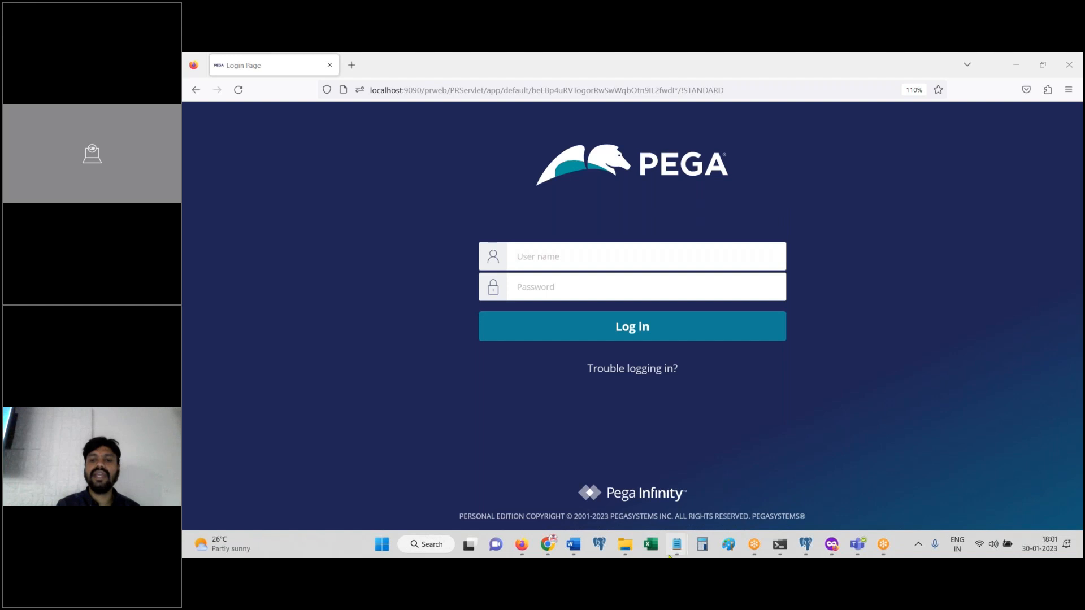
Step: Log in to Pega Dev Studio with the saved developer account's user name
mouse_move(676, 544)
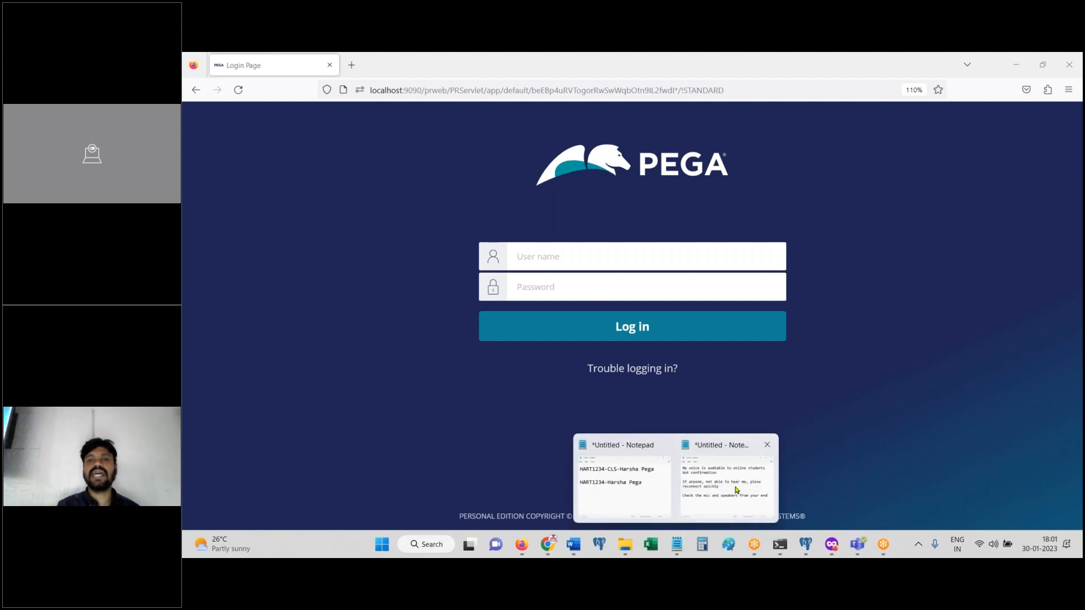
mouse_move(737, 490)
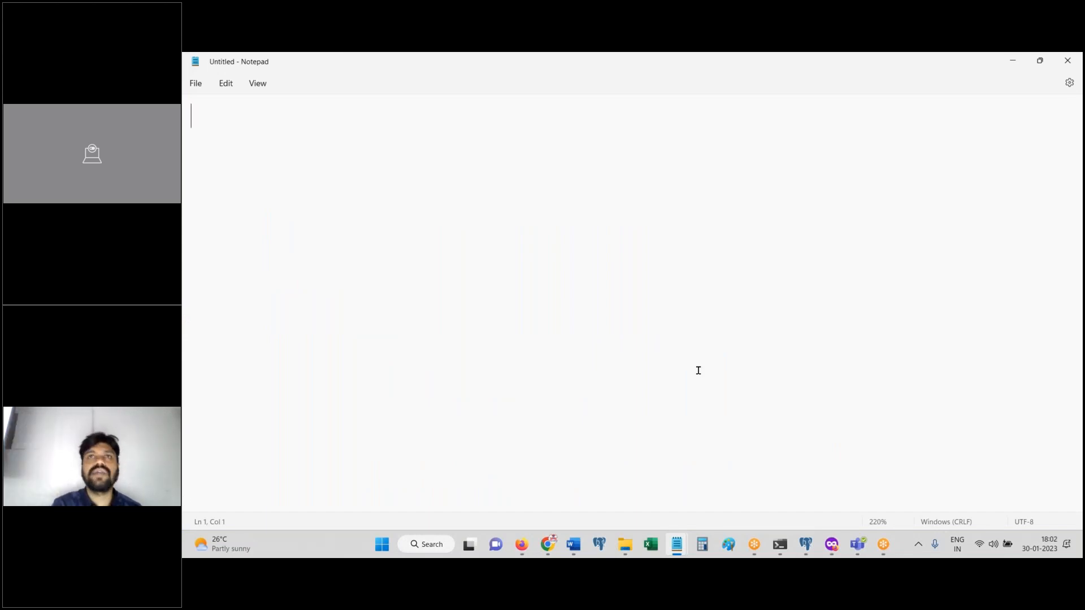
click(521, 545)
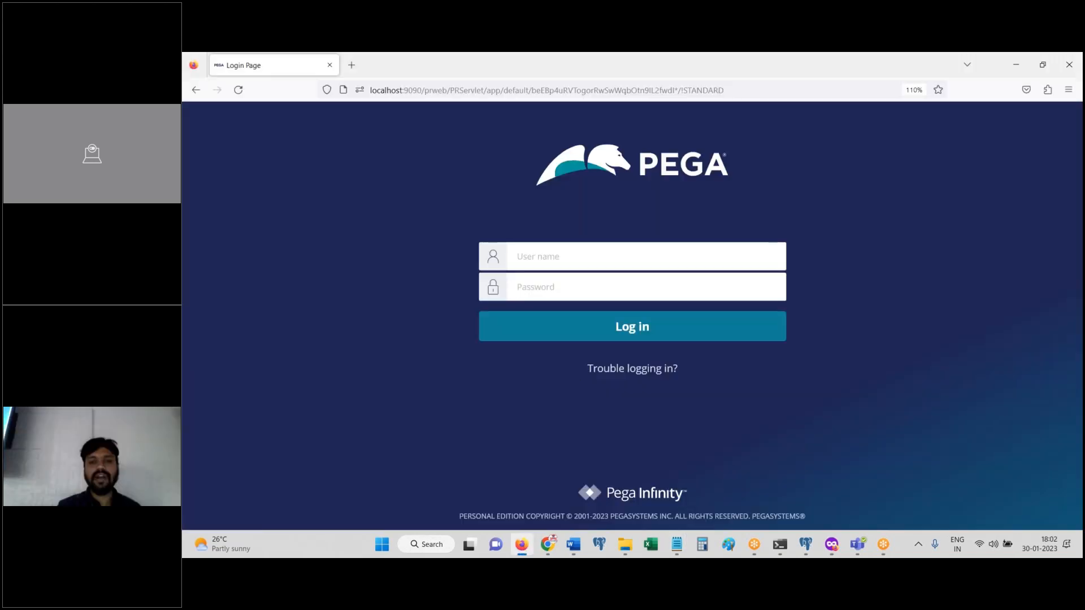
click(585, 261)
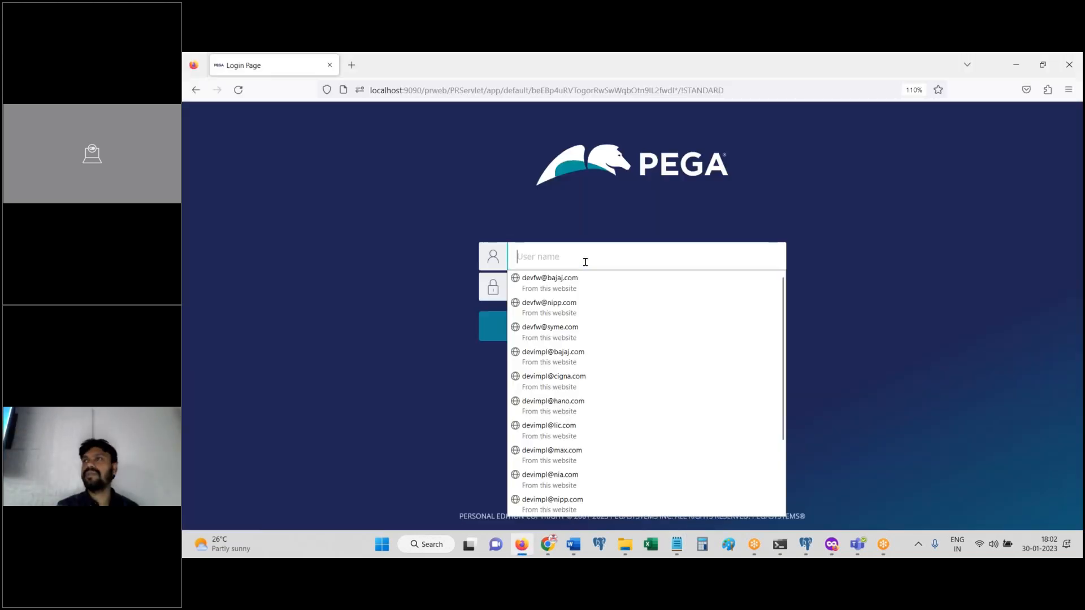
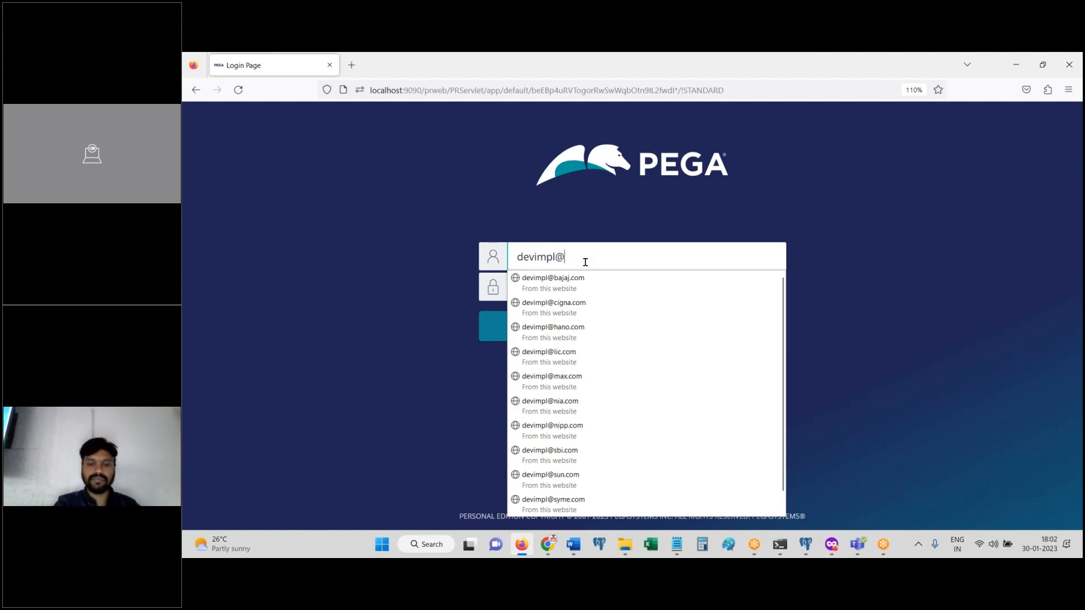
key(Tab)
key(Return)
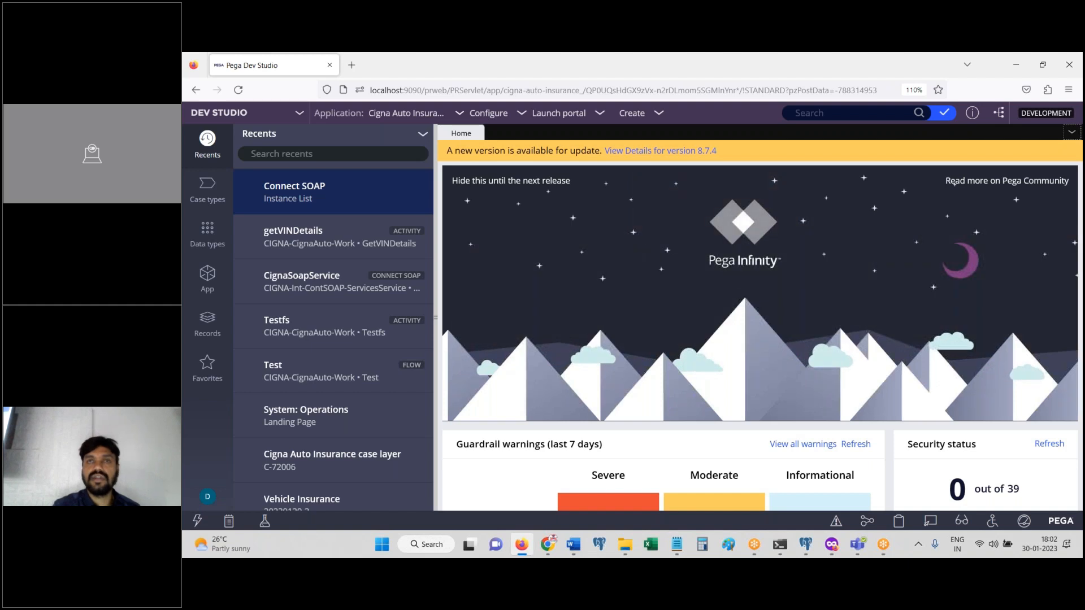
Step: Open the Vehicle Insurance case type and scroll through its Create-to-Approvals life cycle stages
click(208, 188)
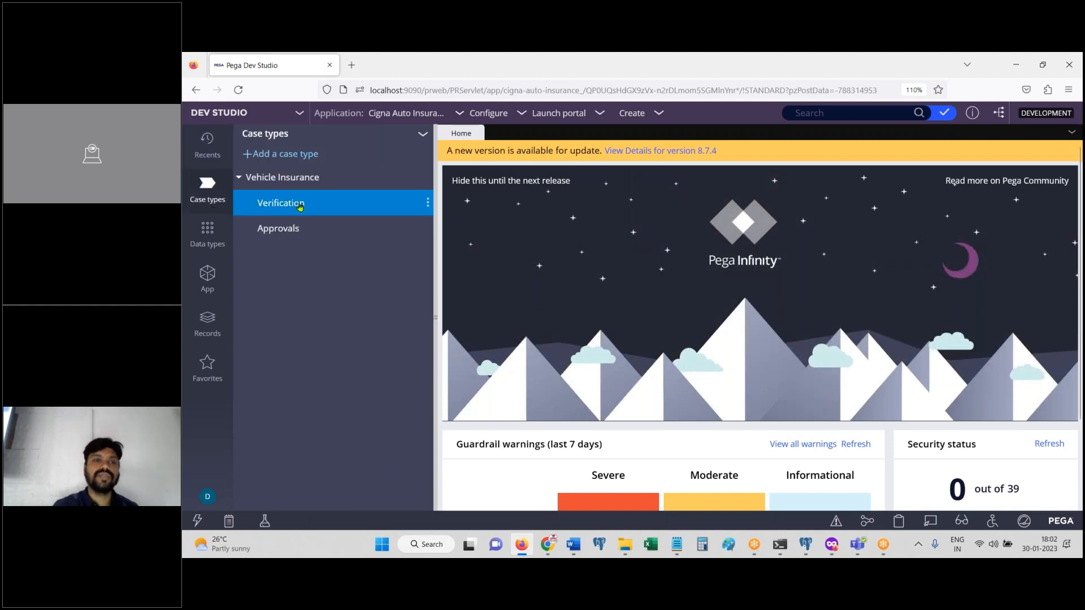
click(299, 178)
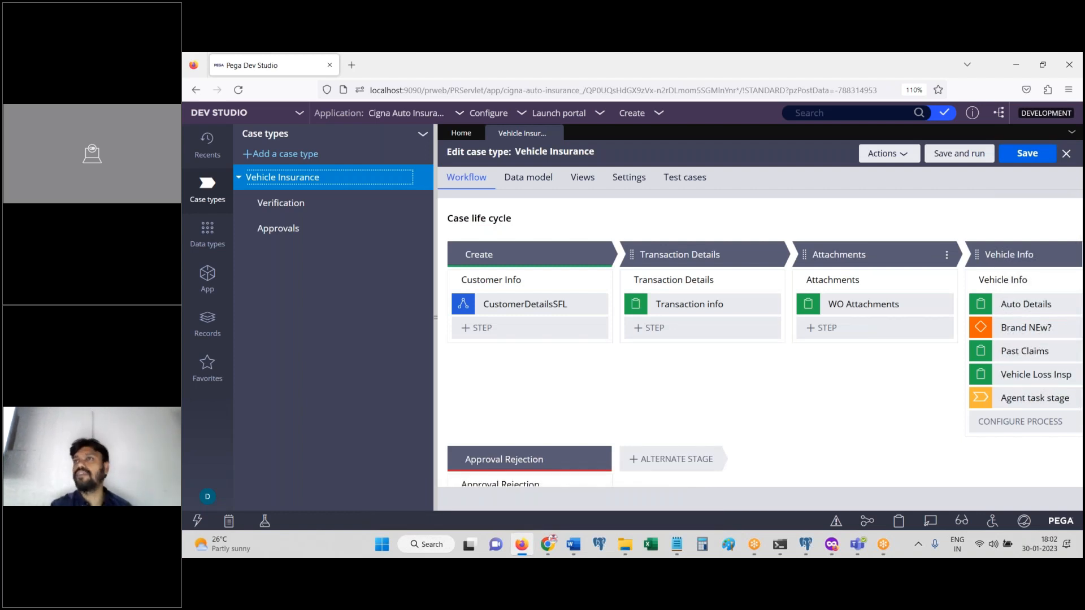
double_click(435, 262)
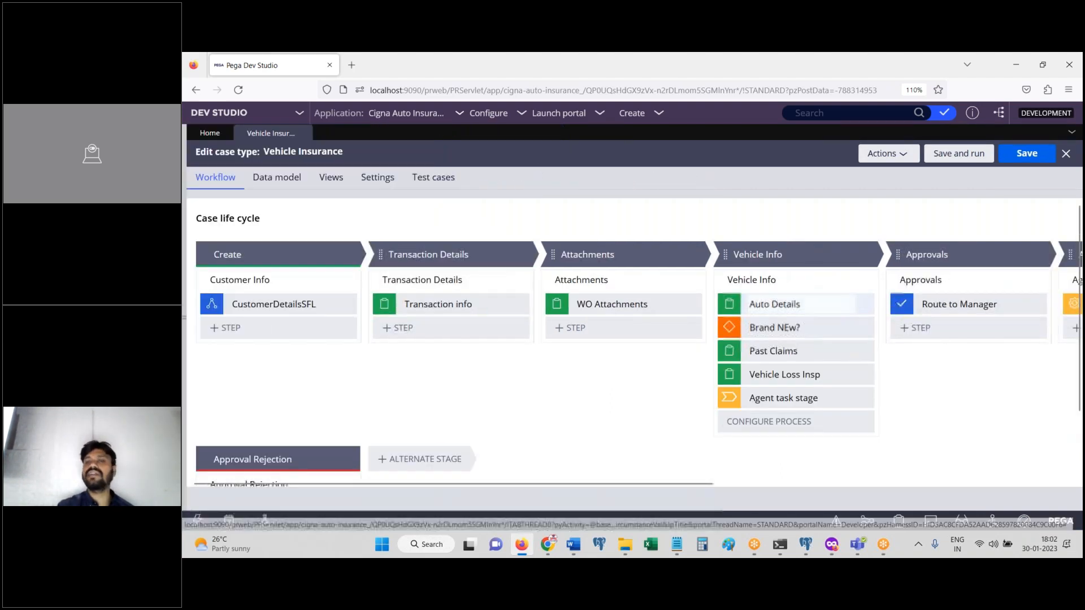
mouse_move(693, 484)
mouse_down()
mouse_move(899, 497)
mouse_move(702, 502)
mouse_up()
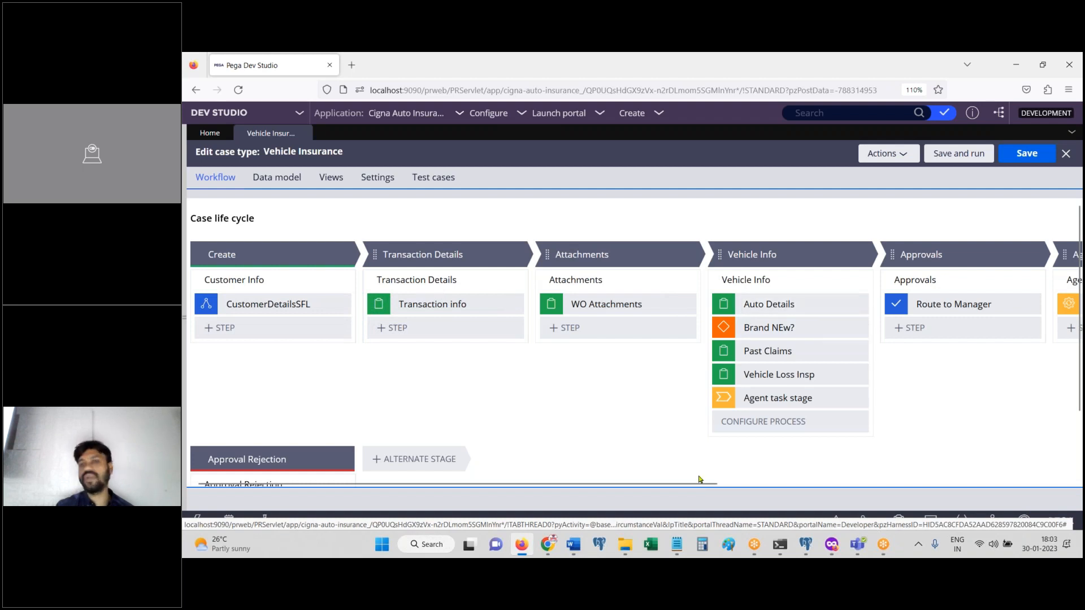
click(636, 120)
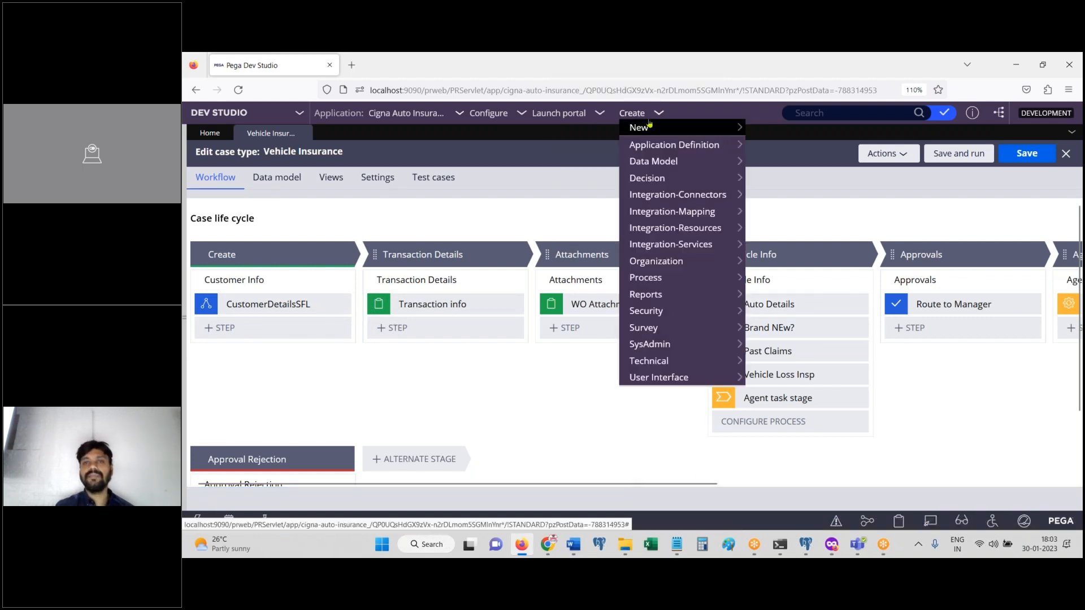
Step: Start a Vehicle Insurance case and enter first name, last name and Male in CustomerDetailsFA
mouse_move(650, 126)
click(780, 127)
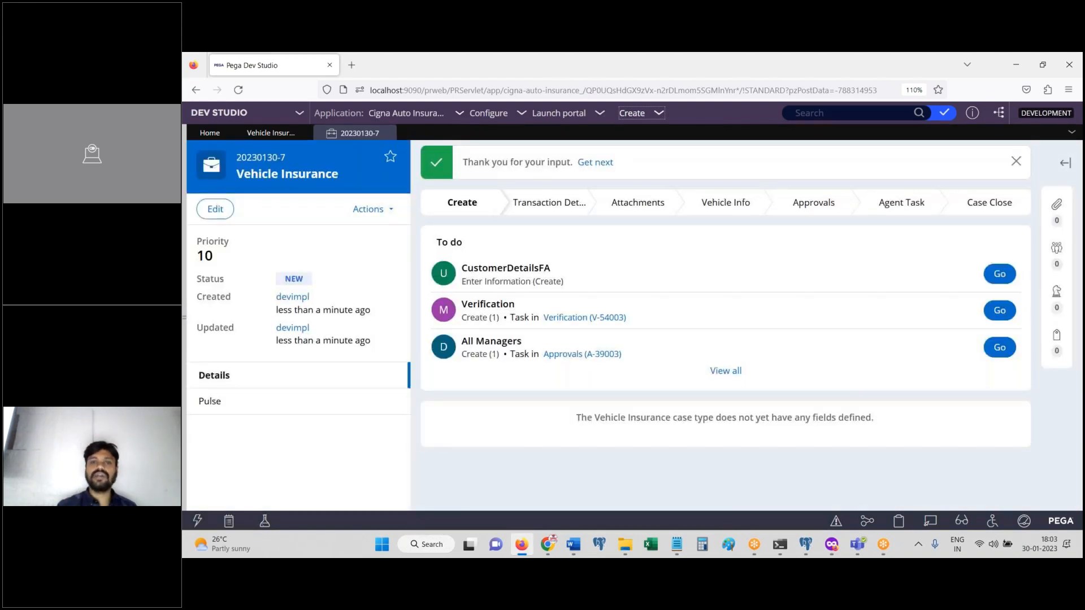
click(1000, 274)
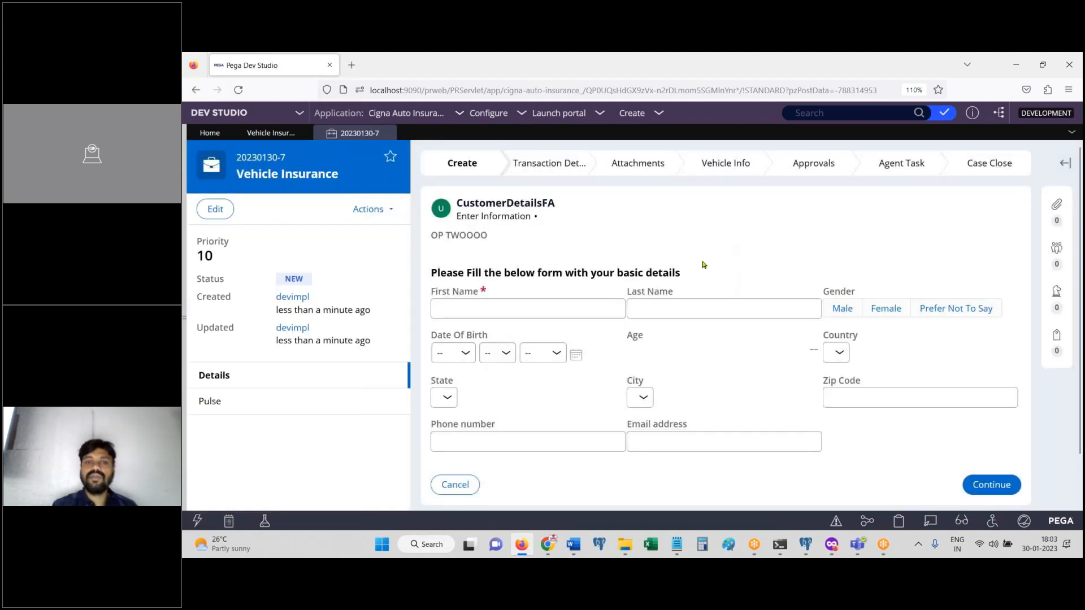
click(468, 313)
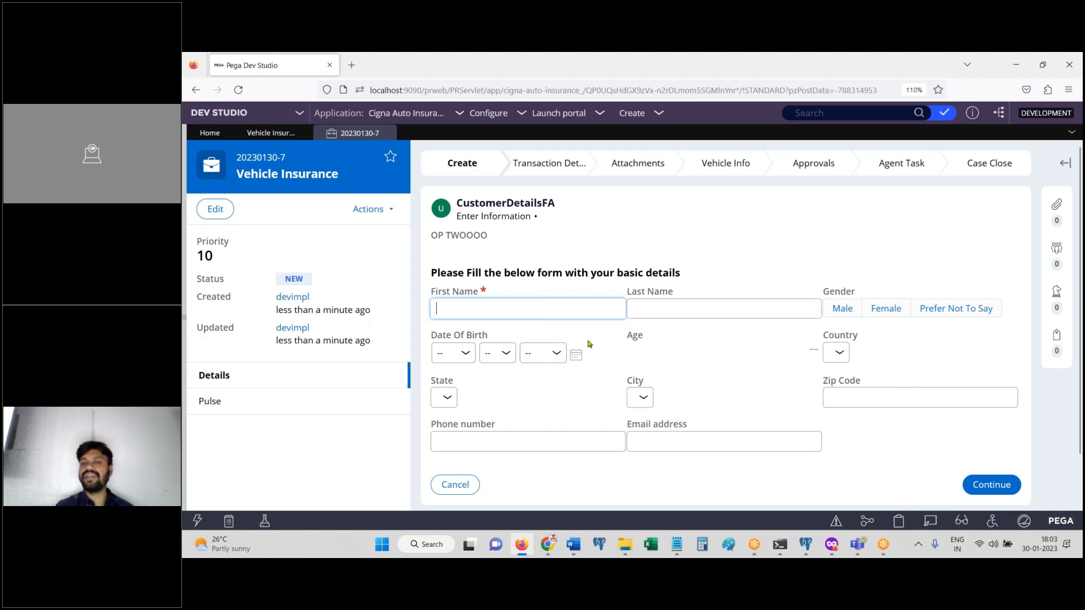
text(sdf)
click(668, 310)
text(sdfs)
click(842, 309)
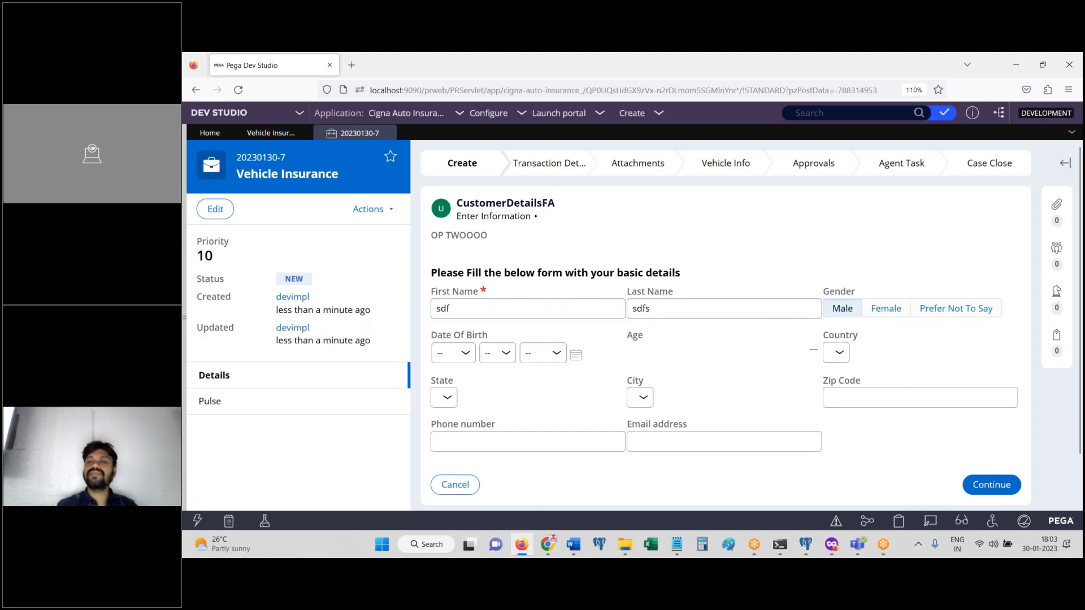
Step: Clear and re-enter the first name to check its blank-field validation
click(454, 353)
double_click(509, 311)
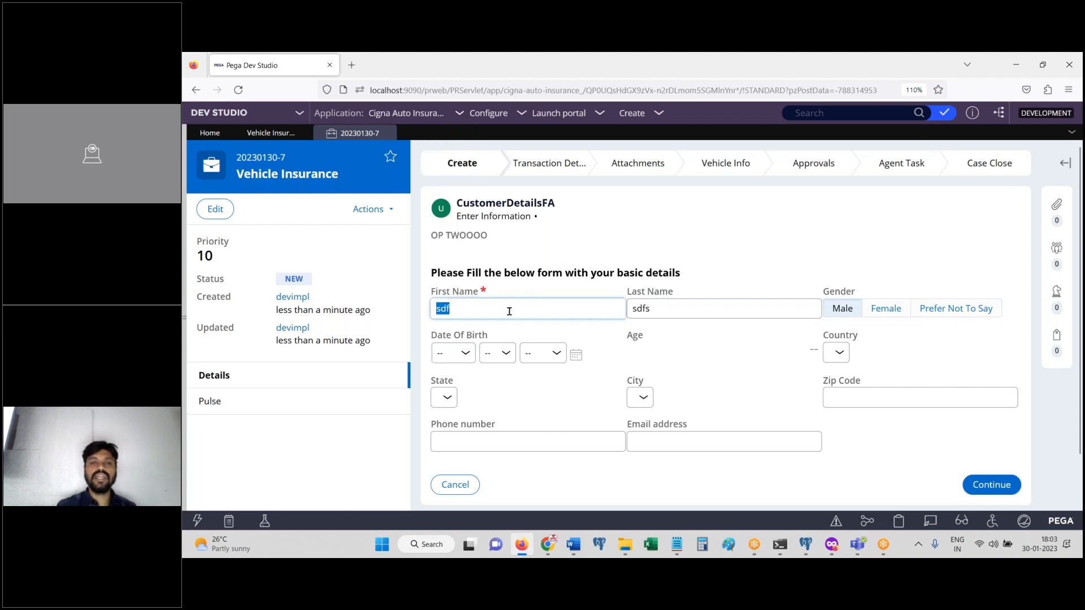
key(BackSpace)
key(Tab)
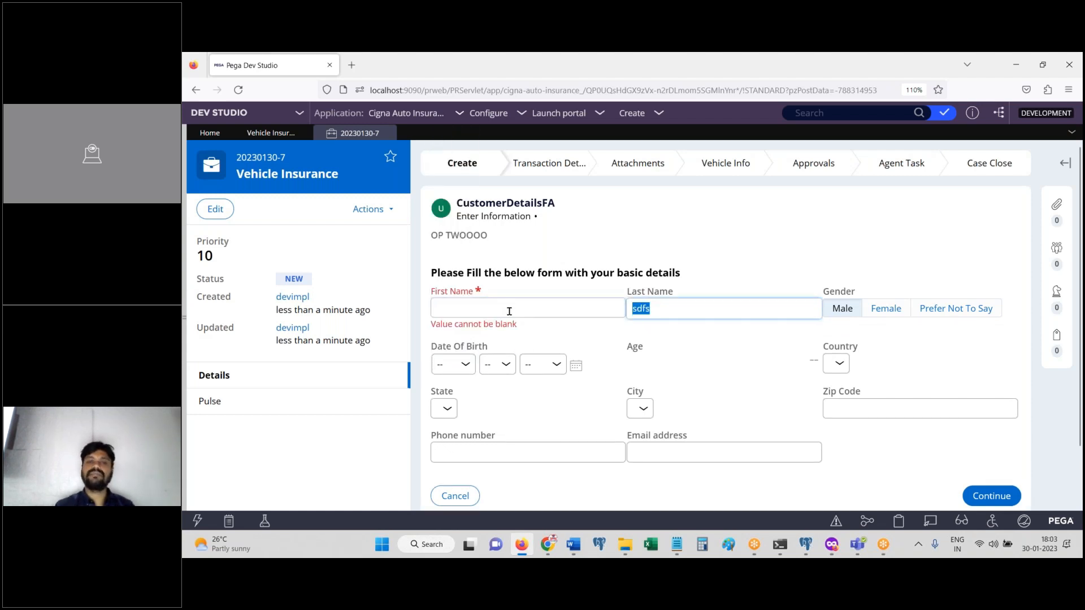
click(717, 356)
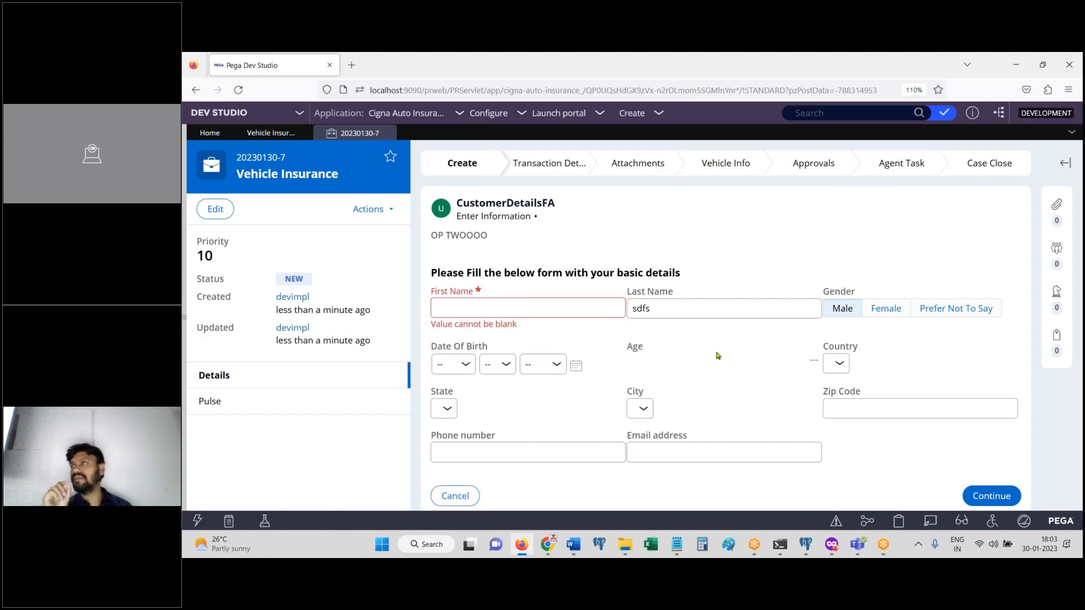
click(481, 303)
text(sdfsdfsd)
click(706, 343)
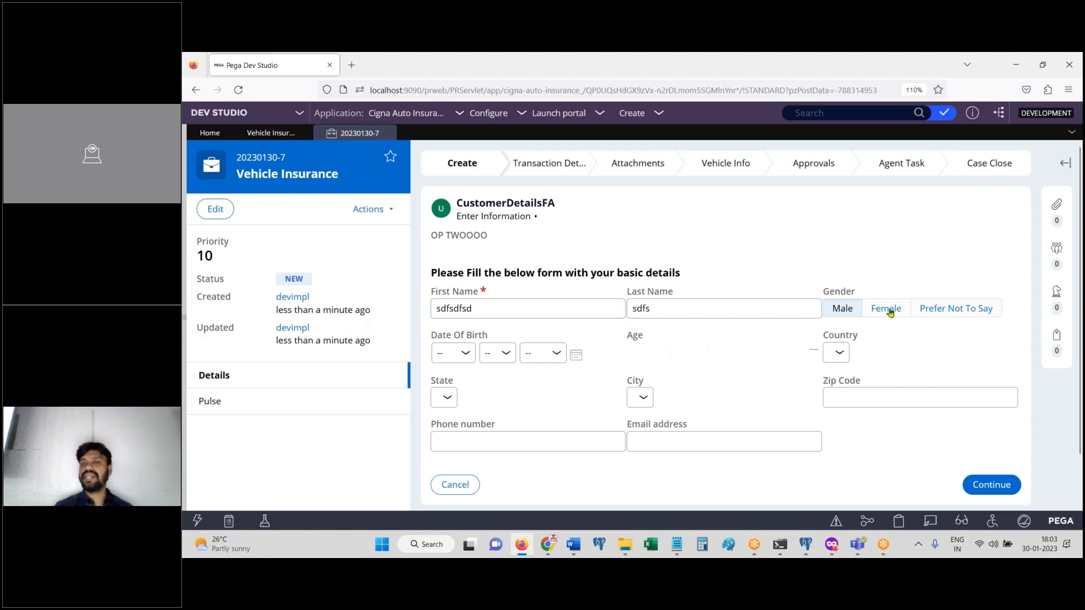
Step: Set Date Of Birth to Sep 12 1936, producing Age 86 and the senior-citizen error
click(459, 352)
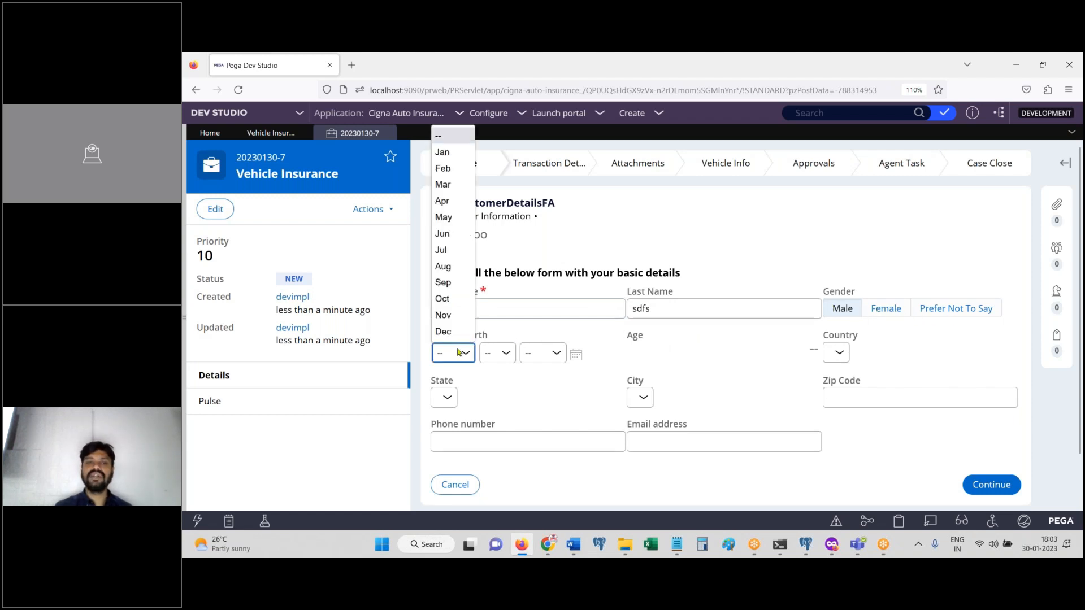
click(447, 283)
click(497, 353)
click(493, 308)
click(538, 354)
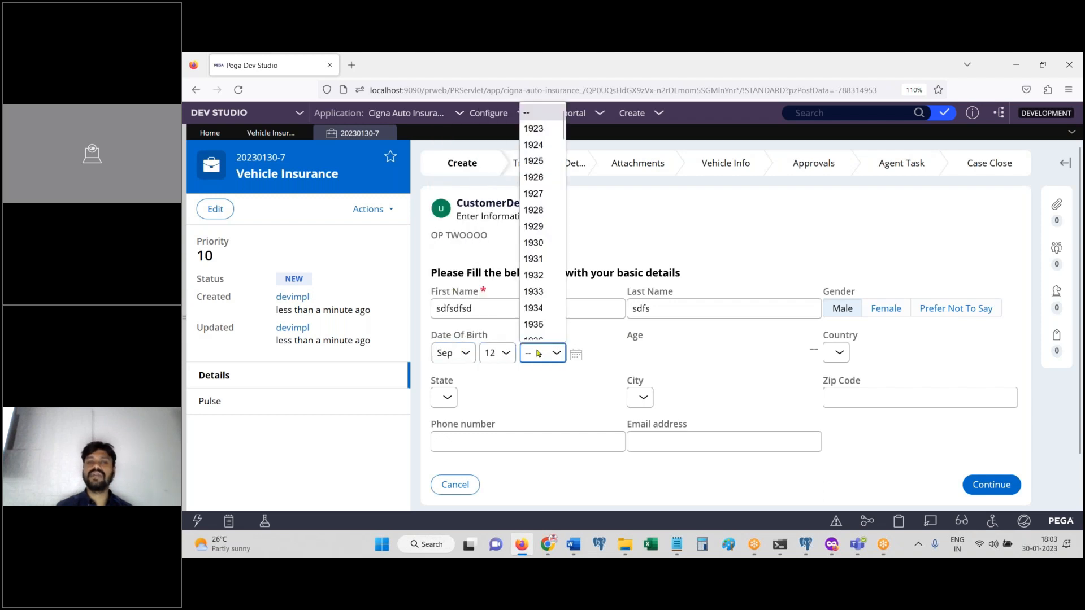
click(563, 304)
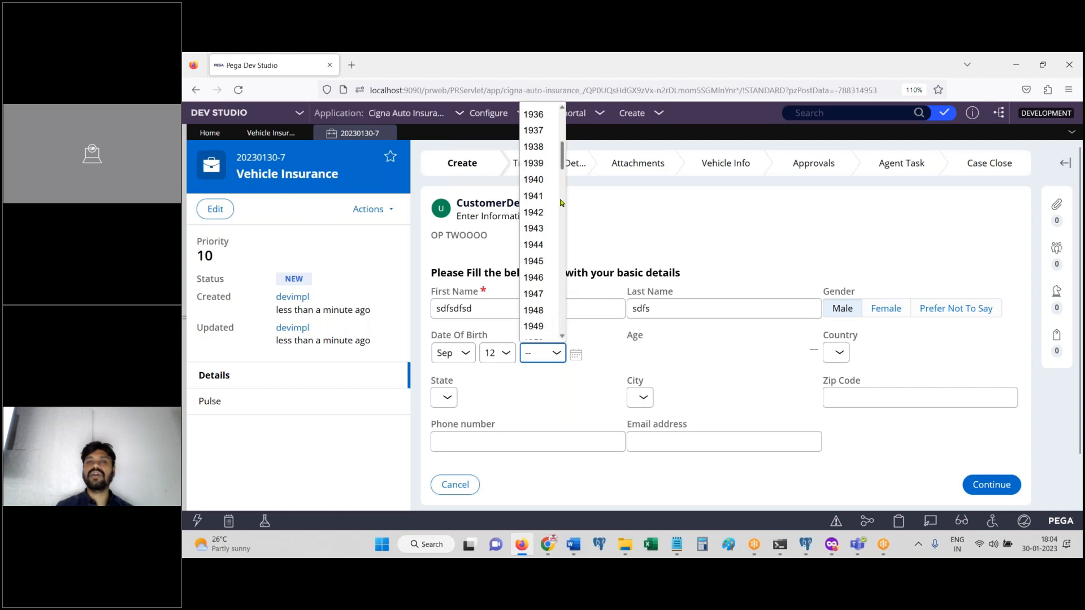
click(544, 115)
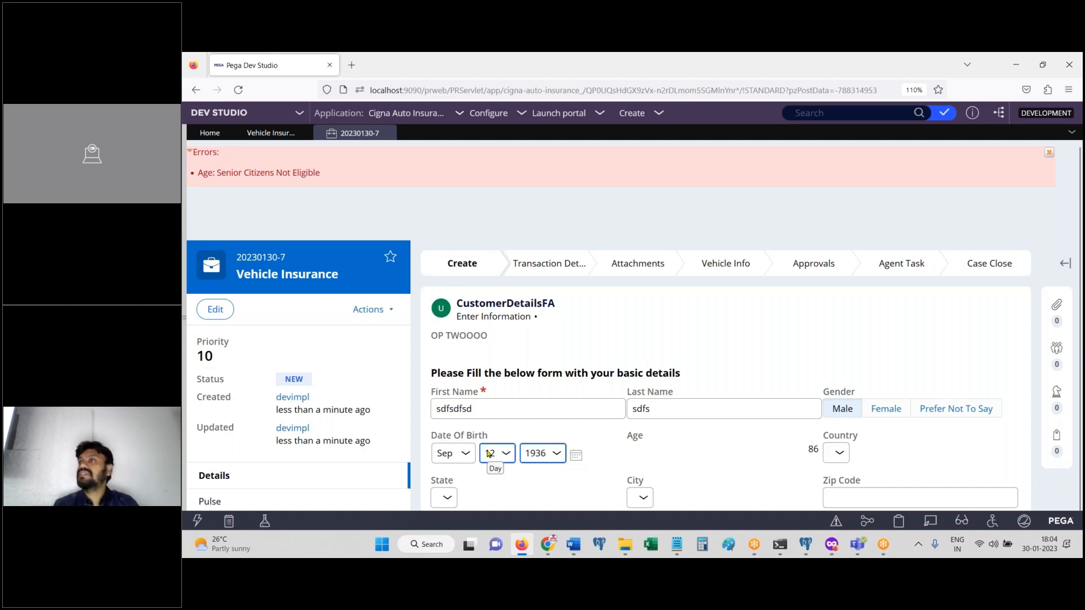
click(677, 544)
Step: Write 'UI' and 'Declarative rules' on two lines in the Notepad note
text(Ma)
key(BackSpace)
key(BackSpace)
text(UI)
key(Return)
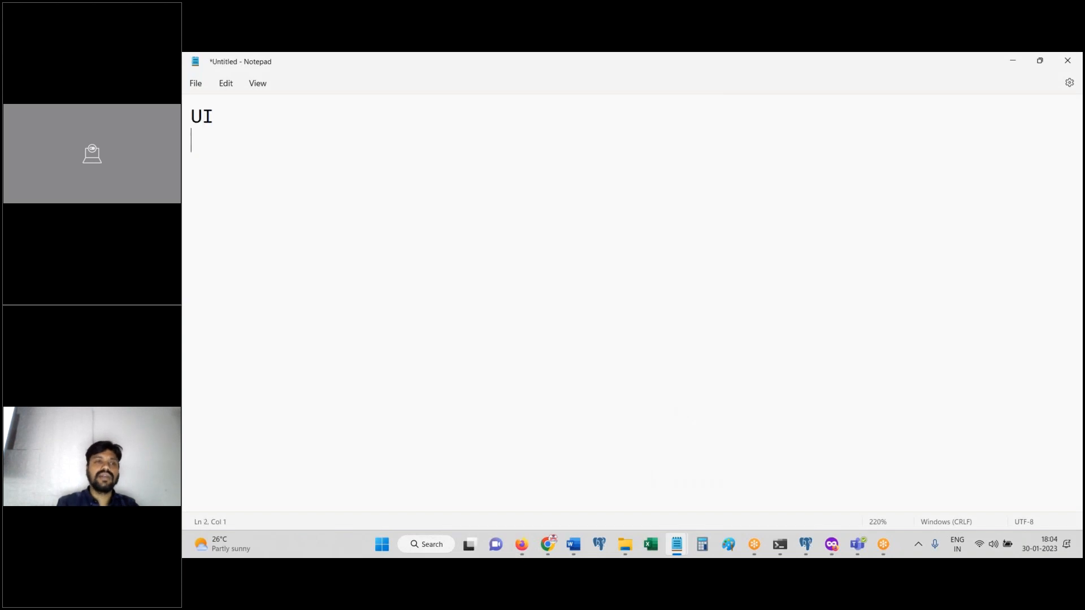
text(Declarative rules)
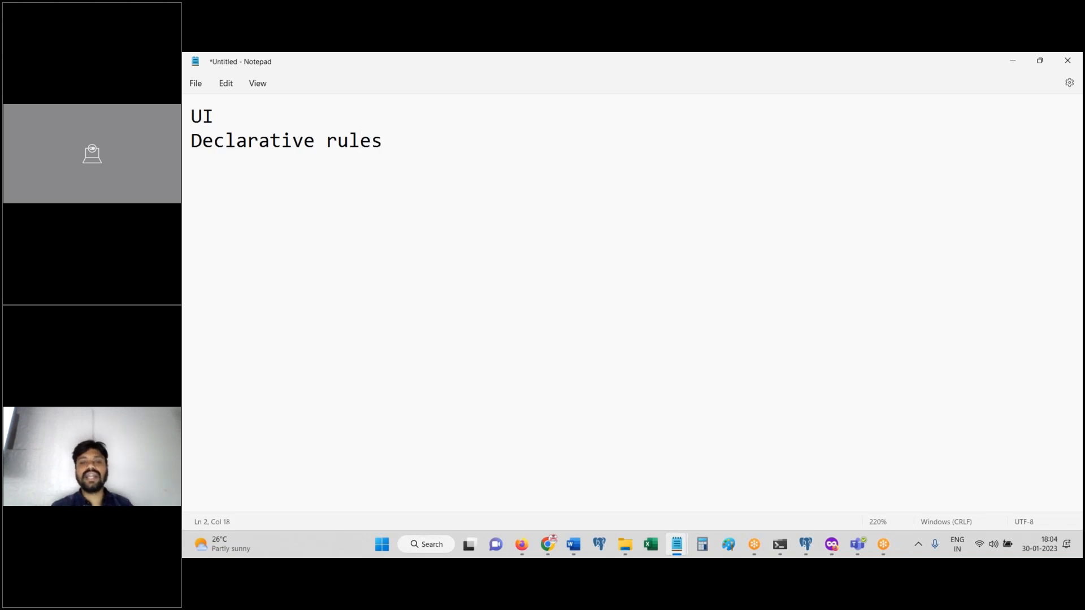
click(521, 544)
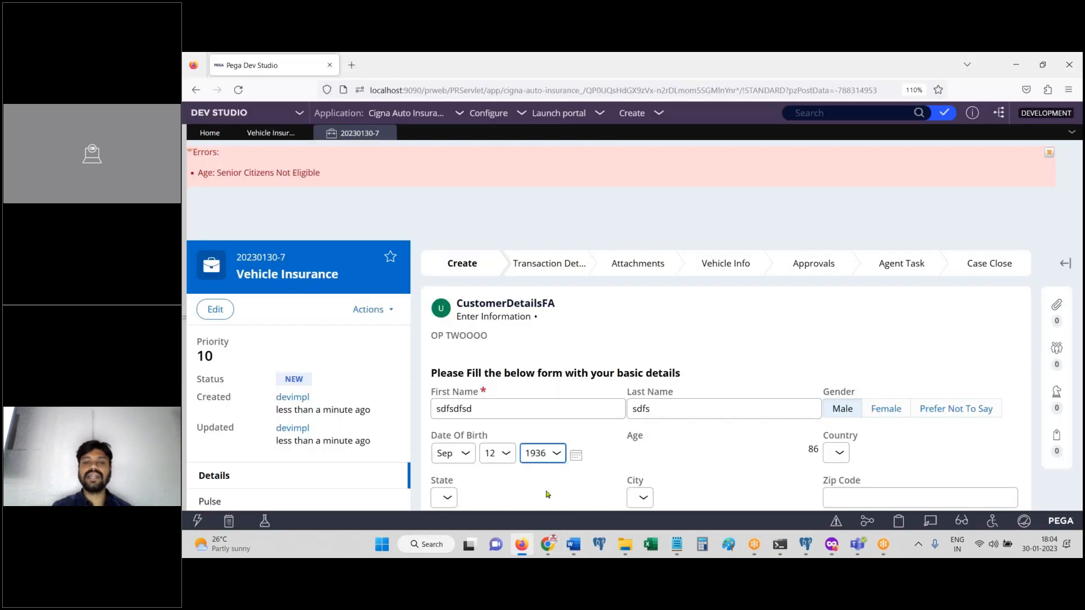
Step: Change the birth year to 1940 and select the senior-citizen error message text
click(545, 456)
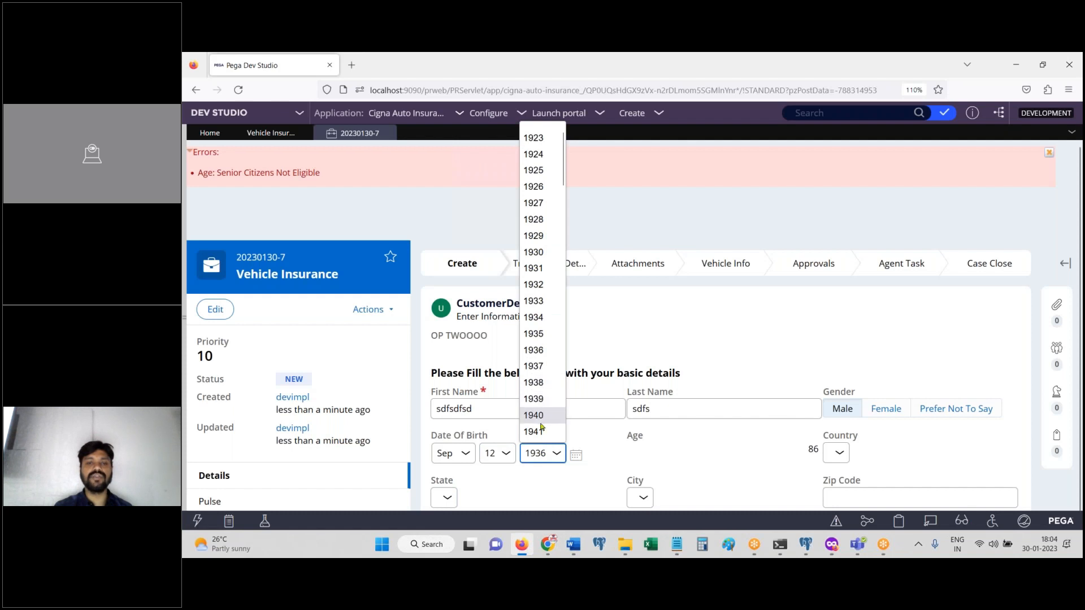
click(533, 416)
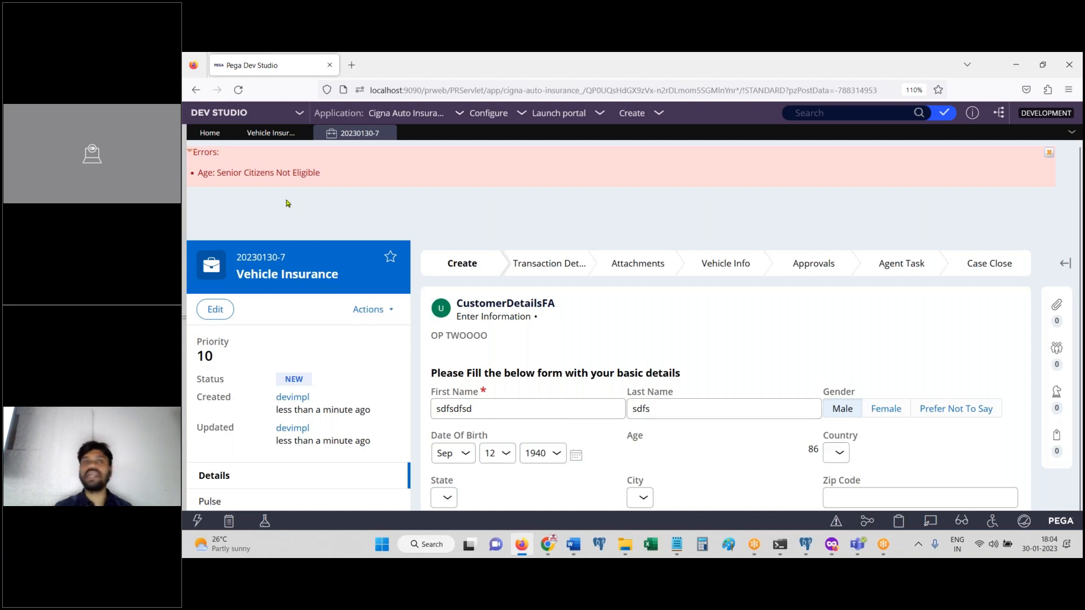
drag(199, 177, 344, 179)
click(232, 187)
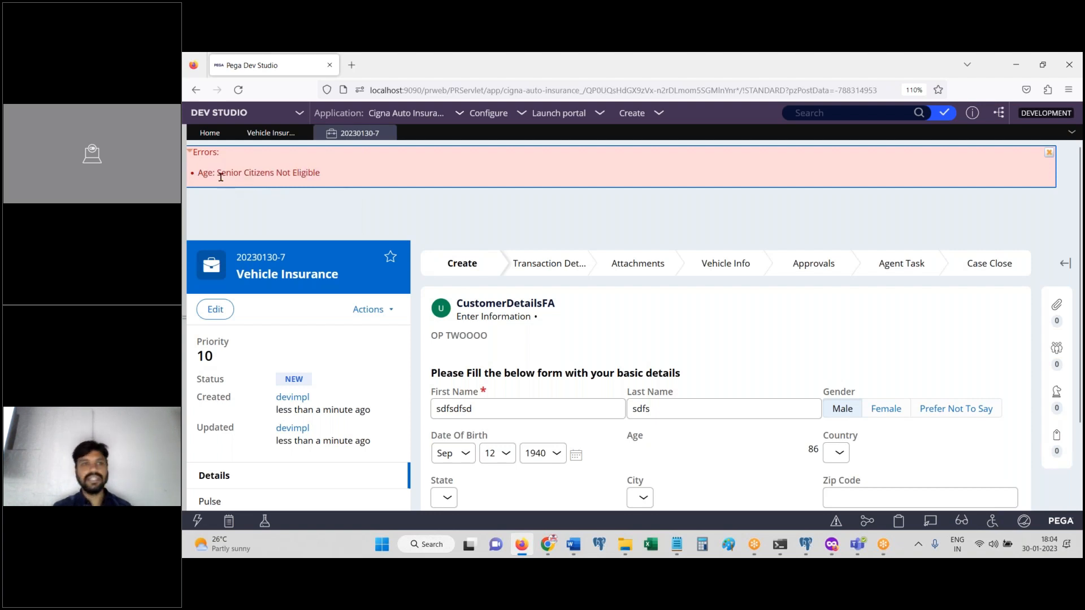
drag(221, 174, 341, 177)
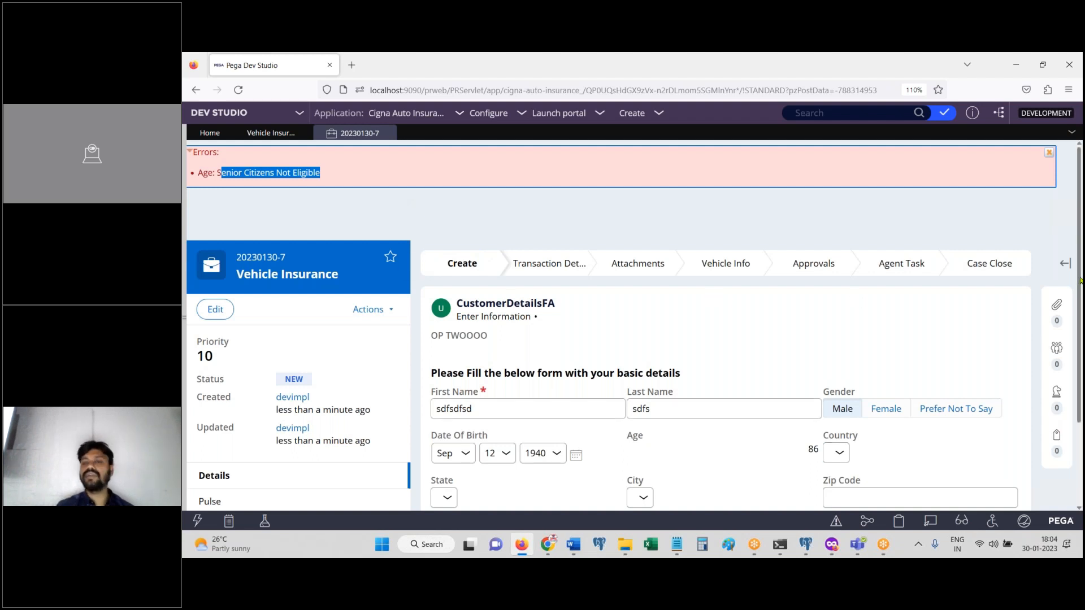
scroll(1074, 286, down, 2)
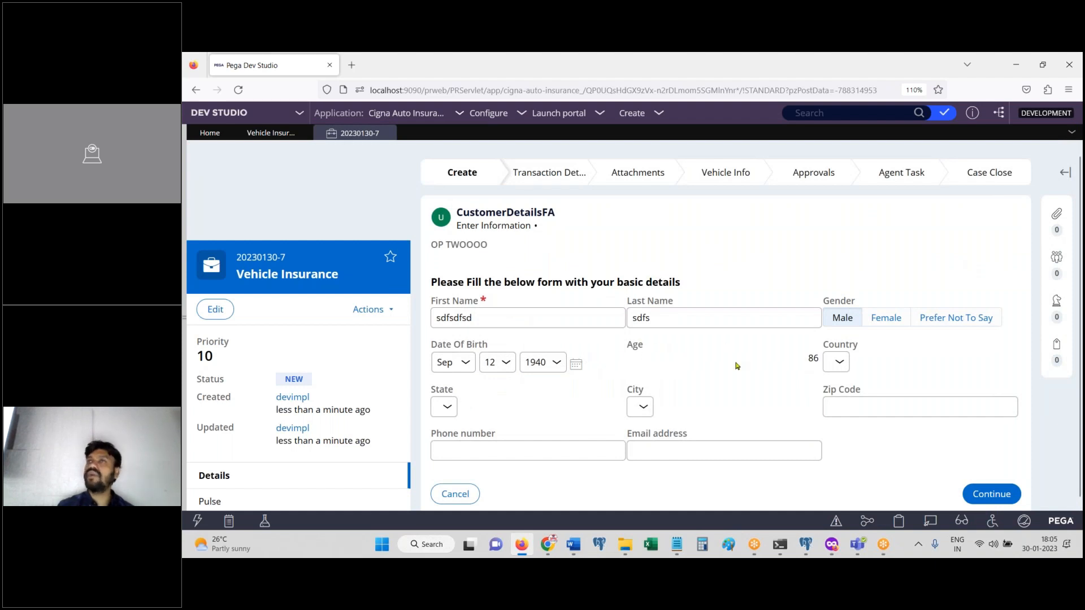
Step: Create a new Vehicle Insurance case, 20230130-8
click(632, 113)
mouse_move(707, 128)
click(792, 128)
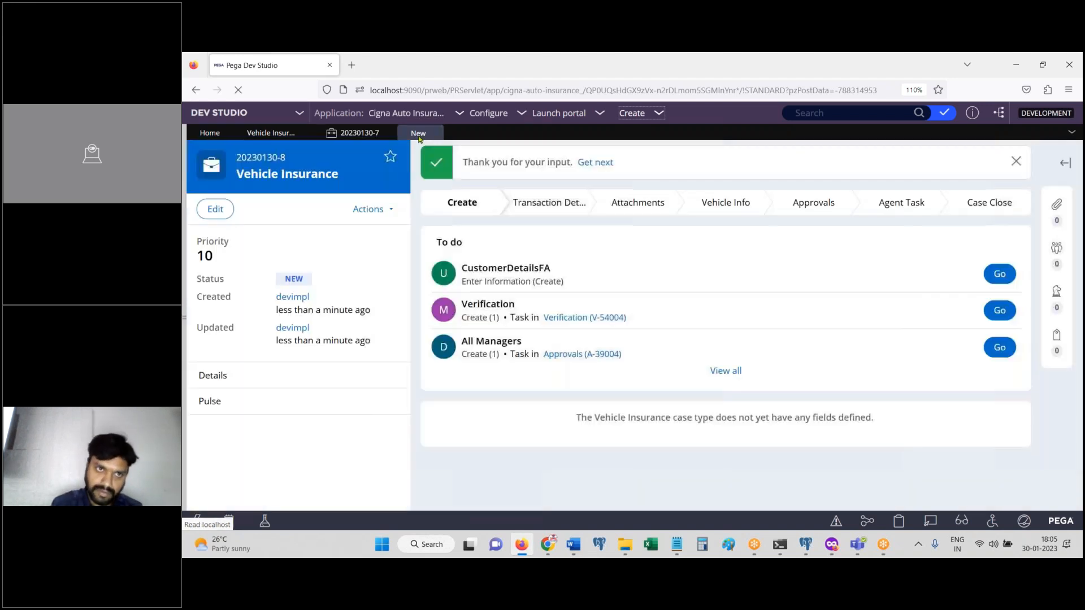
Step: On case 20230130-8's CustomerDetailsFA form, enter first name, last name and Female gender
click(999, 274)
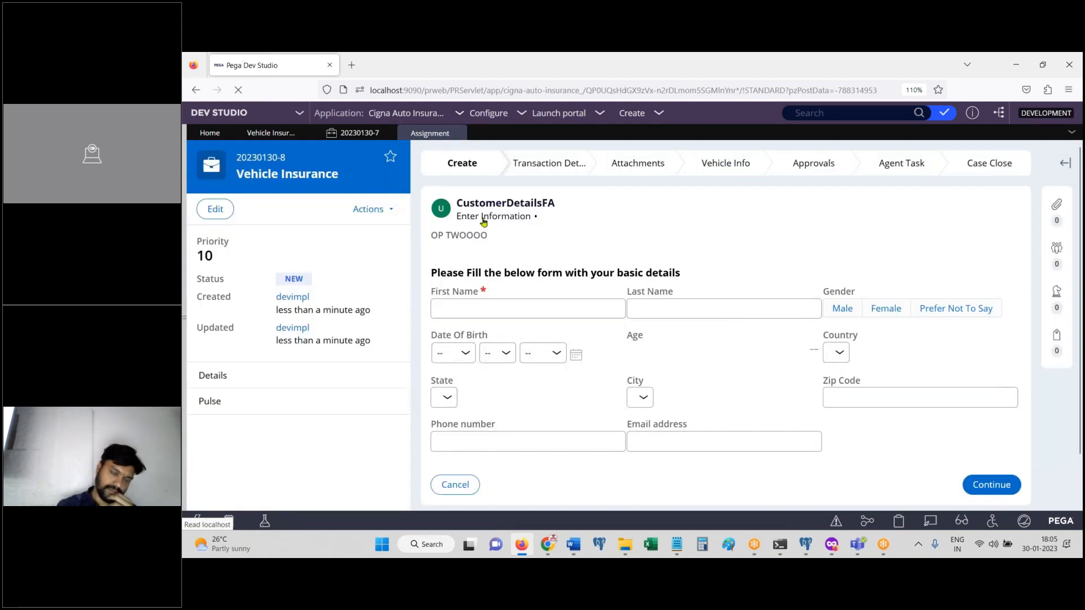
click(524, 304)
text(dfsdfsd)
click(678, 310)
text(fdsfsdfsd)
click(886, 308)
Step: Set Date Of Birth to Sep 12 2020, giving Age 2 and the Minors Not Eligible error
click(452, 353)
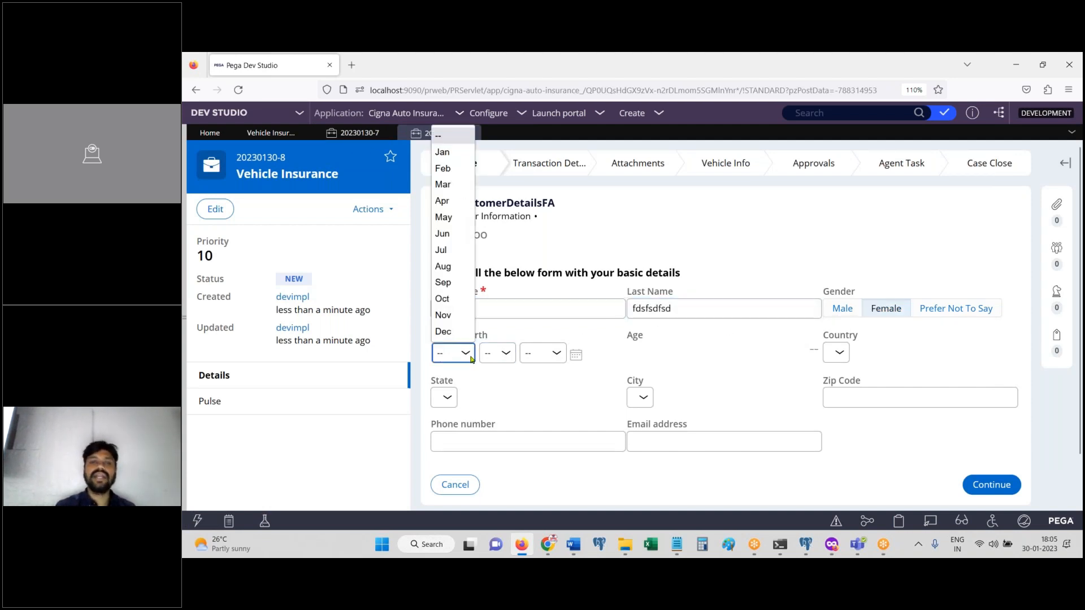
click(444, 282)
click(498, 353)
click(498, 307)
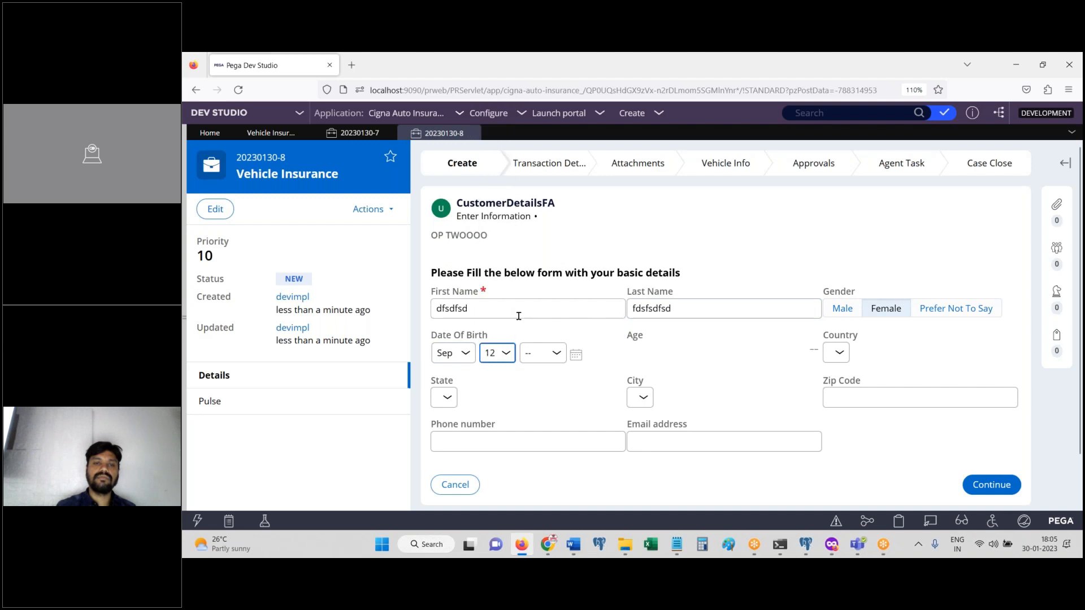
click(562, 355)
scroll(565, 325, down, 15)
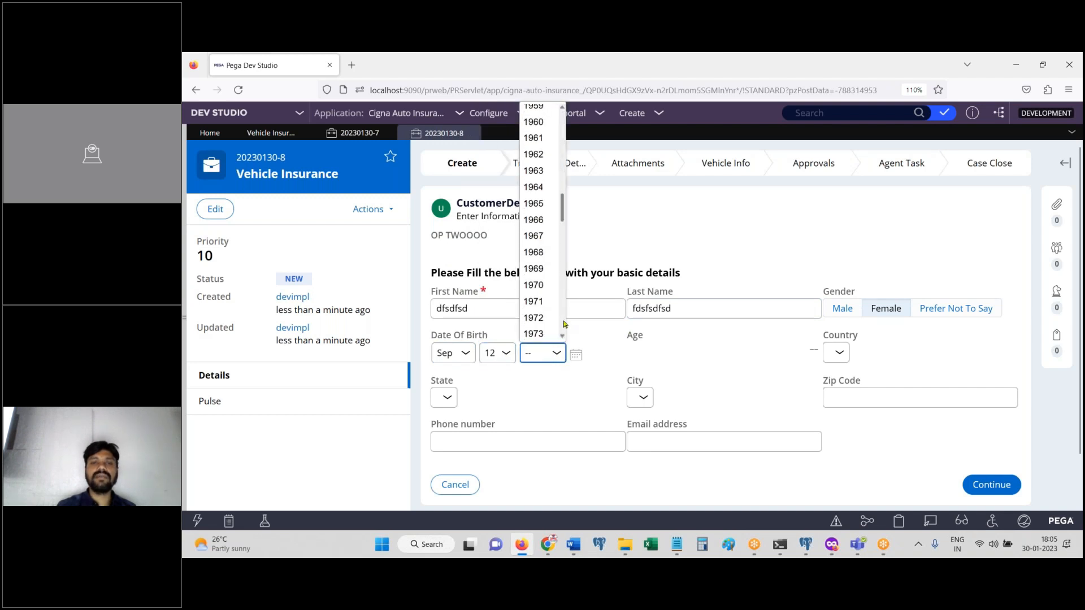
scroll(564, 325, down, 5)
scroll(564, 325, down, 6)
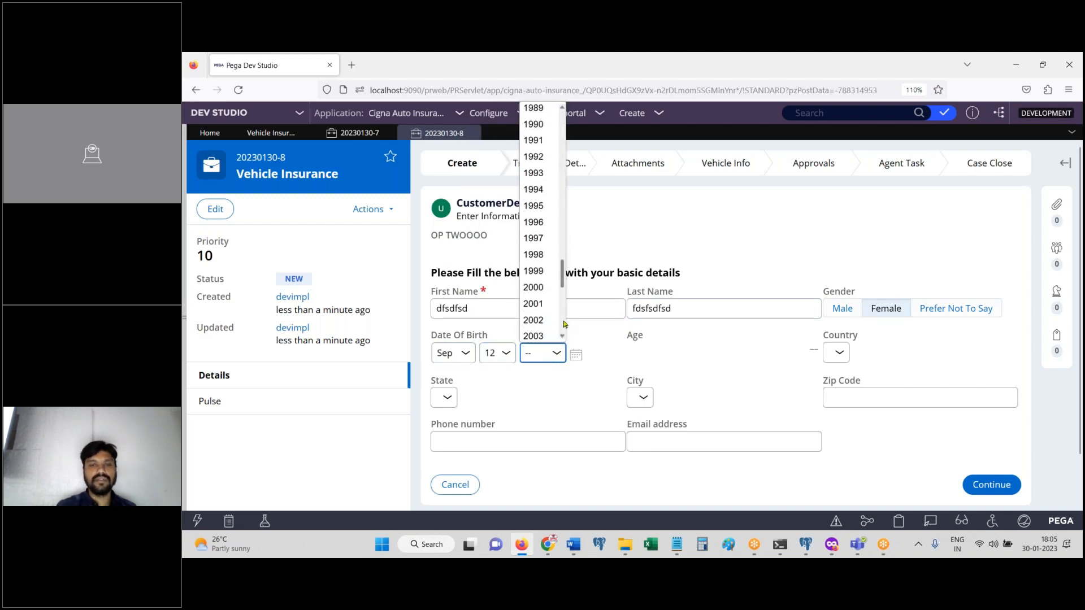
click(551, 285)
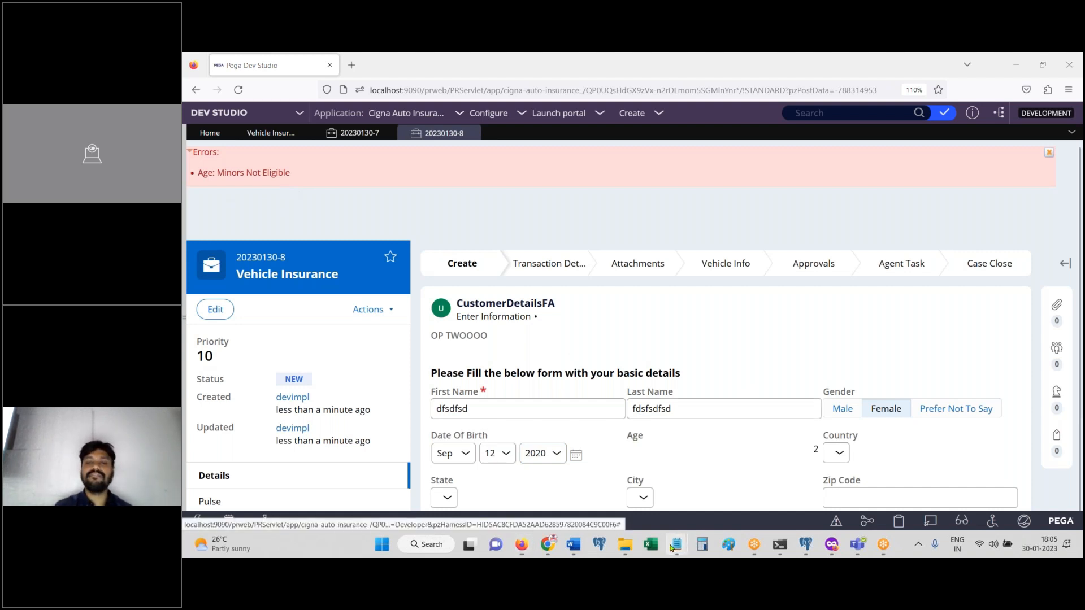
Step: Add 'Validation' on a new line in the Notepad topic notes
mouse_move(677, 544)
click(737, 497)
key(Return)
text(Vali)
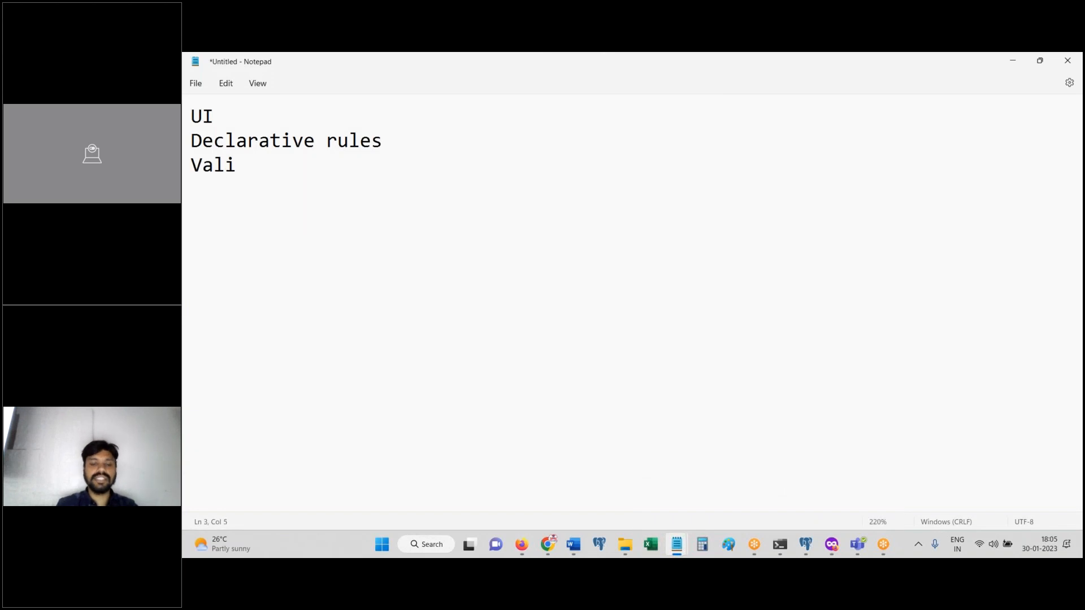
text(dation)
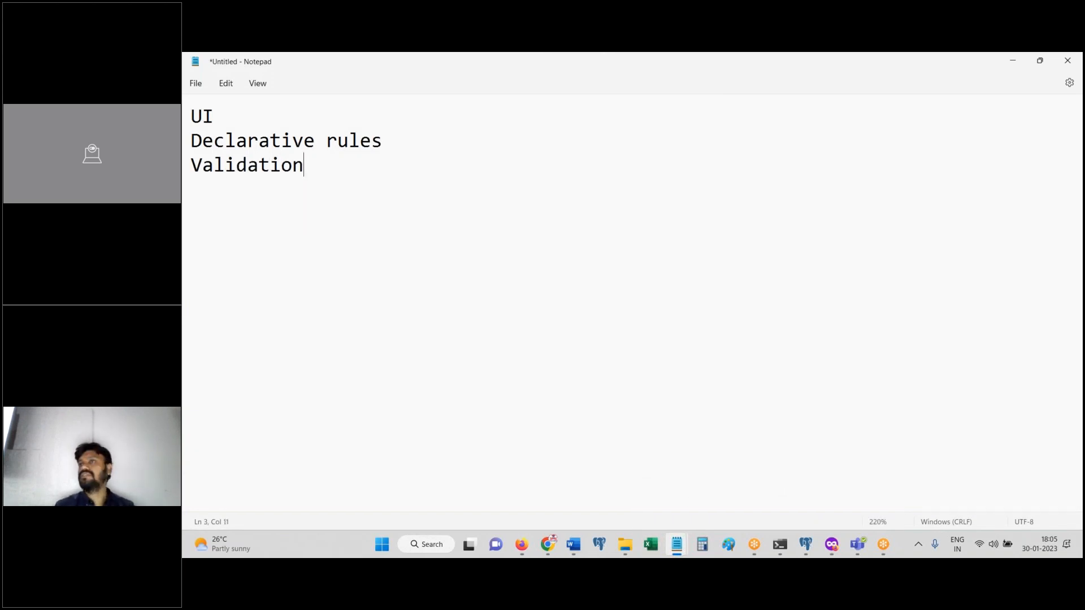
click(521, 544)
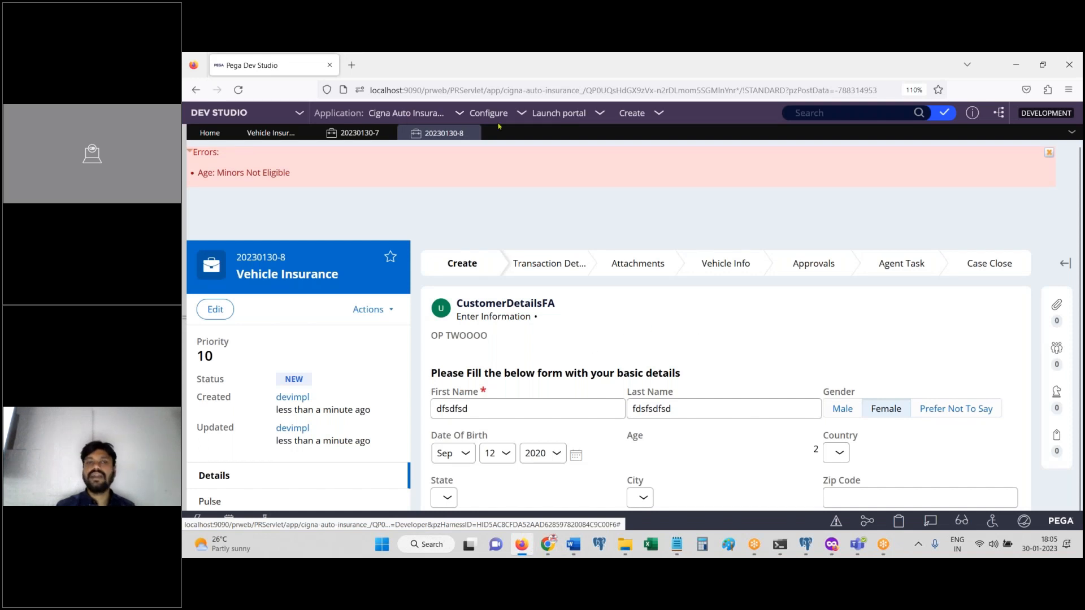
Step: Create another Vehicle Insurance case and close the 20230130-7 tab, raising an Unsaved changes prompt
click(635, 114)
mouse_move(642, 127)
click(766, 131)
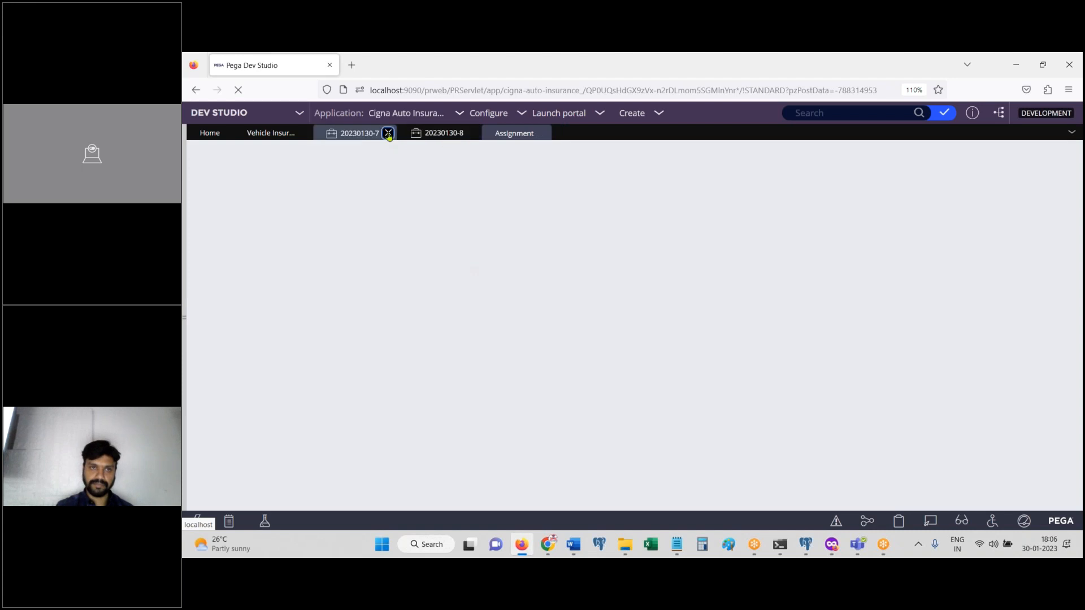
click(389, 134)
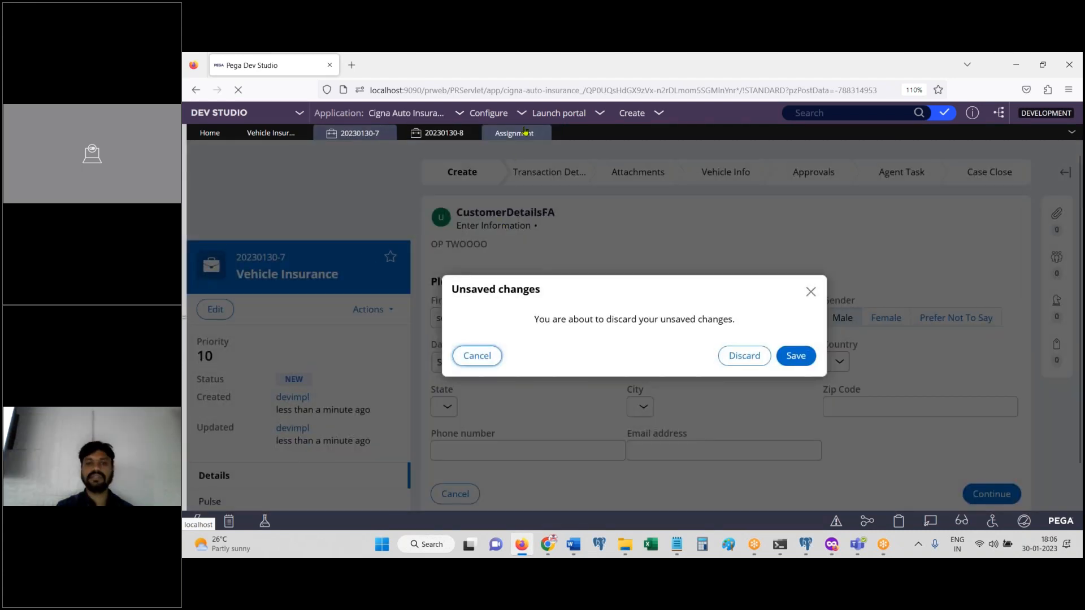
Step: On case 20230130-9, enter placeholder first and last names and choose Sep as birth month
mouse_move(521, 136)
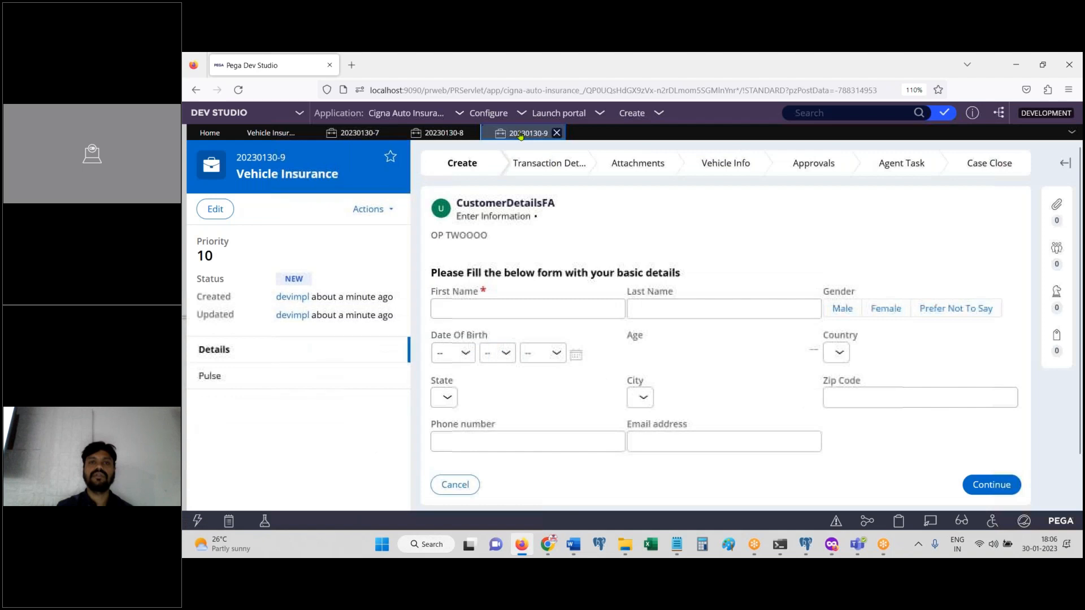
click(509, 309)
text(sdfs)
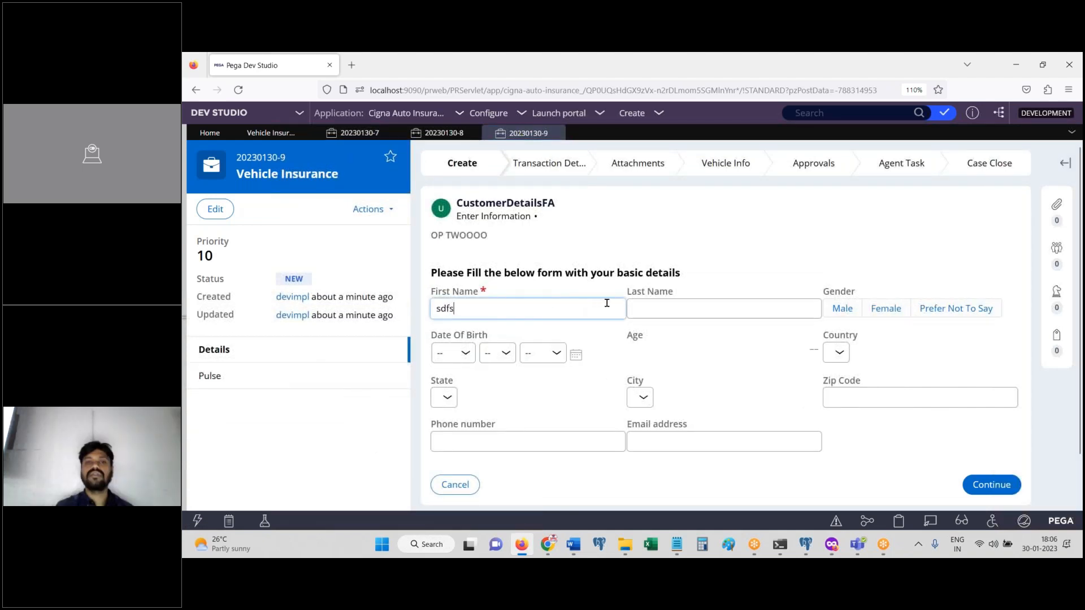
text(df)
key(Tab)
text(sdfsdfds)
key(Tab)
key(Tab)
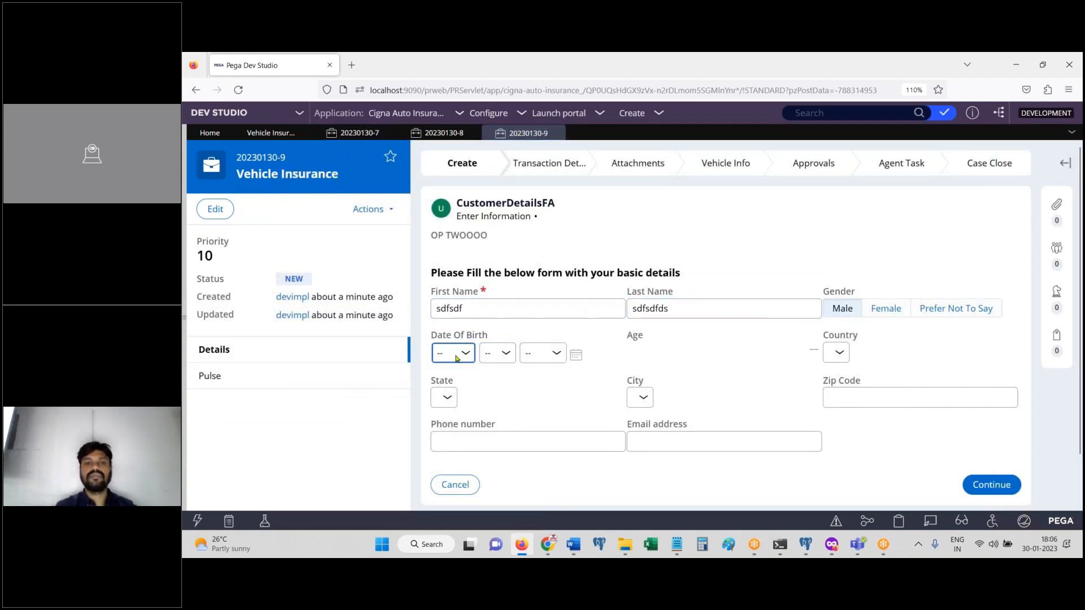
click(457, 356)
click(454, 283)
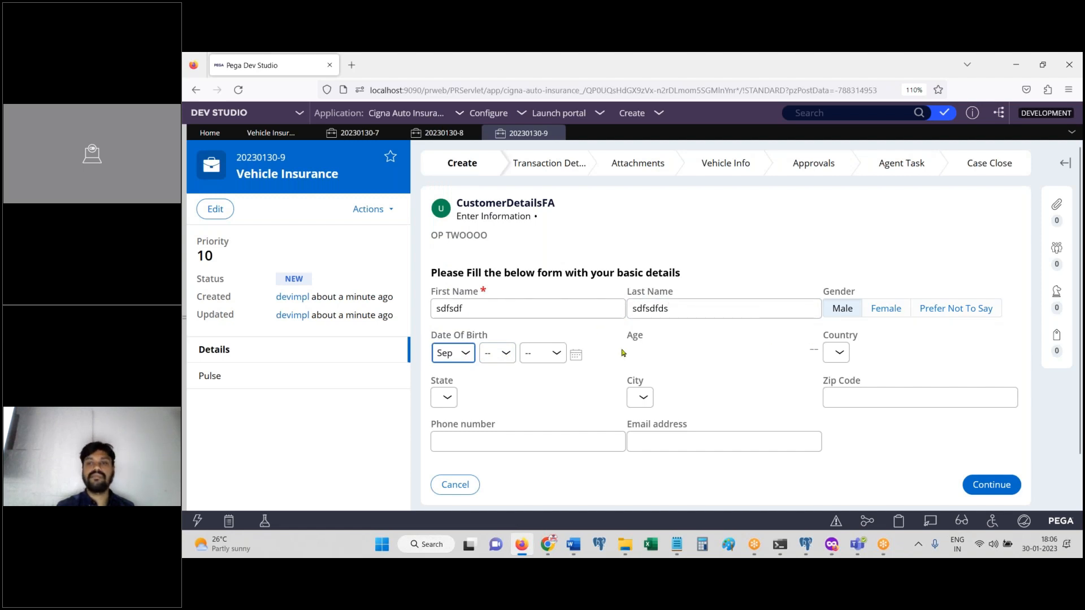
Step: Fill in zip code, a five-digit phone number and an email address, flagging the phone as too short
click(861, 396)
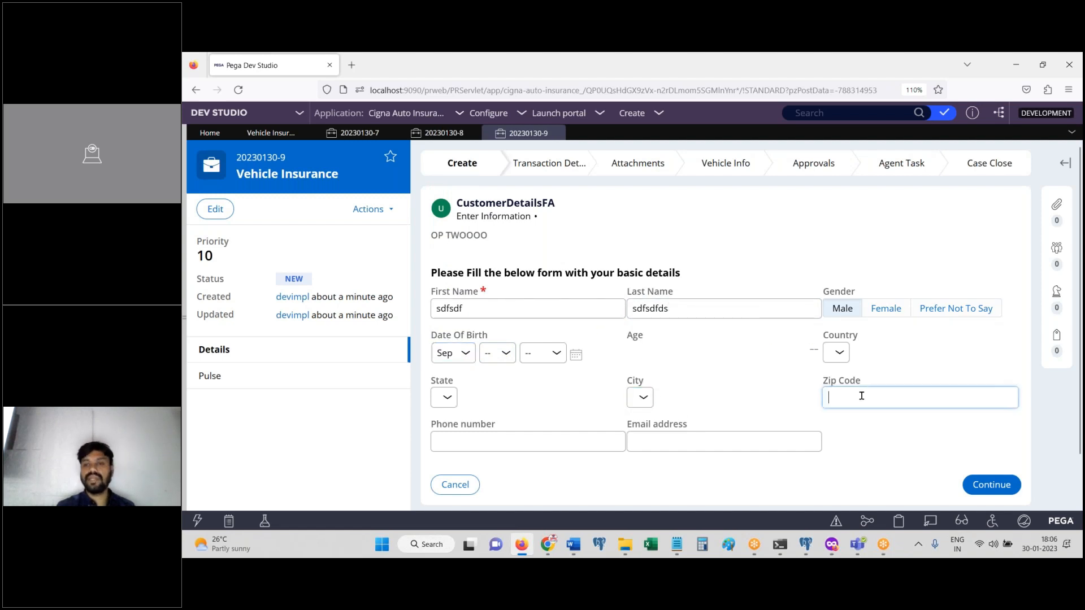
text(2525)
key(Tab)
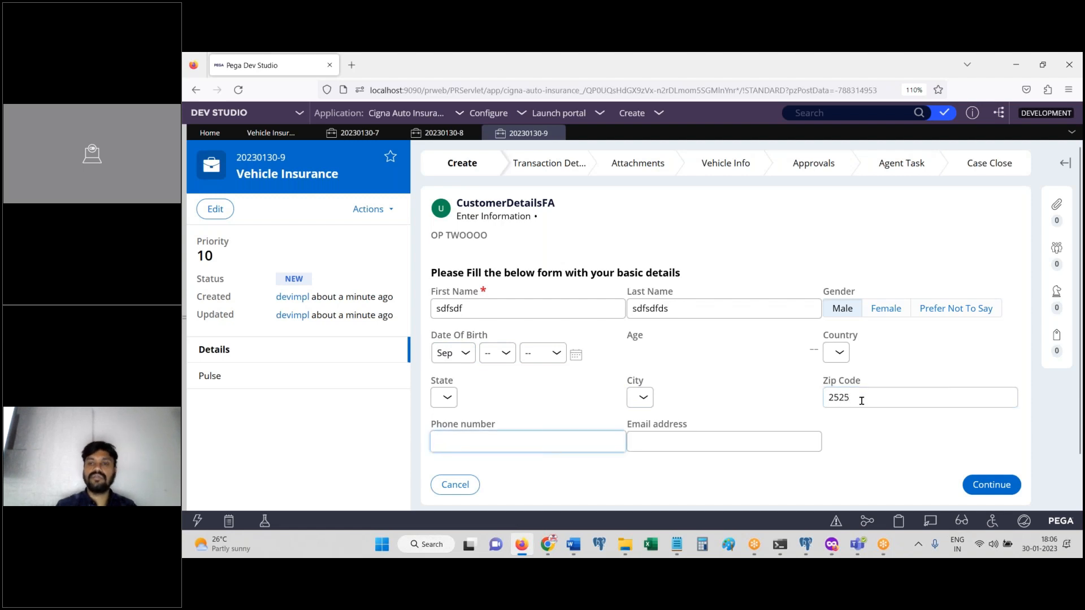
text(965253)
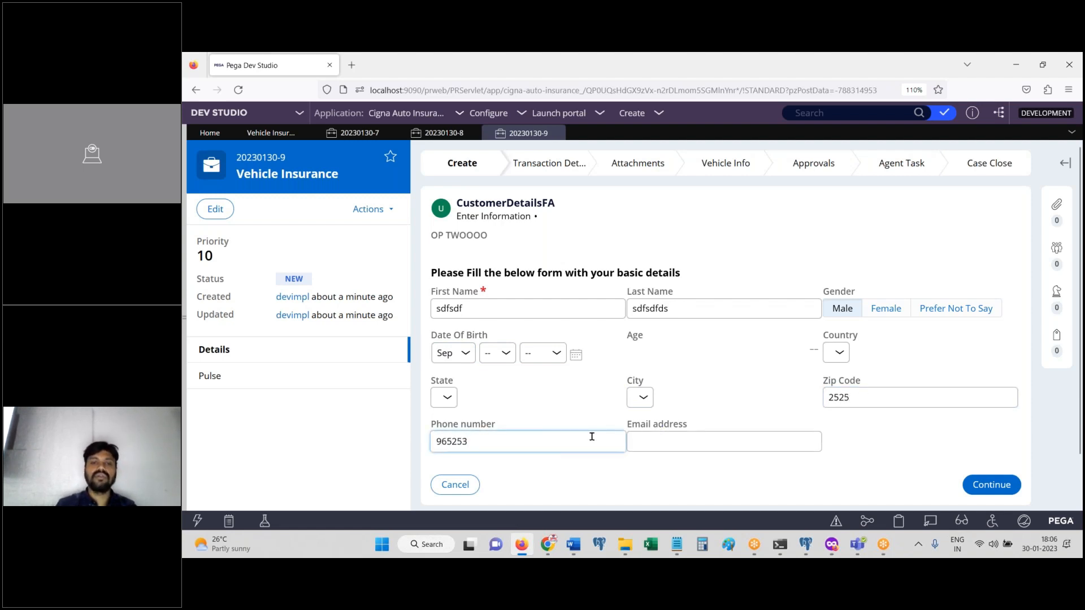
click(706, 439)
text(sdfdsfsd)
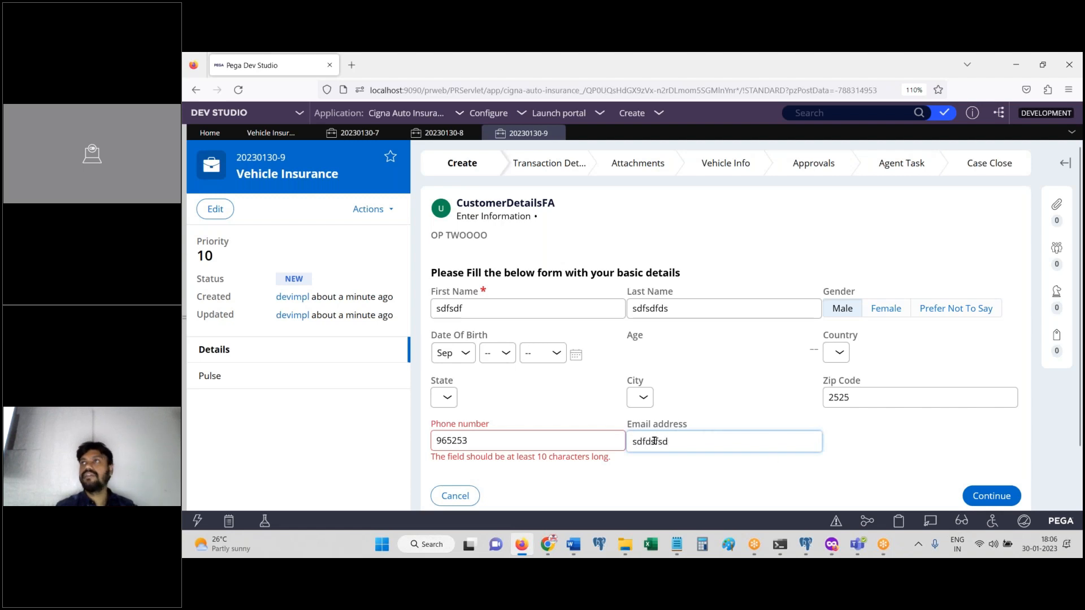
click(574, 439)
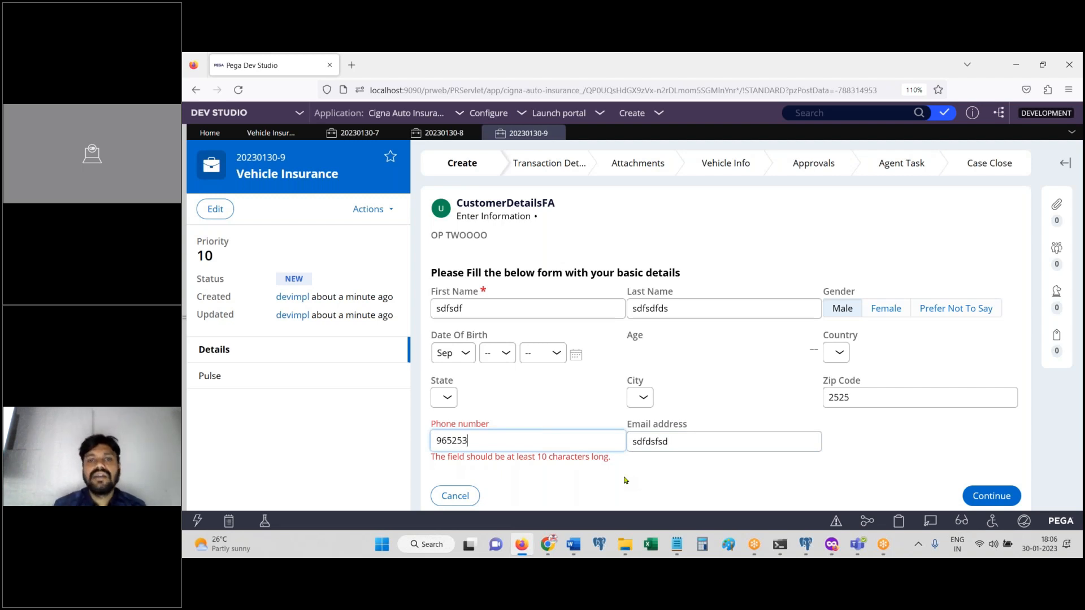
Step: Retype the phone number until it has ten digits, clearing the minimum-length error
double_click(582, 445)
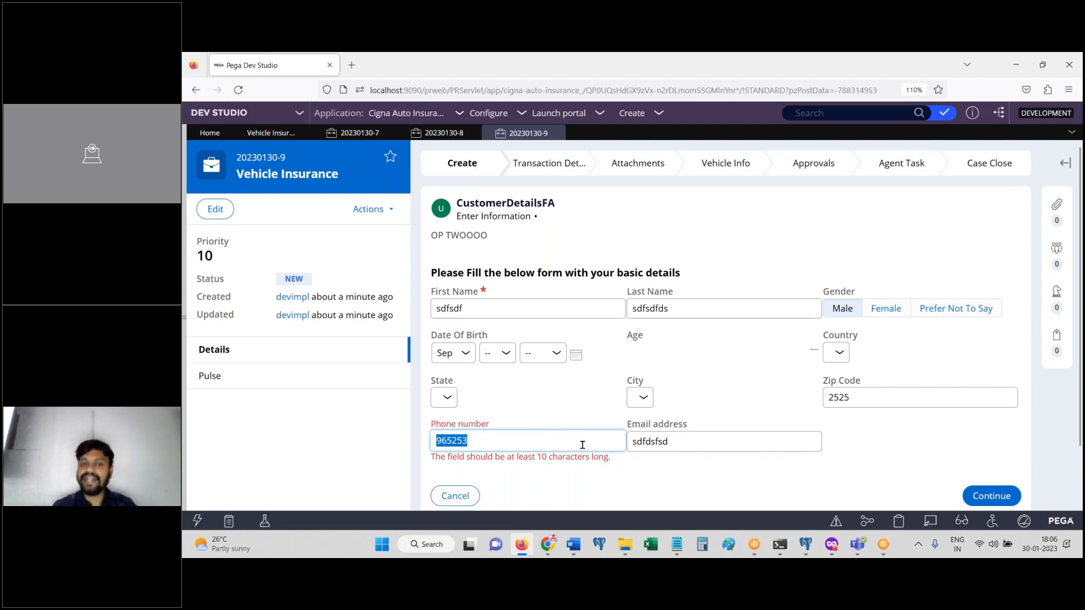
text(123456789)
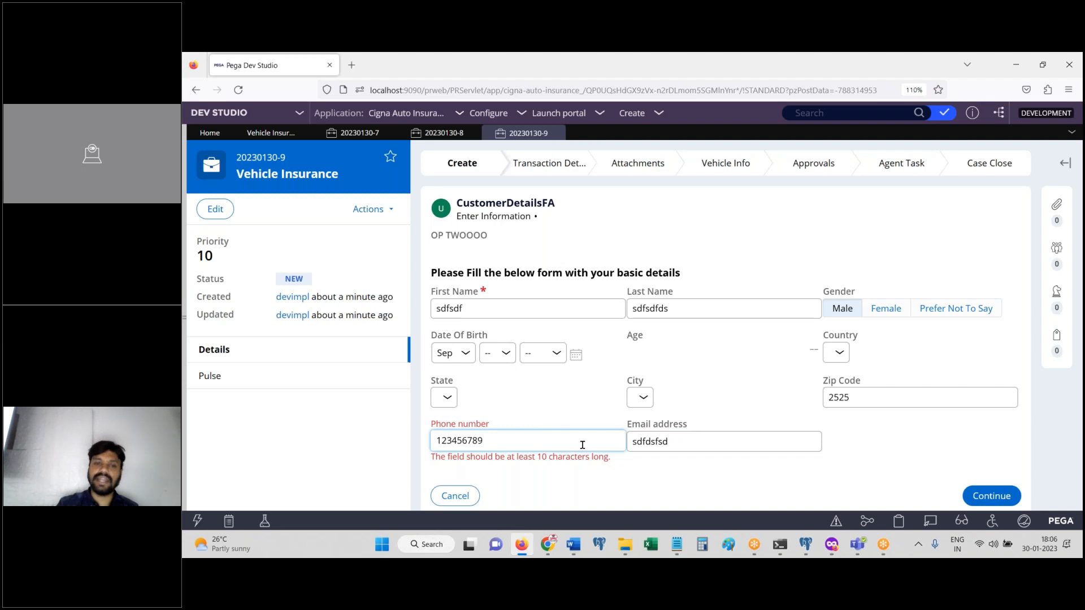
key(Tab)
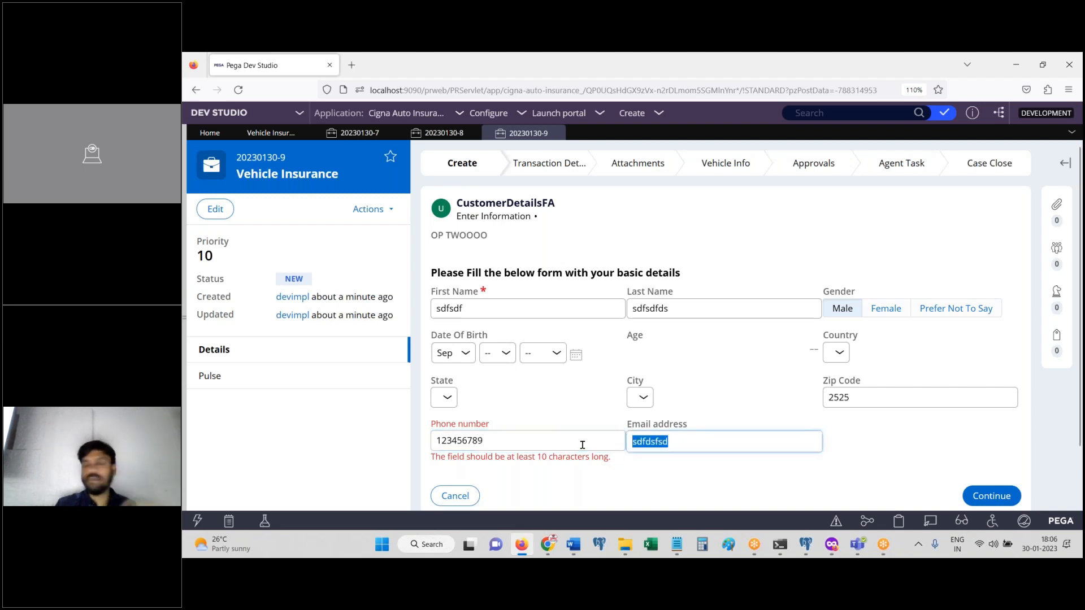
click(582, 445)
text(1)
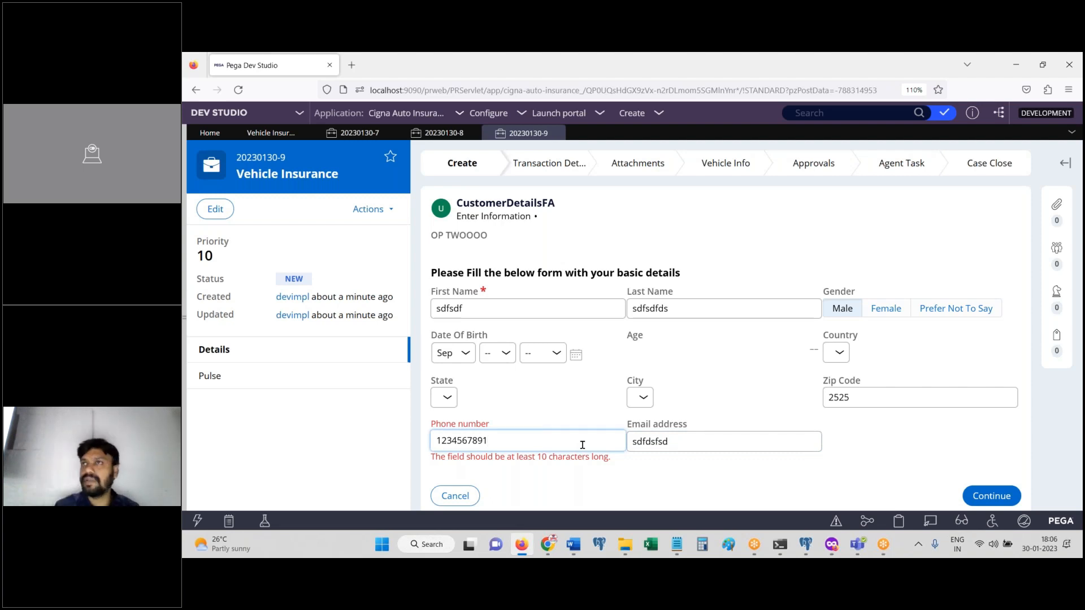
key(Tab)
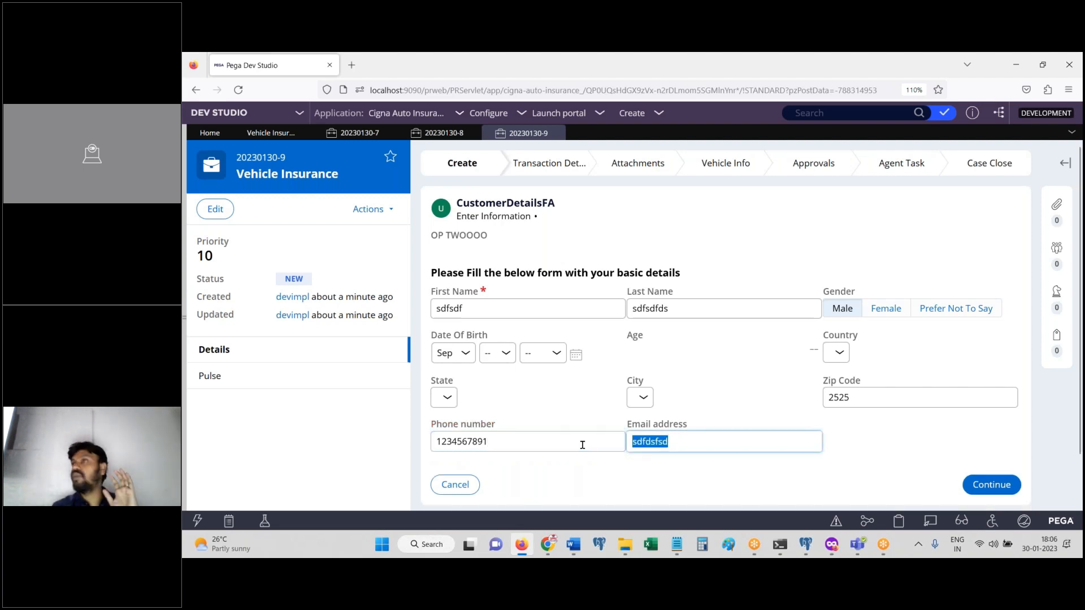
click(583, 445)
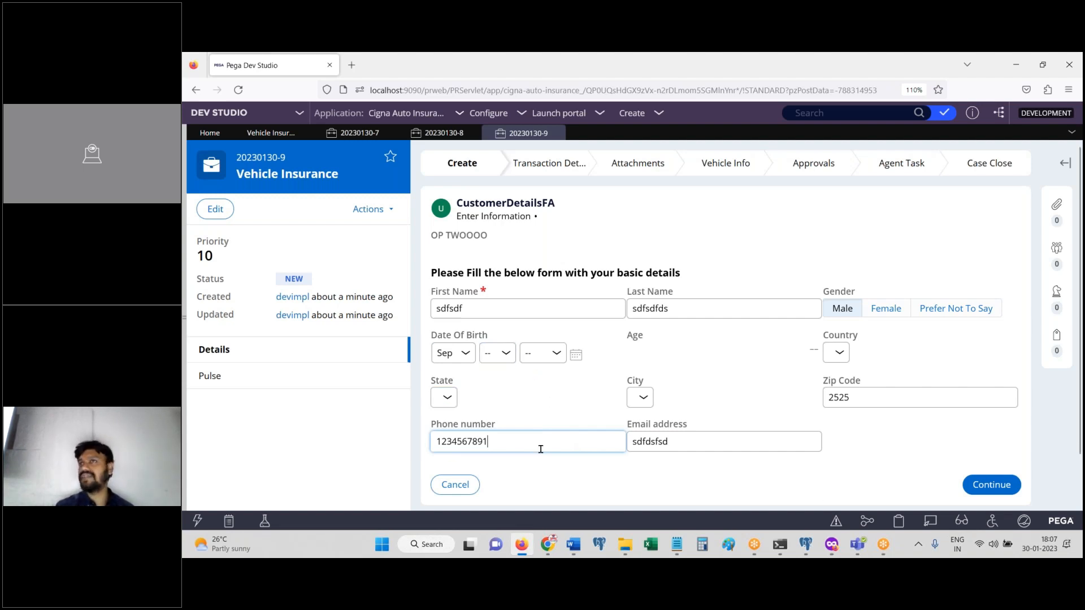
click(709, 447)
click(980, 495)
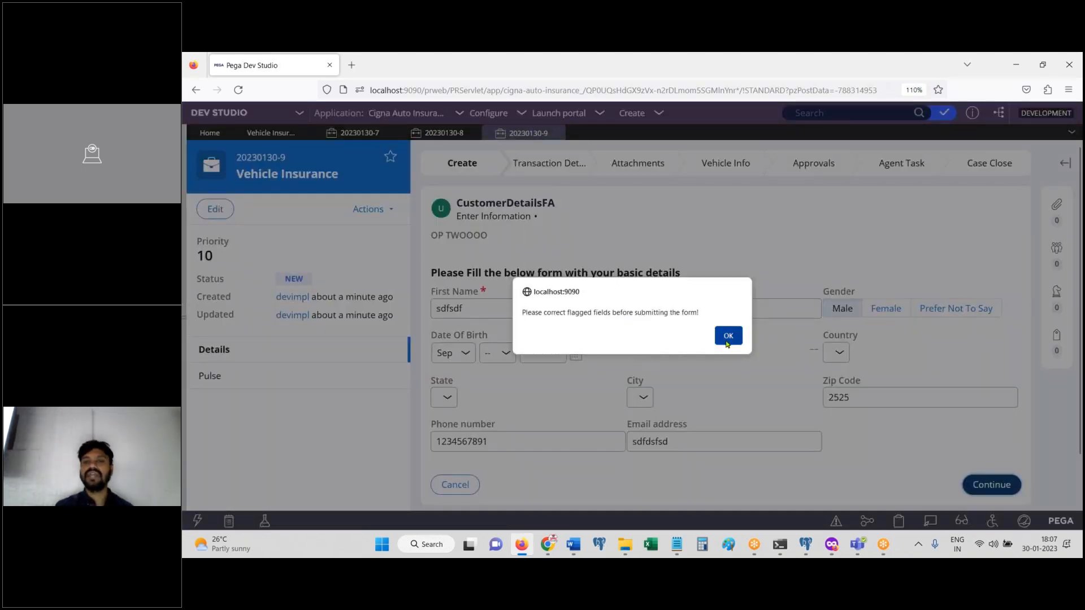
click(729, 336)
click(501, 353)
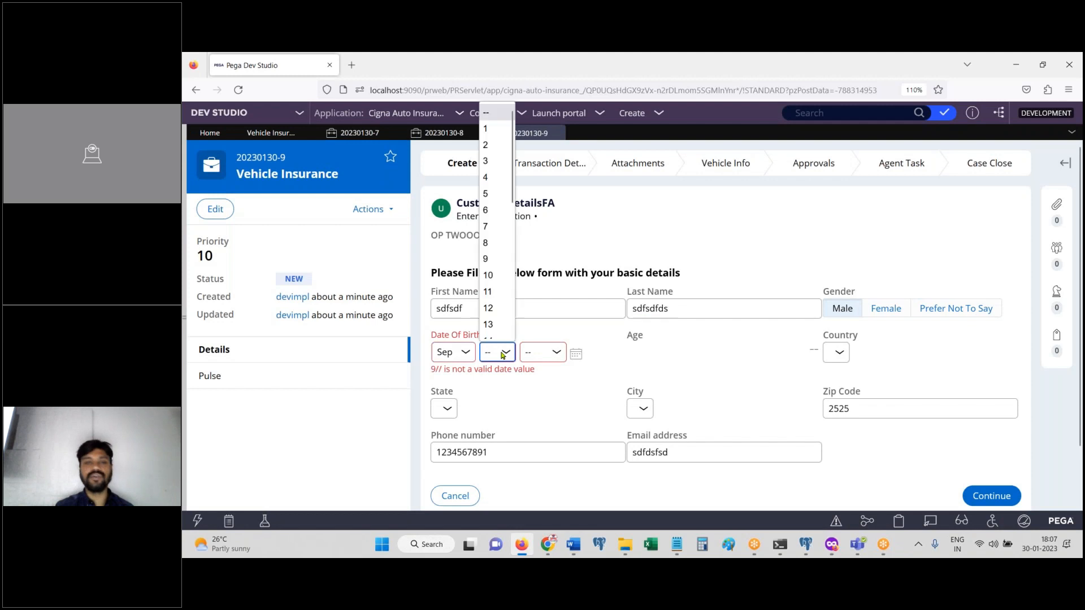
click(488, 291)
click(542, 352)
scroll(562, 300, down, 2)
scroll(563, 299, down, 20)
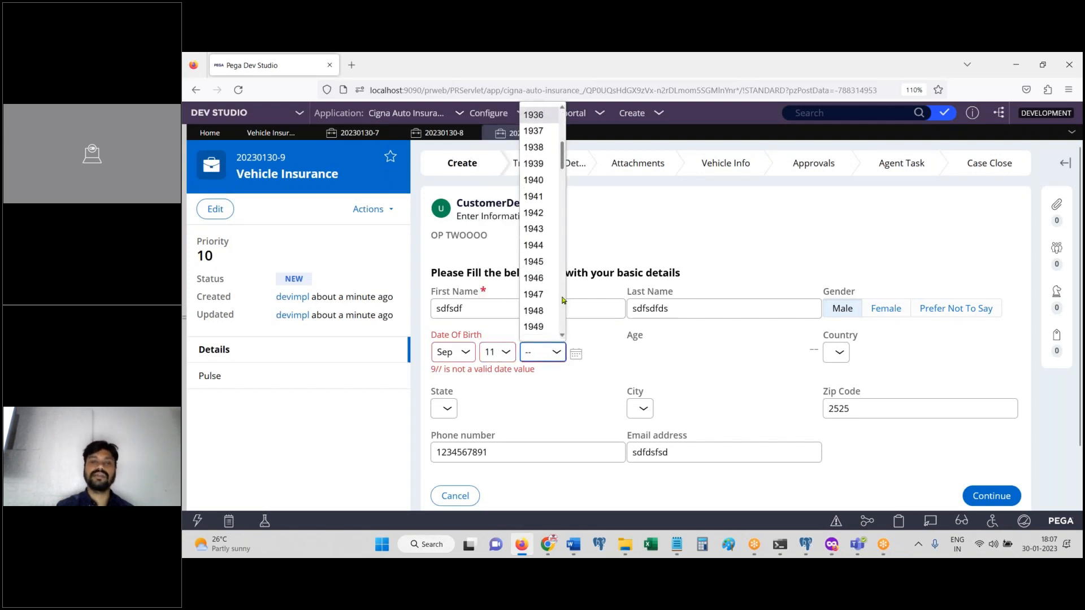
scroll(562, 300, down, 3)
click(548, 335)
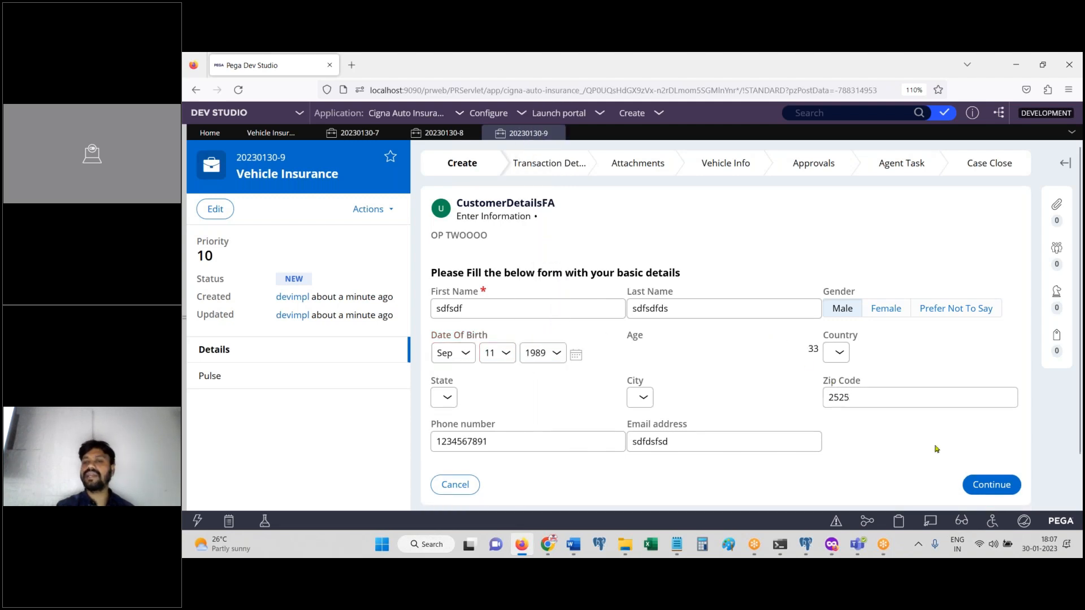
click(980, 479)
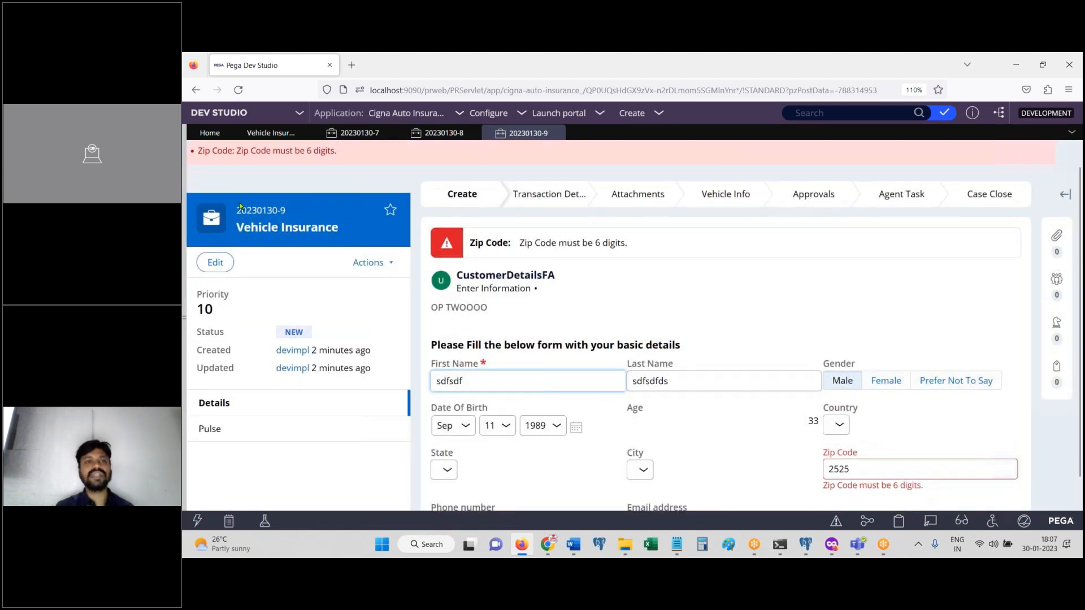
Step: Change the Zip Code to 252525, resubmit the form, and switch to Gmail in Chrome
click(942, 468)
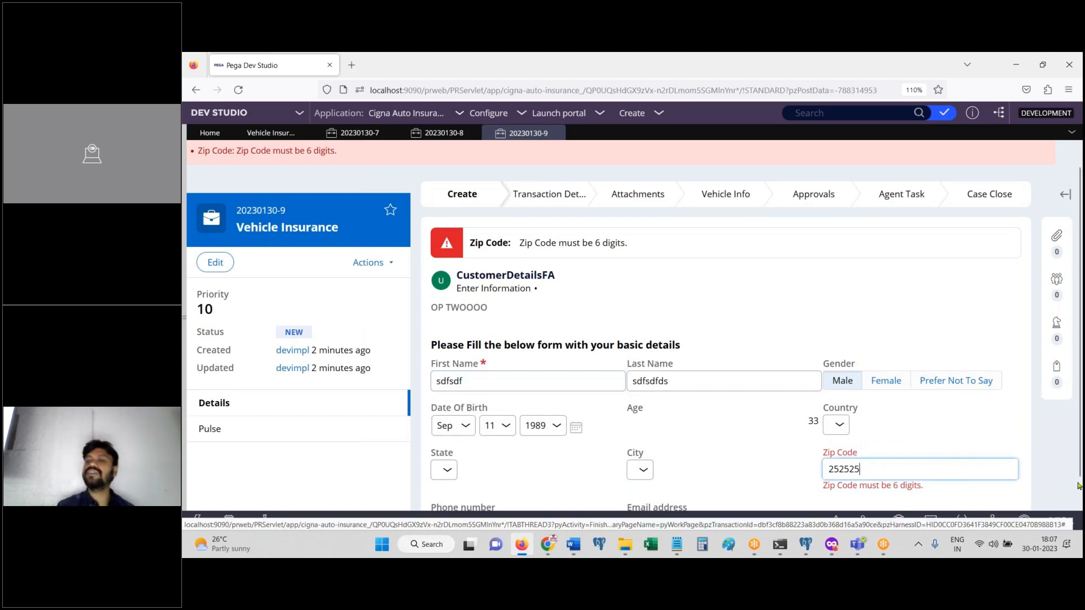
drag(1079, 438, 1082, 465)
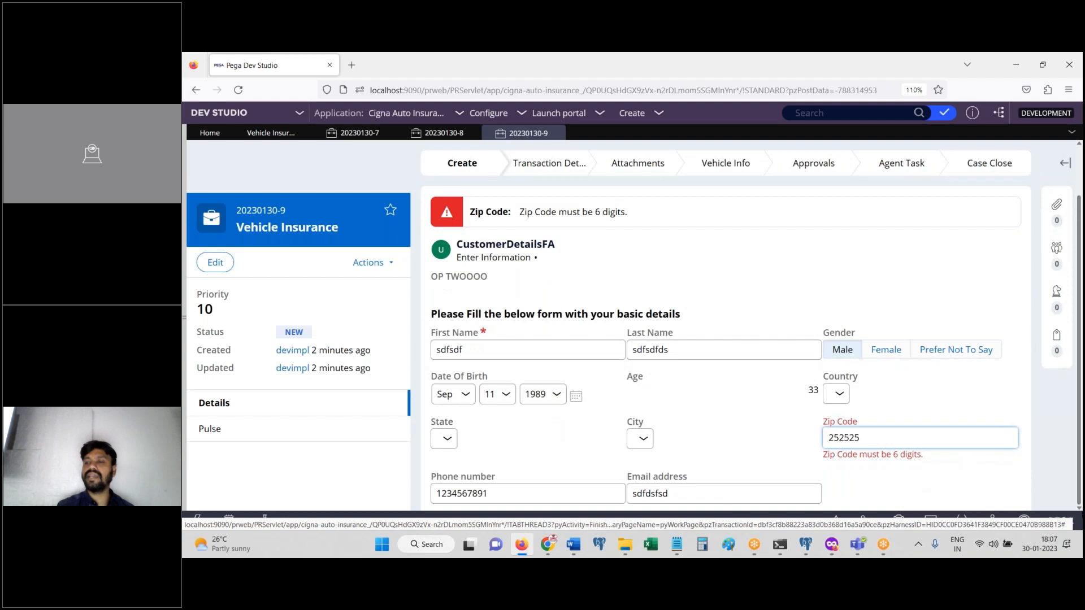
click(992, 494)
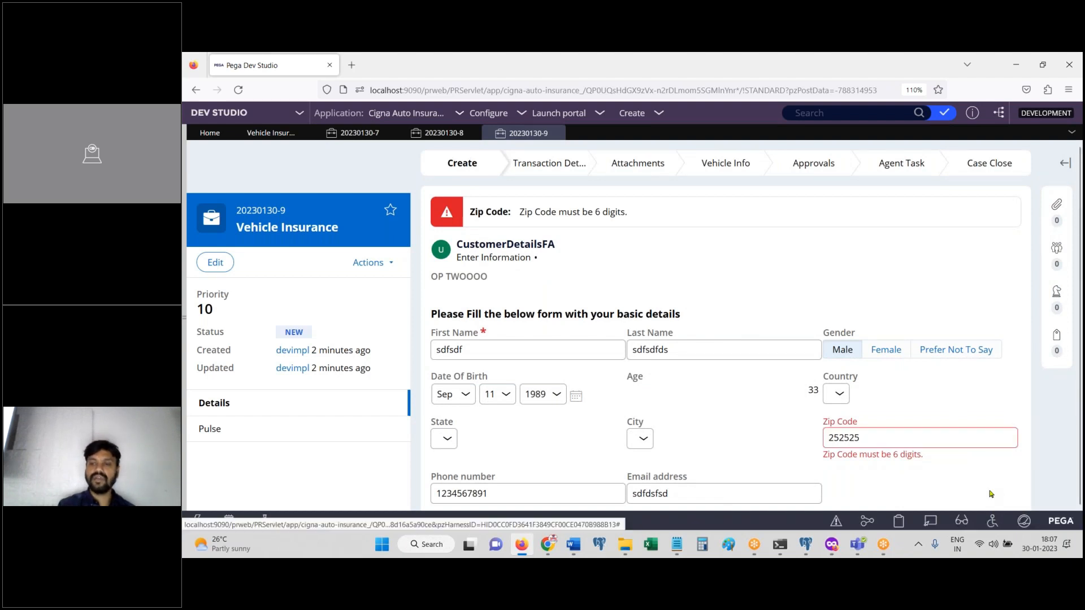
scroll(992, 494, down, 2)
click(992, 430)
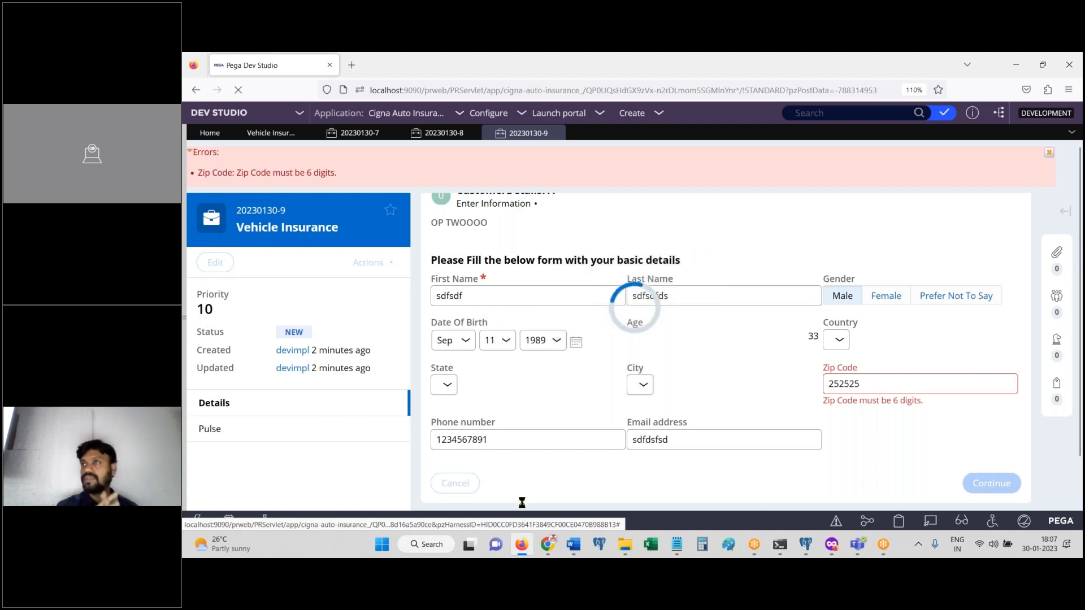
click(549, 544)
click(286, 66)
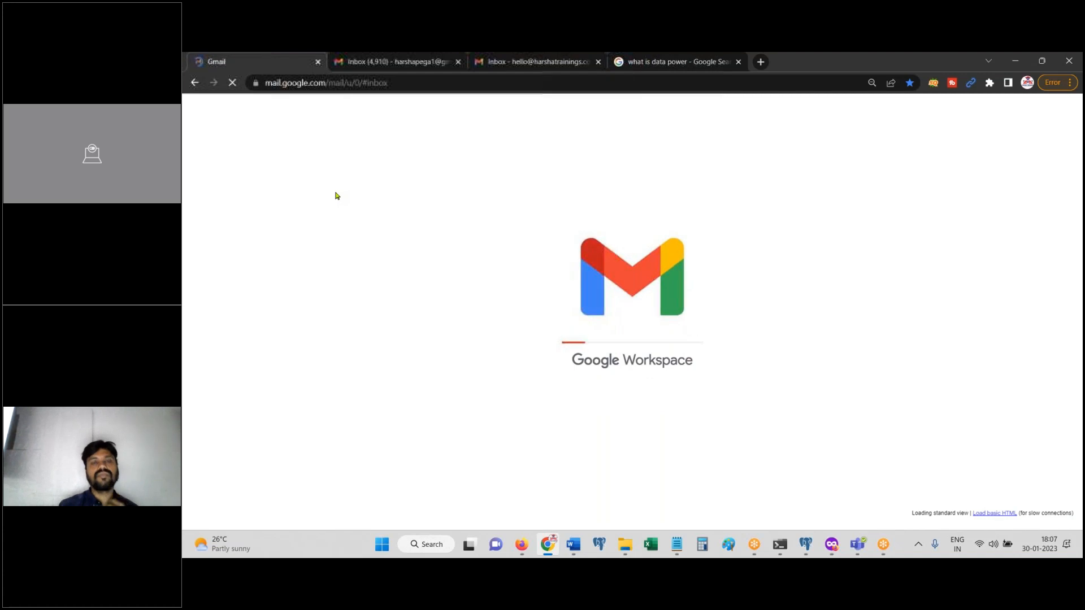
Step: View Gmail's sent mail list, then return to the Pega form
click(520, 546)
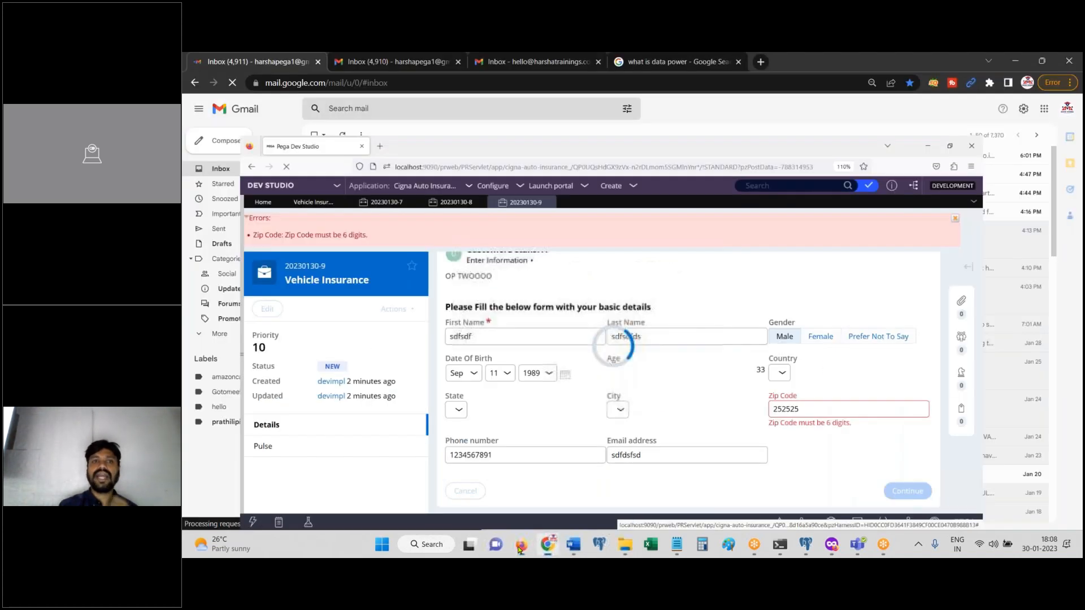
click(520, 546)
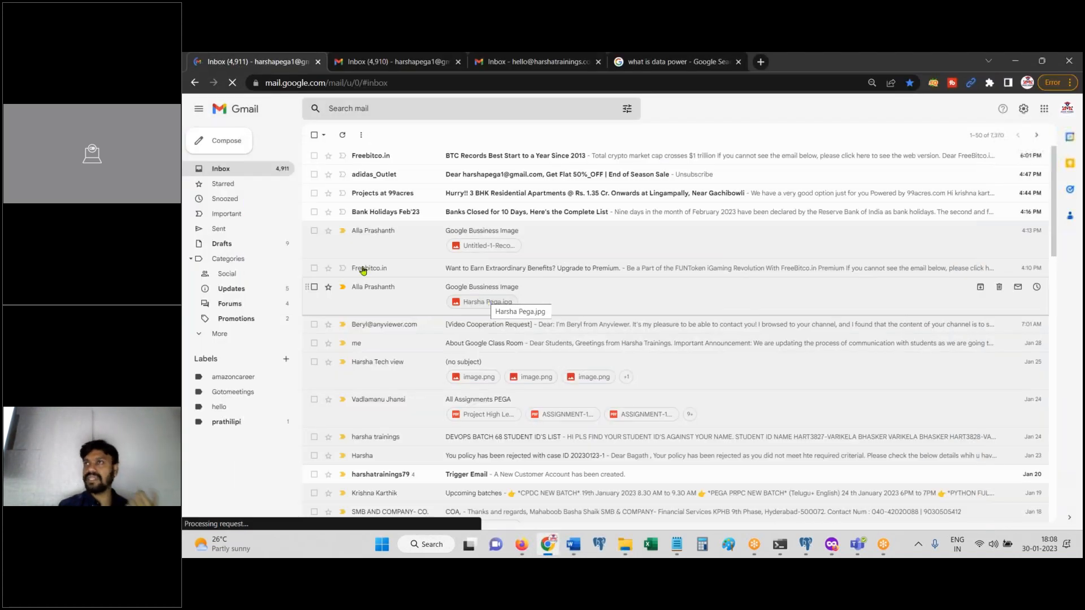
click(221, 230)
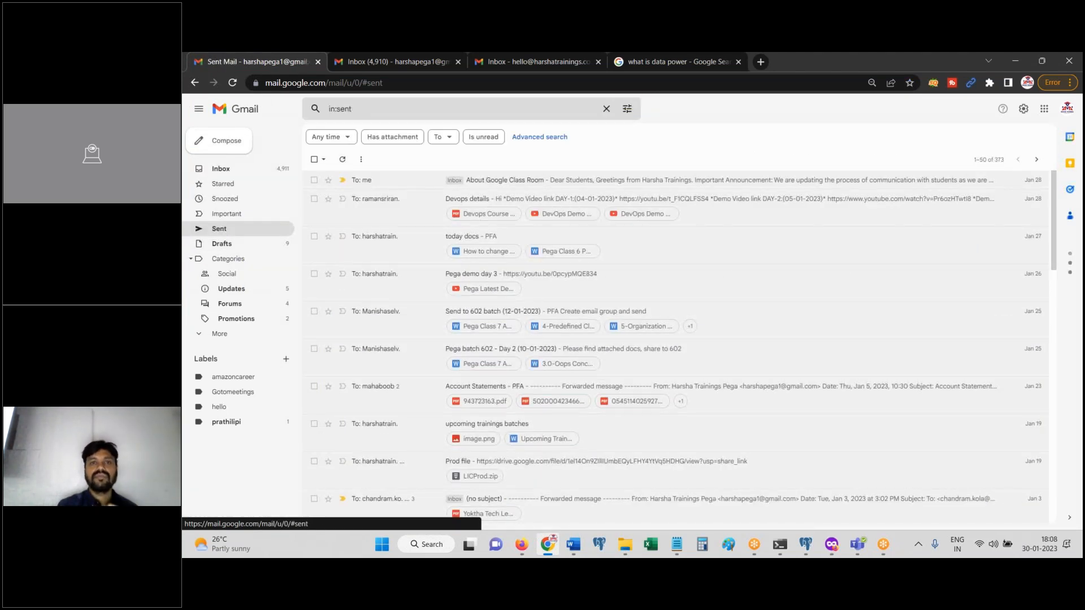
click(547, 544)
click(522, 545)
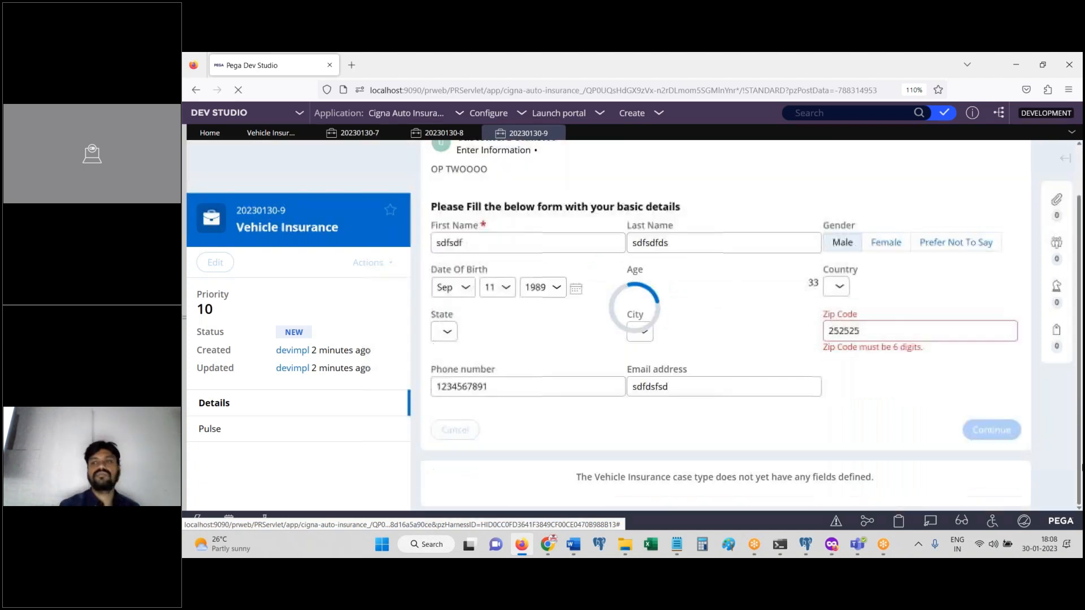
Step: Switch Gmail to a different signed-in Google account, then go back to Pega Dev Studio
click(559, 549)
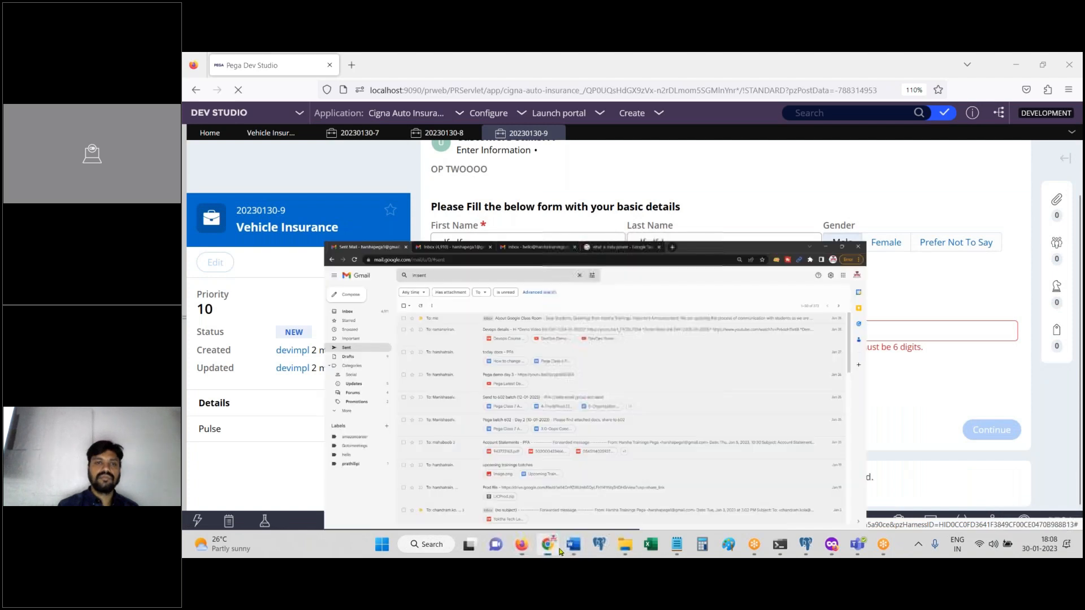
click(559, 548)
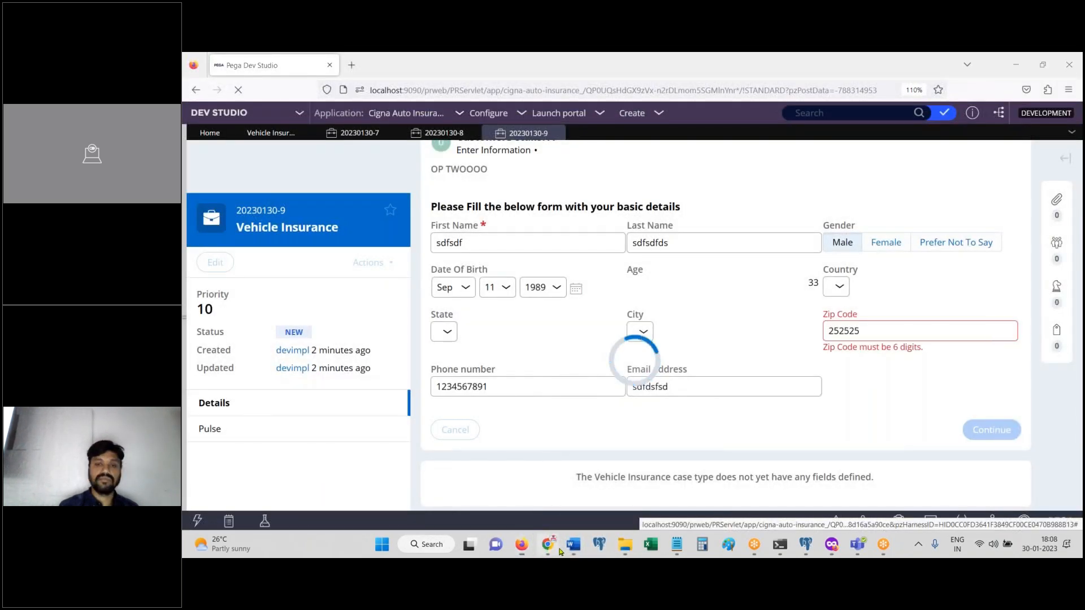
click(559, 549)
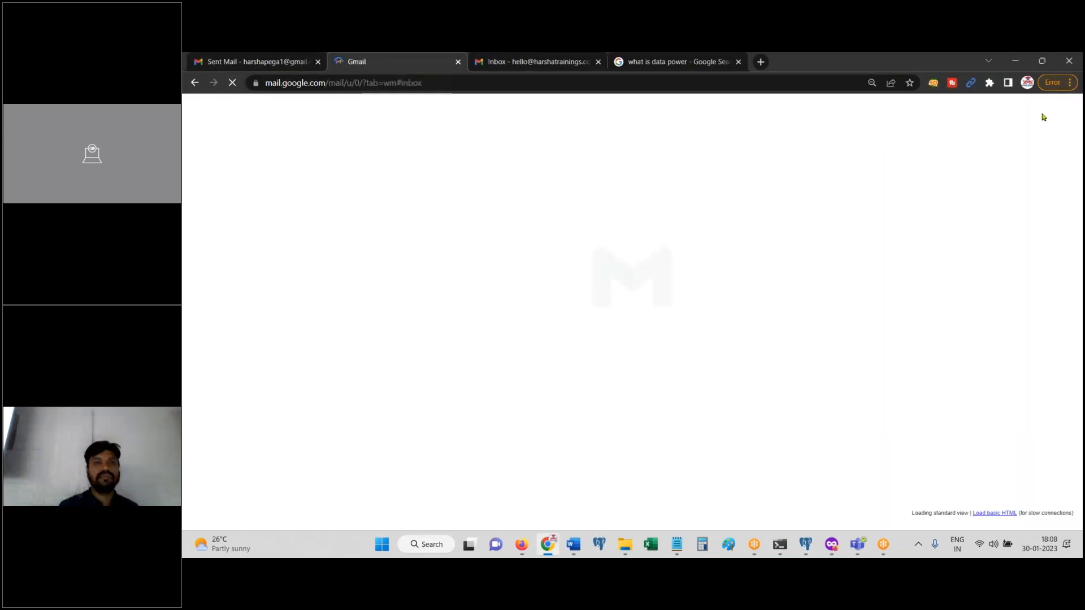
click(283, 65)
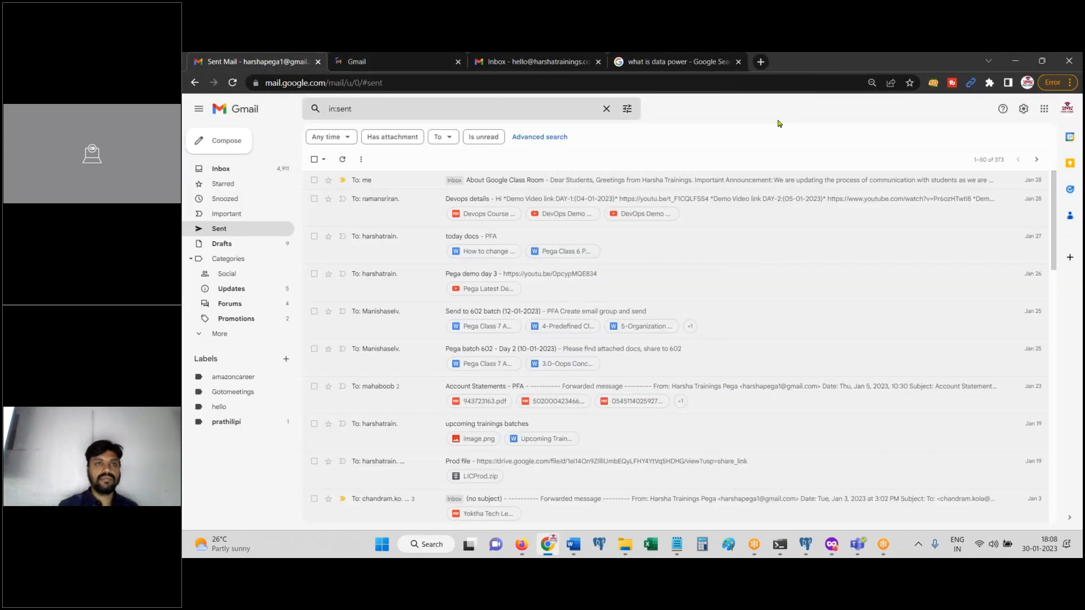
click(1067, 109)
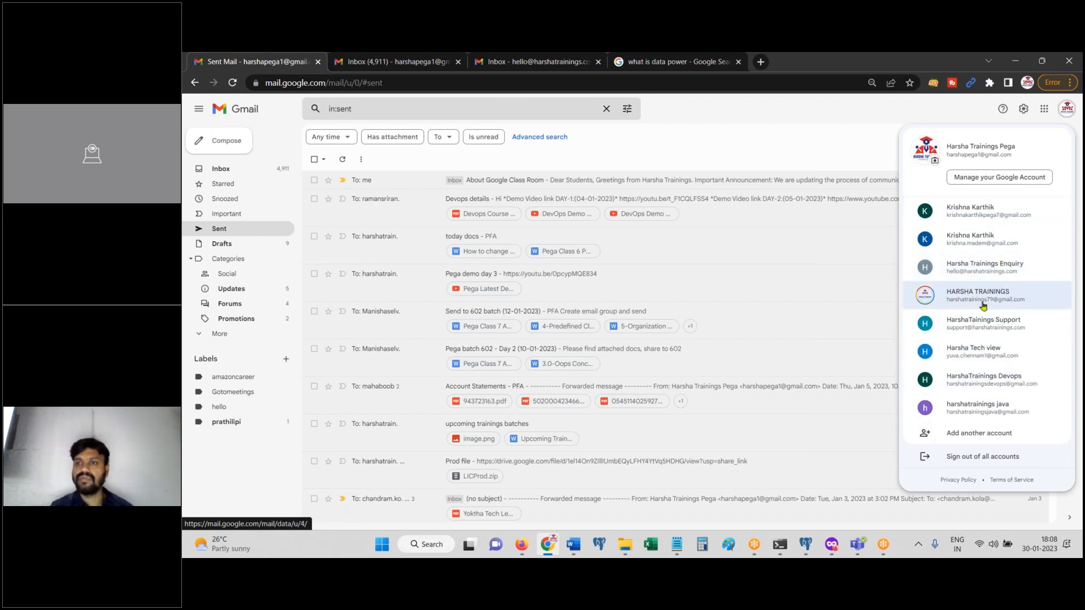
click(1001, 263)
click(523, 545)
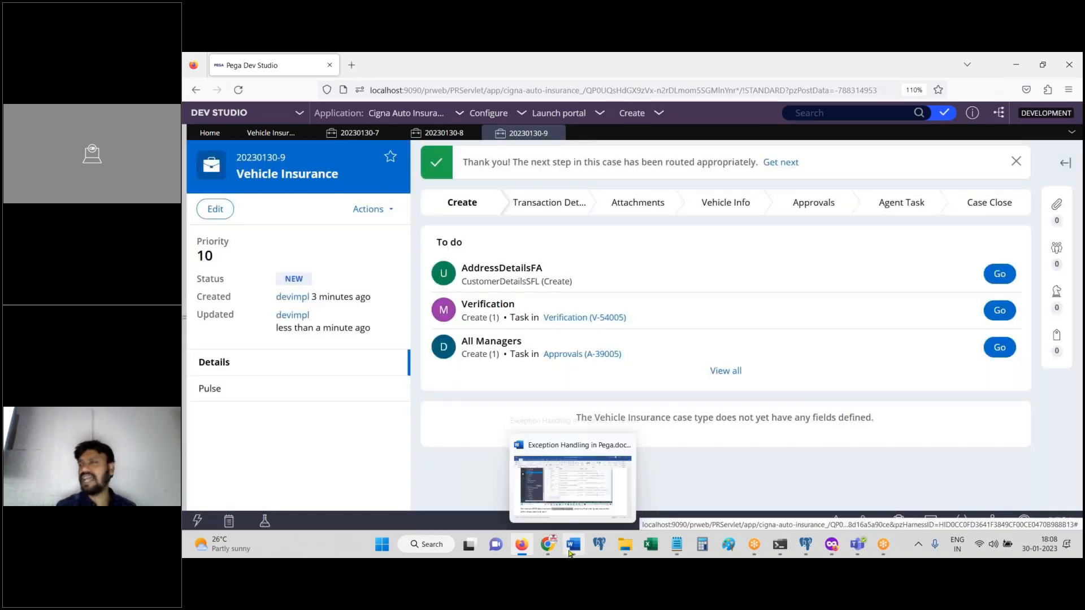
Step: Open this account's Sent folder and a Trigger Email conversation
click(547, 544)
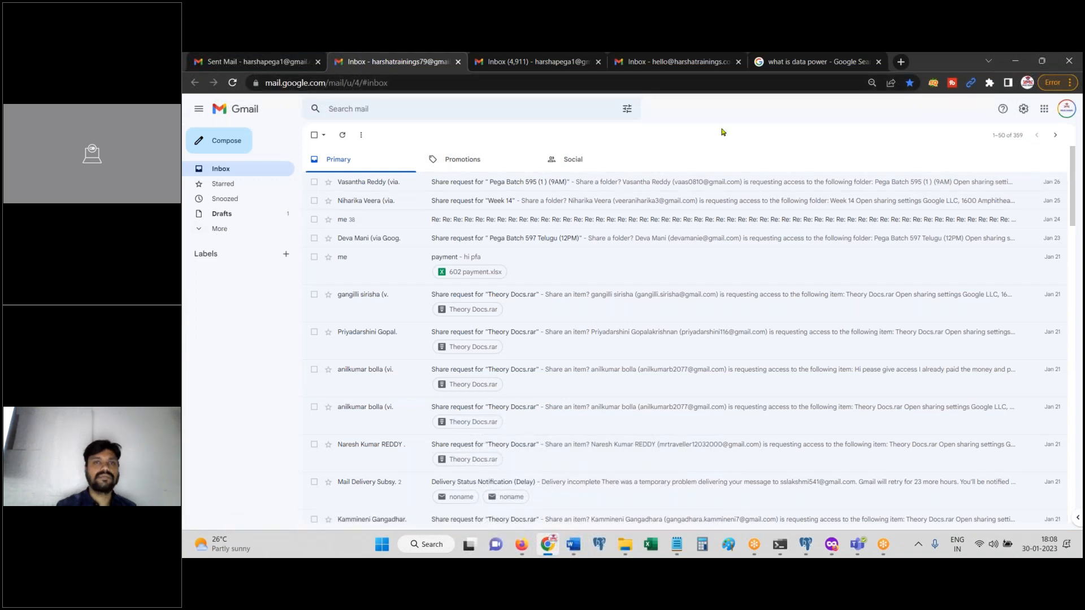
click(219, 228)
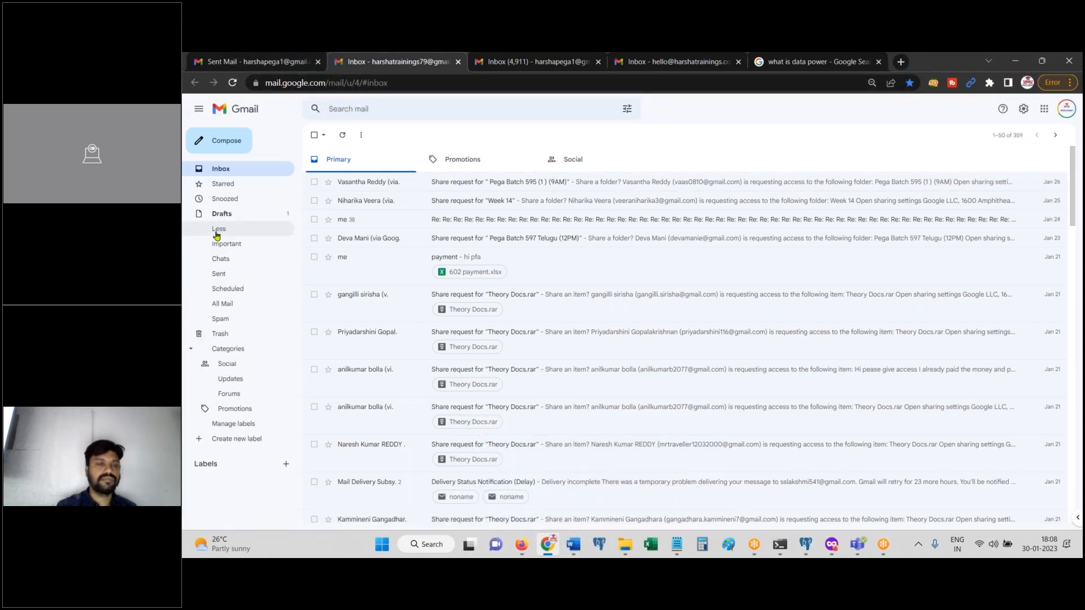
click(226, 275)
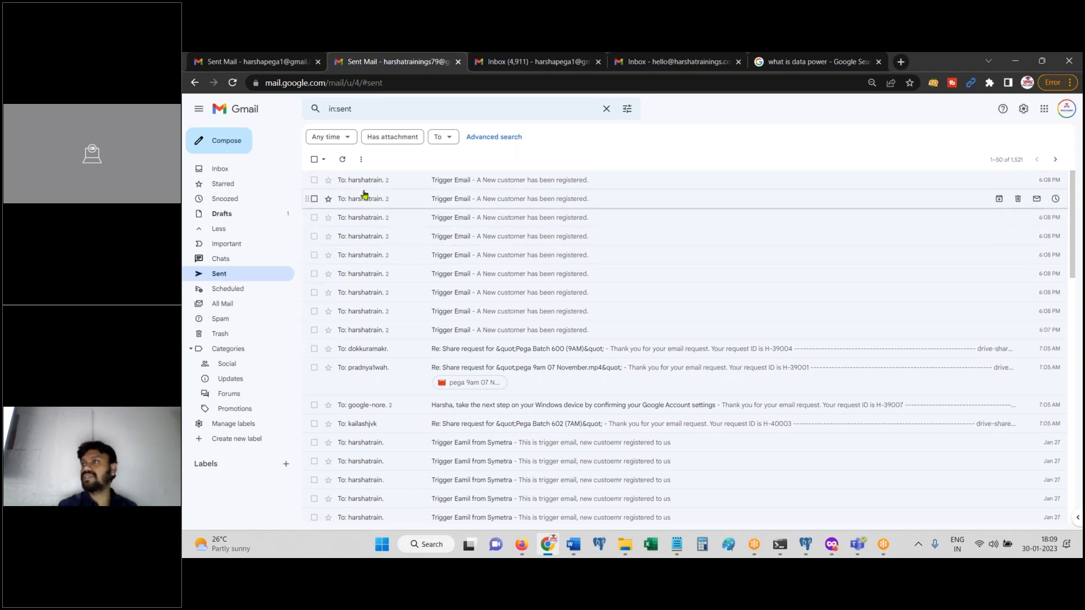
click(521, 544)
click(521, 544)
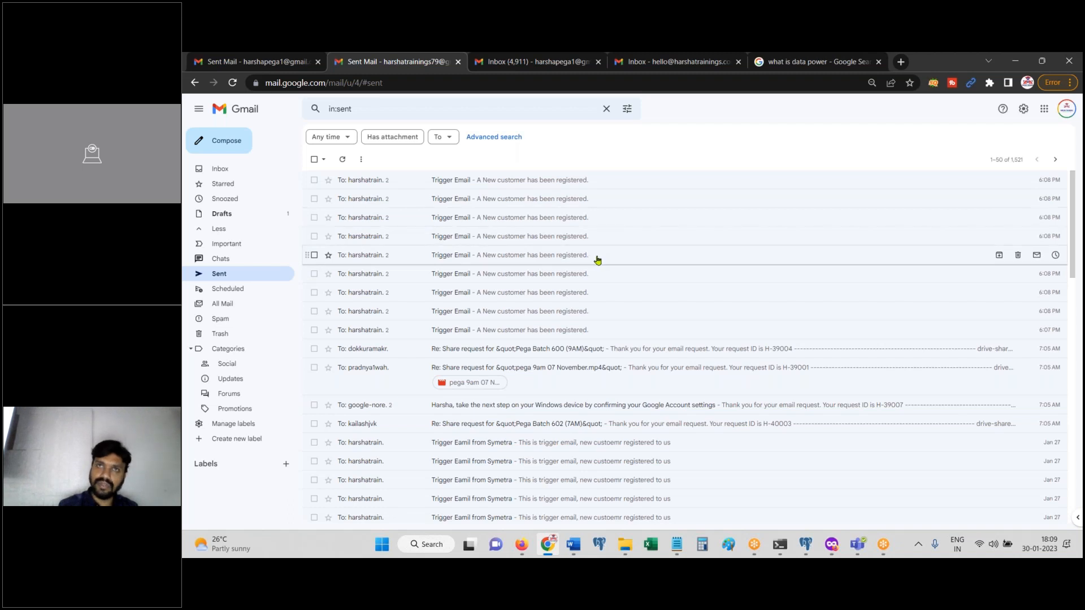
click(542, 276)
Step: Expand the trimmed latest message and the earlier message in the Trigger Email thread
click(342, 244)
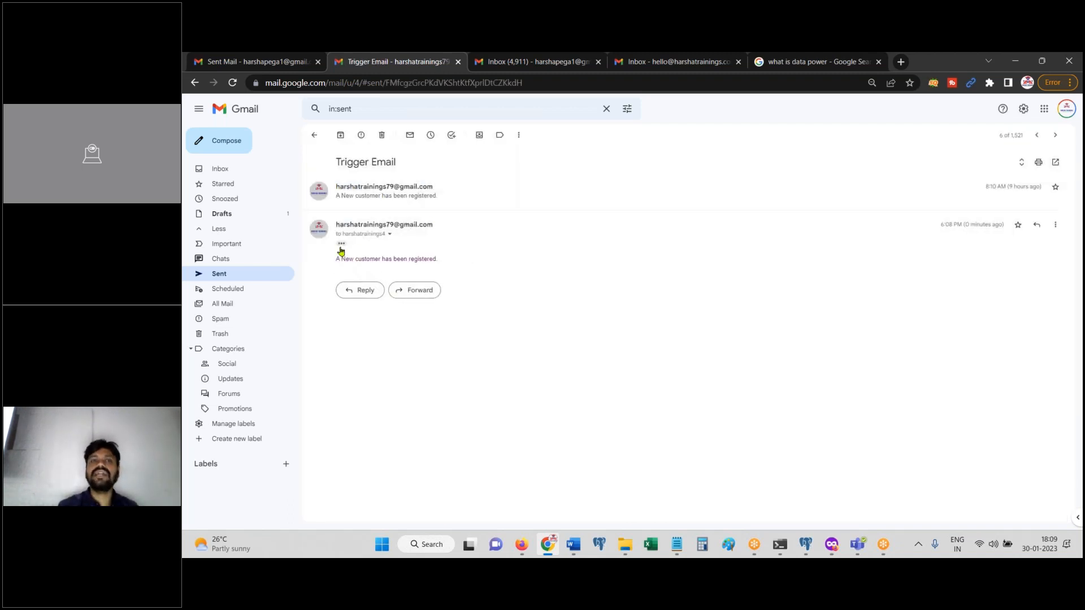
click(429, 206)
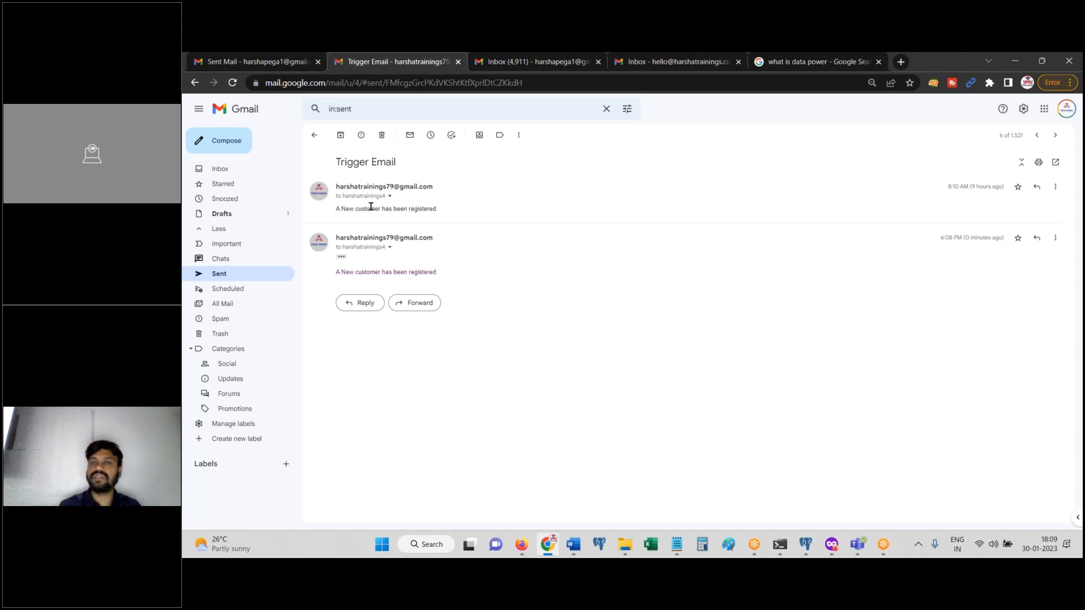
click(522, 548)
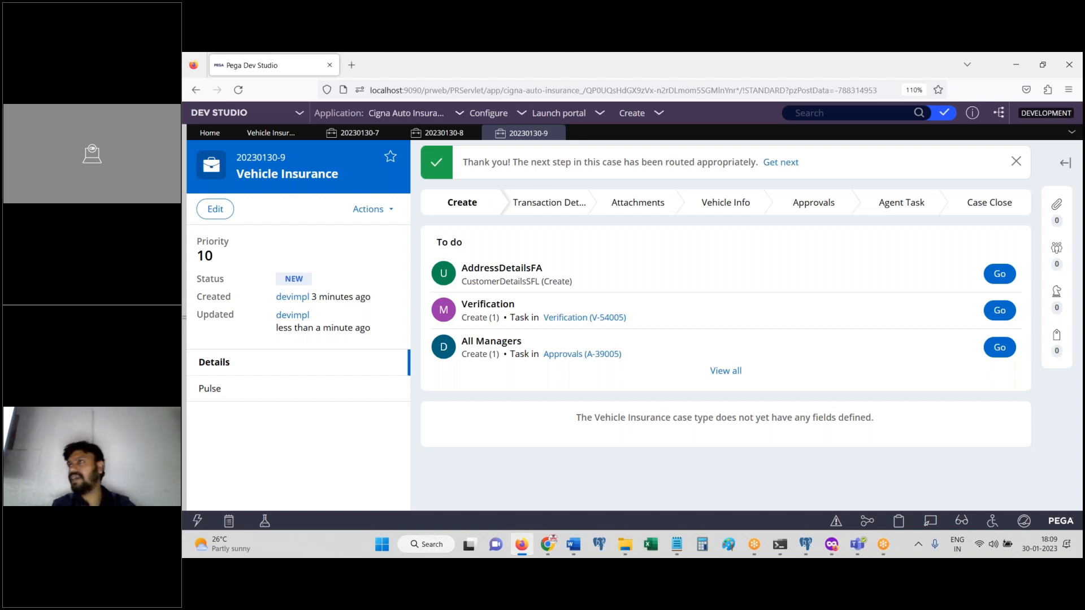
click(545, 546)
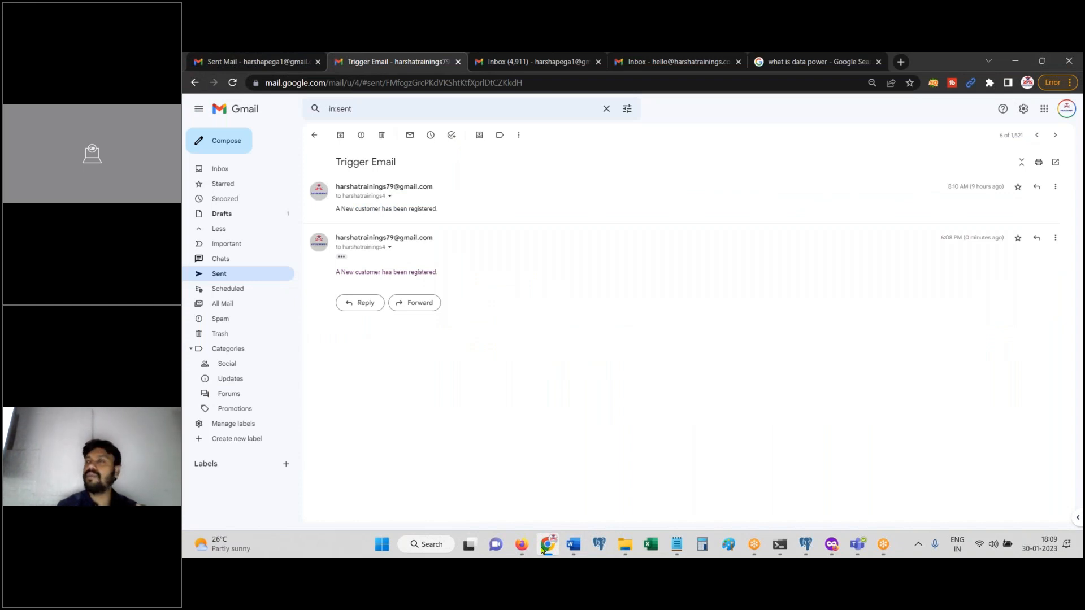
Step: Reopen the sixth Trigger Email conversation and select its 'A New customer has been registered' line
click(521, 545)
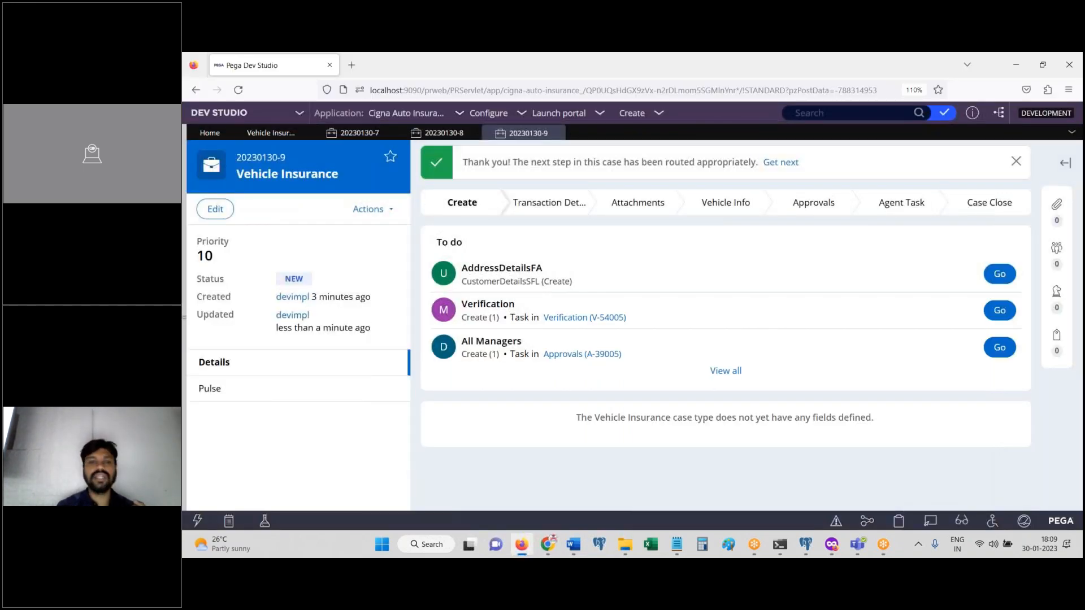
click(547, 544)
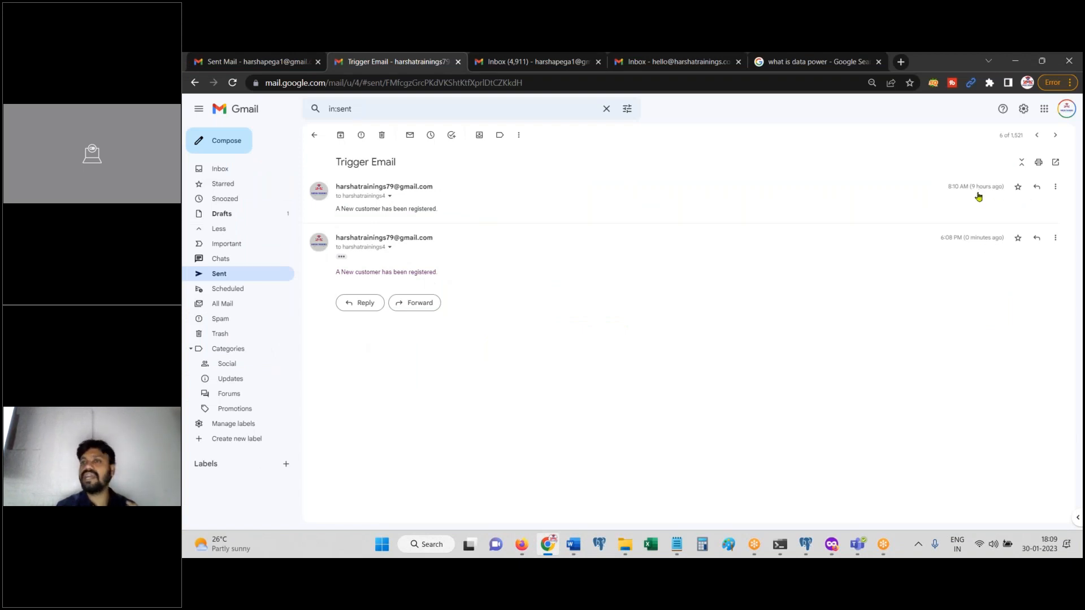
click(315, 135)
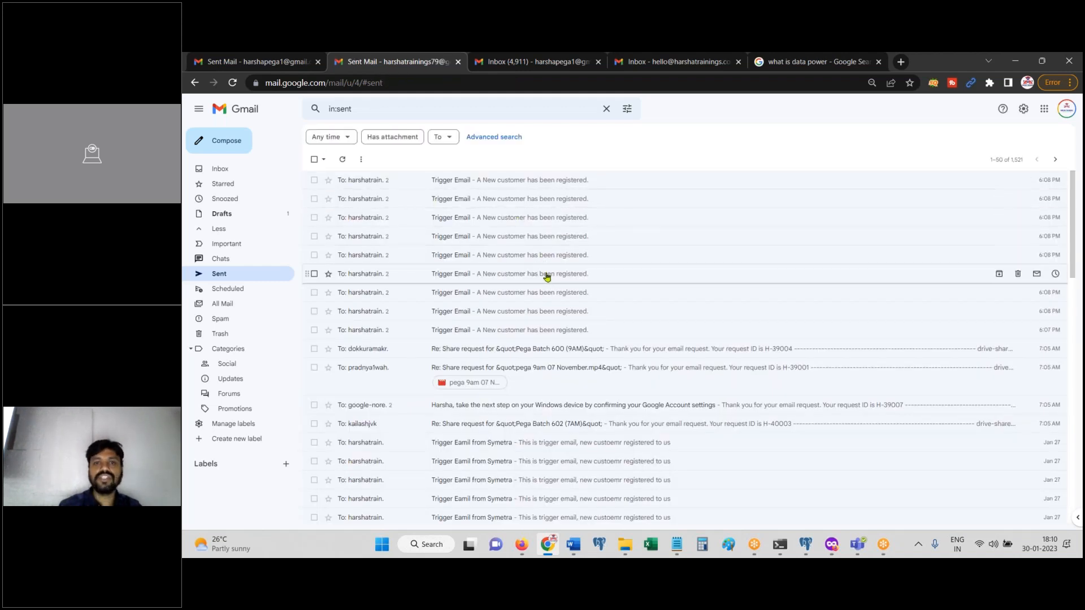
click(547, 277)
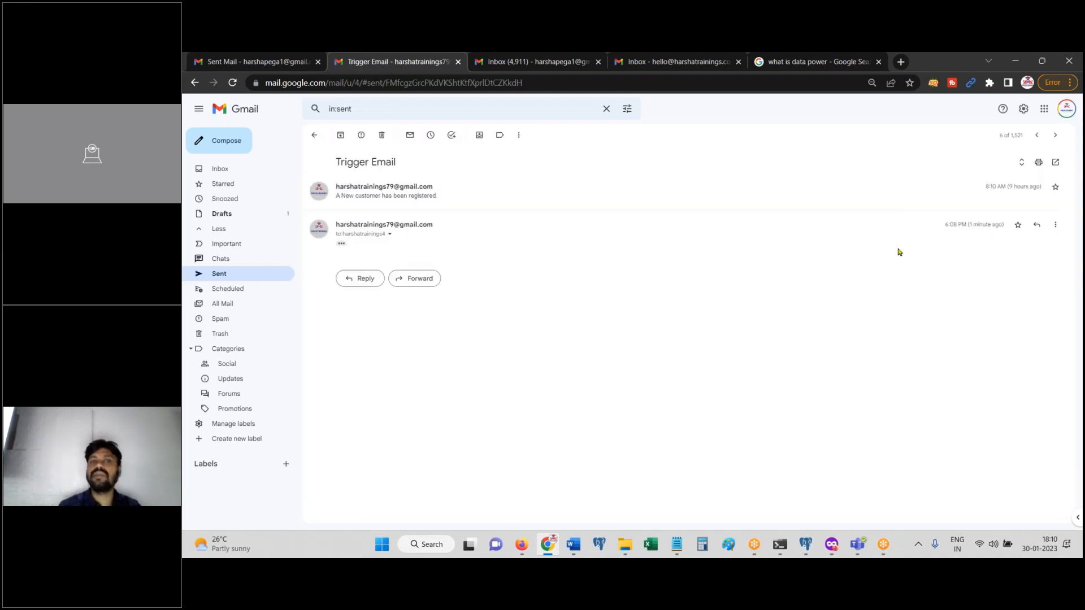
click(341, 245)
drag(335, 266, 455, 268)
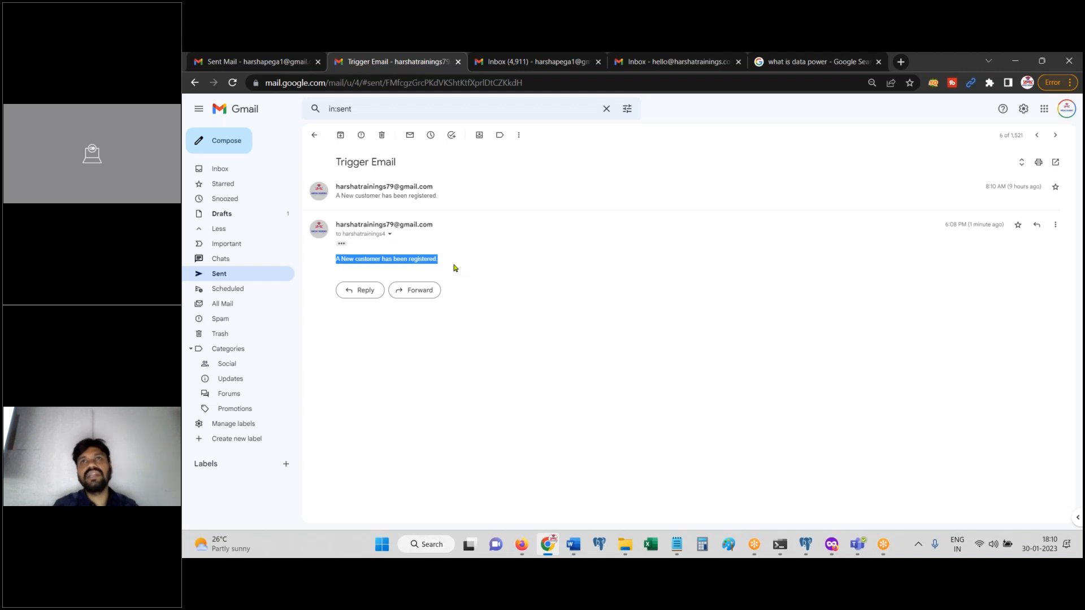
Step: Add 'Email Integrations' as the fourth topic in the Notepad list, then return to Pega
mouse_move(676, 544)
click(708, 451)
text(Em)
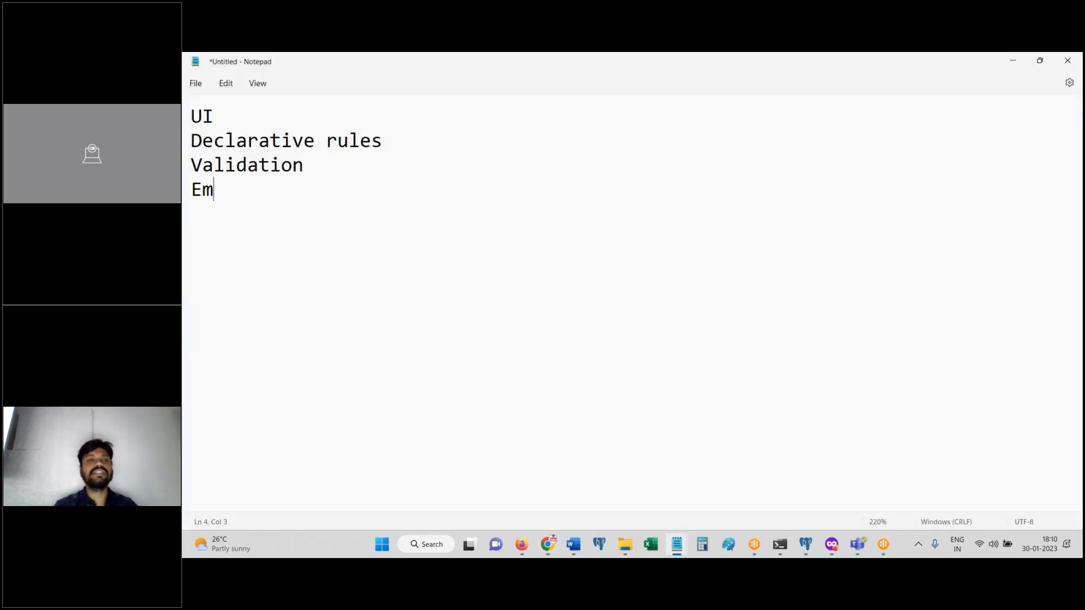
text(ail Integrations)
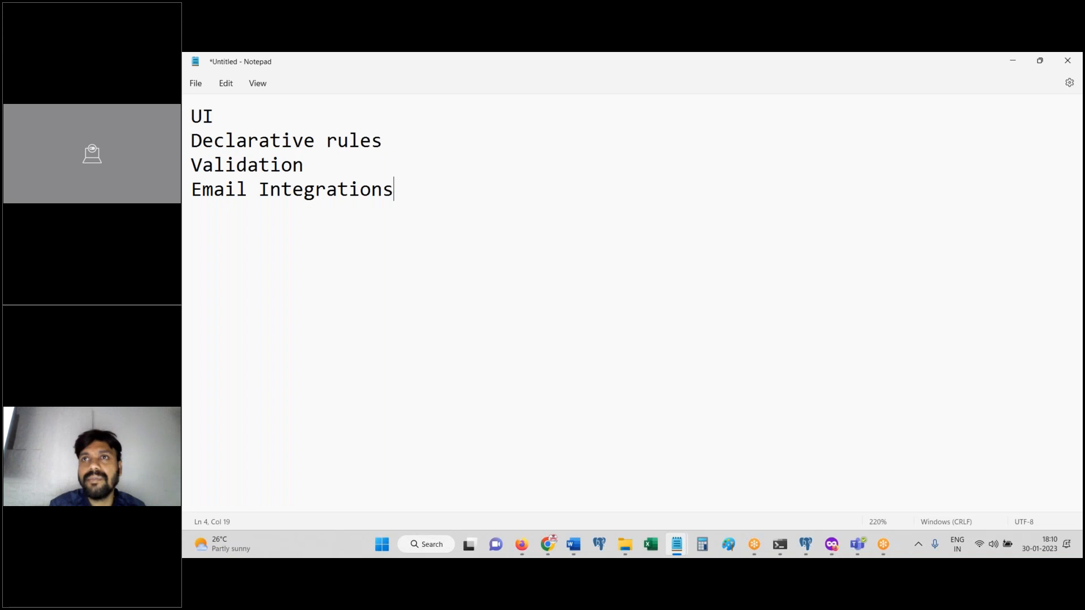
key(alt+Tab)
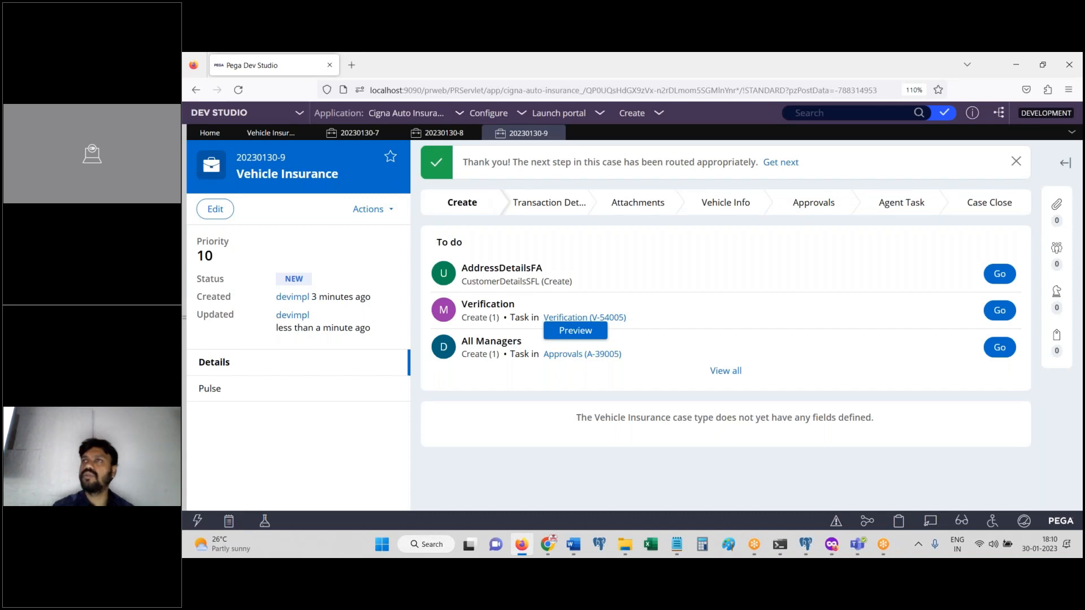
Step: Open AddressDetailsFA and fill Building Name, Door No, Street Name and Land Mark with placeholder text
click(584, 318)
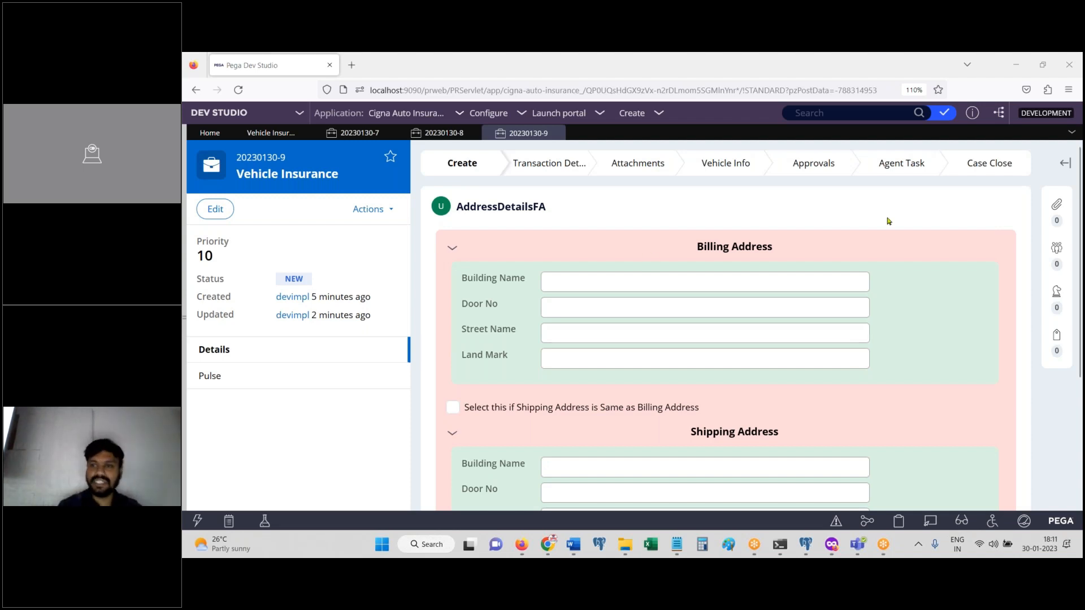
scroll(1081, 271, down, 1)
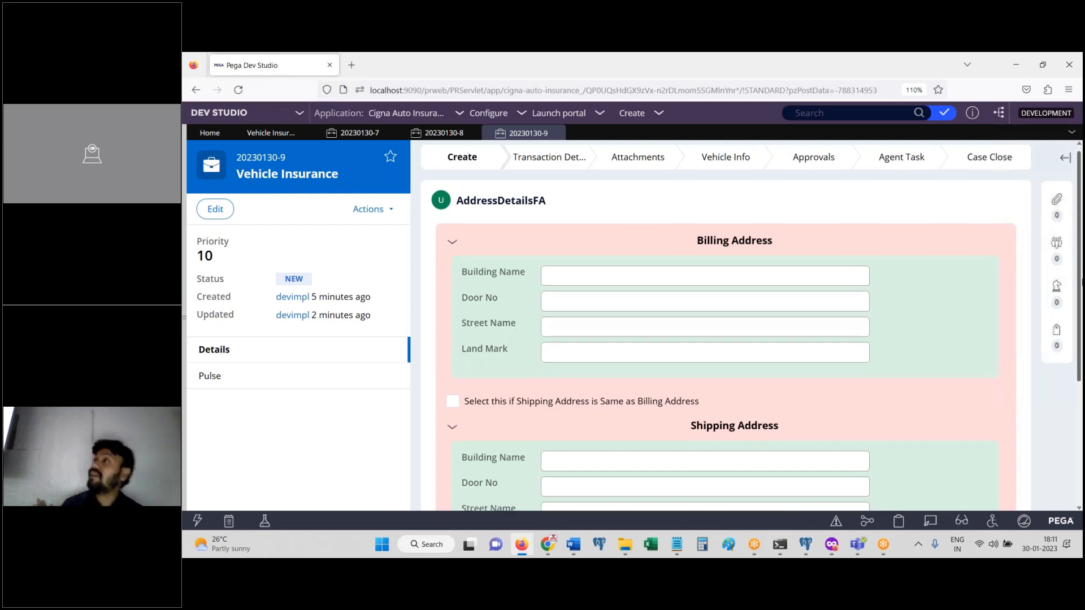
scroll(1081, 281, down, 3)
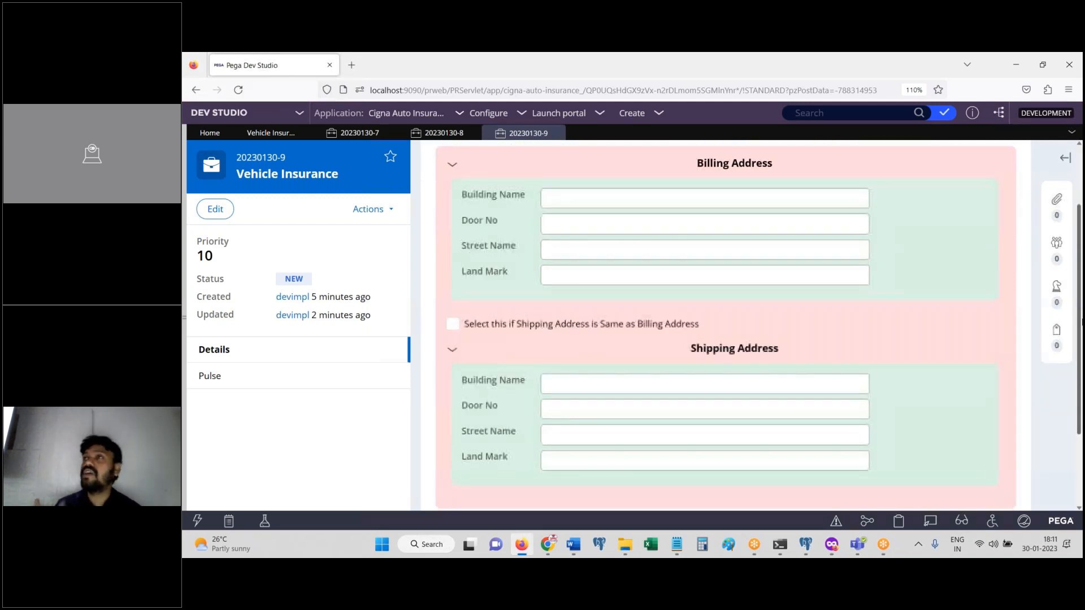
click(693, 190)
text(sdfsdf)
click(610, 219)
text(sdfdsf)
click(598, 245)
text(sdfdsf)
click(595, 278)
text(dsfdsfdsfds)
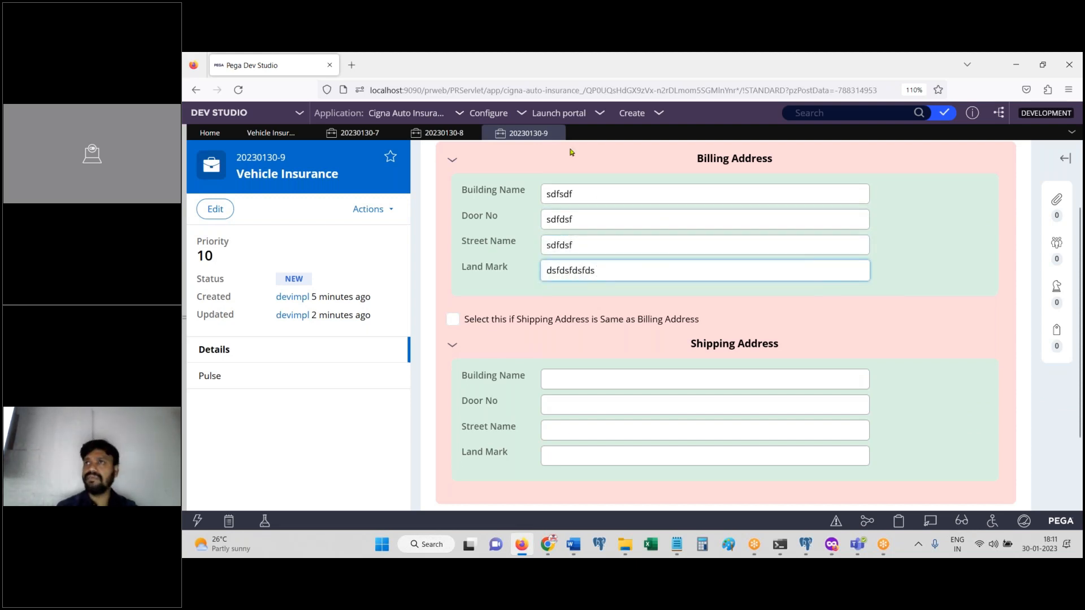
Step: Toggle 'Shipping Address is Same as Billing Address' on and back off
click(455, 322)
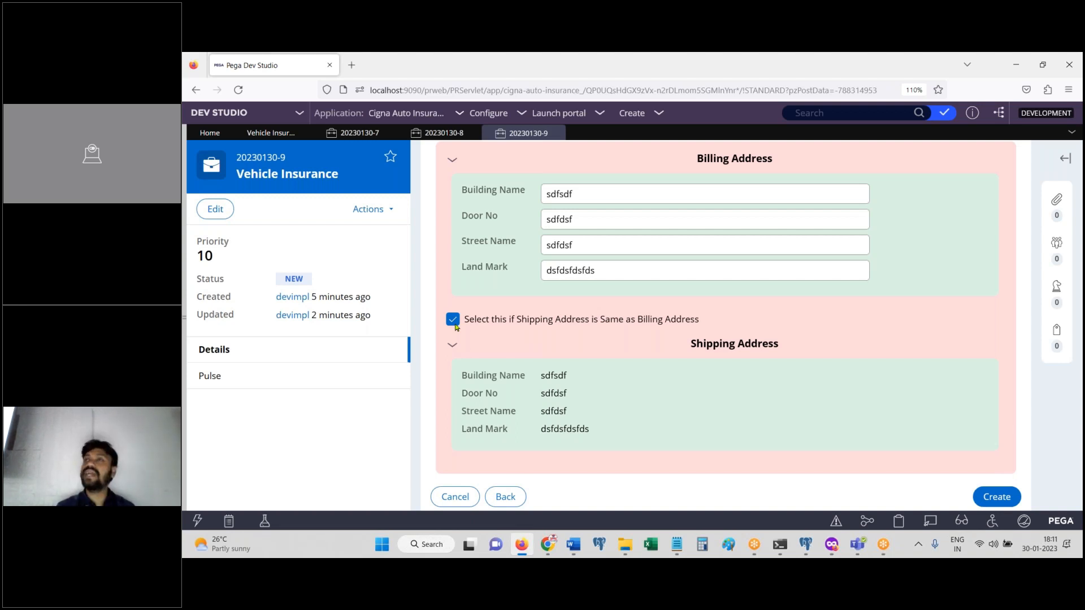
click(455, 323)
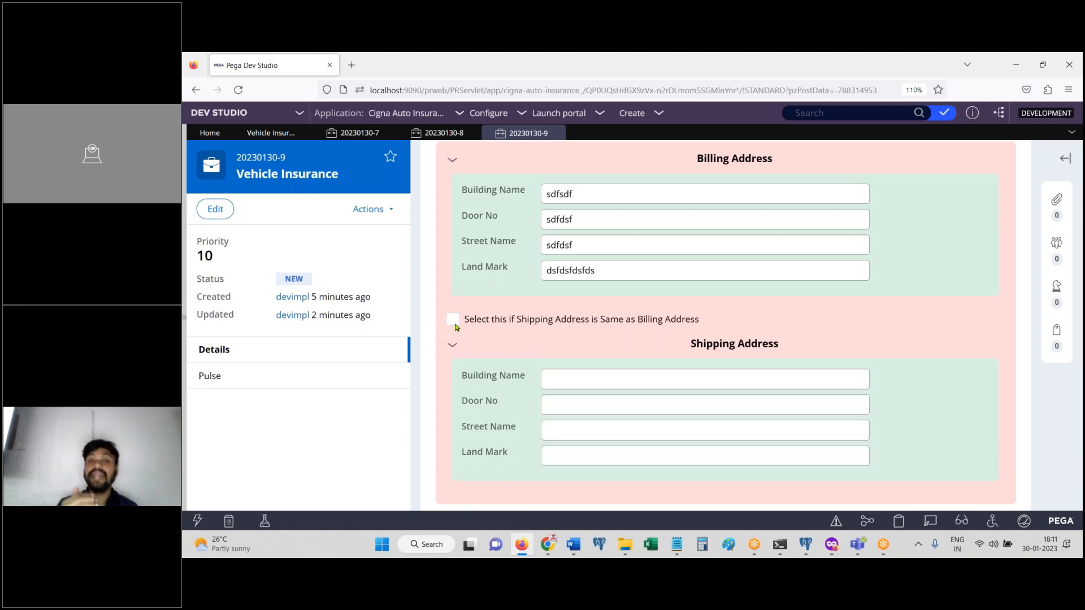
mouse_move(677, 544)
click(729, 458)
Step: Add 'Data Transform' as the fifth Notepad topic, then return to the Pega address form
key(Return)
text(Data Tras)
key(BackSpace)
text(n)
key(BackSpace)
key(BackSpace)
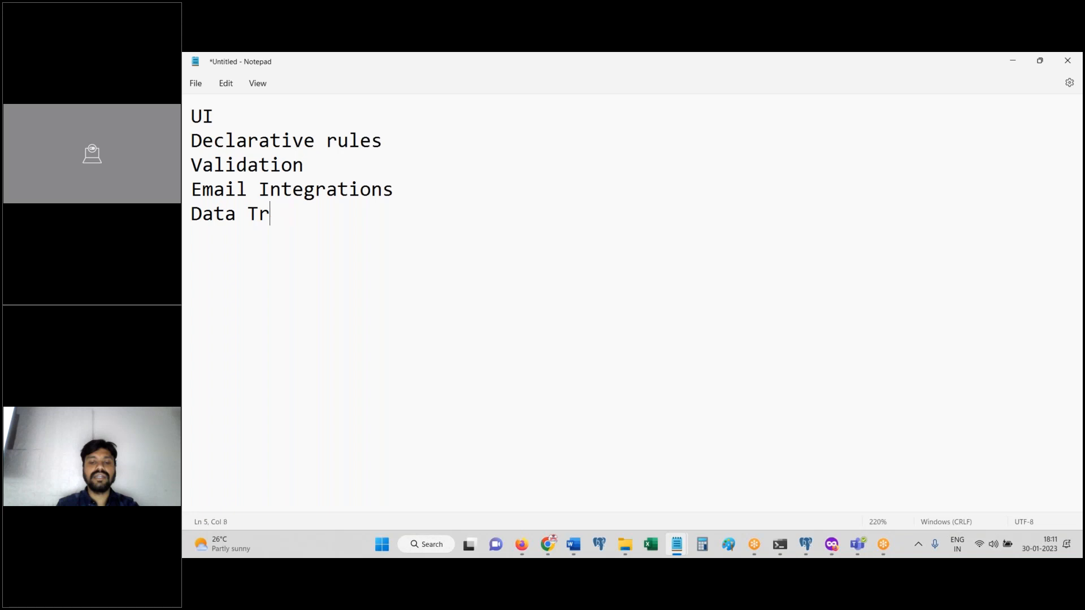
text(ansform)
key(Return)
click(524, 546)
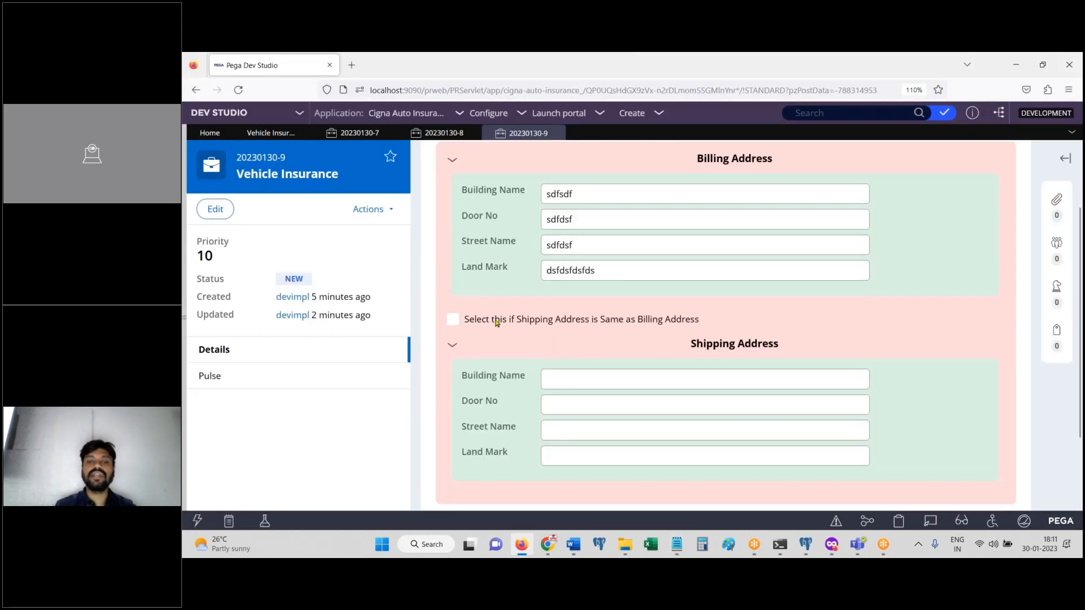
Step: Browse the Customer data type's Records table, then minimise the browser
click(216, 233)
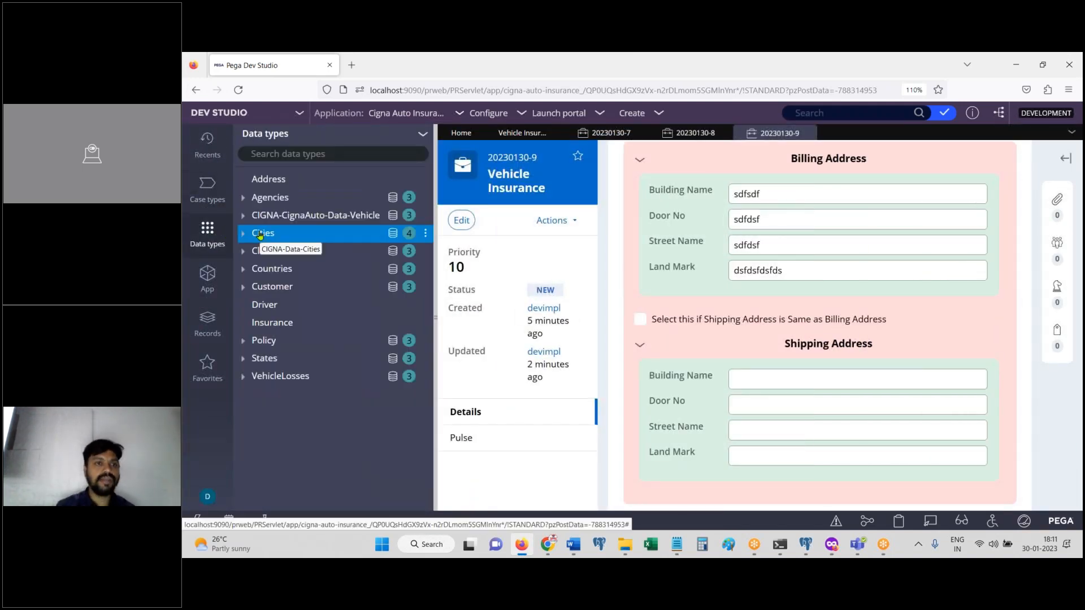
click(280, 286)
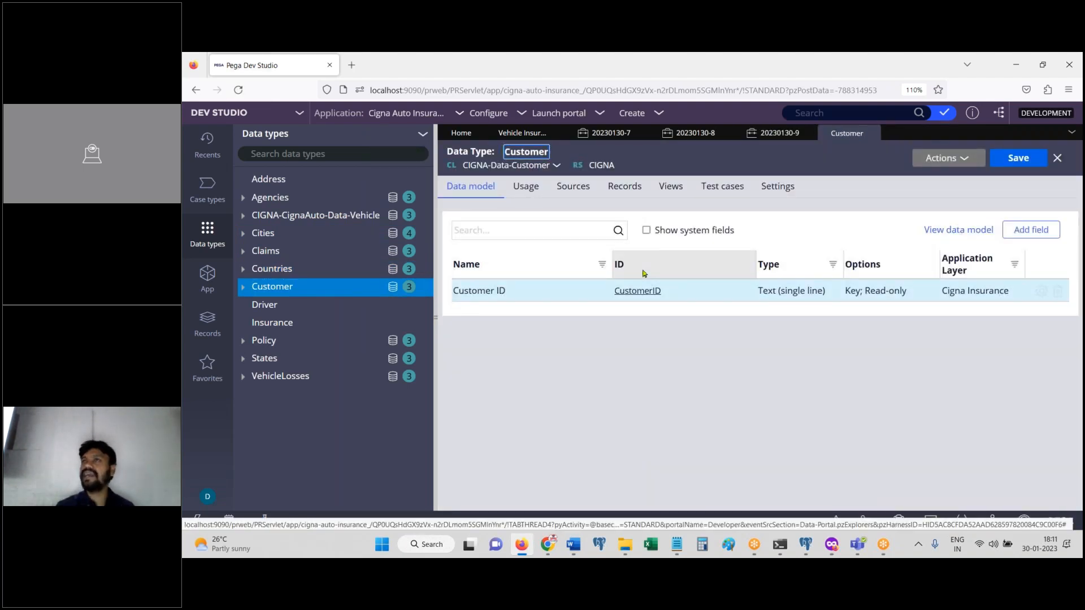
click(632, 191)
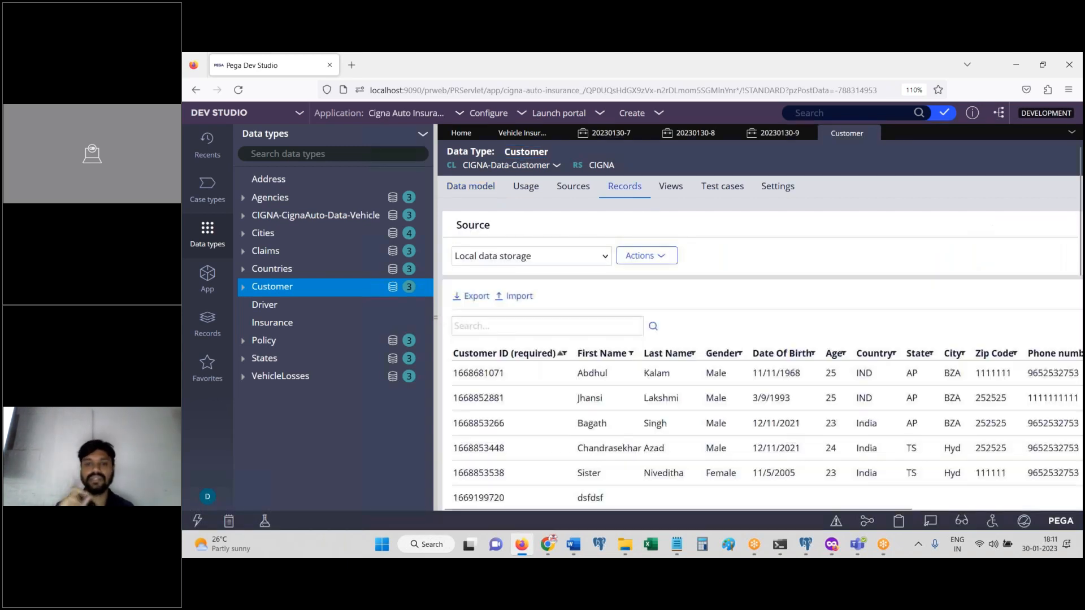
drag(1079, 243, 1083, 340)
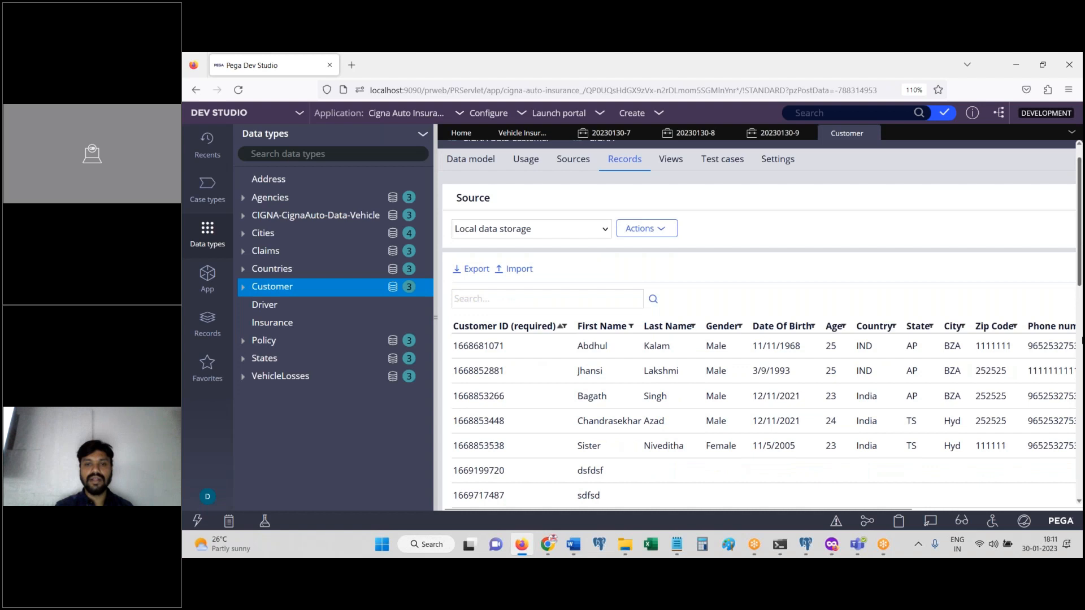
scroll(1083, 339, down, 10)
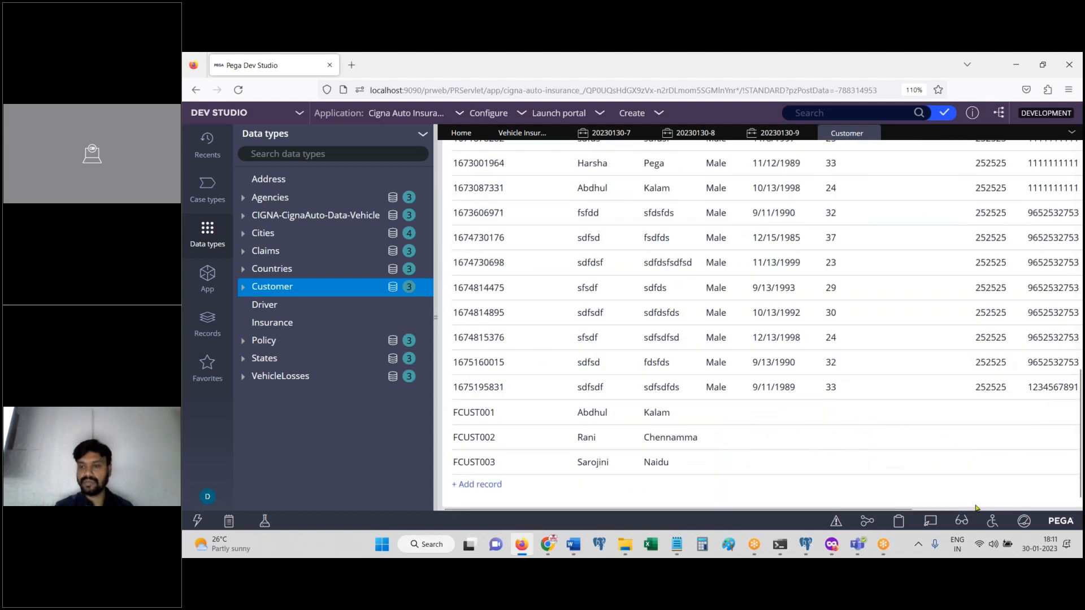
scroll(976, 508, right, 5)
scroll(1081, 462, up, 2)
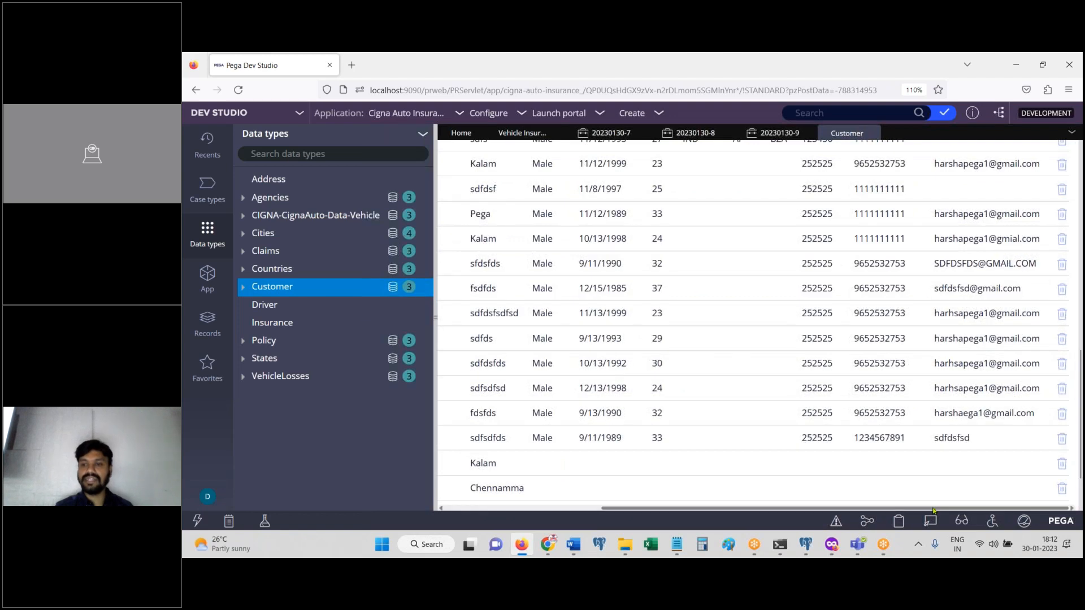
scroll(934, 508, left, 5)
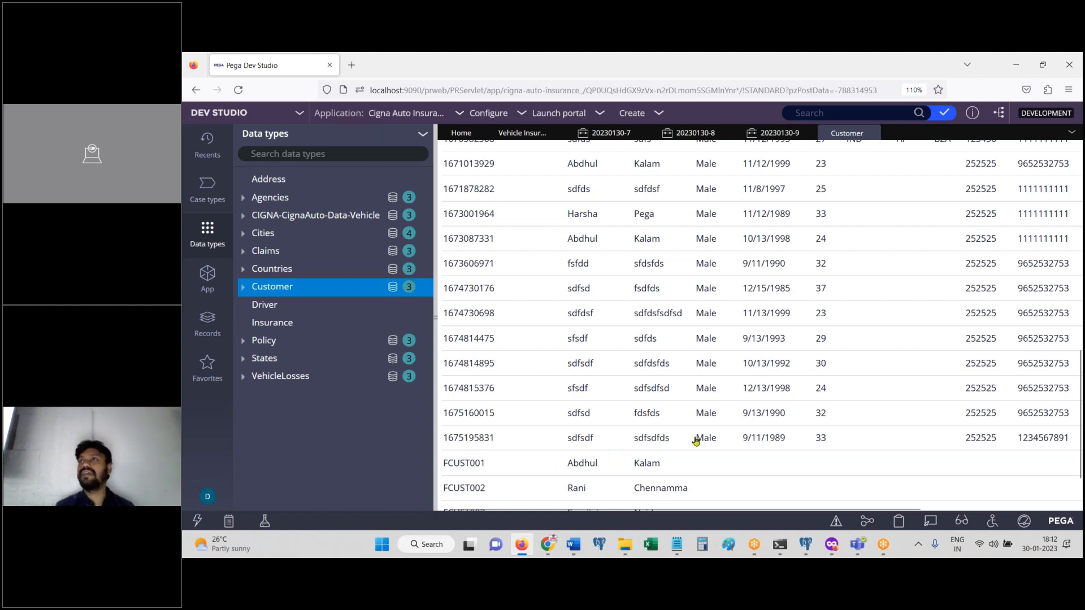
click(521, 553)
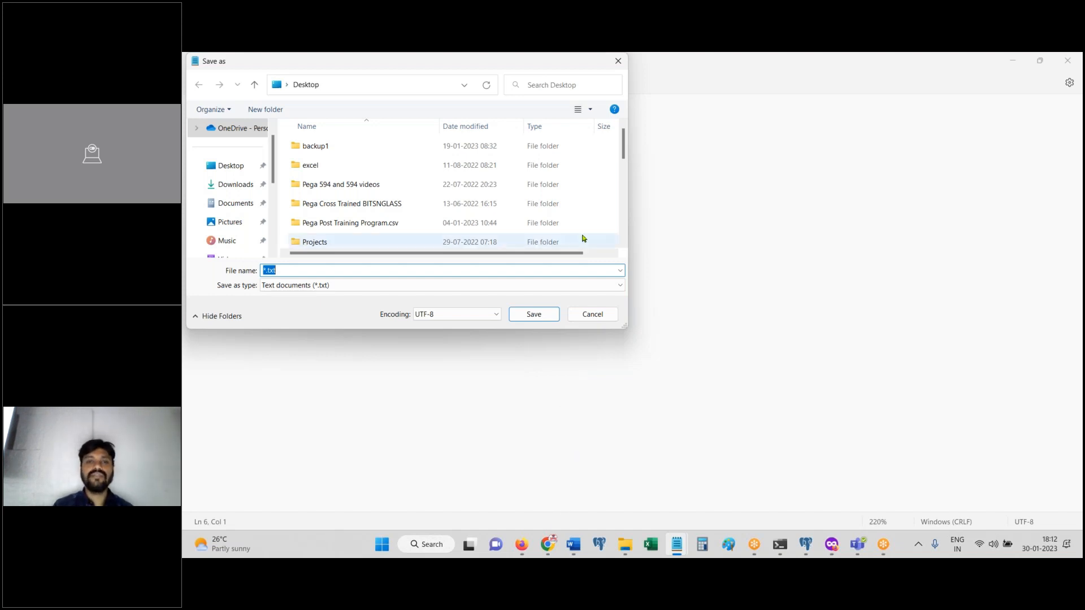
Step: Cancel the save prompt and add 'Interactiving Data Tables (No queries)' as Notepad's sixth topic
click(591, 314)
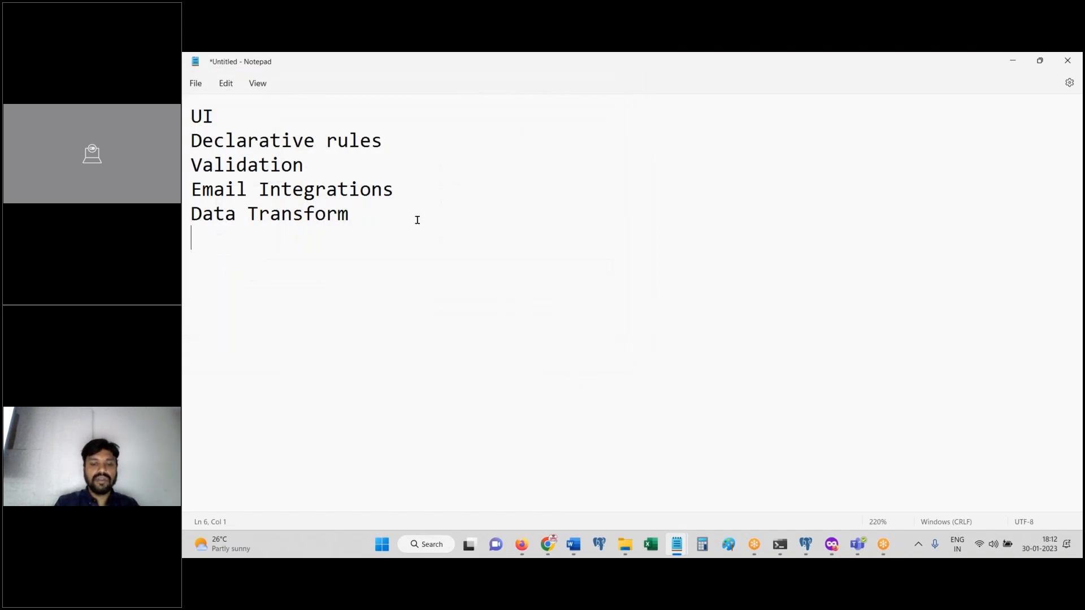
text(Intera)
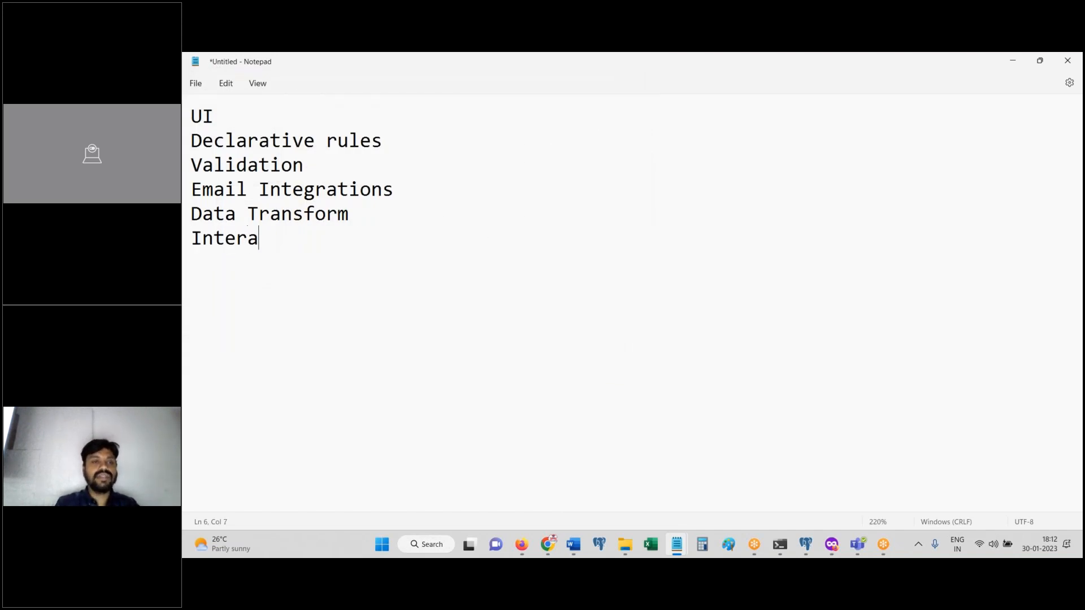
text(ctiving Data )
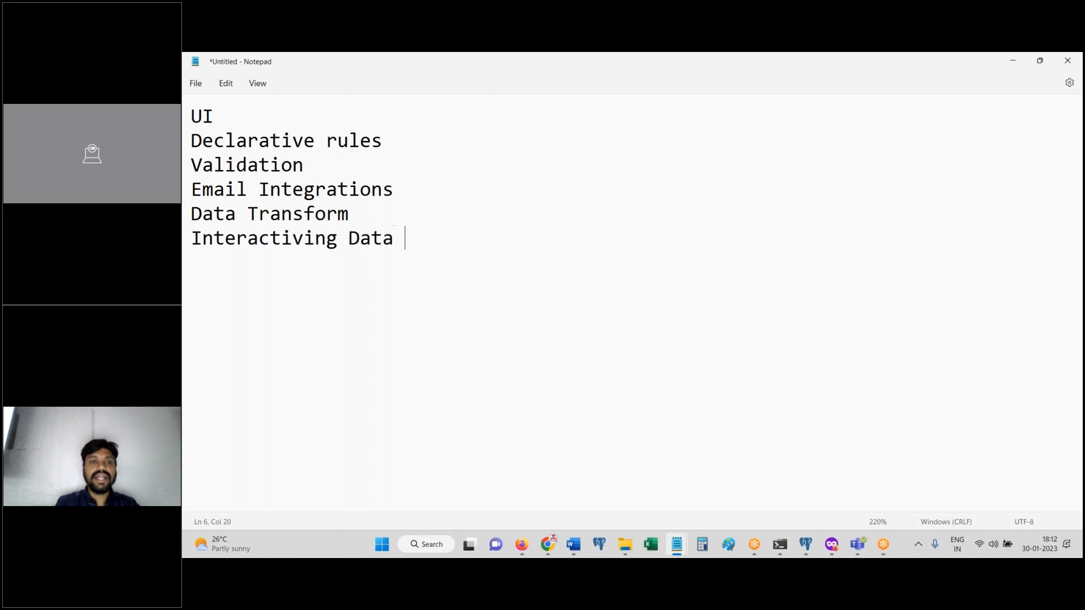
text(Tables ()
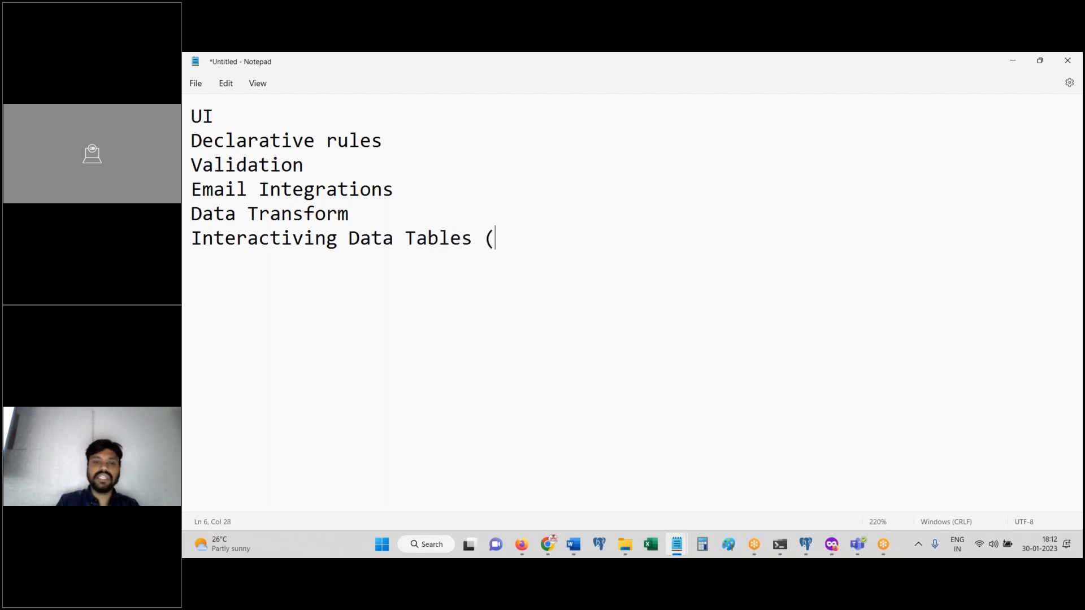
text(Nop queries))
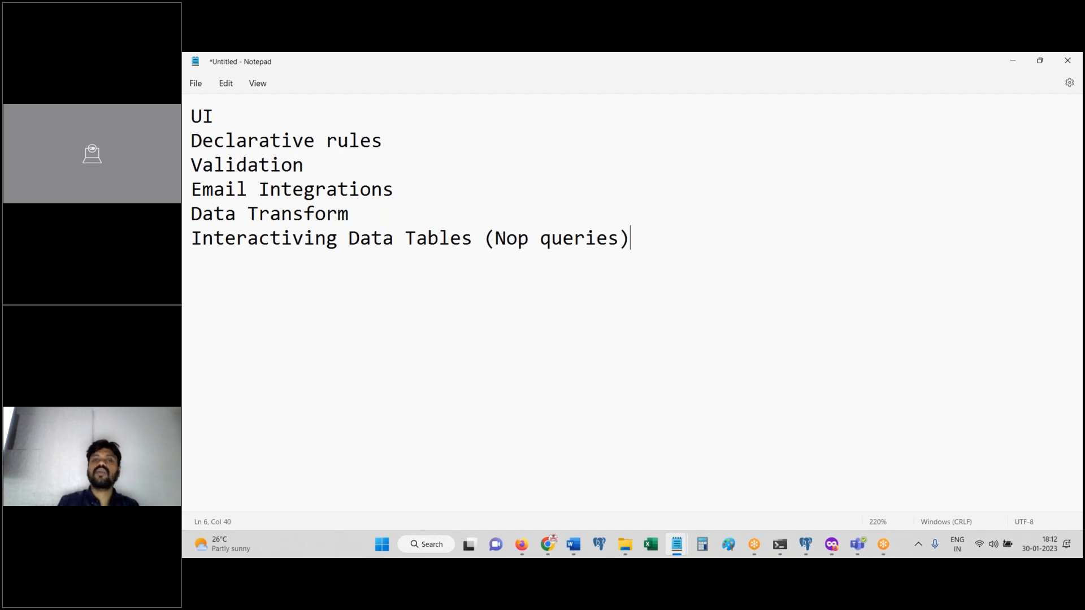
click(530, 240)
key(BackSpace)
click(722, 257)
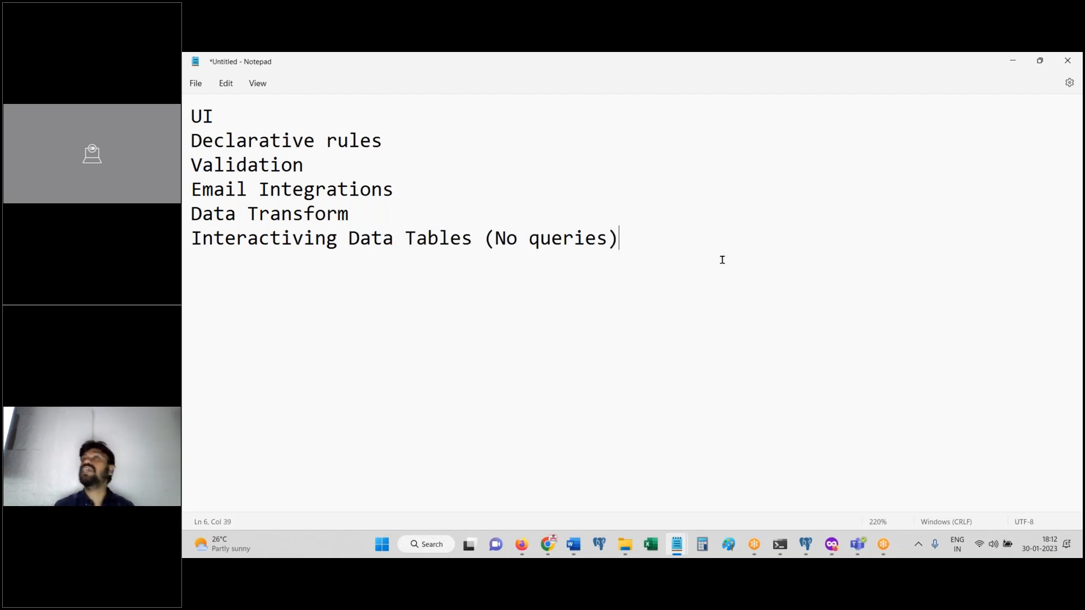
key(Return)
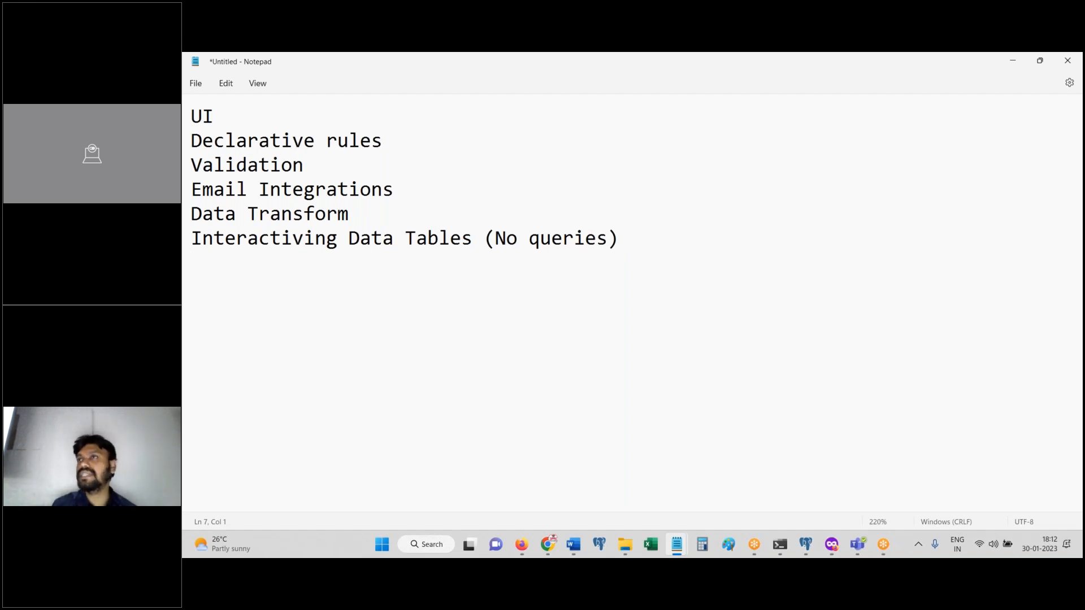
click(528, 540)
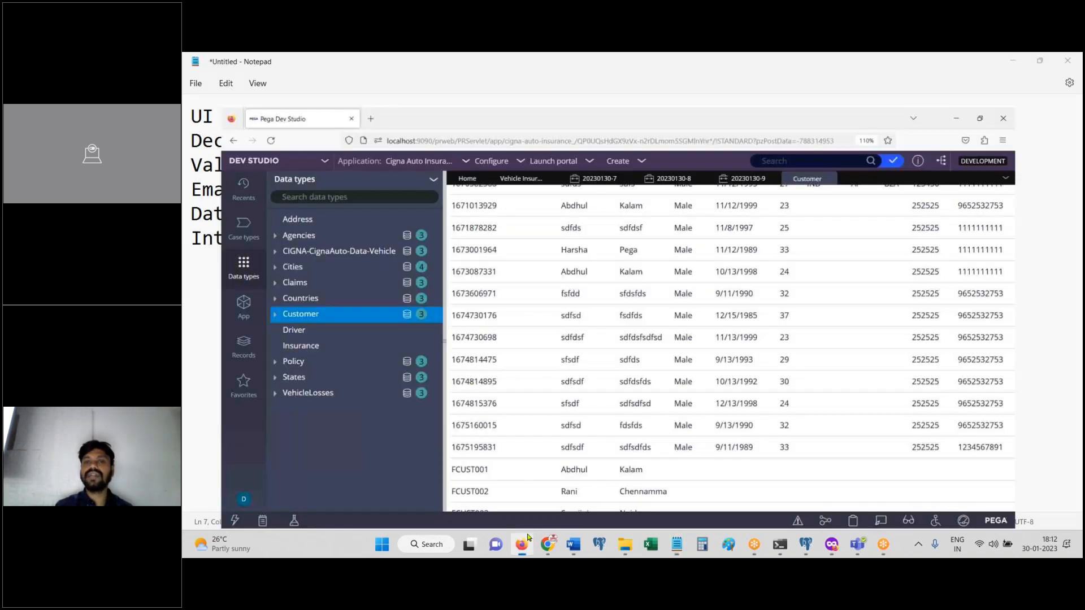
Step: Turn off 'Same as Billing Address' for shipping on case 20230130-9 and create the case
click(792, 132)
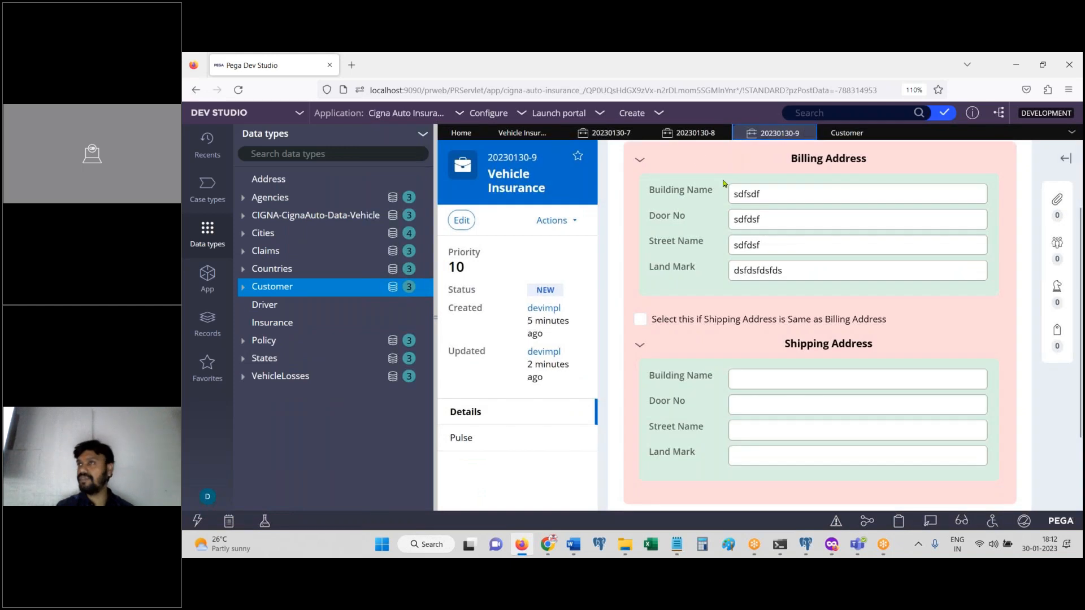
click(642, 319)
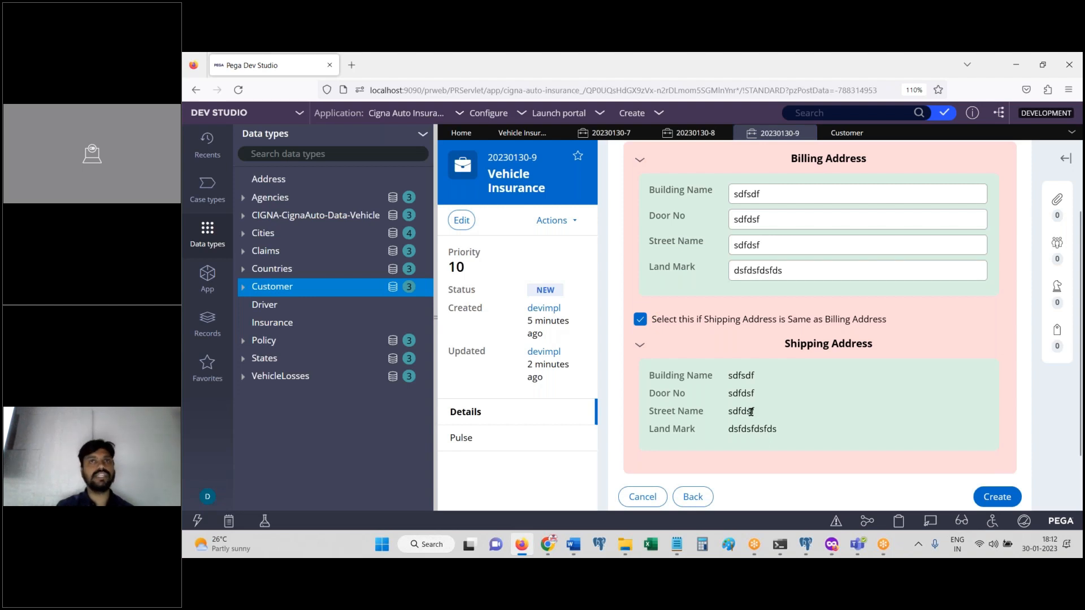
click(641, 322)
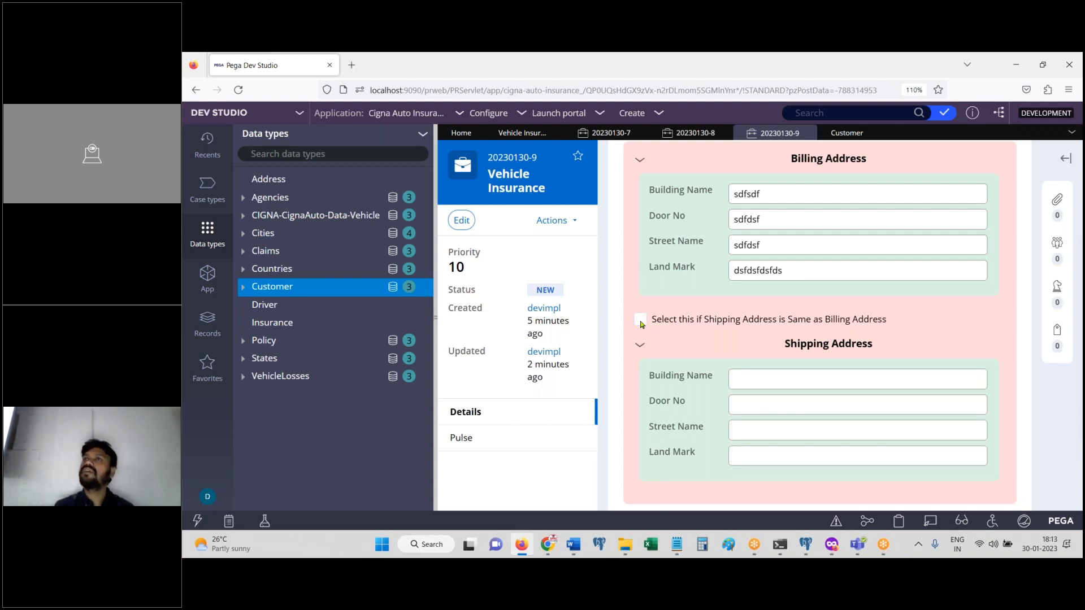
scroll(819, 367, down, 2)
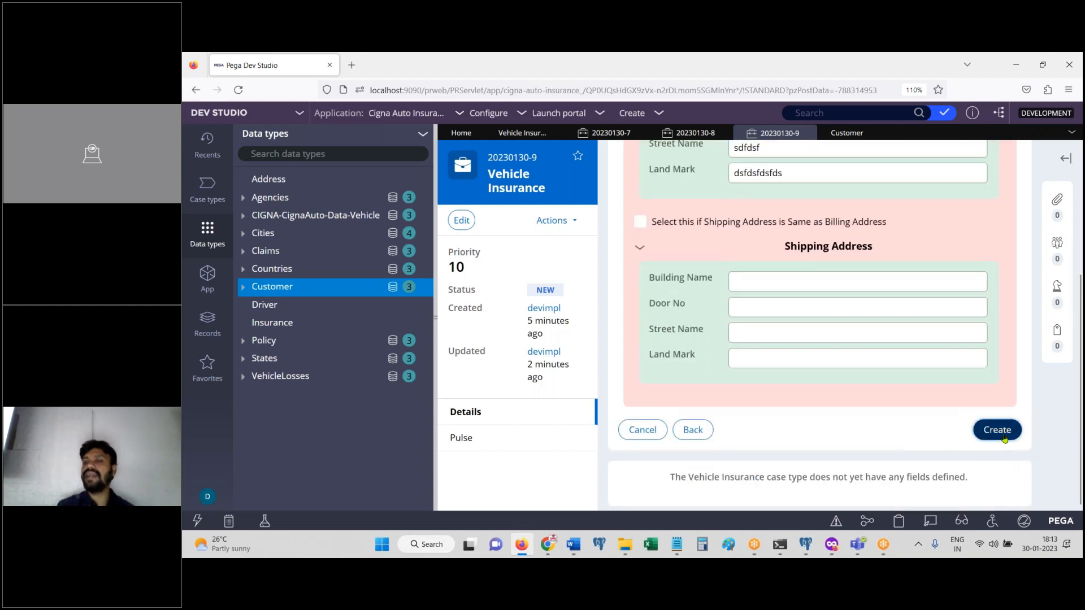
click(1000, 433)
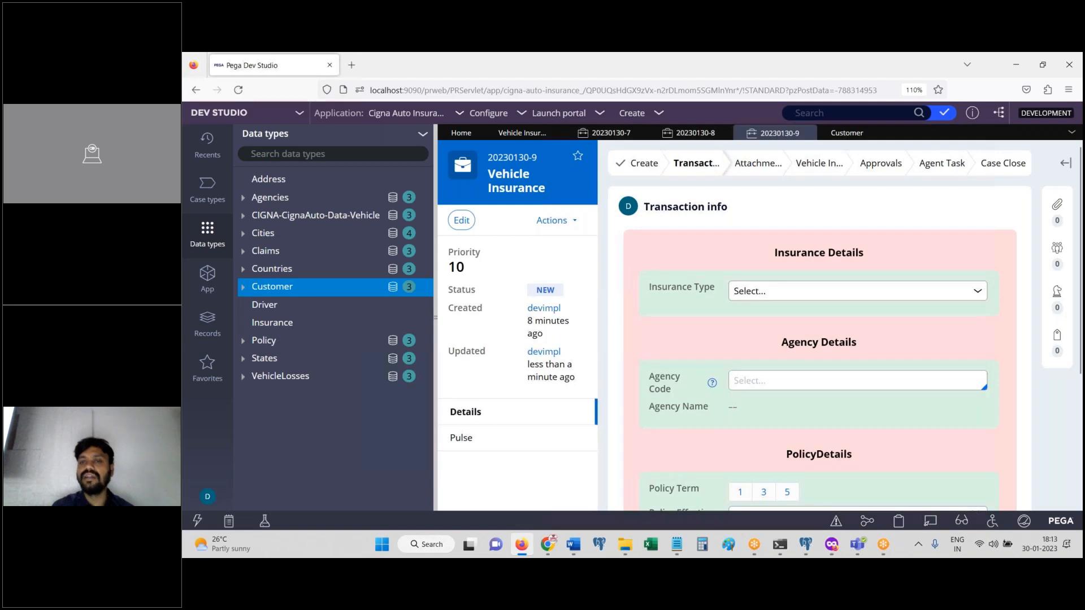
Step: Narrow the Data types panel and choose Personal Vehicle as the Insurance Type
drag(434, 310, 288, 303)
drag(1080, 242, 1082, 312)
click(707, 185)
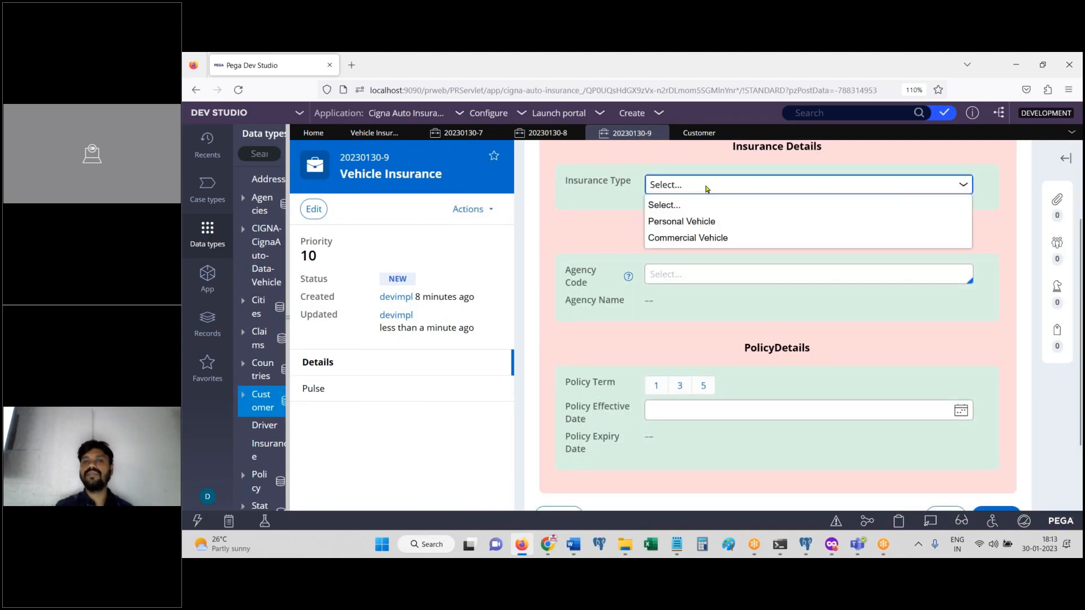
click(716, 221)
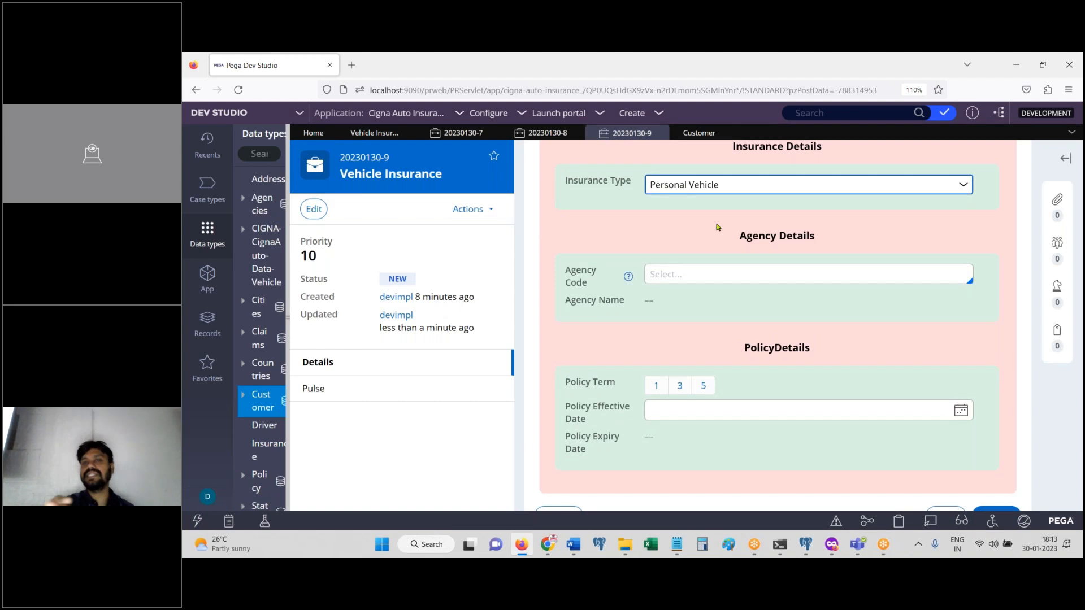
Step: Enter '16' in Agency Code, correcting it from 15
click(752, 270)
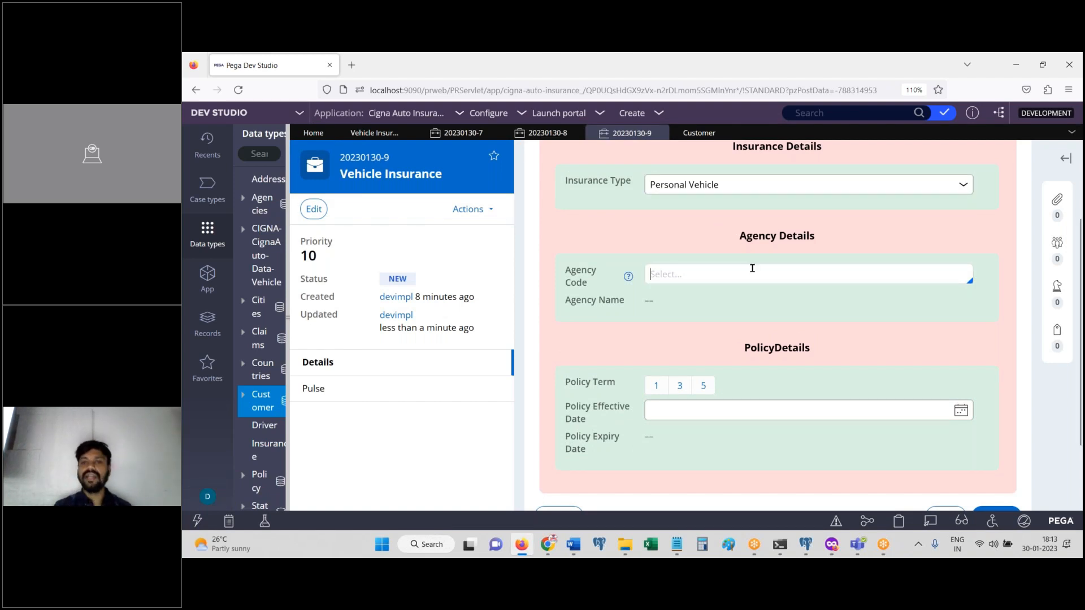
text(15)
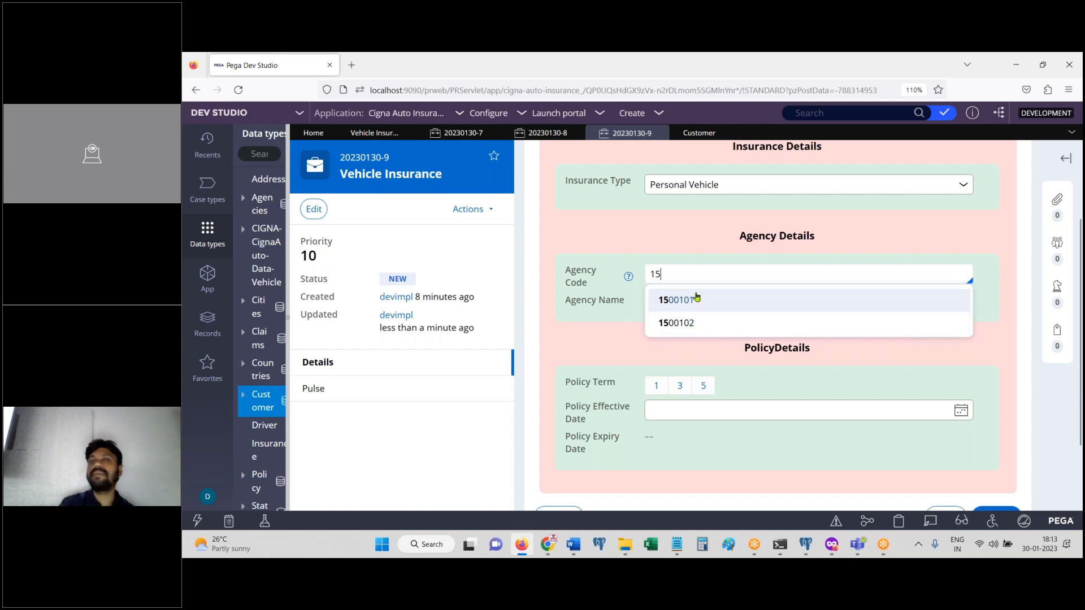
key(BackSpace)
text(6)
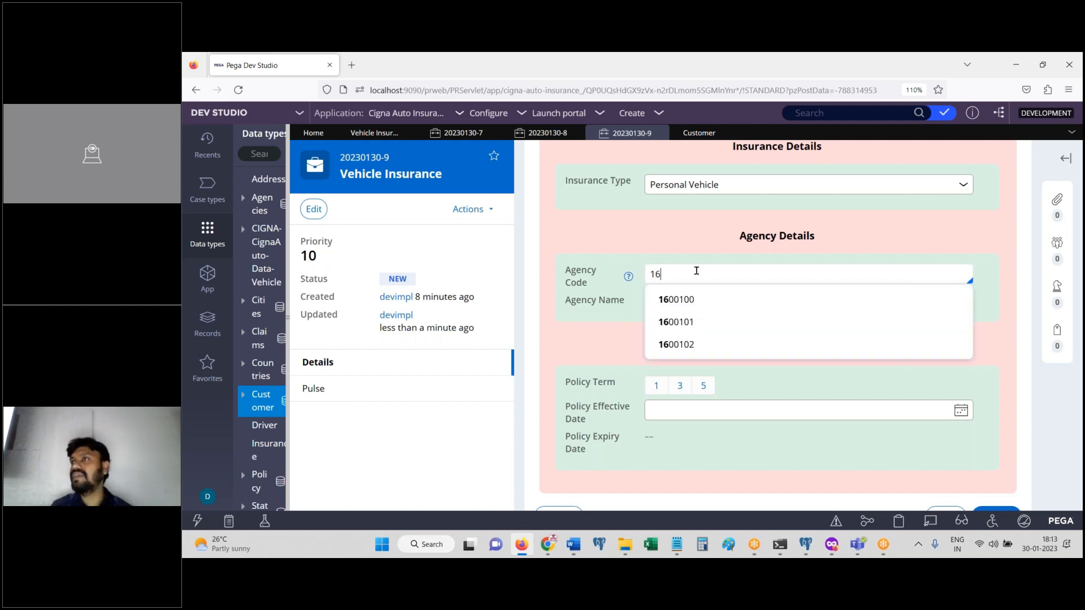
click(207, 244)
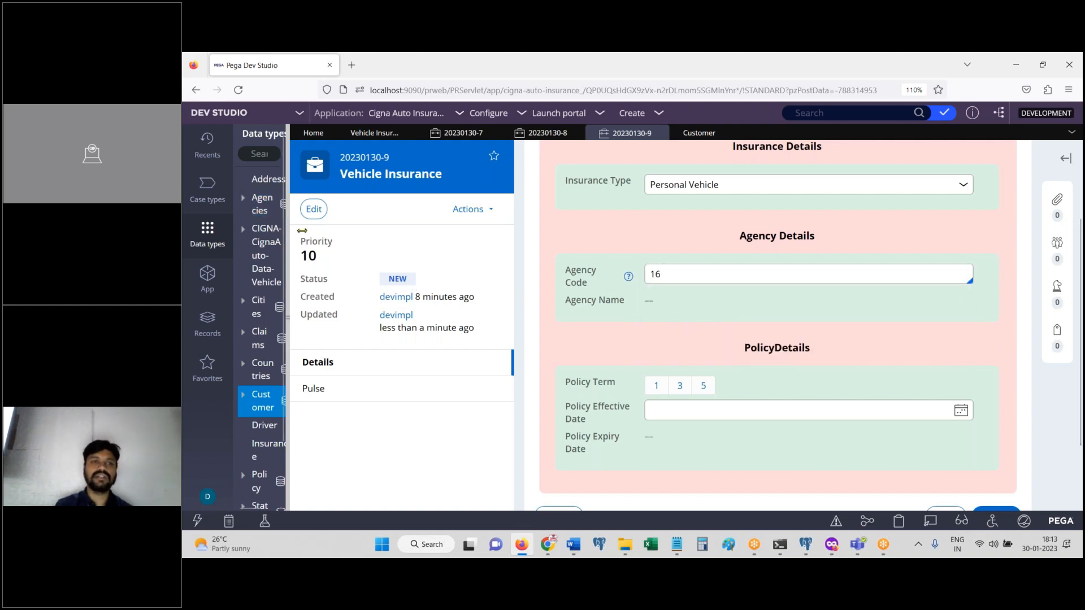
Step: Widen the Data types panel and view the stored records of the Agencies data type
drag(288, 231, 451, 253)
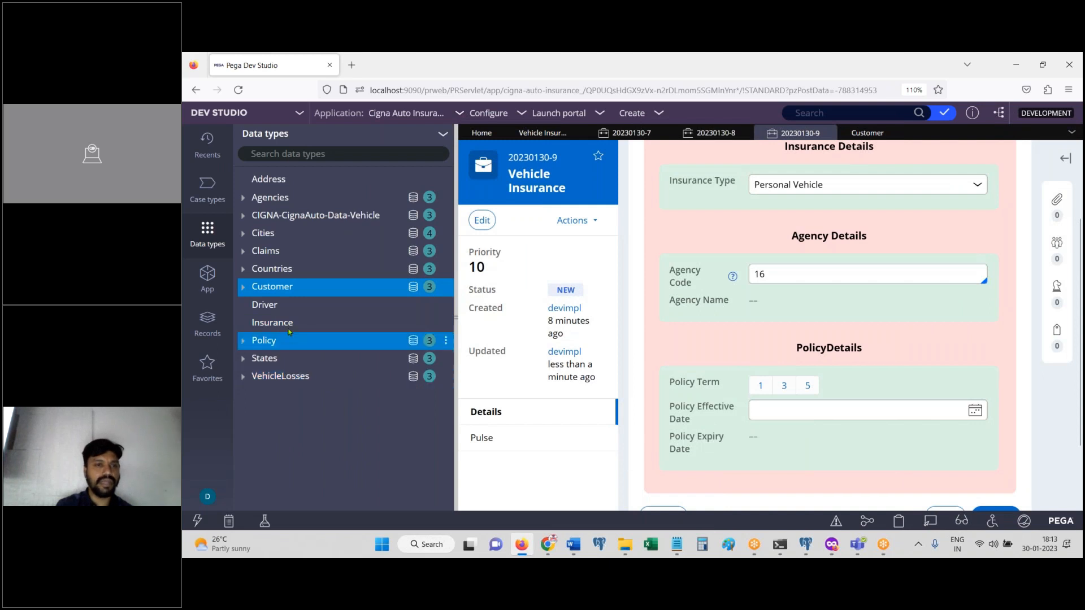
click(270, 197)
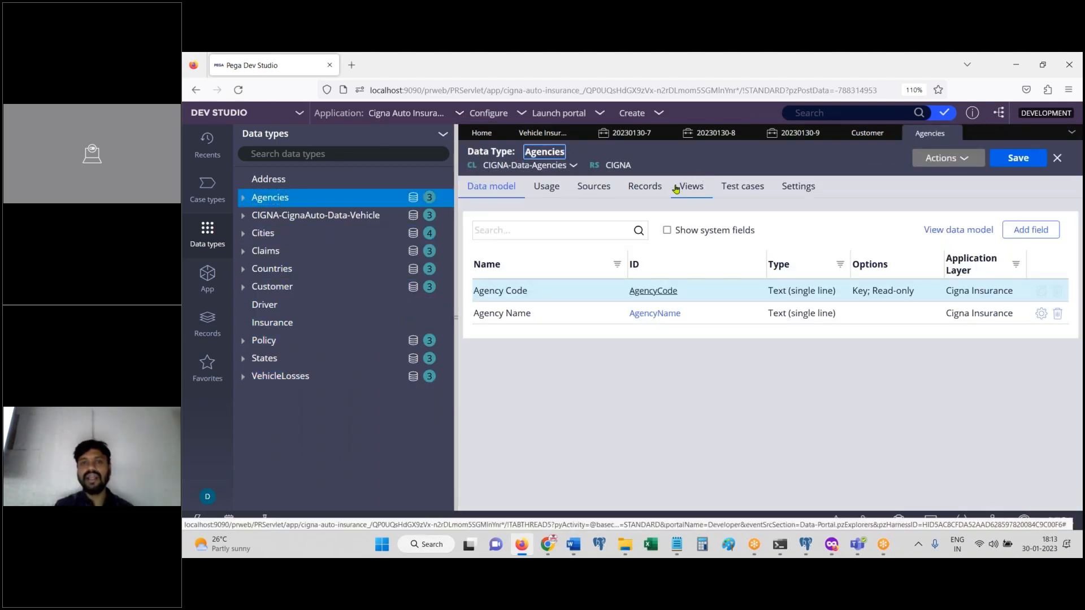
click(657, 190)
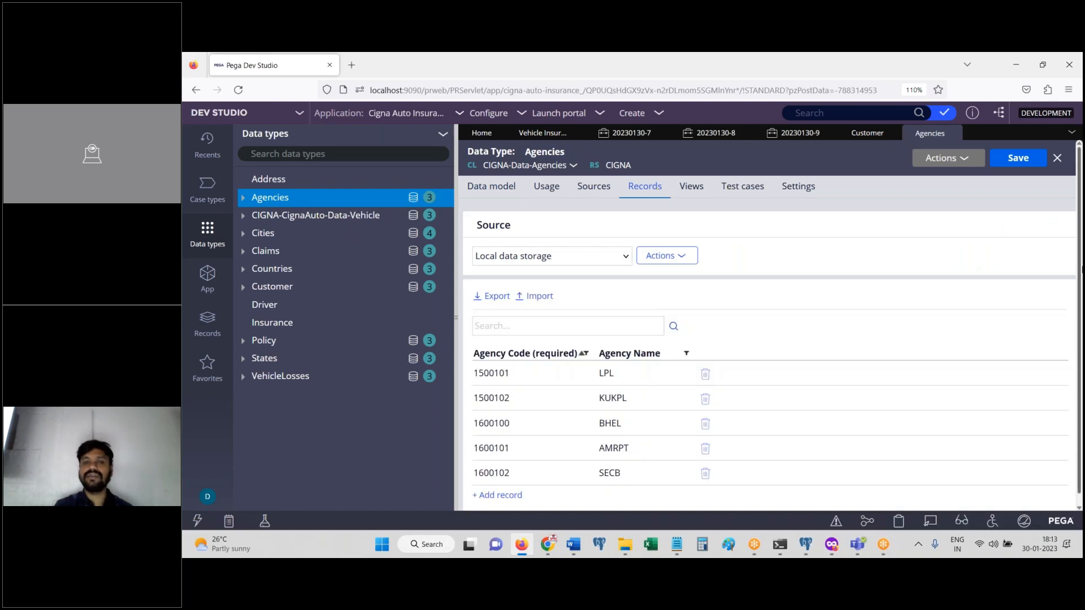
scroll(1062, 323, down, 1)
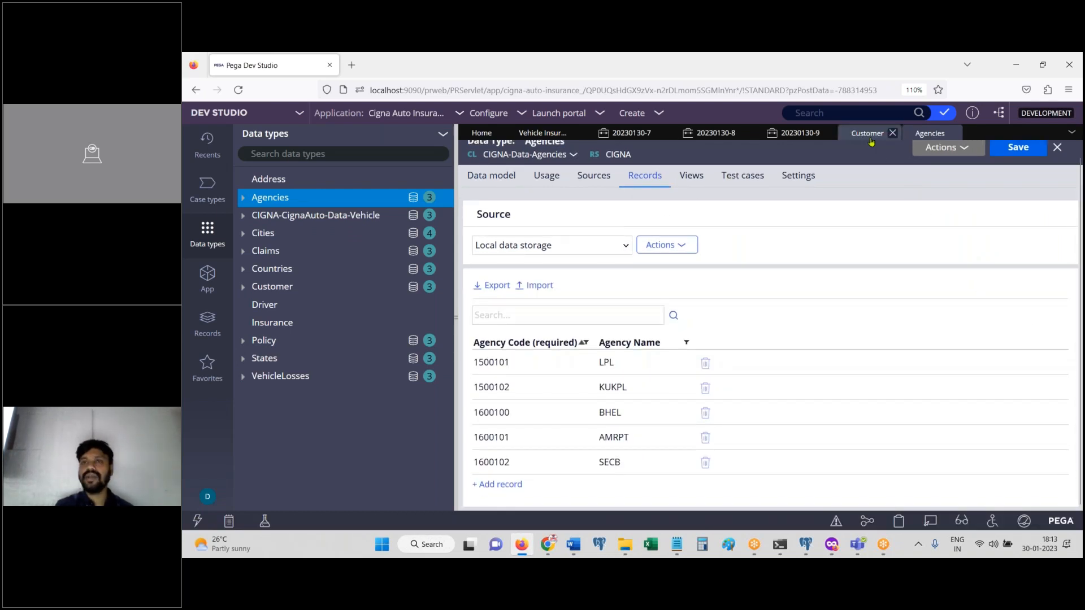
Step: Back on case 20230130-9, retype the Agency Code ending so it reads 16
click(829, 133)
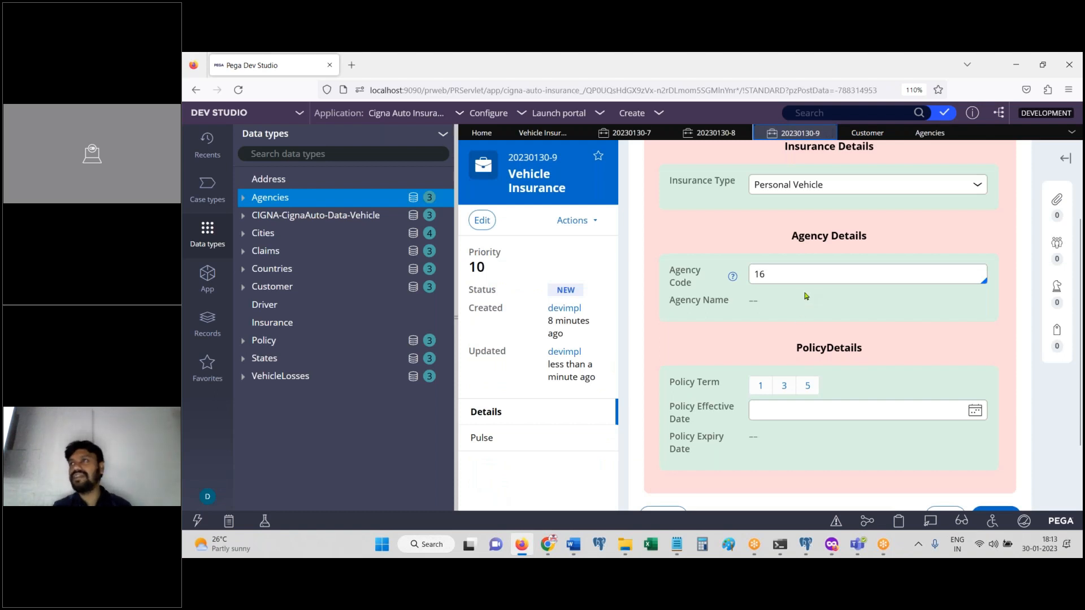
click(792, 275)
key(BackSpace)
text(6)
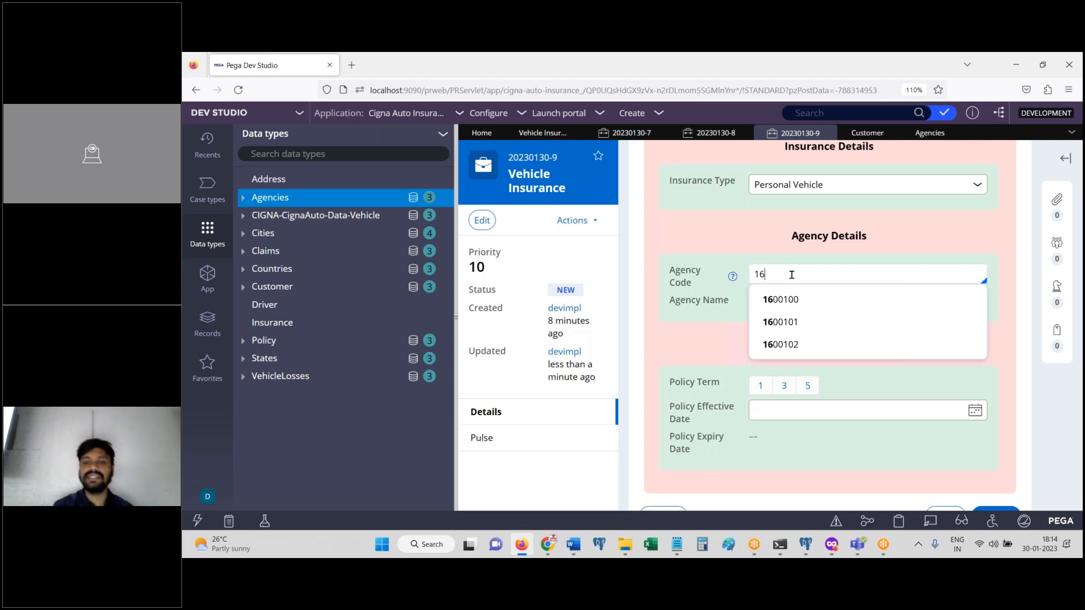
mouse_move(677, 544)
click(756, 478)
Step: Add 'Auto Complete' and 'Dropdown' as new lines in the Notepad topic list
text(Auto Complete)
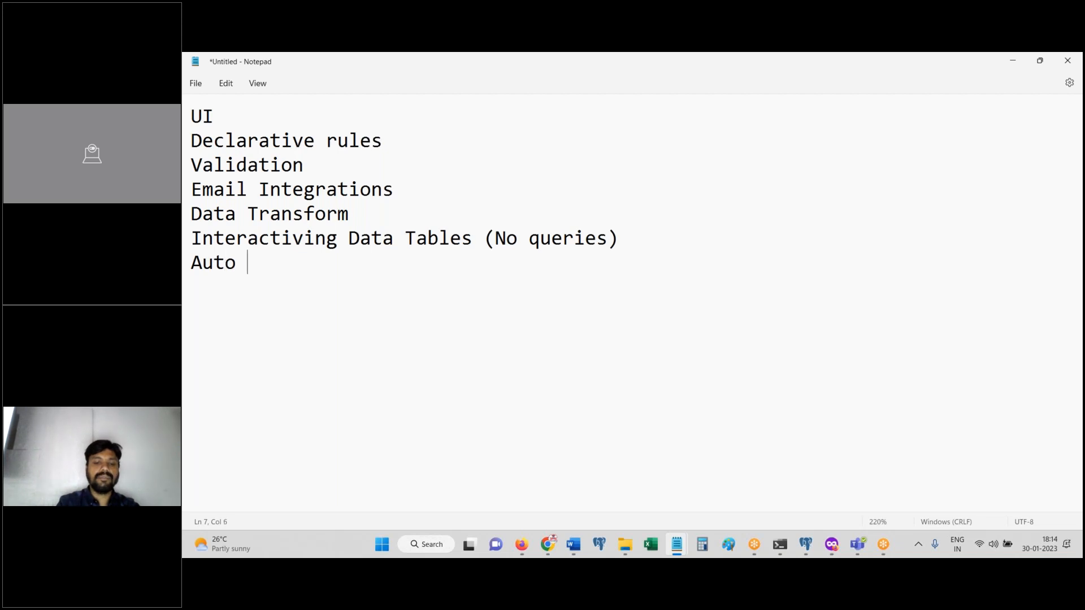
key(Return)
text(Dropdown)
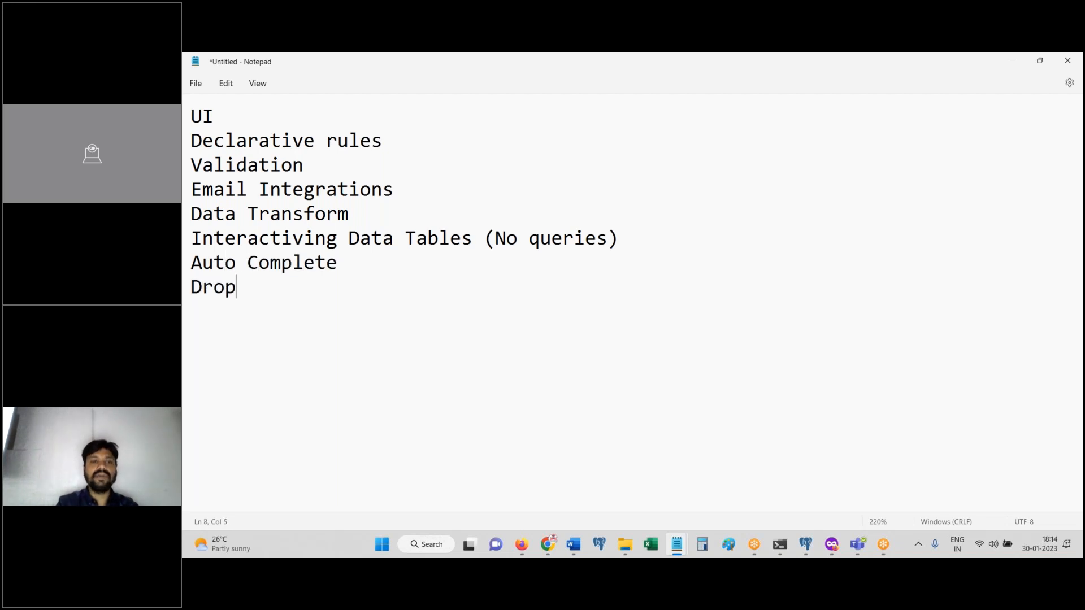
key(Return)
Step: Dismiss the Save As dialog without saving and return to the Pega case form
key(ctrl+s)
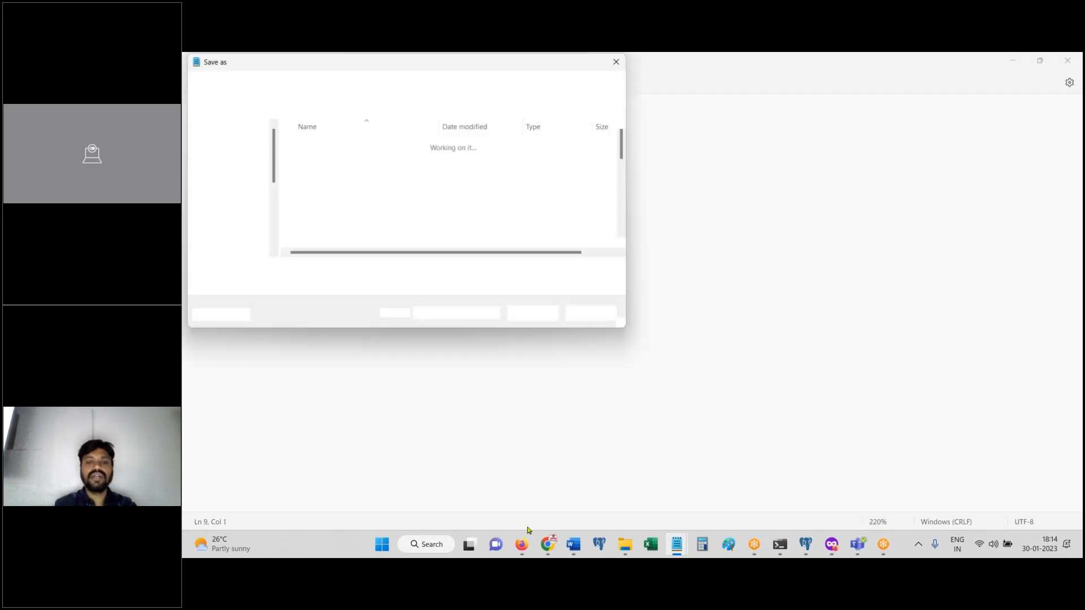
click(592, 313)
key(alt+Tab)
click(851, 185)
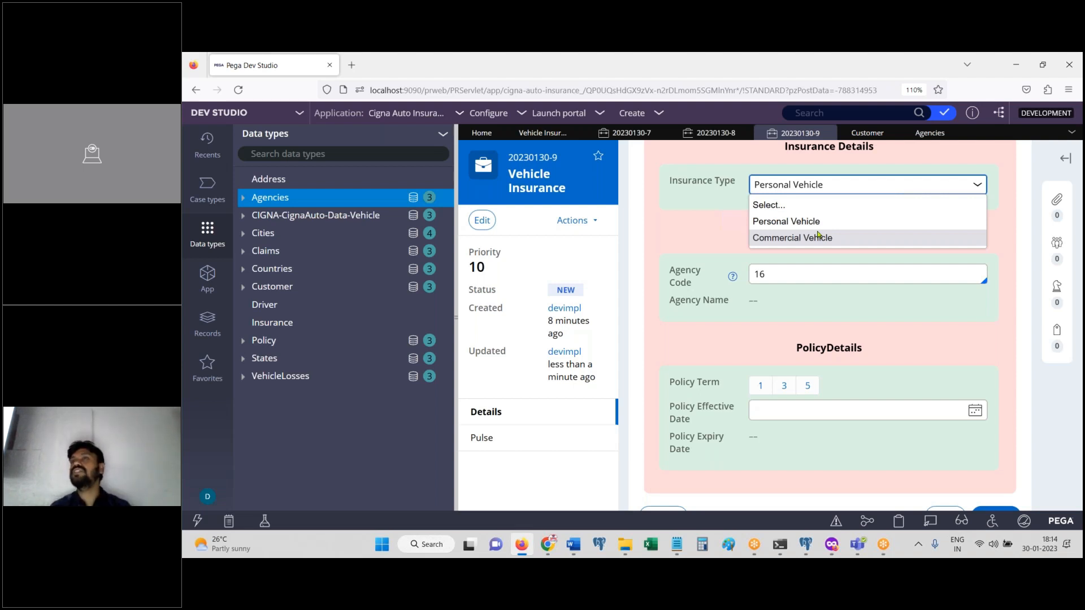
Step: Pick agency code 1600100 so Agency Name fills as BHEL, checking it against Agencies records
click(793, 264)
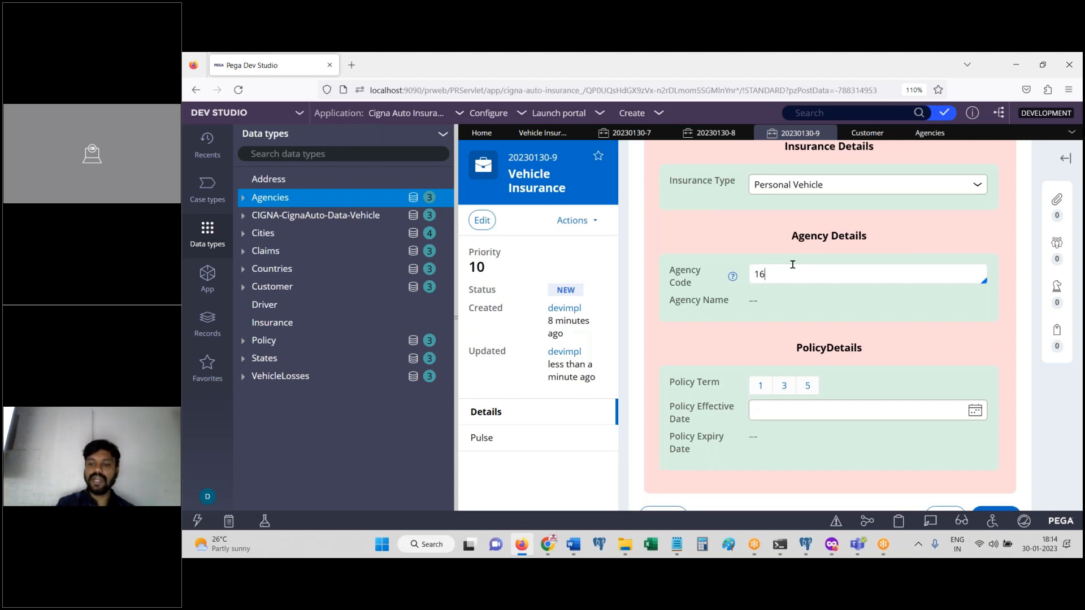
click(790, 308)
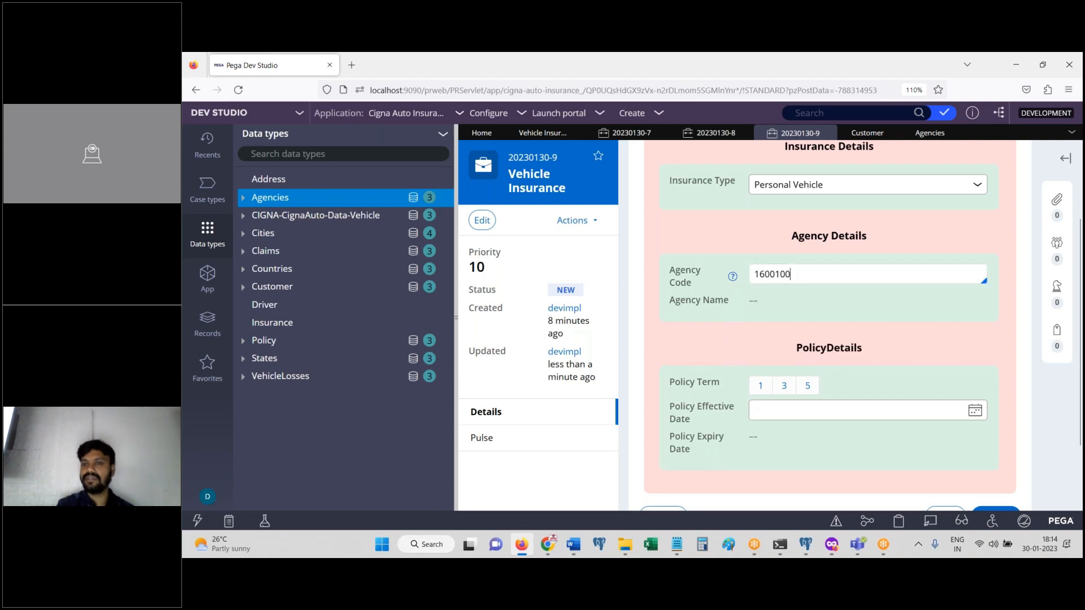
drag(749, 307, 796, 306)
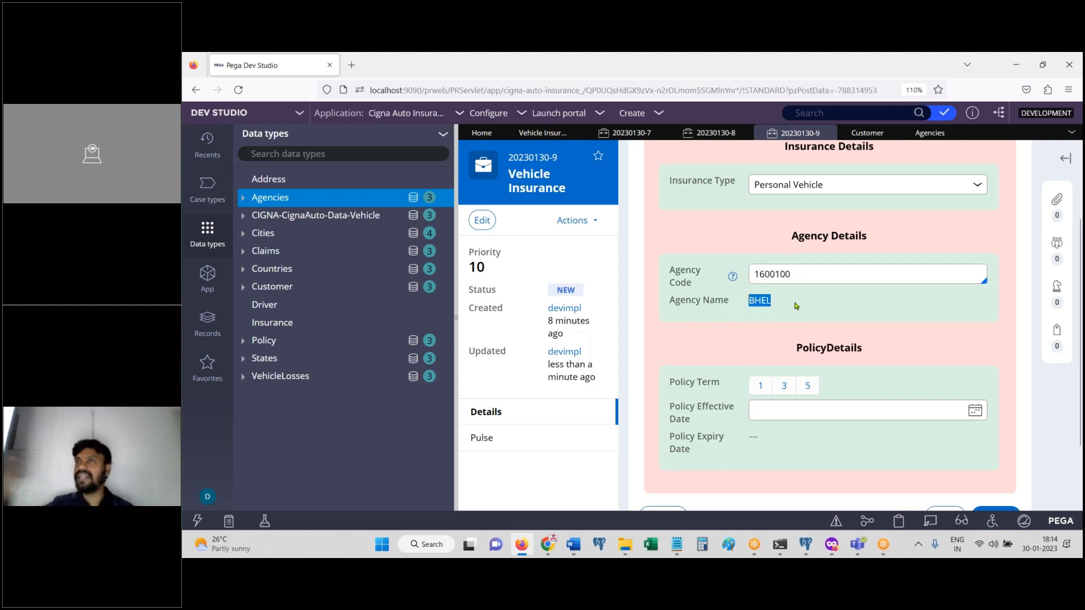
click(930, 133)
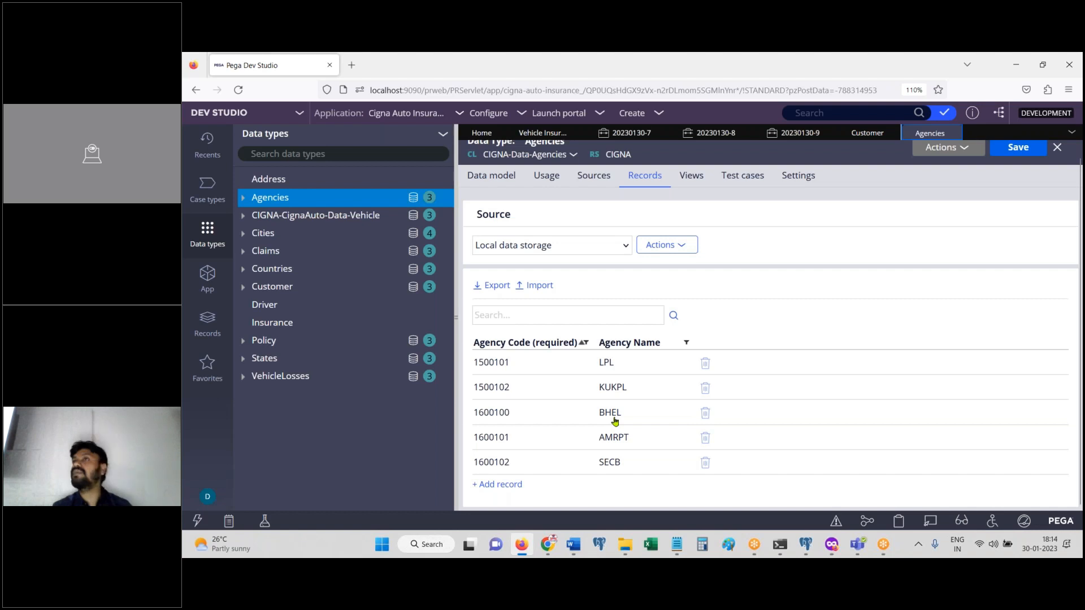
click(520, 544)
click(519, 545)
click(804, 135)
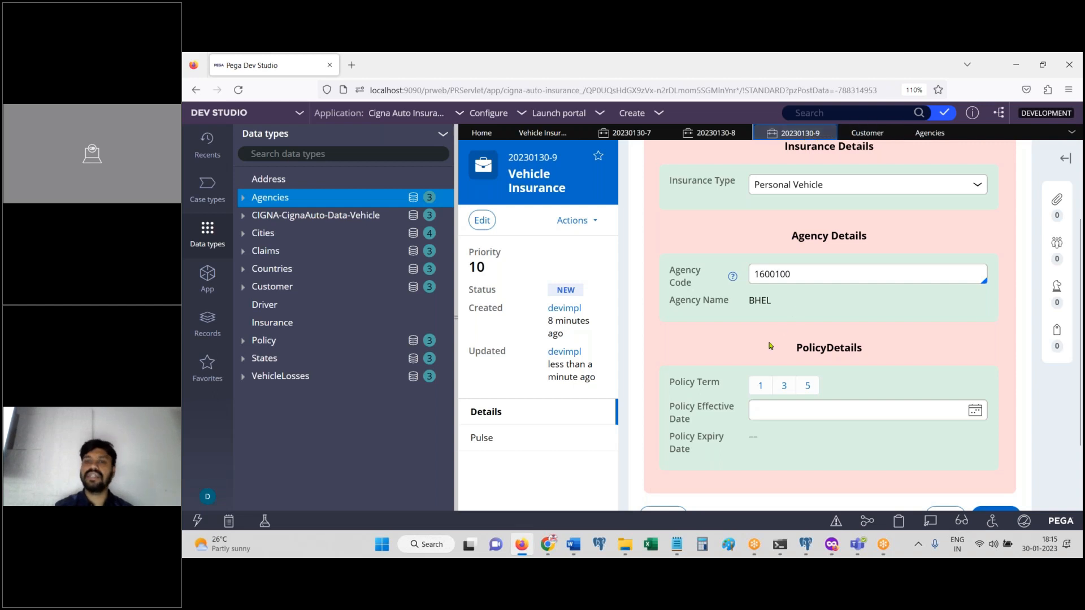
Step: Try a 3-year policy term with effective date 1/31/2023 and check the calculated expiry
click(784, 389)
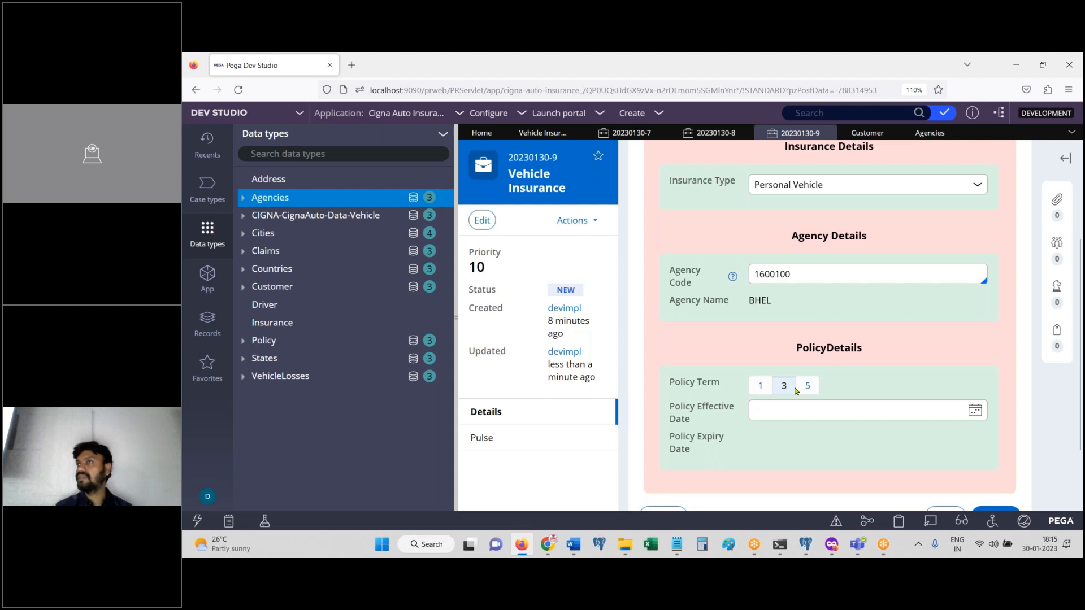
click(975, 411)
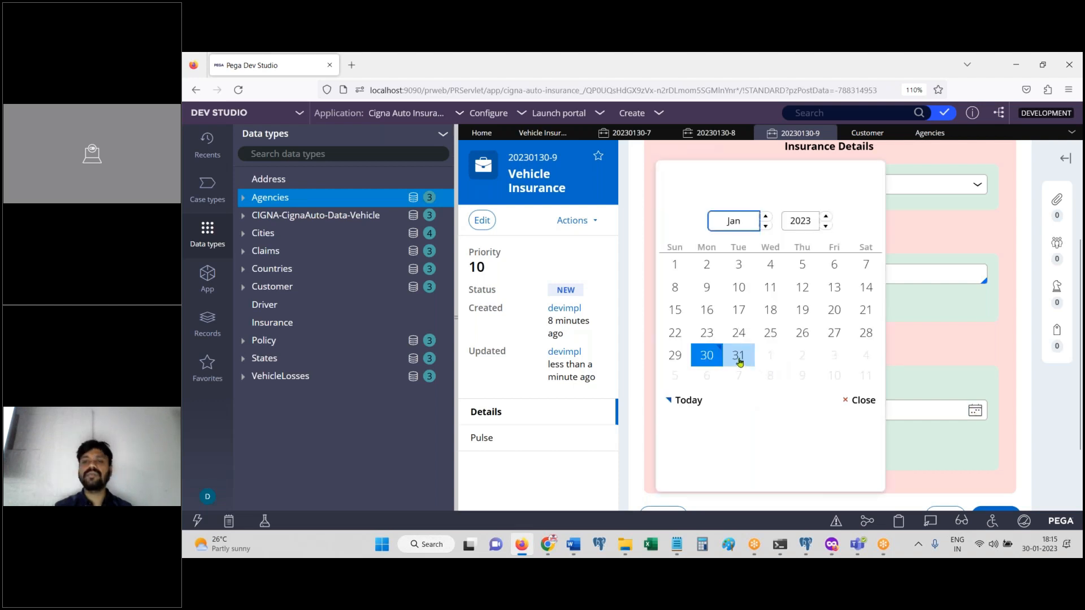
click(738, 356)
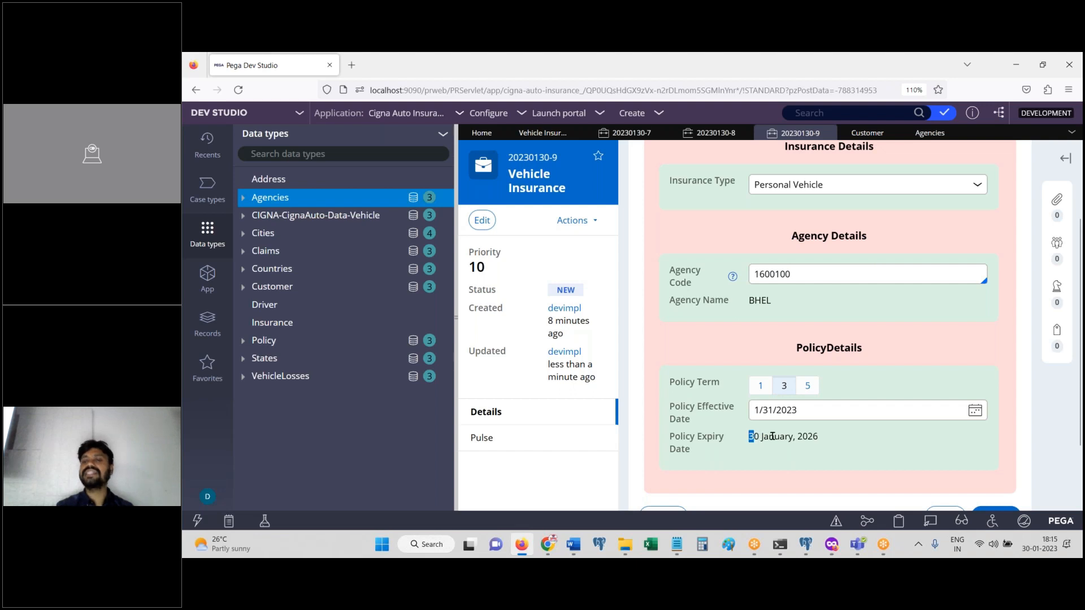
drag(750, 436, 844, 440)
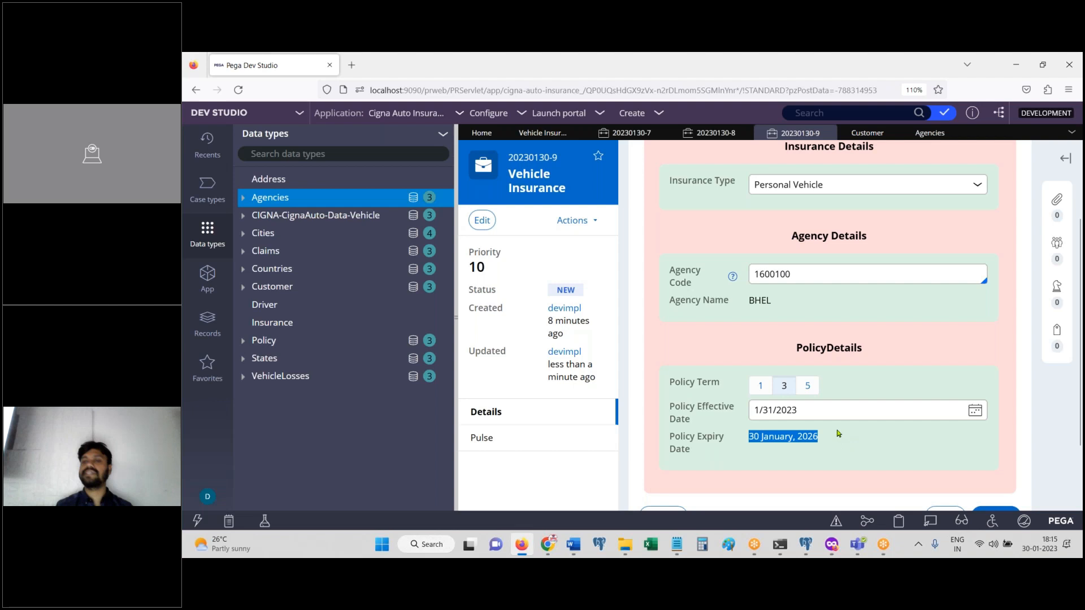
Step: Change the policy term to 5 years and the effective date to 21 February 2023
click(807, 385)
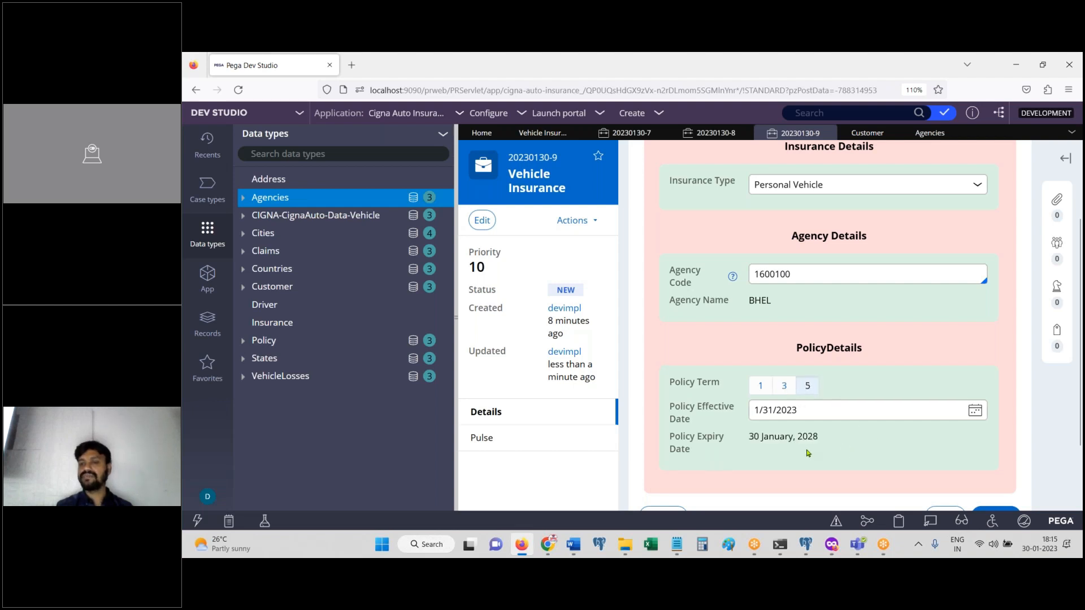
click(975, 410)
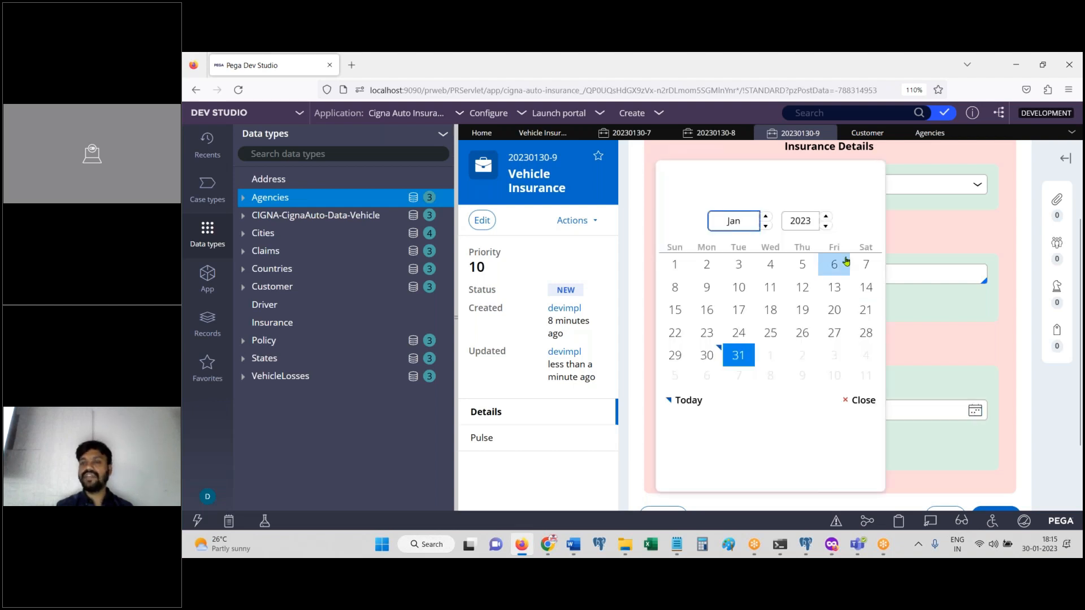
click(767, 226)
click(739, 333)
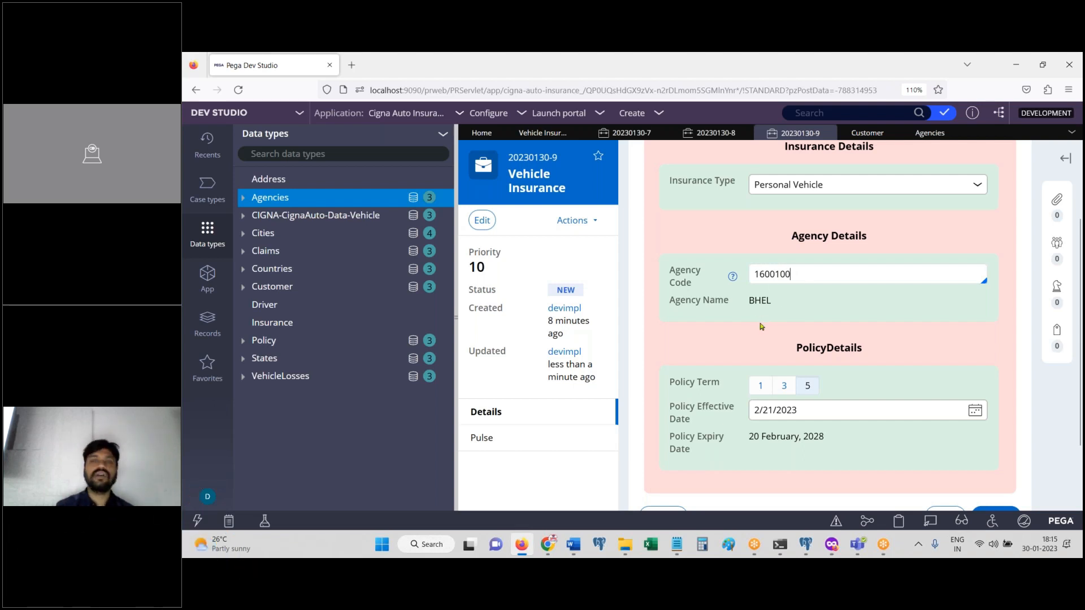
click(680, 551)
Step: Type 'Activty + Decla + Obj Methods' as the ninth Notepad topic, then return to Pega
click(751, 480)
text(Activty )
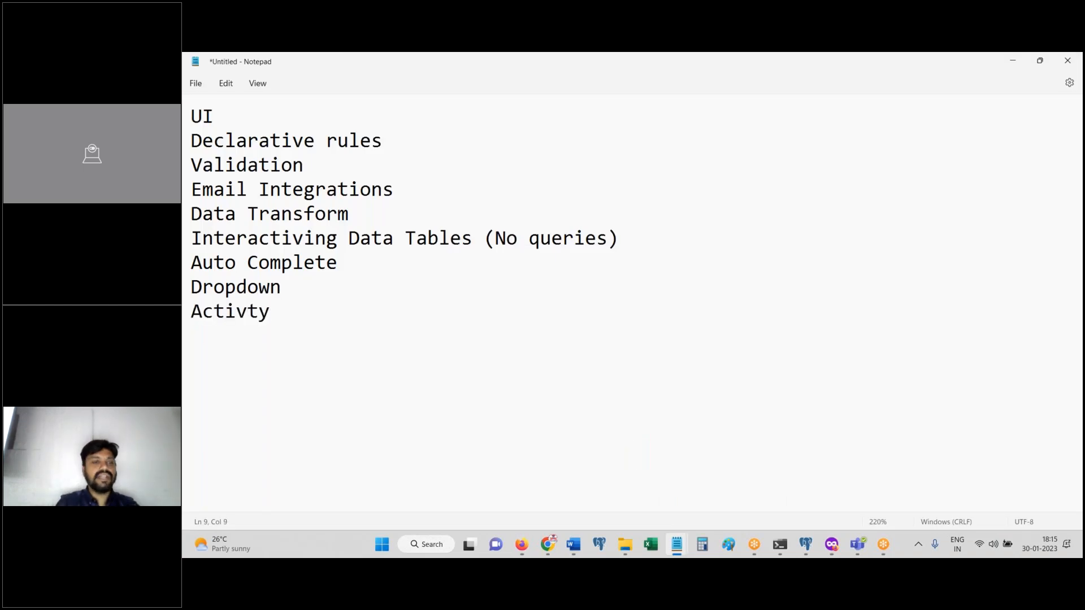
text(+ Decla )
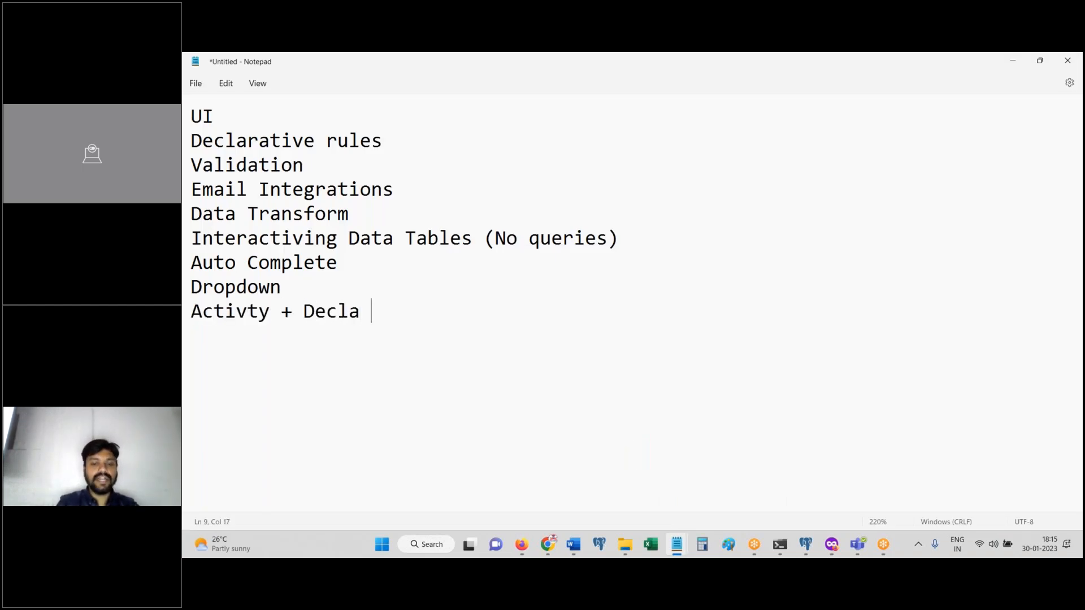
text(+ Obj Methods)
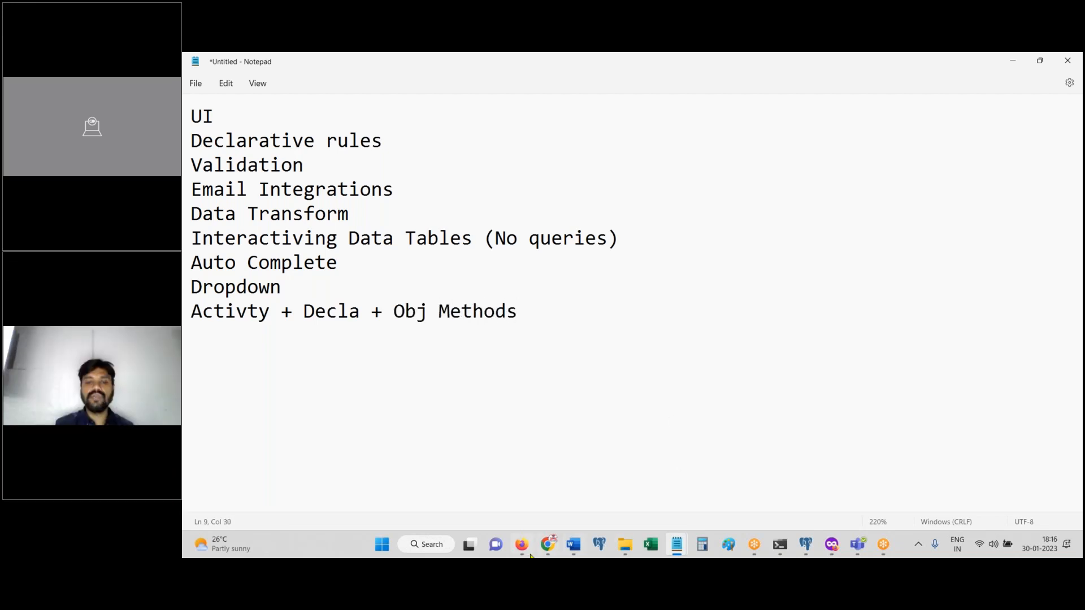
key(alt+Tab)
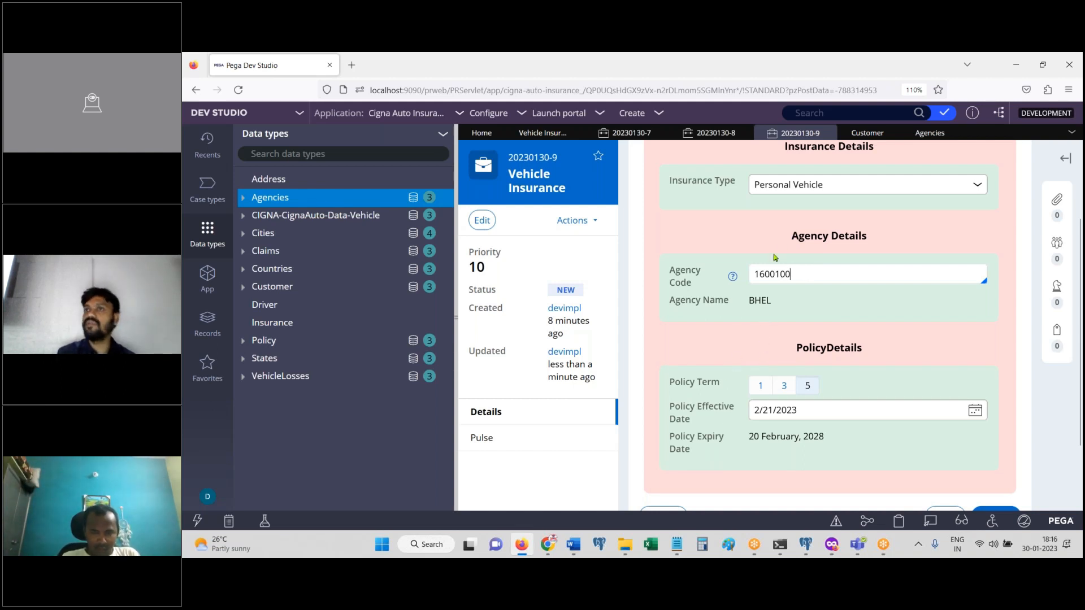
Step: Submit the policy details to reach the Attachments step and open the Attach file(s) dialog
scroll(904, 339, down, 3)
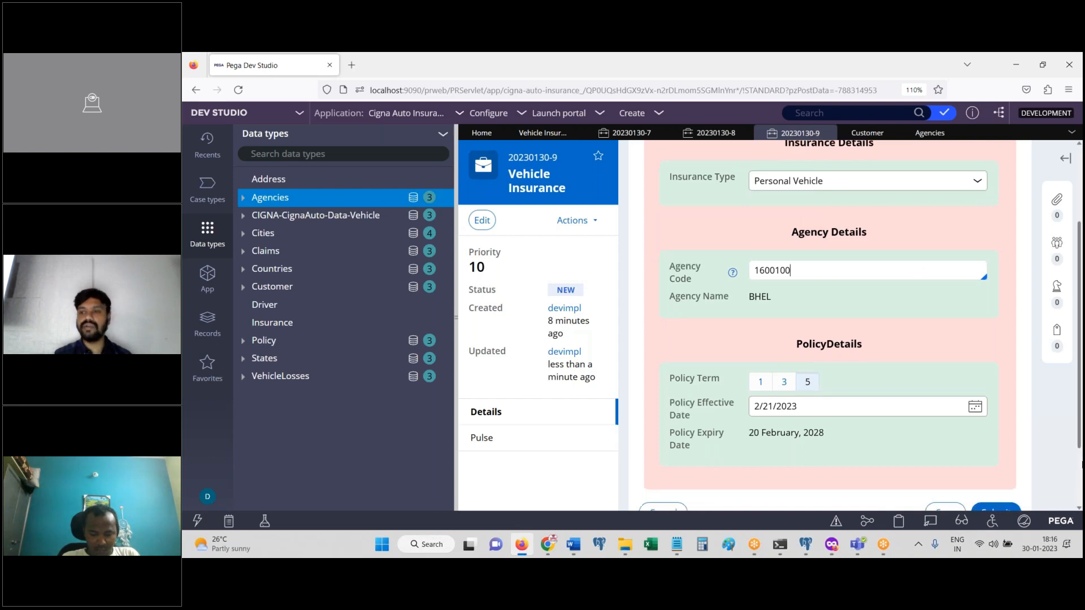
click(994, 431)
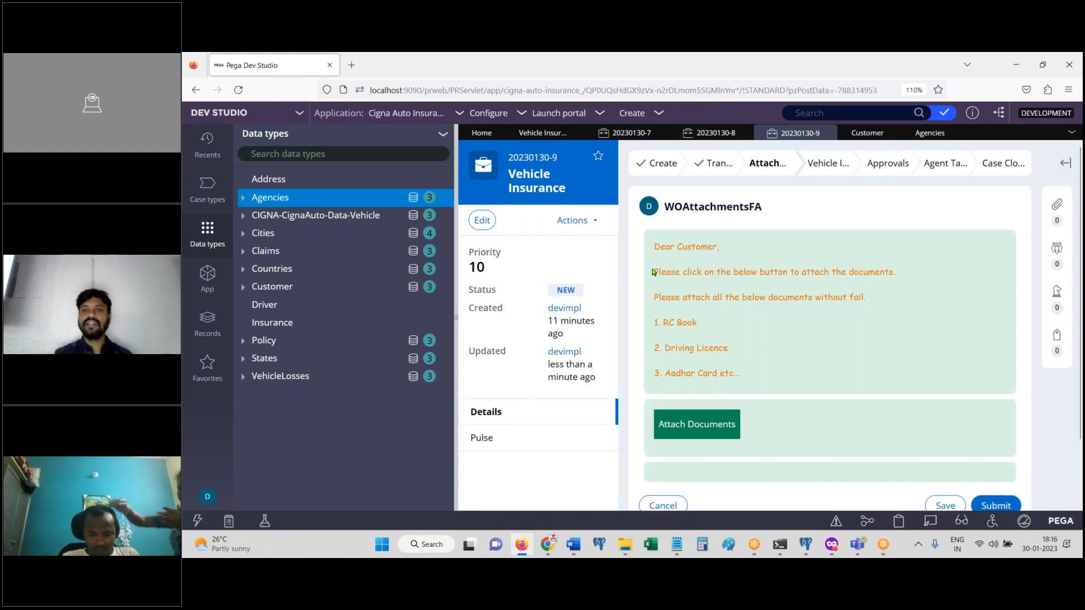
drag(455, 312, 294, 296)
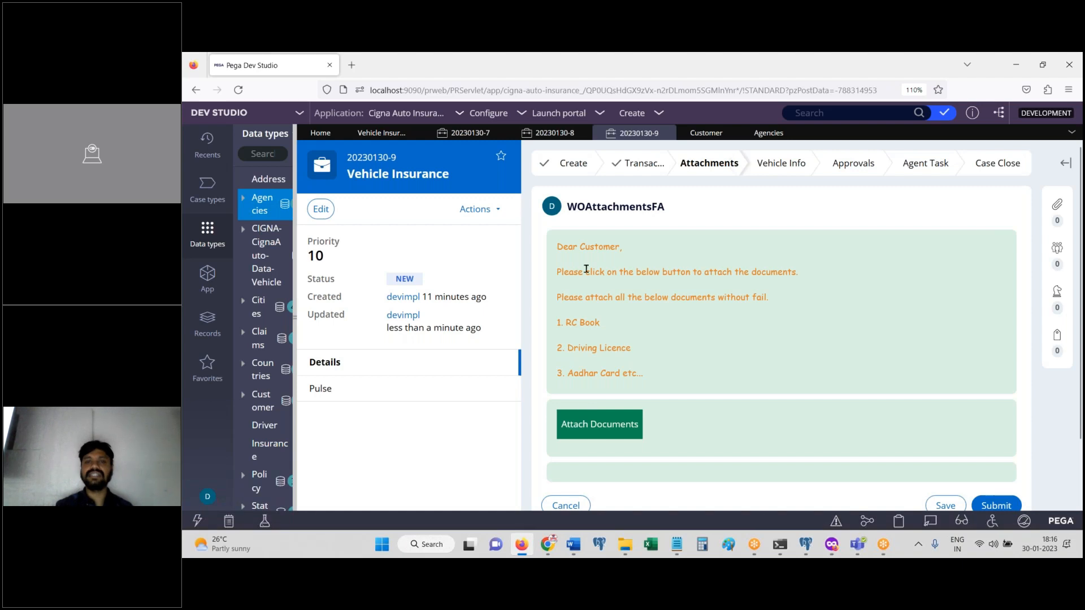
drag(561, 249, 644, 359)
click(604, 430)
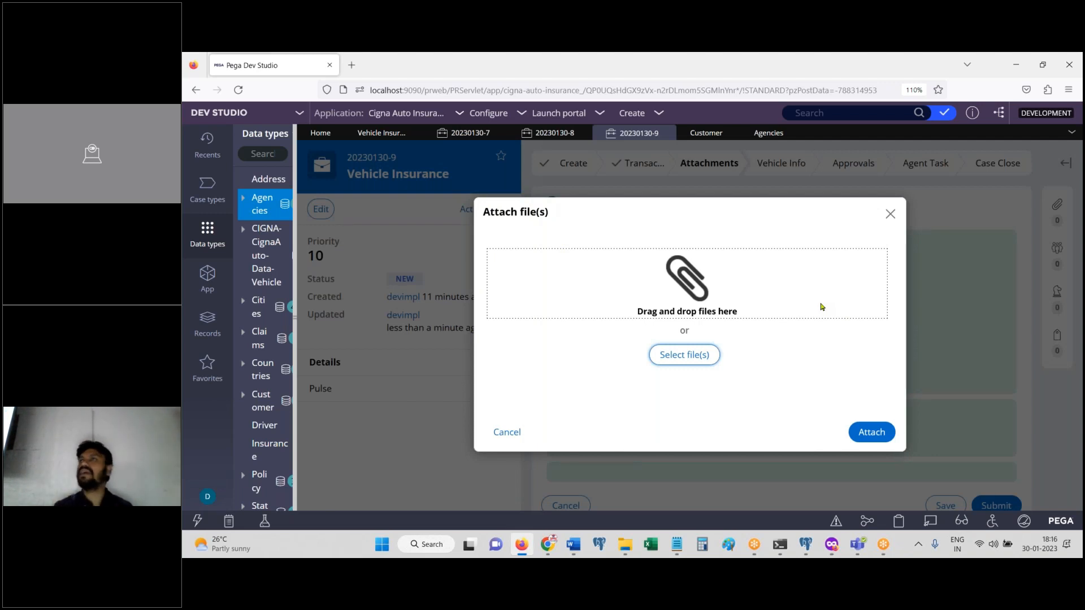
Step: Add 'Attachments + Local Actions' as the tenth Notepad topic, then browse for files to attach
click(677, 545)
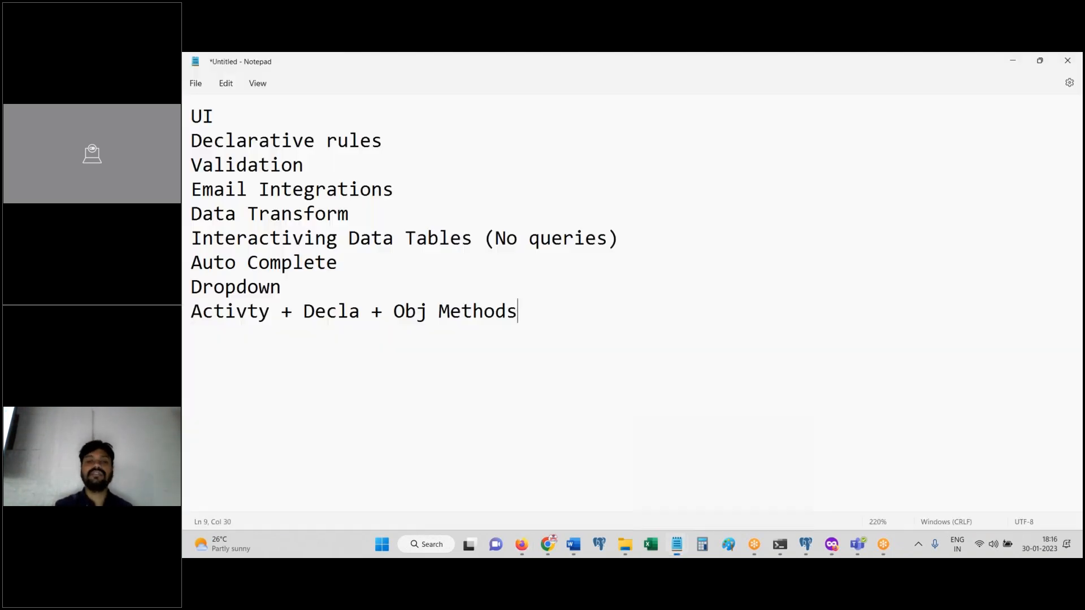
key(Return)
text(Attach)
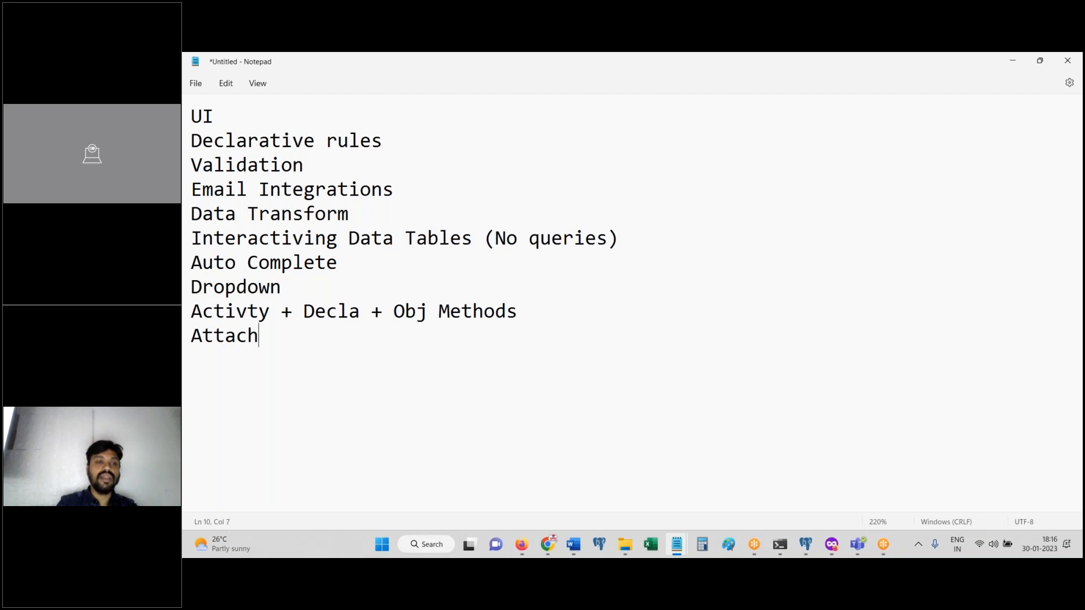
text(ments + Local Actions)
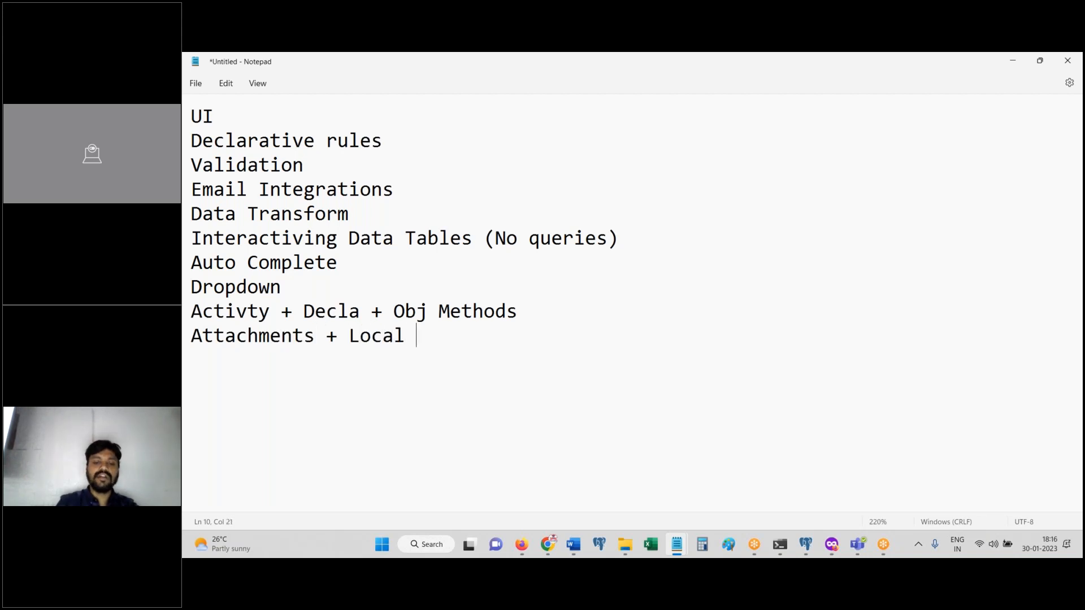
click(522, 544)
click(696, 357)
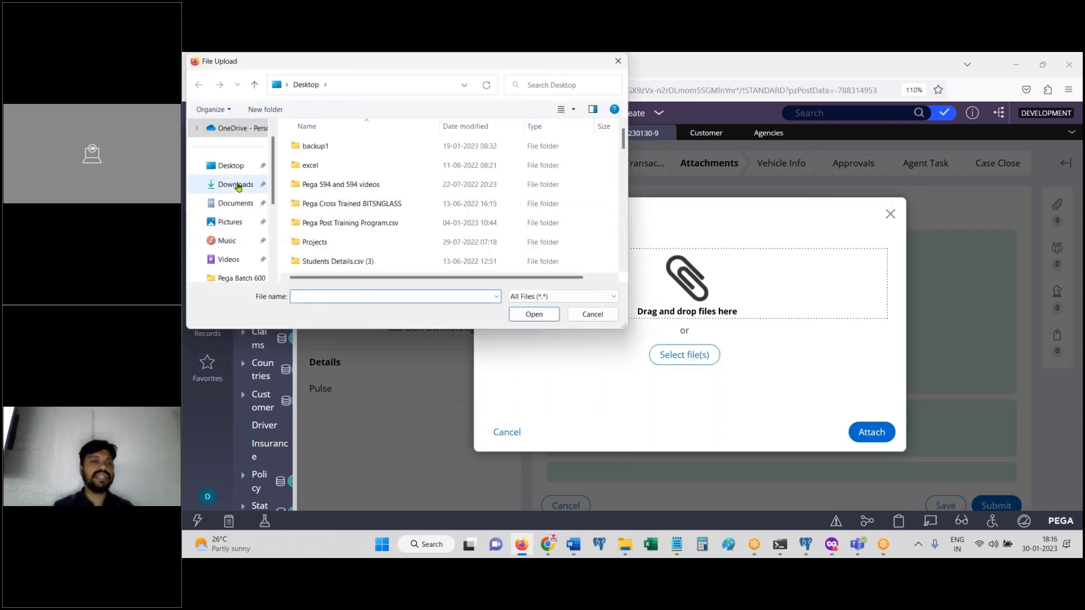
Step: Select three PDFs from Downloads, starting with Success Stories (1).pdf, for upload
click(235, 185)
click(348, 229)
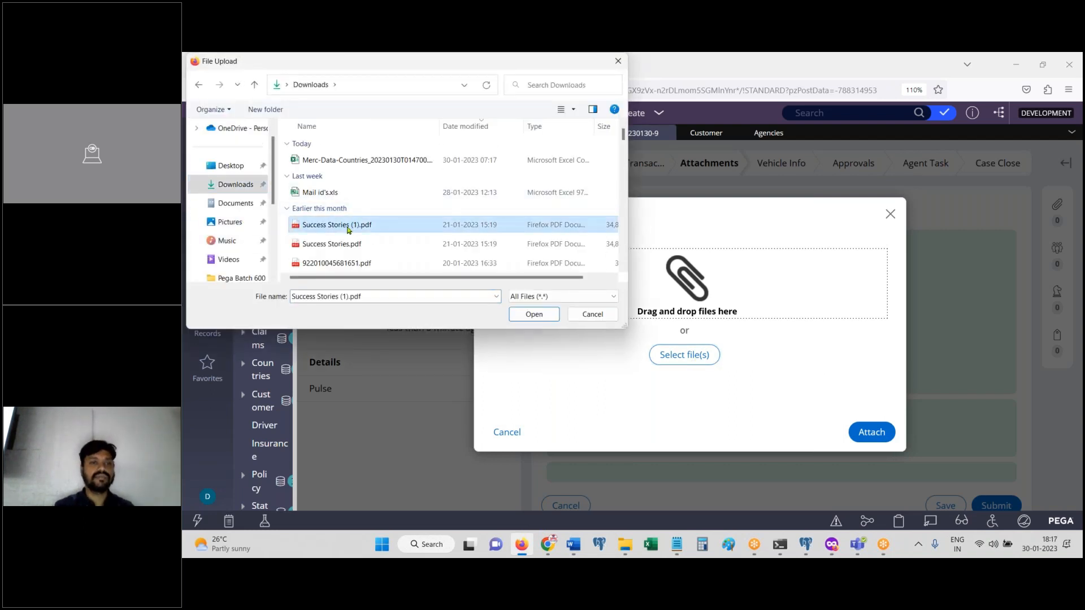
shift+click(334, 244)
shift+click(334, 264)
click(517, 296)
click(524, 307)
click(520, 315)
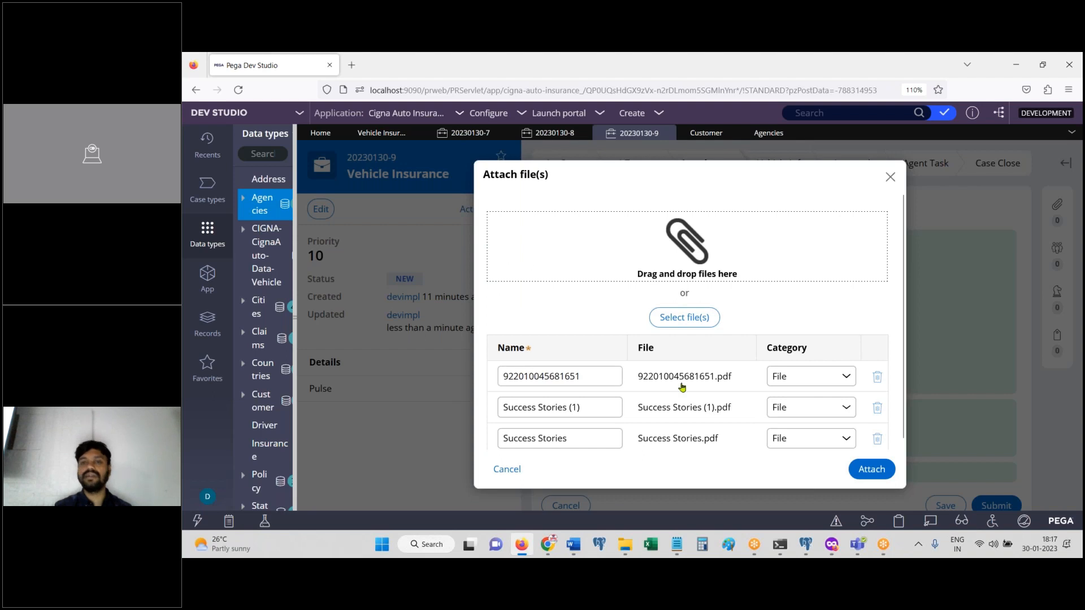
Step: Categorise the files as Aadhar Card, Driving Licence and RC Book, then attach them
click(821, 385)
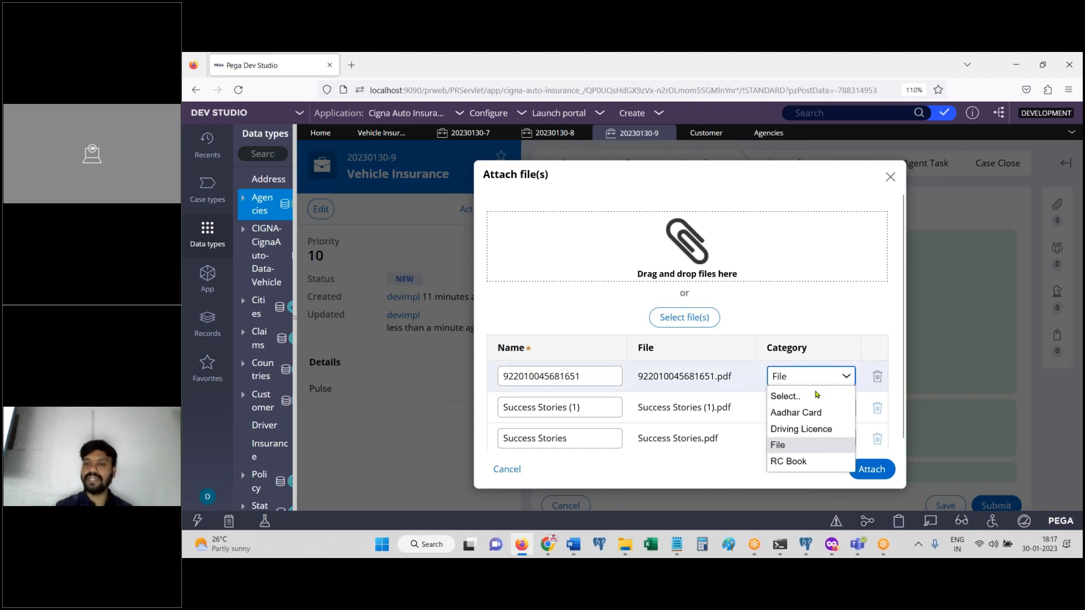
click(797, 412)
click(814, 408)
click(818, 458)
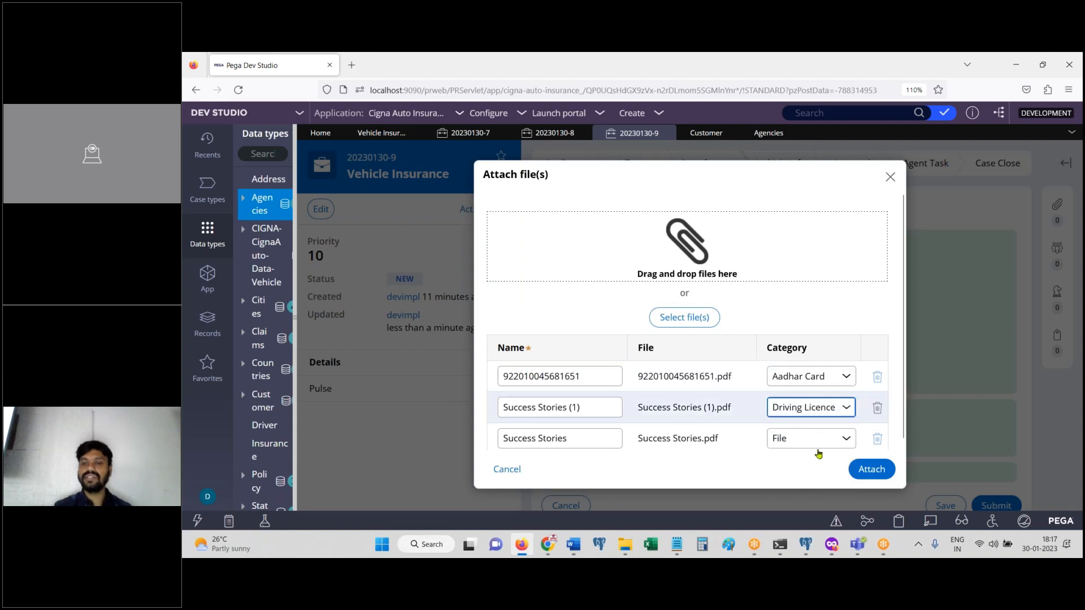
click(818, 453)
click(797, 418)
click(877, 471)
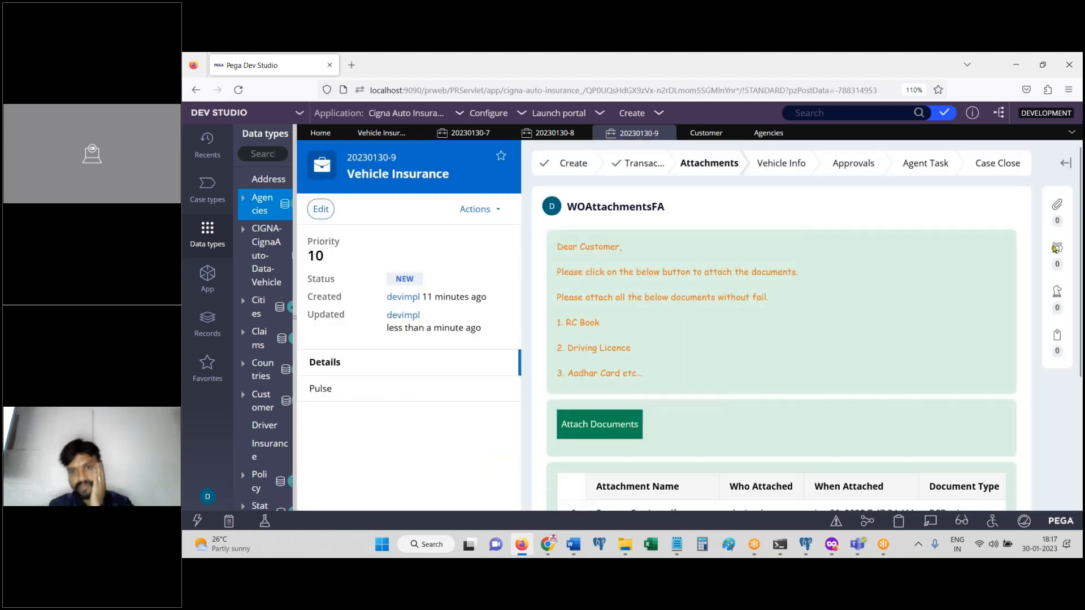
Step: Check the three attached documents in the case's files and followers panel
drag(1080, 260, 1083, 387)
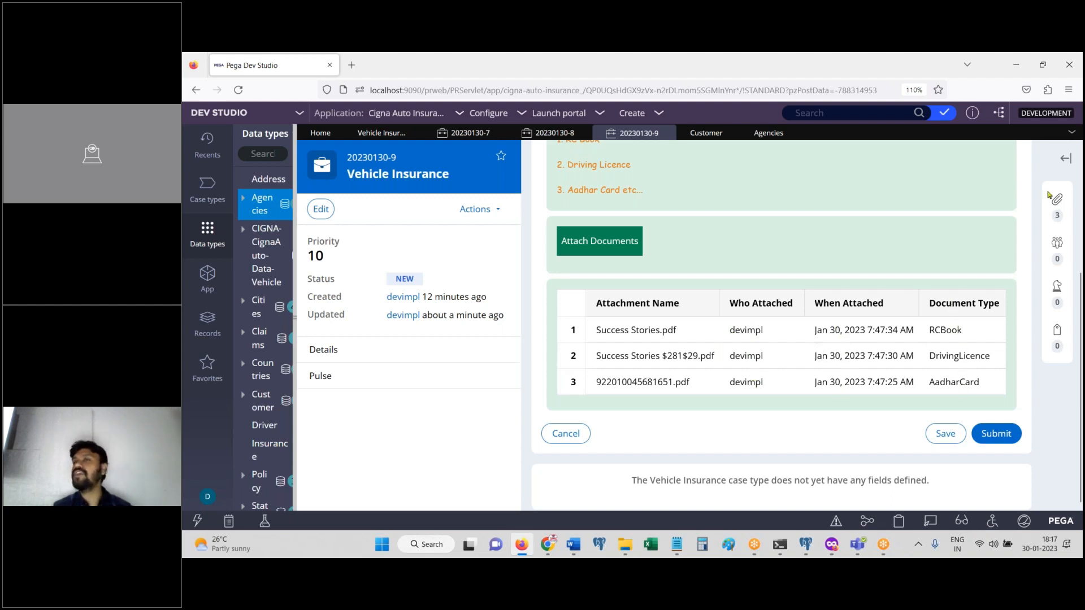
click(1066, 158)
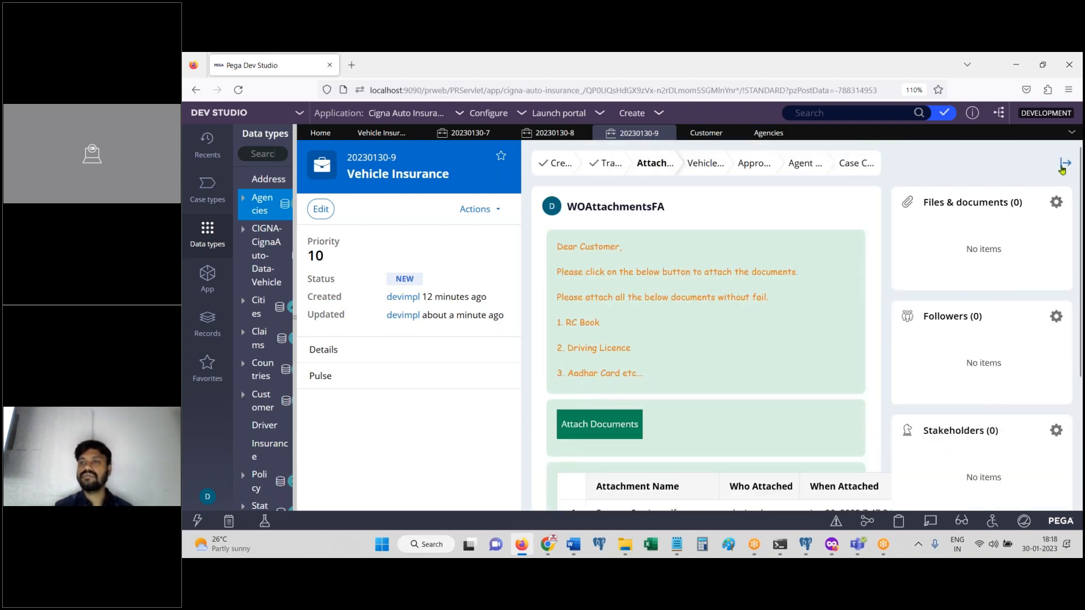
click(1065, 165)
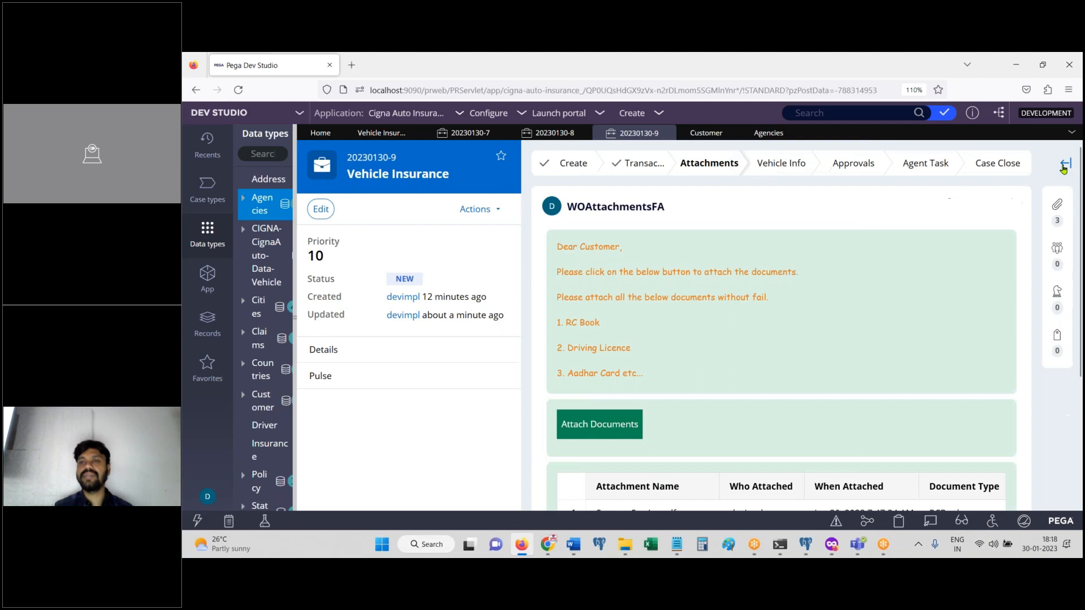
click(1061, 229)
click(1065, 165)
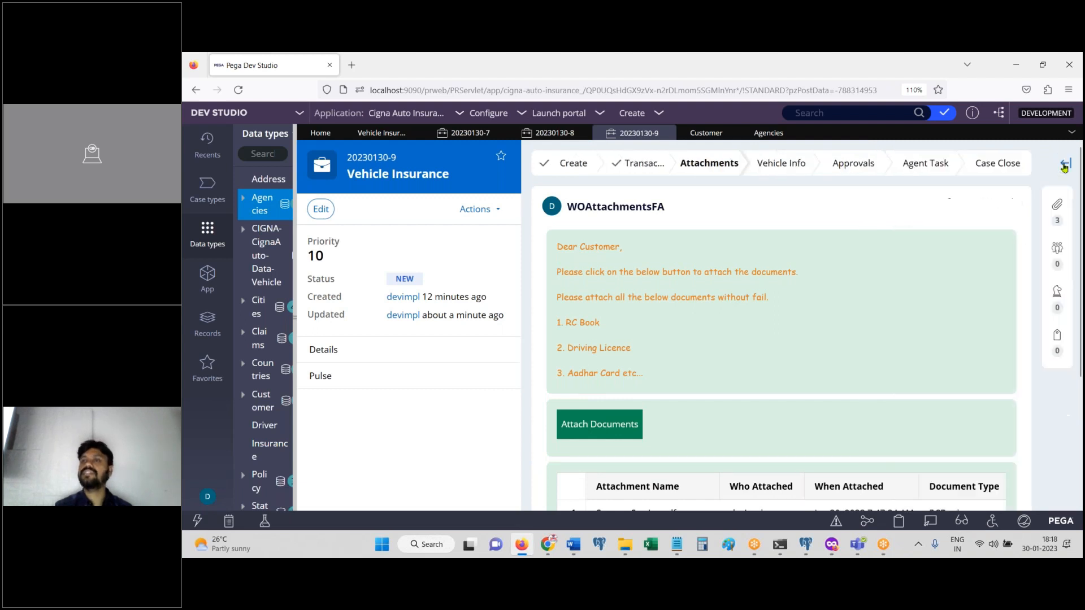
scroll(1081, 428, down, 3)
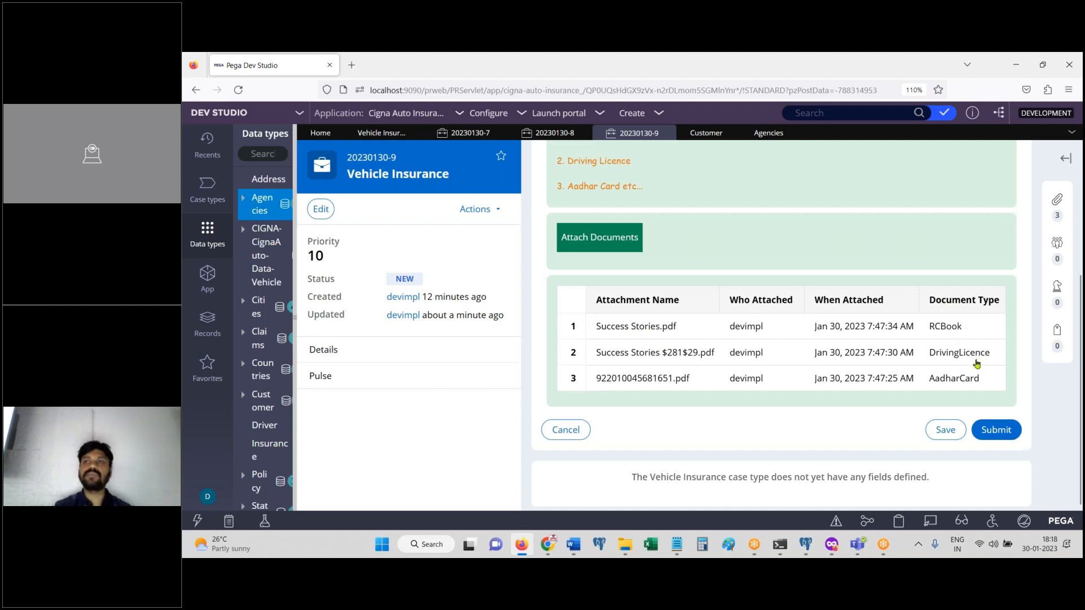
click(1066, 159)
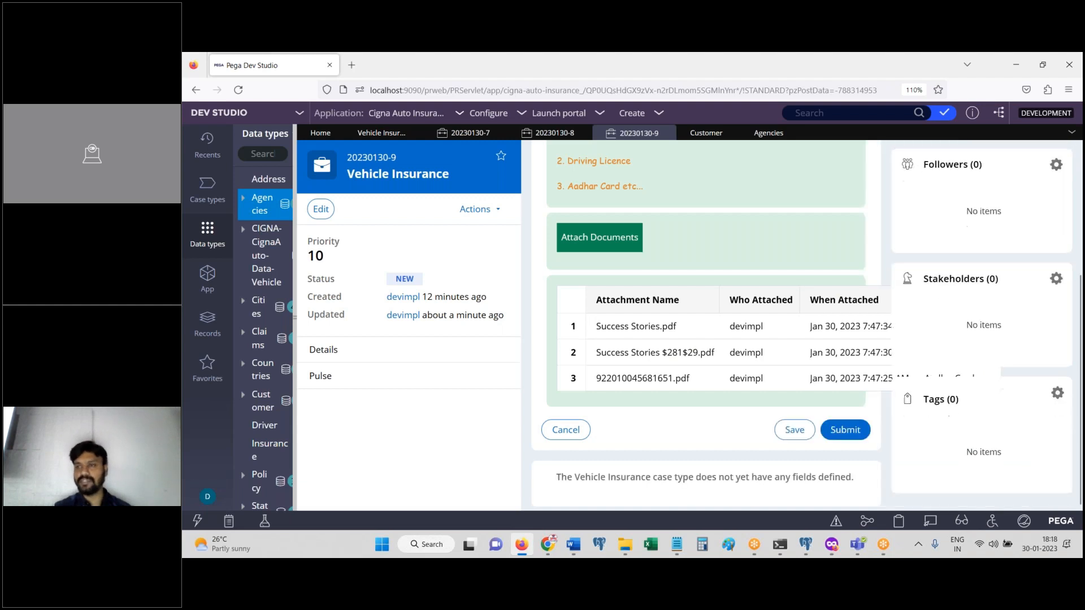
scroll(1081, 189, up, 4)
click(1056, 204)
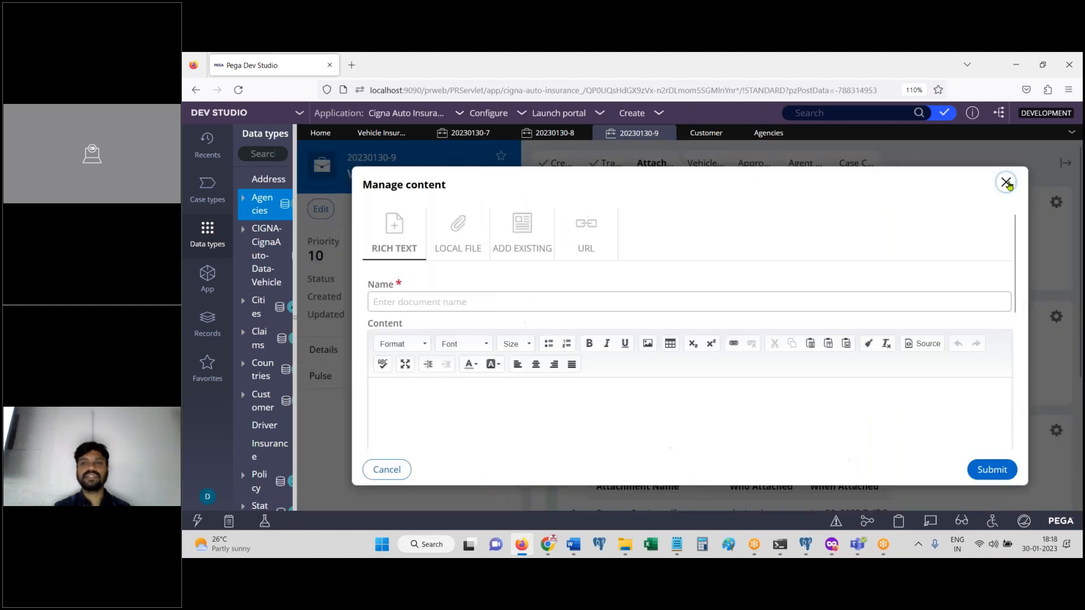
click(1008, 185)
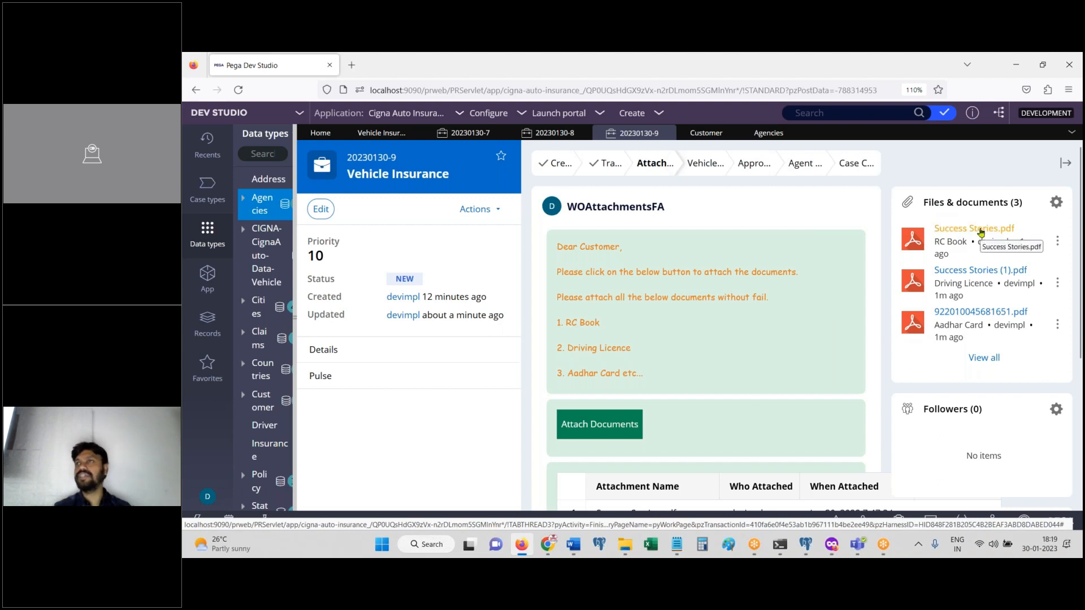
Step: Download Success Stories.pdf, then submit the Attachments step
click(1058, 240)
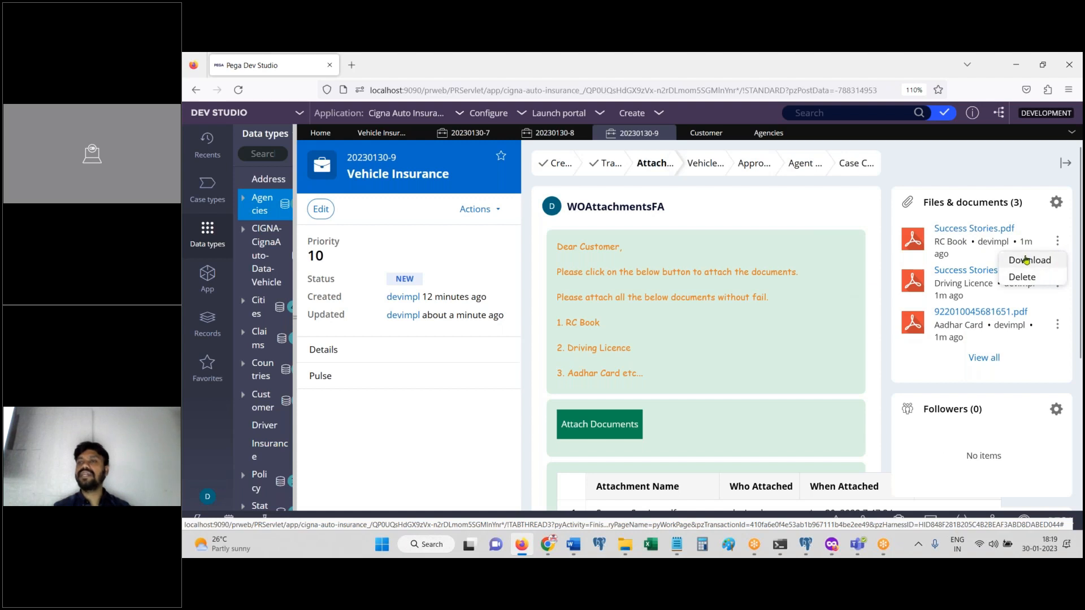
click(1027, 259)
click(1066, 164)
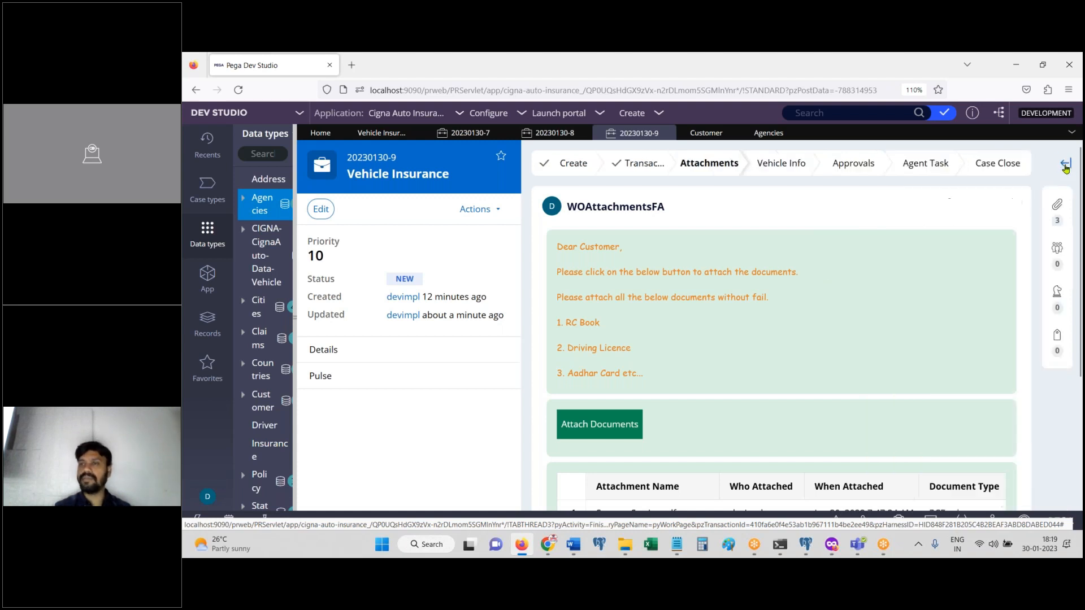
scroll(780, 339, down, 3)
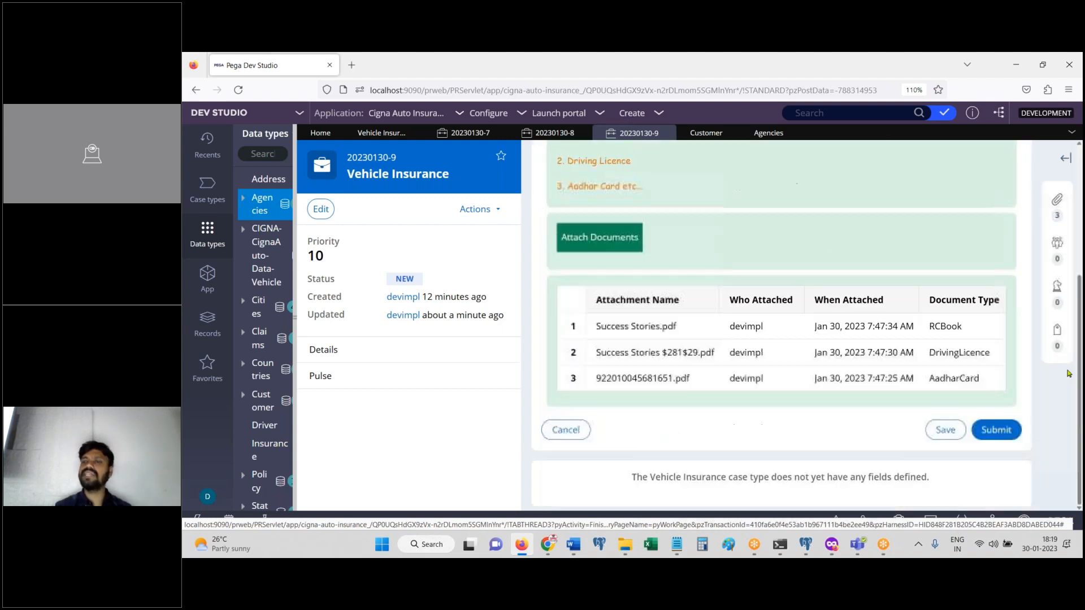
click(995, 431)
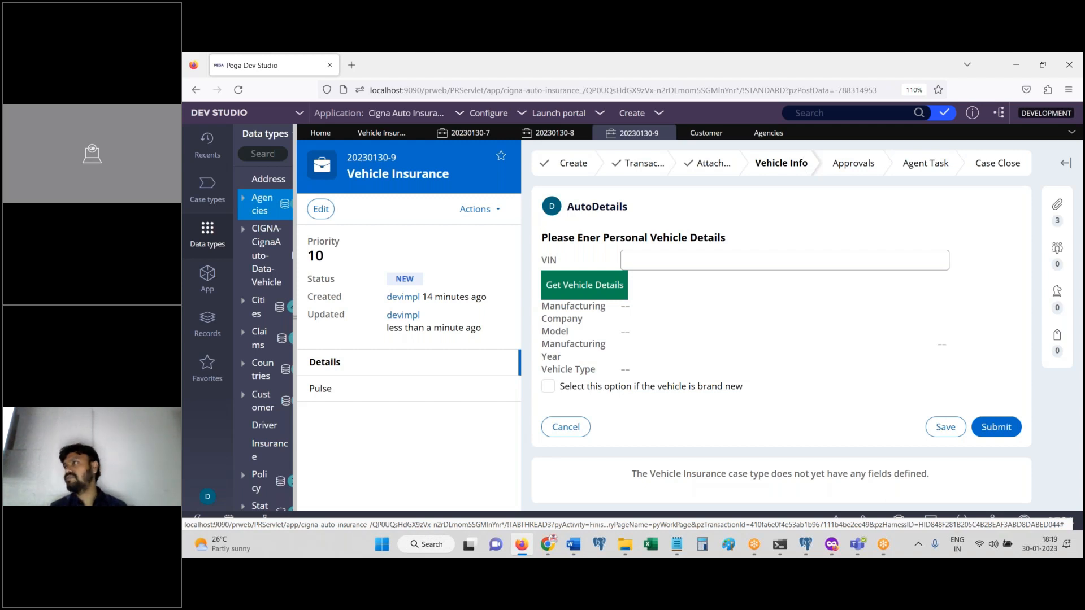
click(837, 112)
text(email)
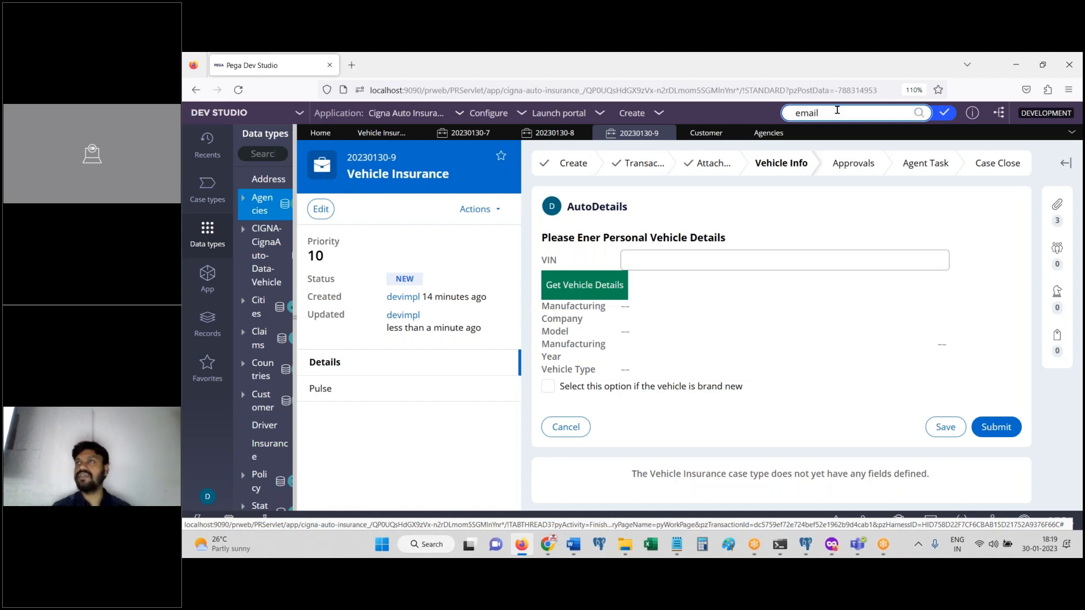
key(BackSpace)
key(BackSpace)
key(BackSpace)
key(BackSpace)
key(BackSpace)
click(857, 224)
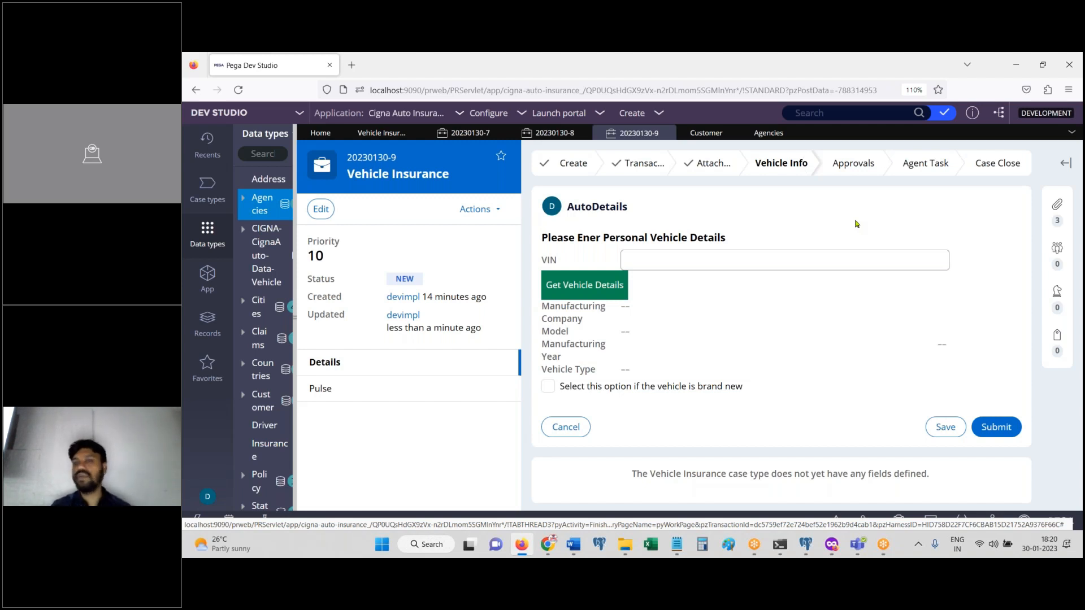
Step: Request vehicle details for VIN001
click(686, 259)
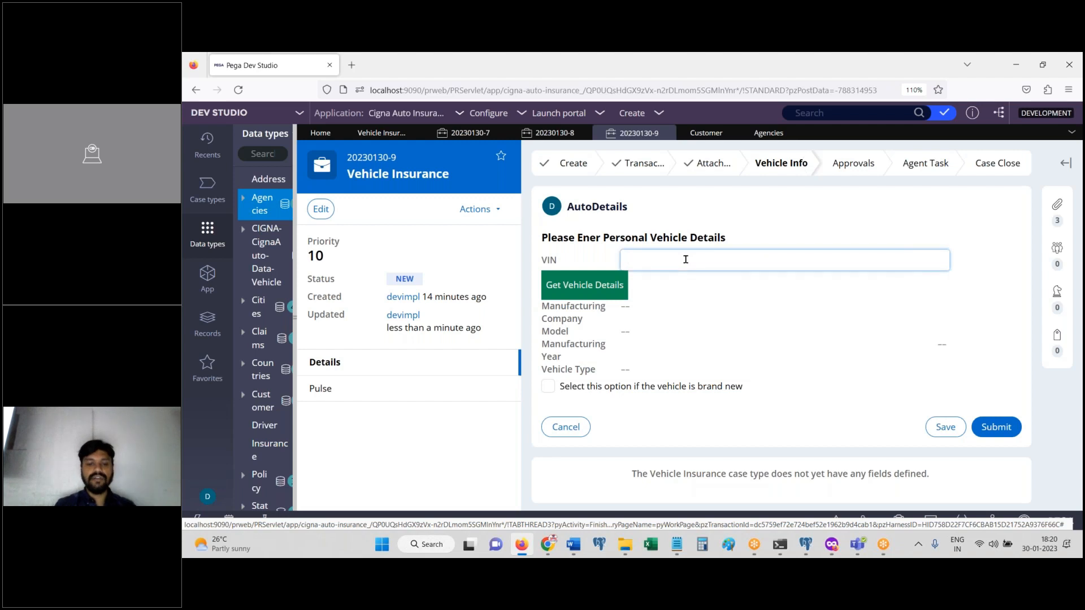
text(V)
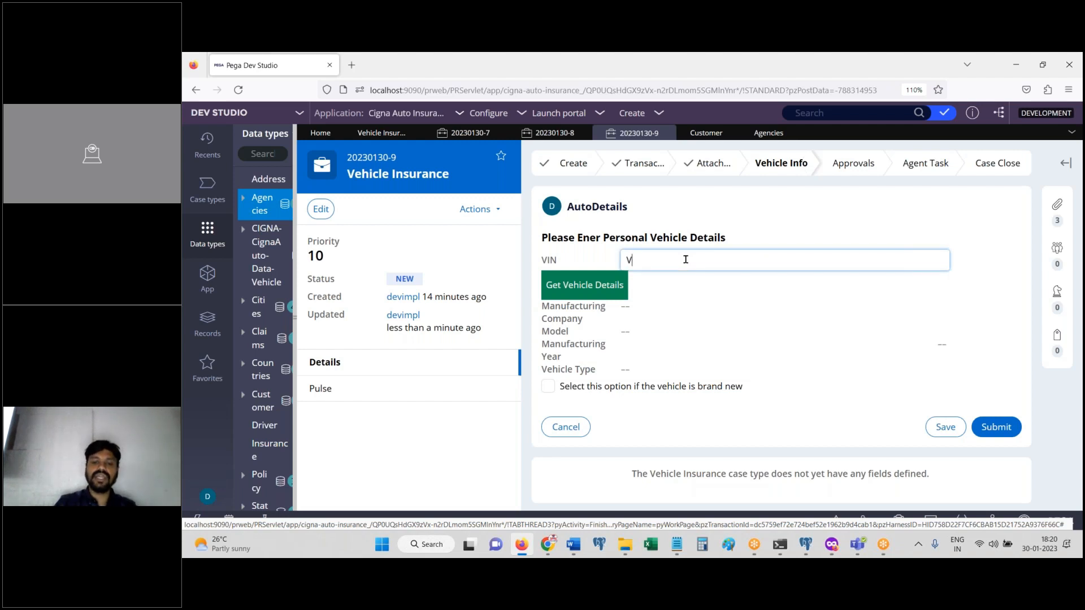
text(IN001)
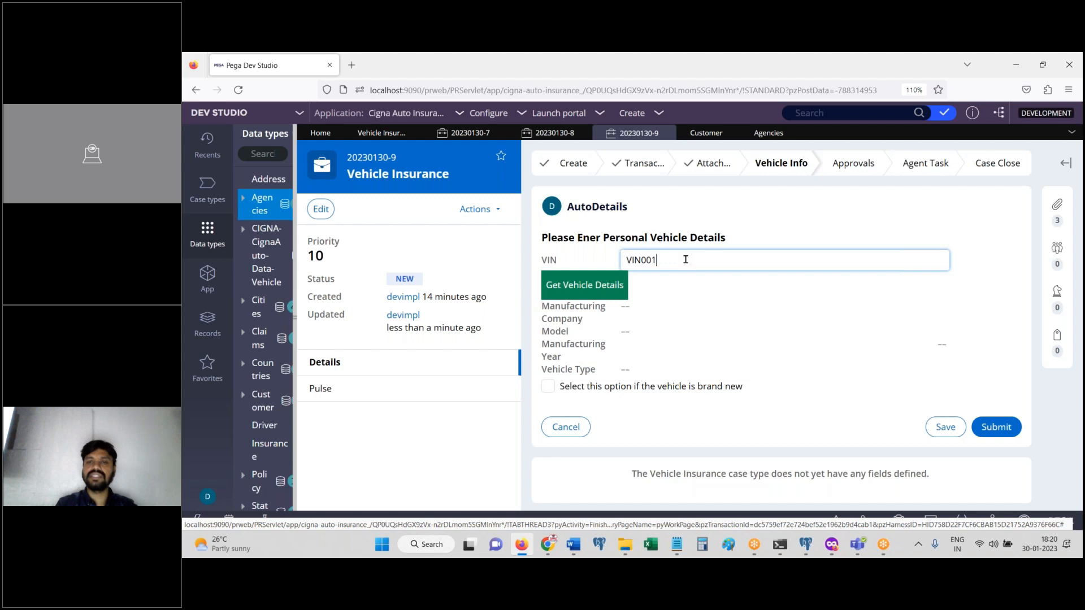
click(613, 290)
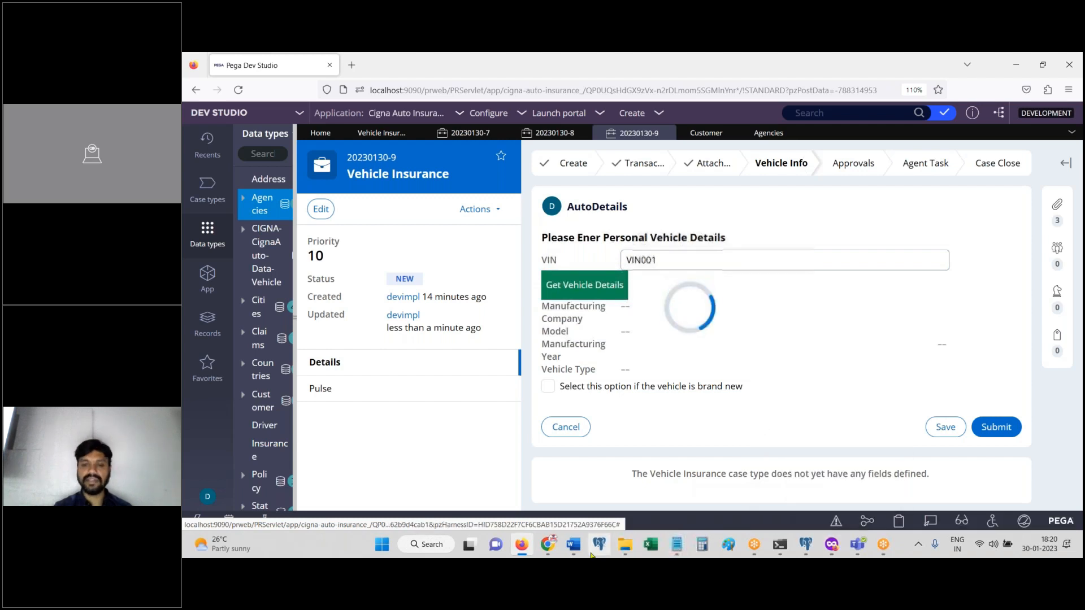
click(806, 536)
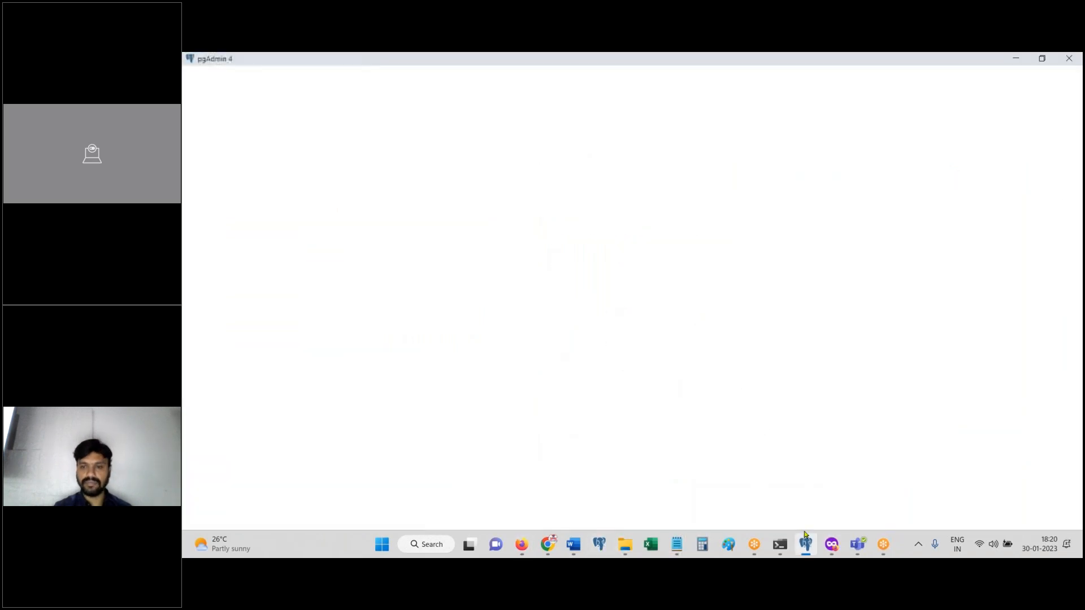
click(806, 538)
Step: Request vehicle details for VIN88, editing the VIN and retrying
click(702, 260)
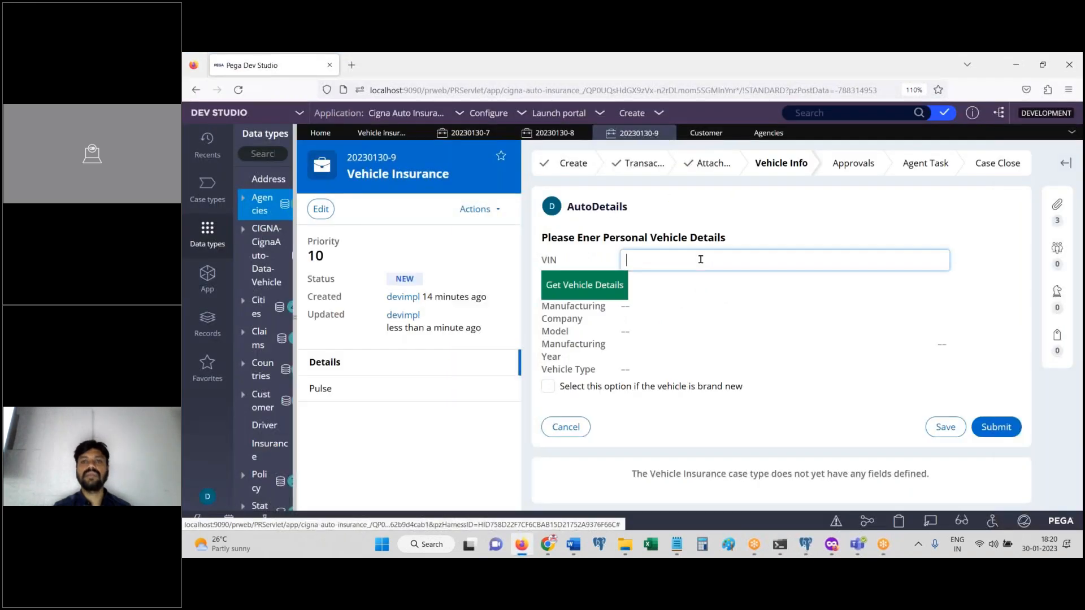
text(VIN88)
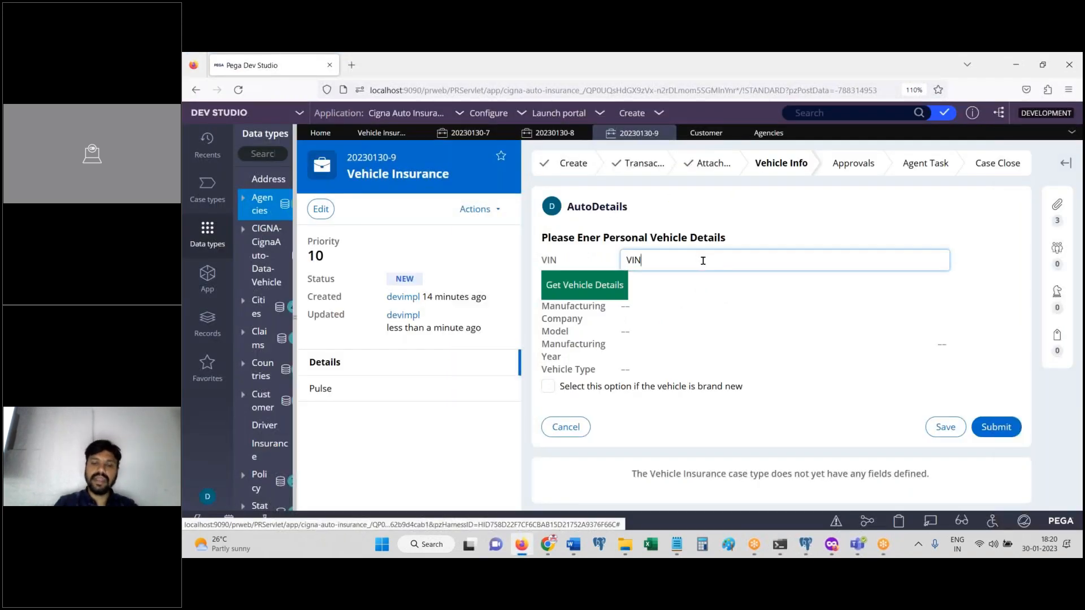
click(599, 298)
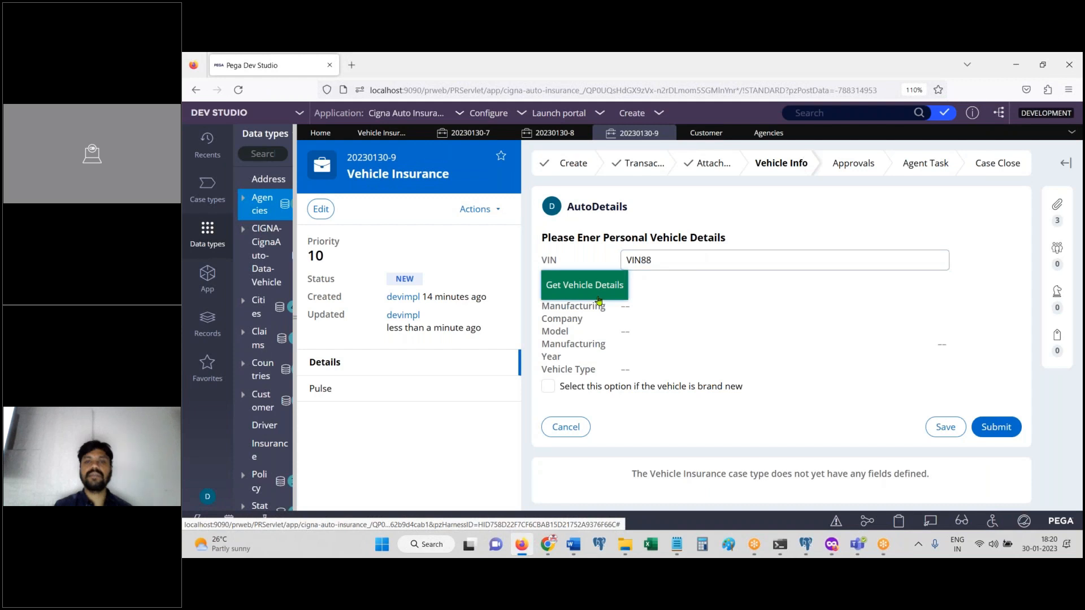
click(646, 260)
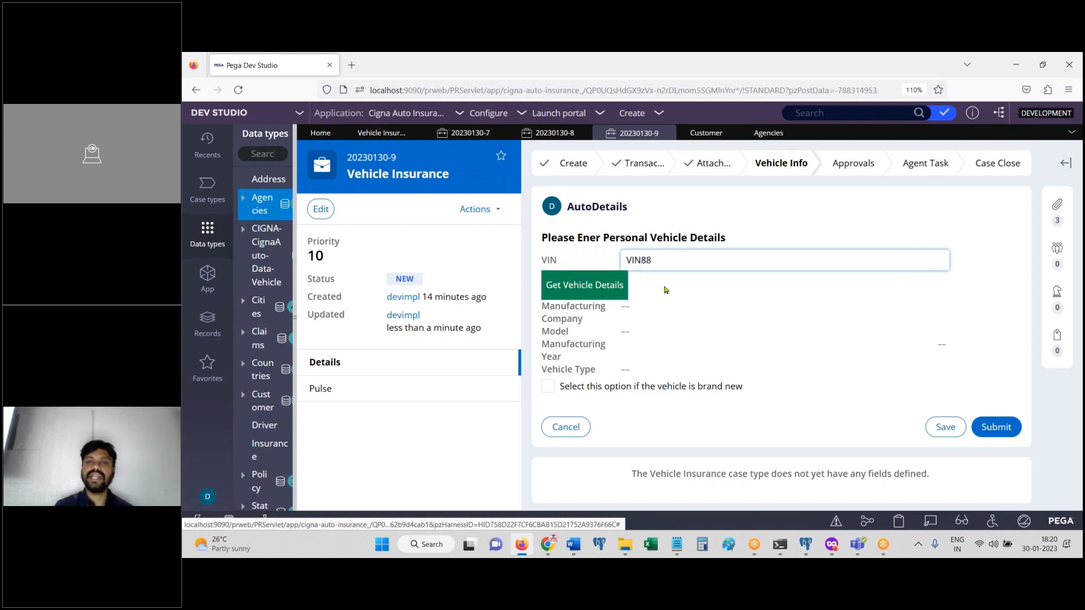
click(602, 298)
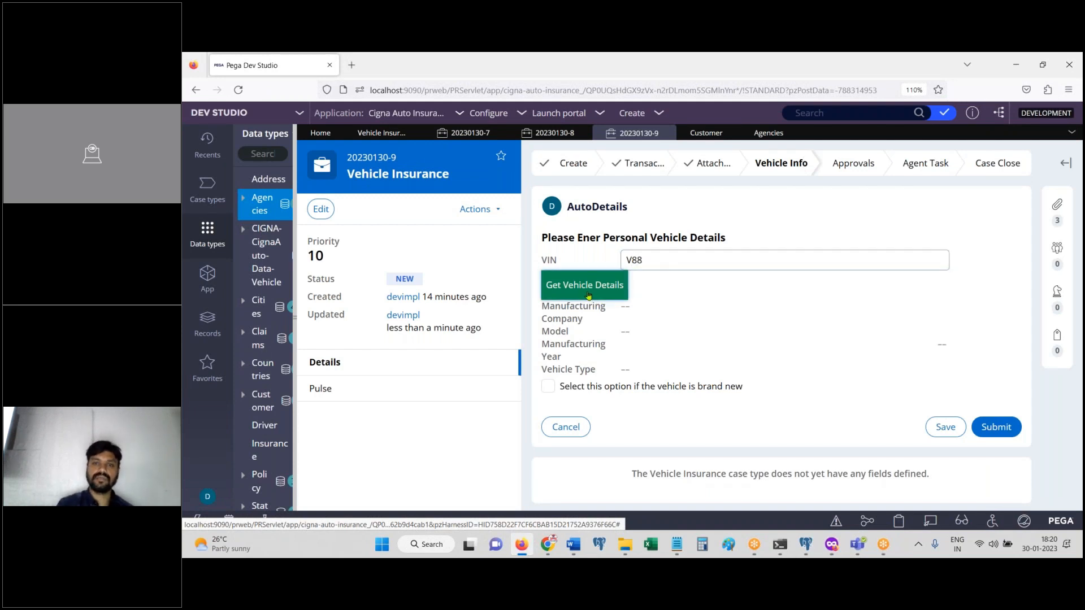
Step: Request vehicle details for VIN008, retrying the lookup once
click(647, 255)
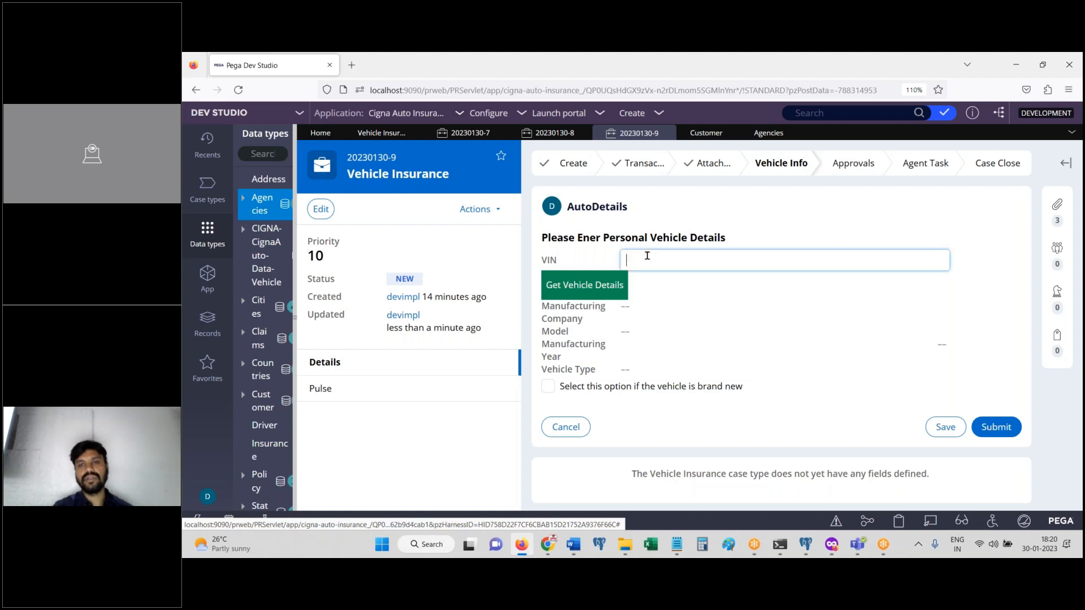
text(VIN008)
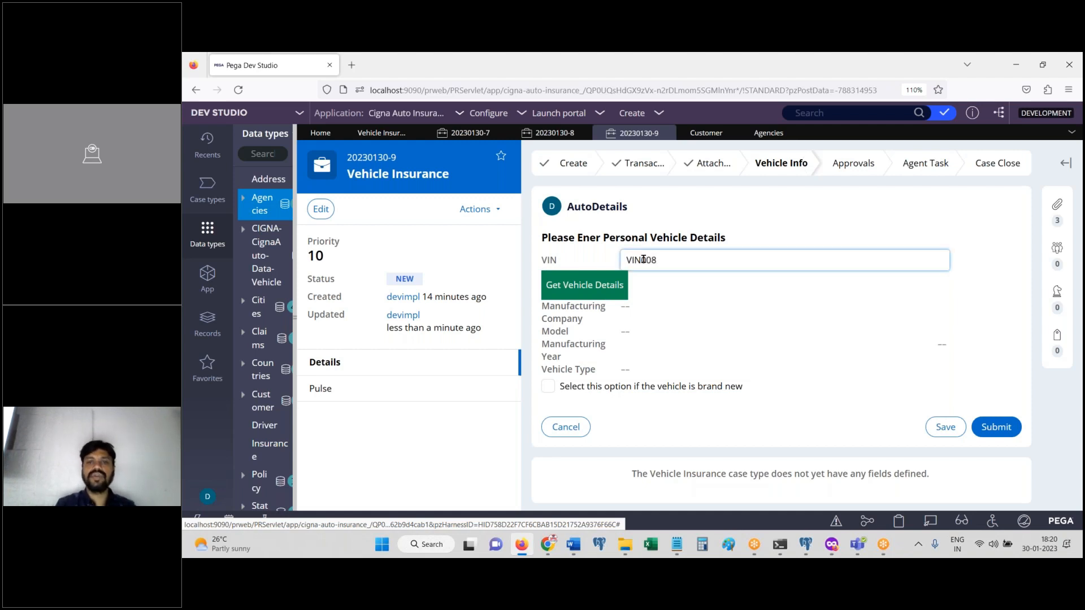
click(595, 288)
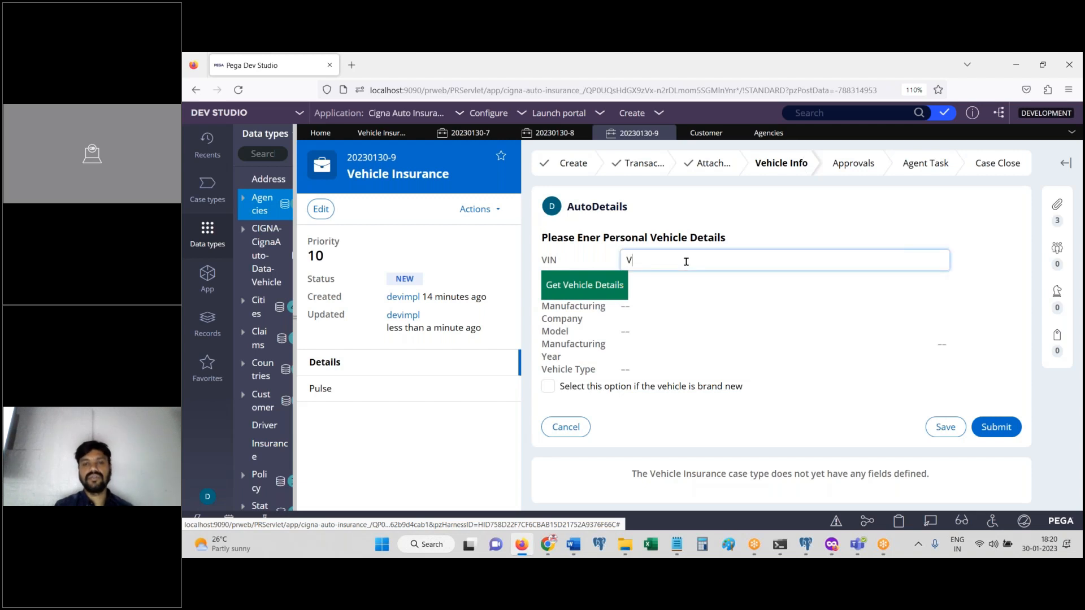
click(620, 290)
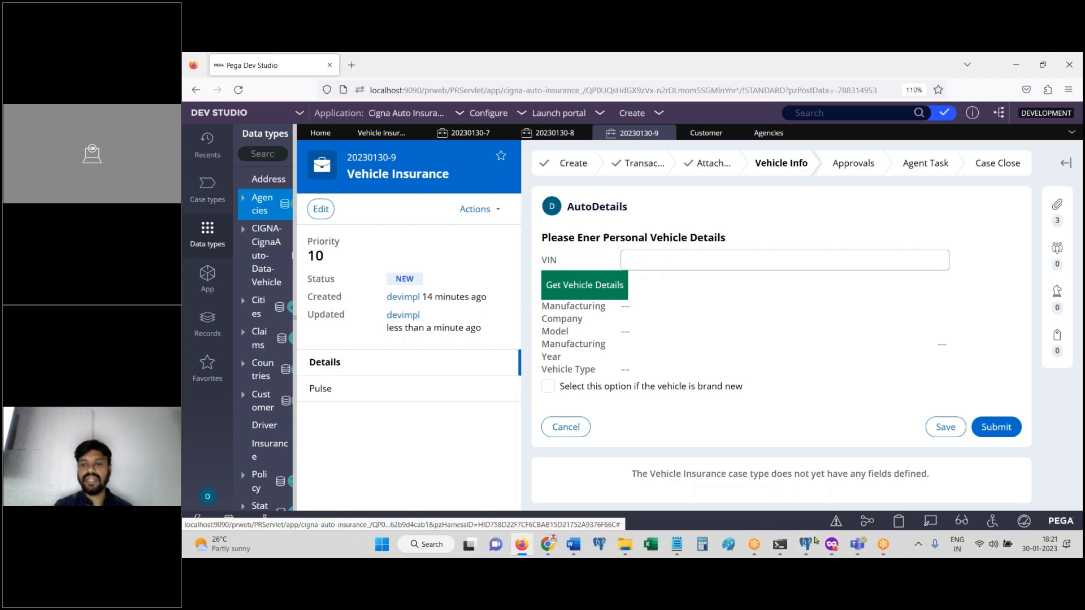
click(858, 545)
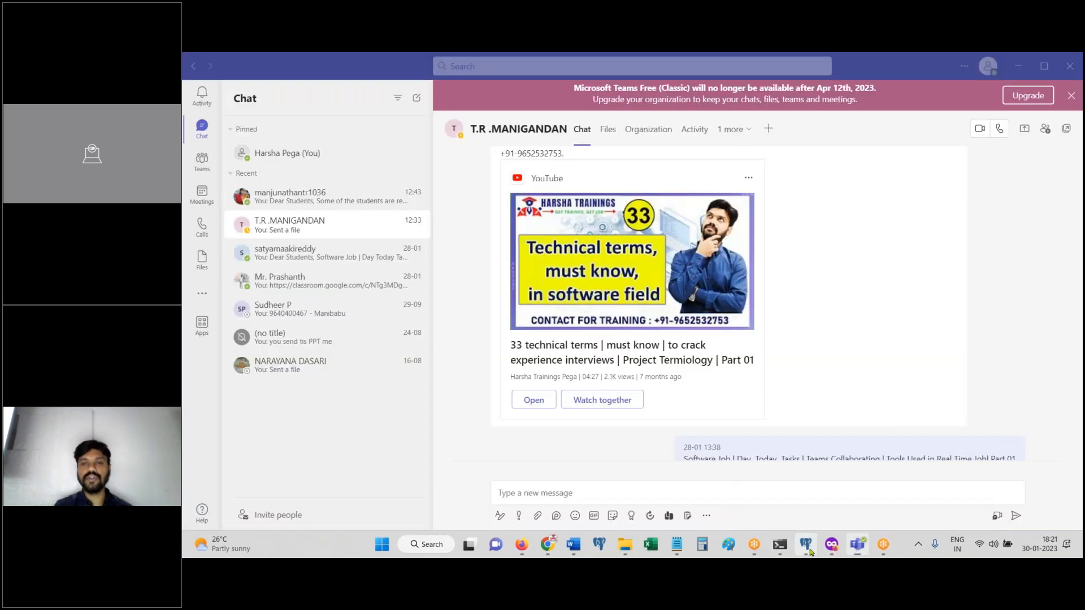
Step: Try connecting to the pega87 server in pgAdmin and cancel the failed connection
click(808, 549)
click(193, 113)
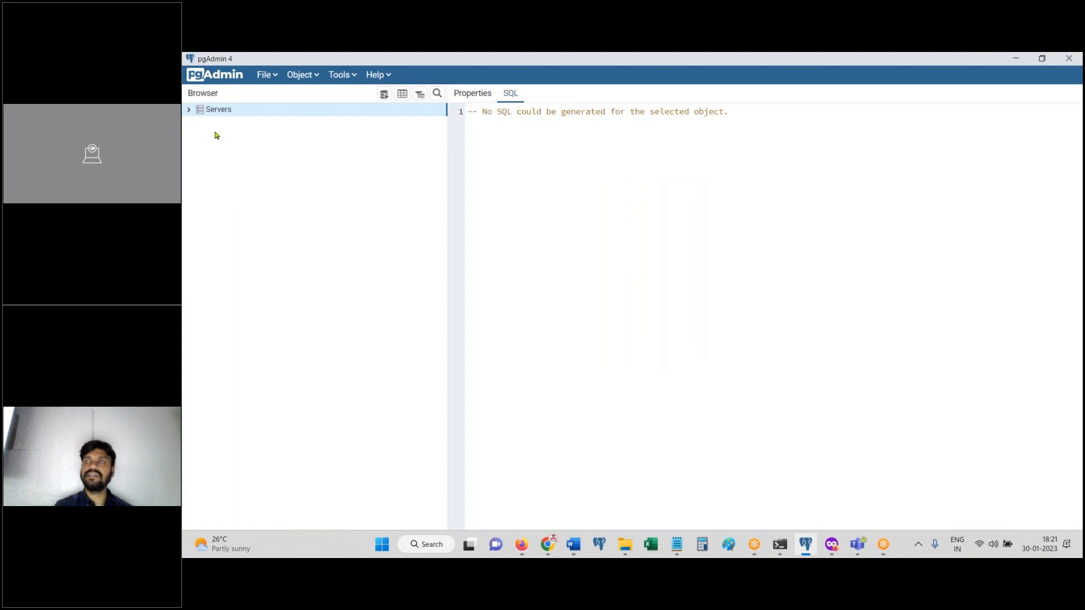
click(188, 110)
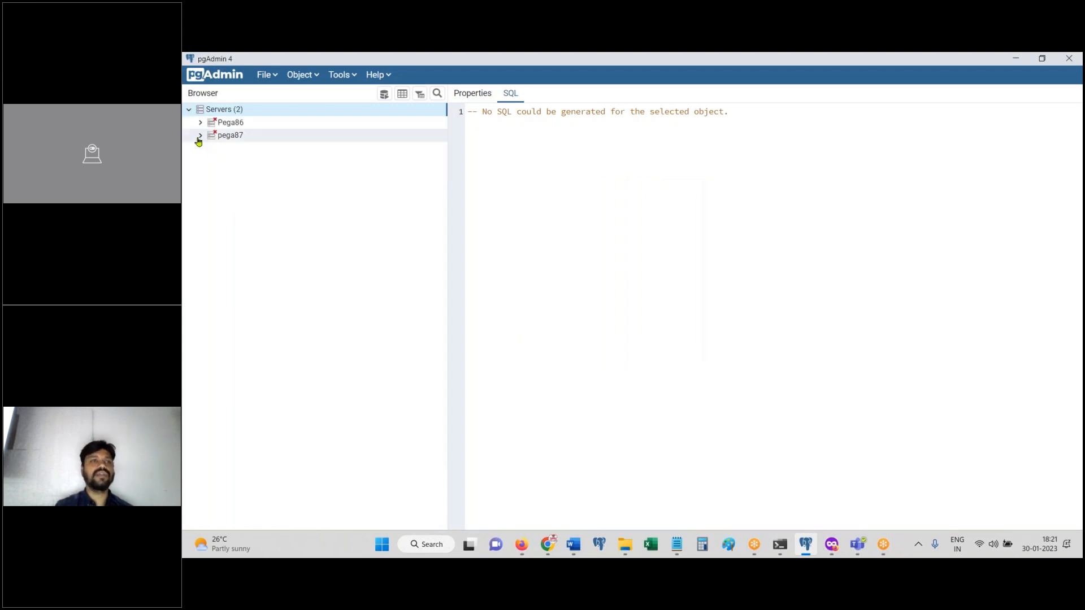
click(224, 141)
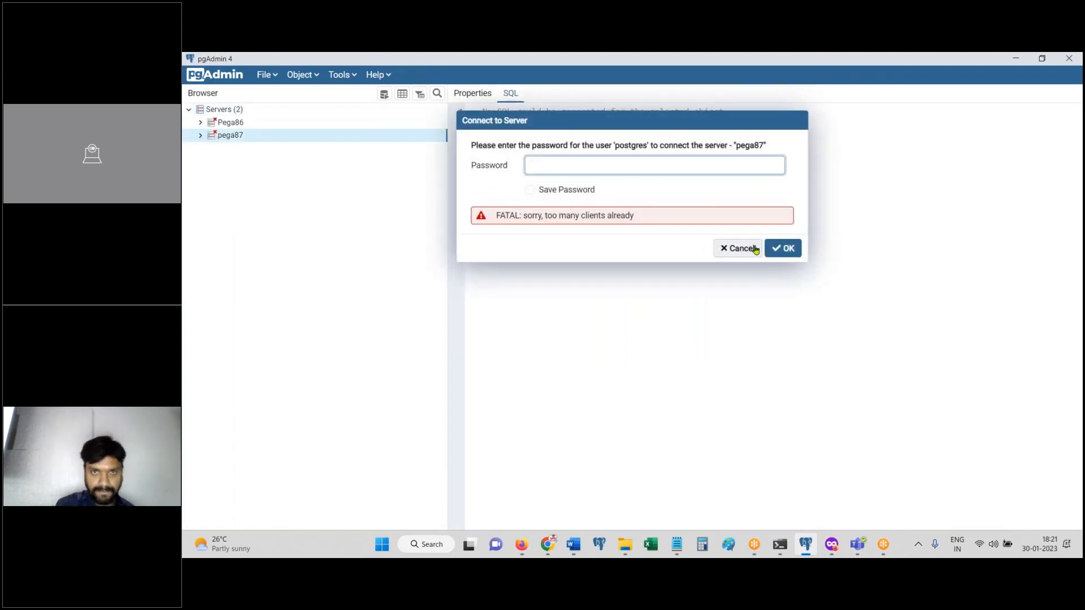
click(739, 249)
Step: Close the pgAdmin window and show the desktop
drag(814, 61, 702, 264)
click(951, 266)
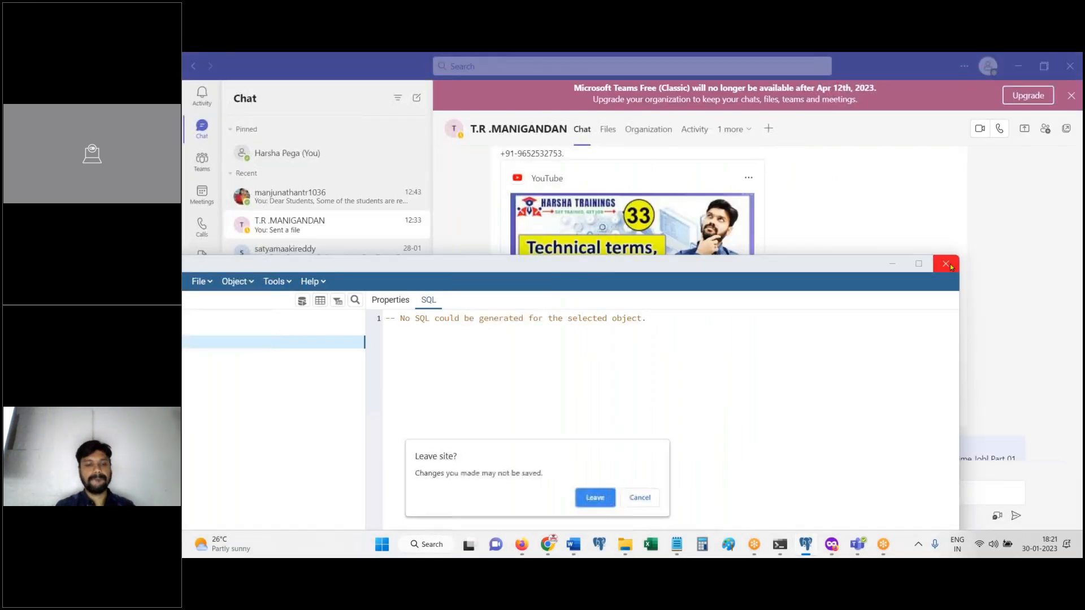
key(super+d)
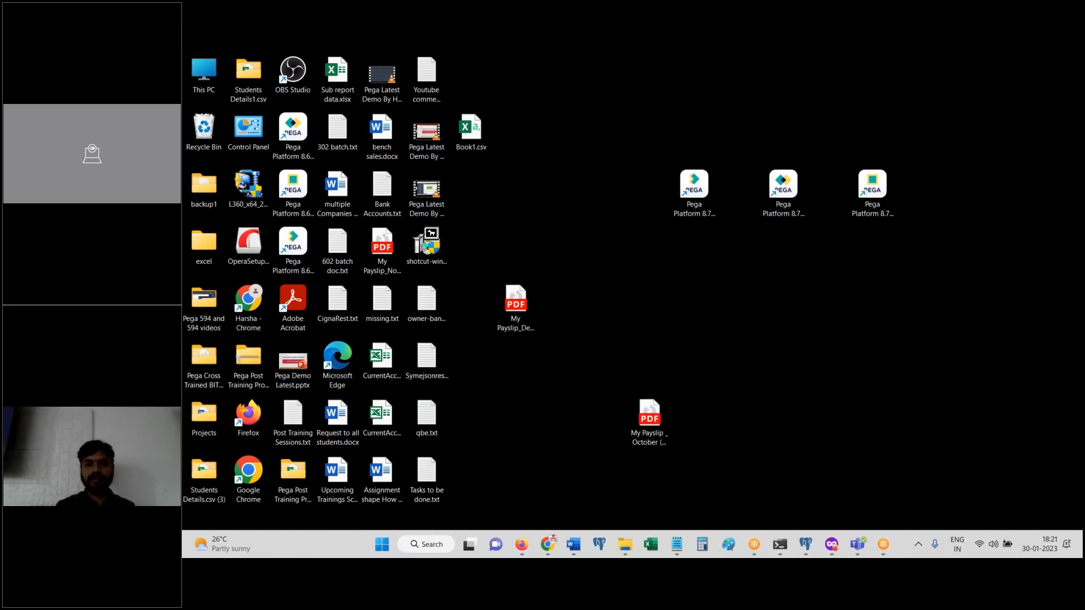
Step: Open Task Manager and confirm leaving so pgAdmin closes
key(ctrl+shift+Escape)
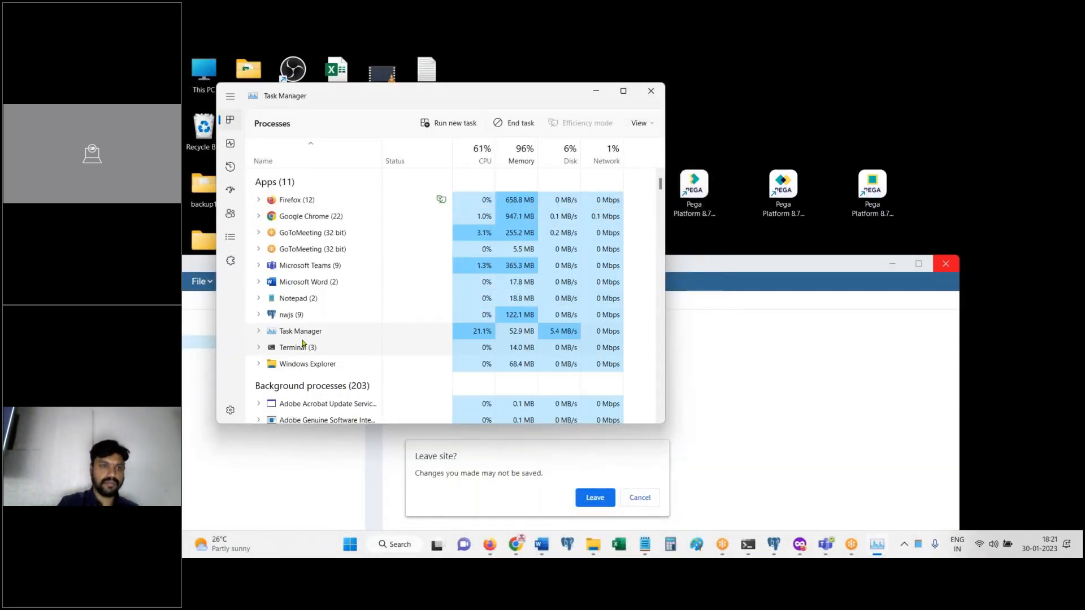
scroll(316, 316, down, 10)
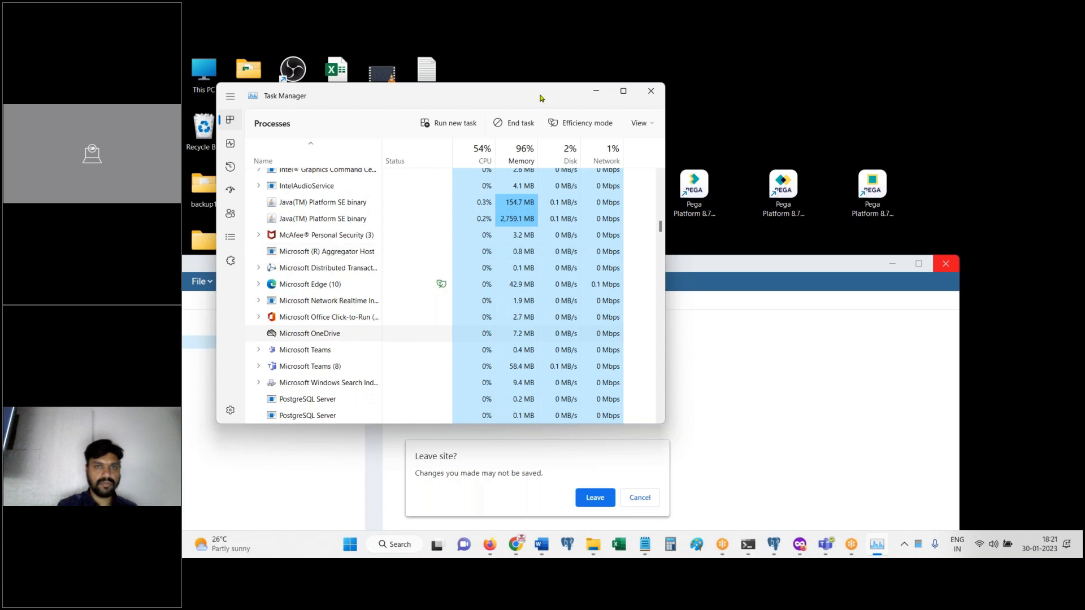
drag(540, 99, 746, 99)
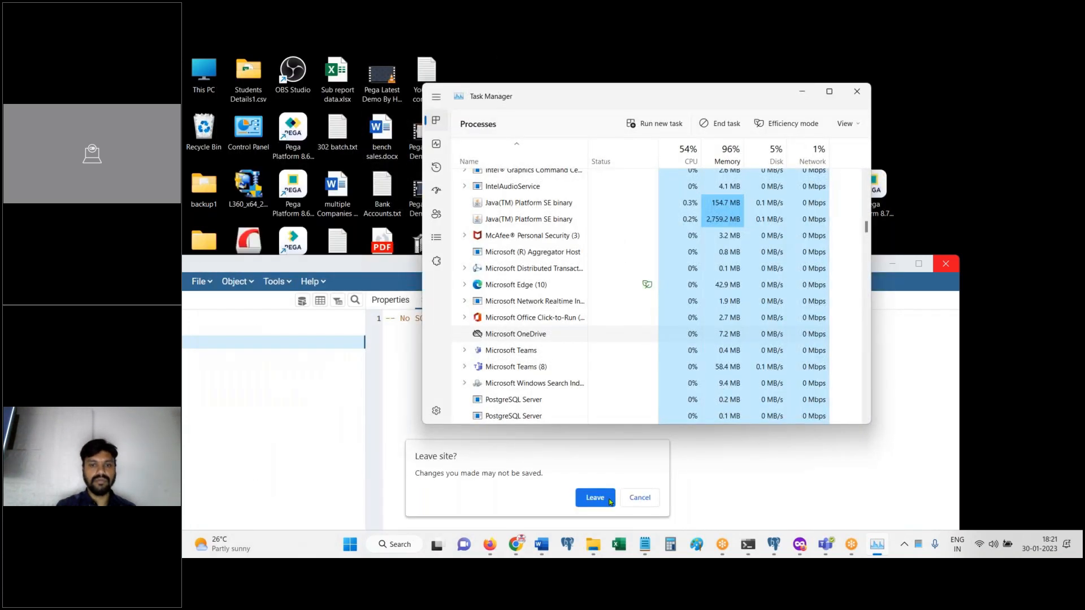
click(602, 501)
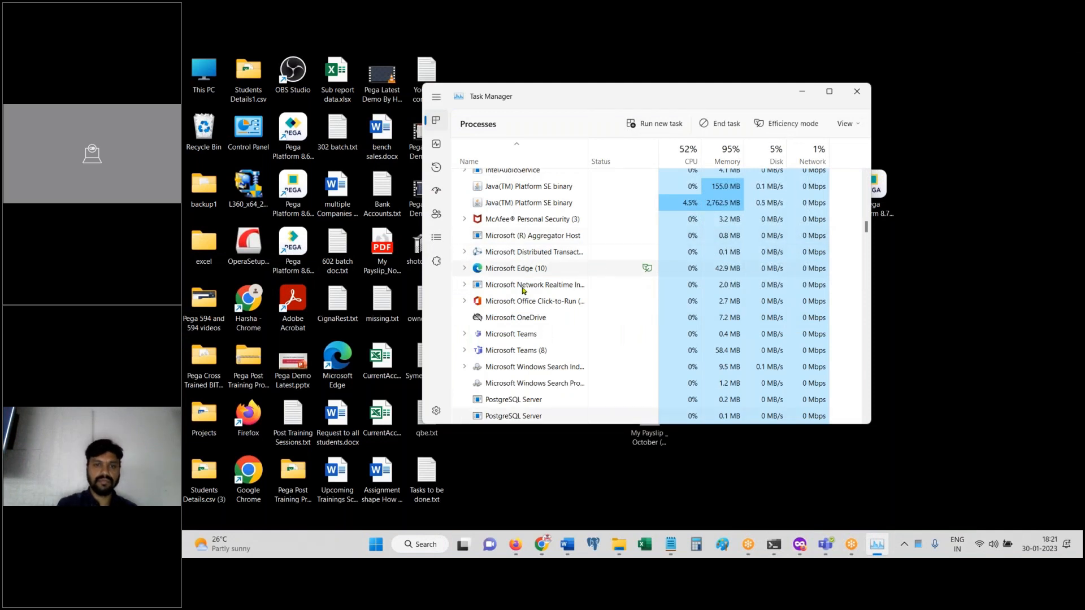
Step: End the postgres.exe process tree under PostgreSQL Server, then close Task Manager
right_click(525, 403)
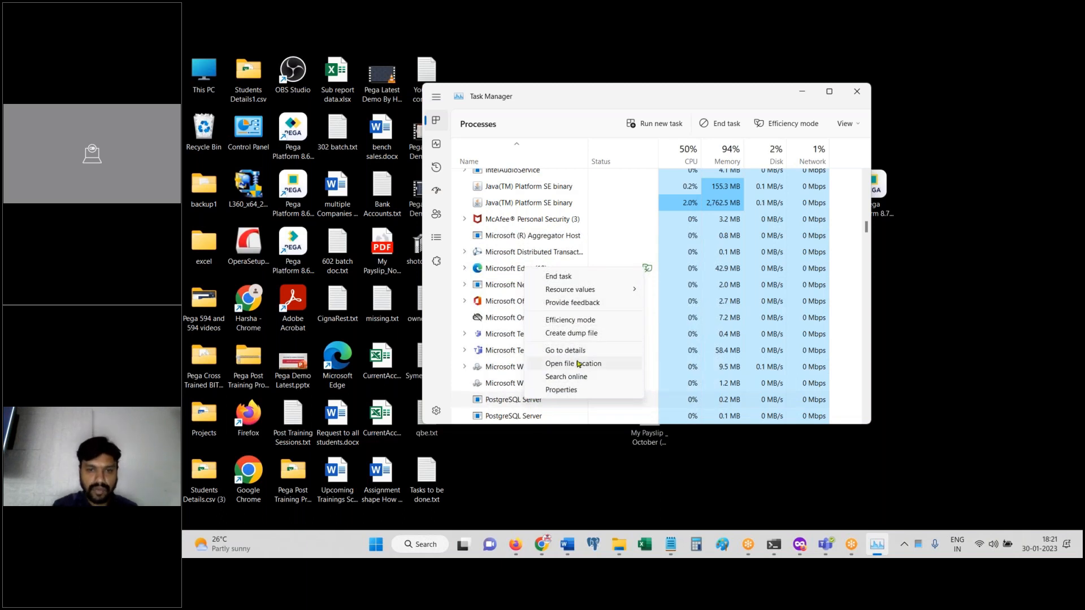
click(572, 351)
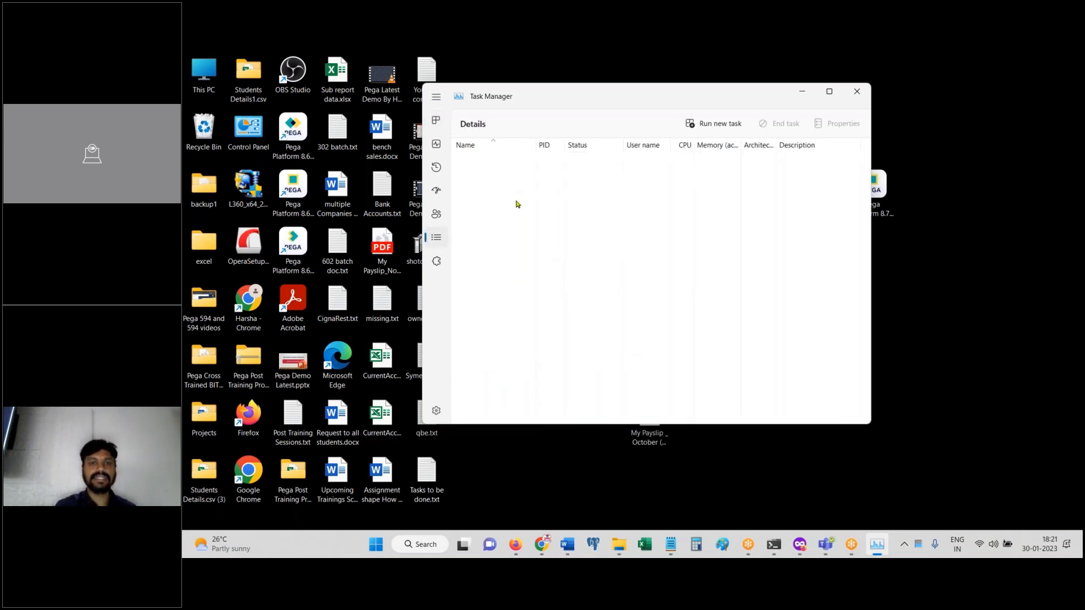
right_click(480, 213)
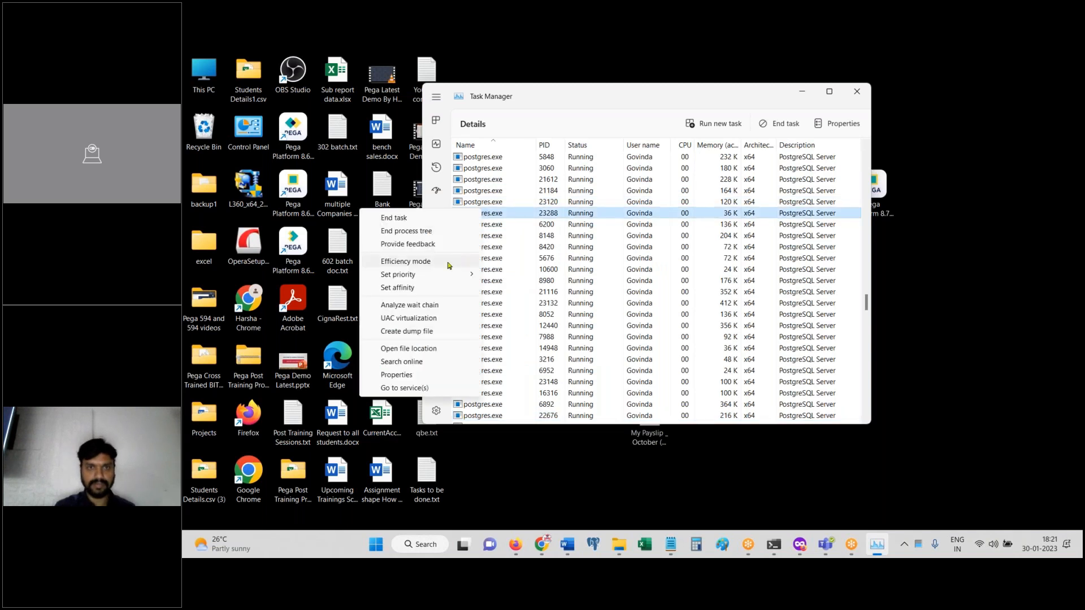
click(443, 231)
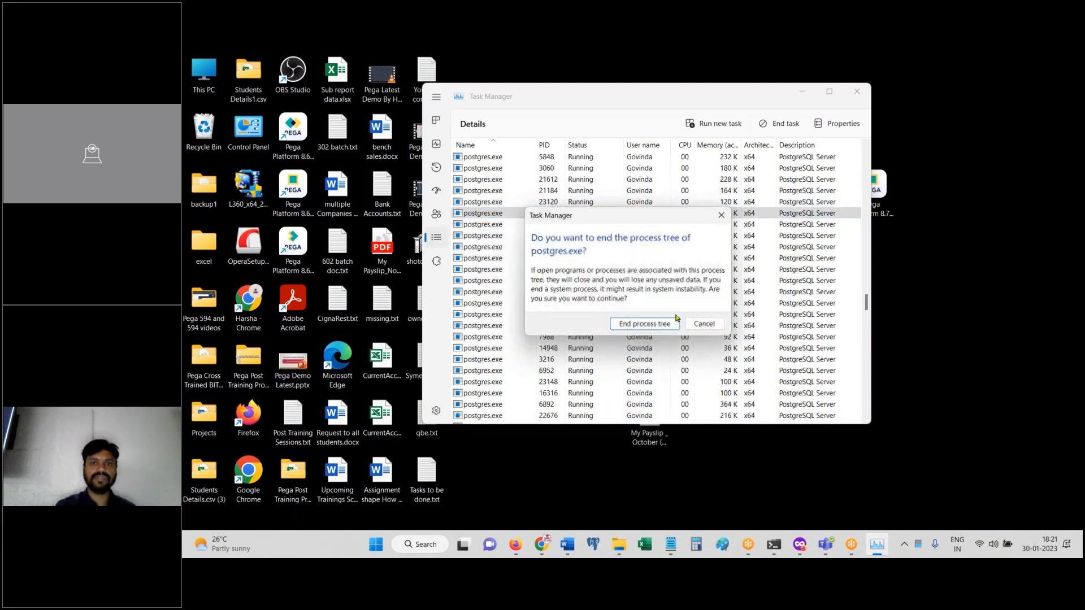
click(676, 322)
click(857, 91)
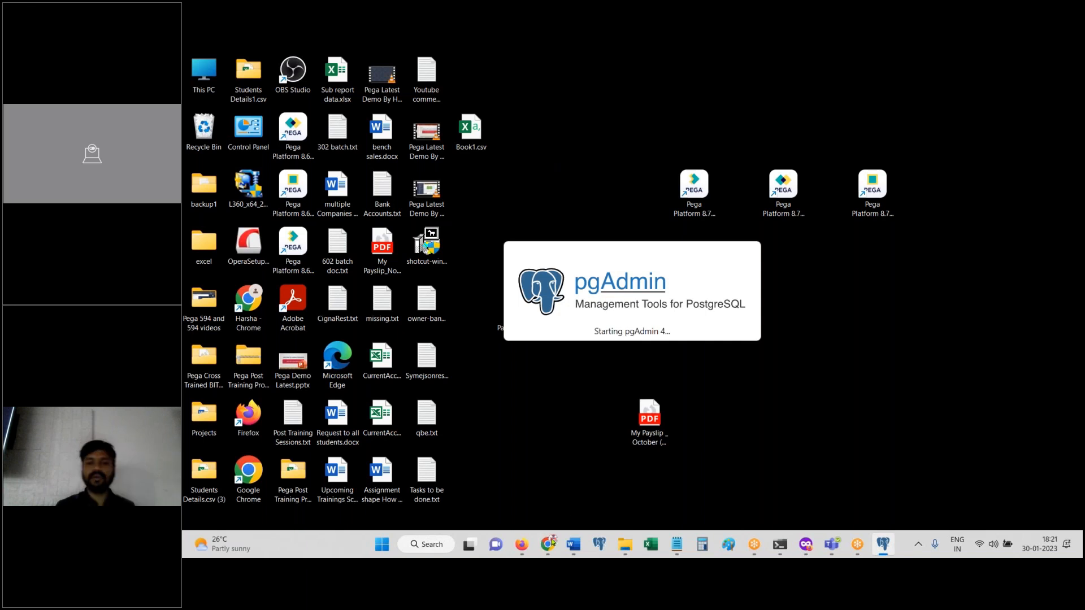
Step: Restore Dev Studio showing the 'Please Ener Personal Vehicle Details' AutoDetails form
click(522, 546)
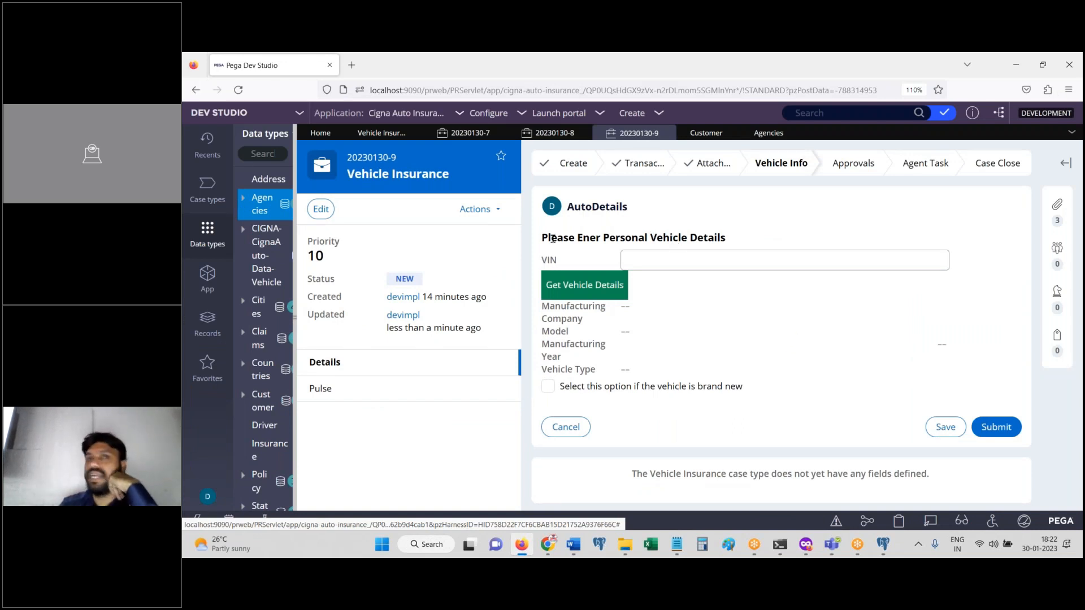
drag(543, 245, 738, 244)
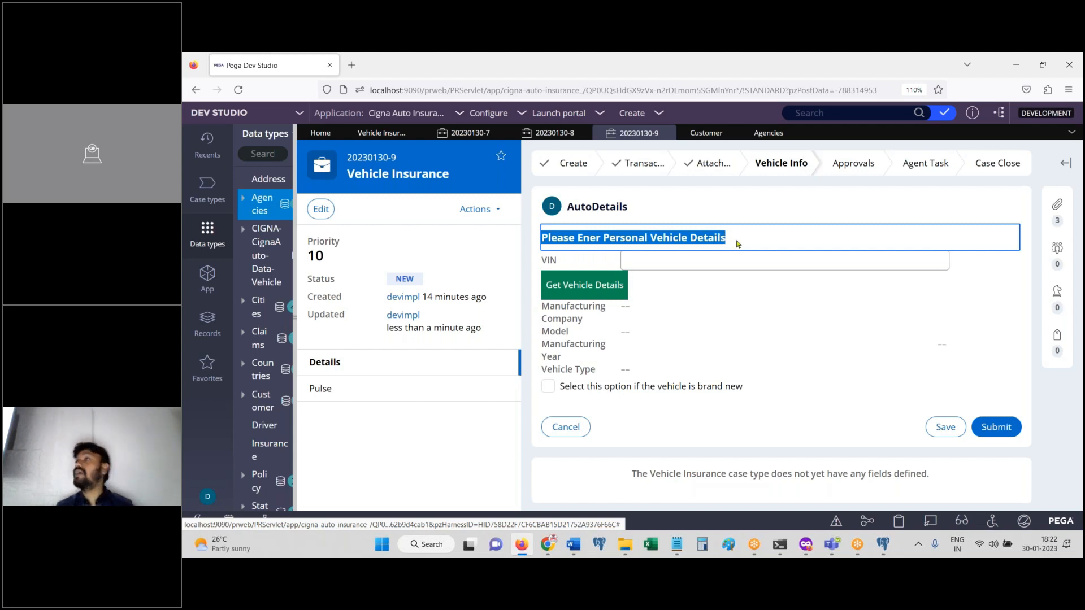
click(522, 544)
click(522, 545)
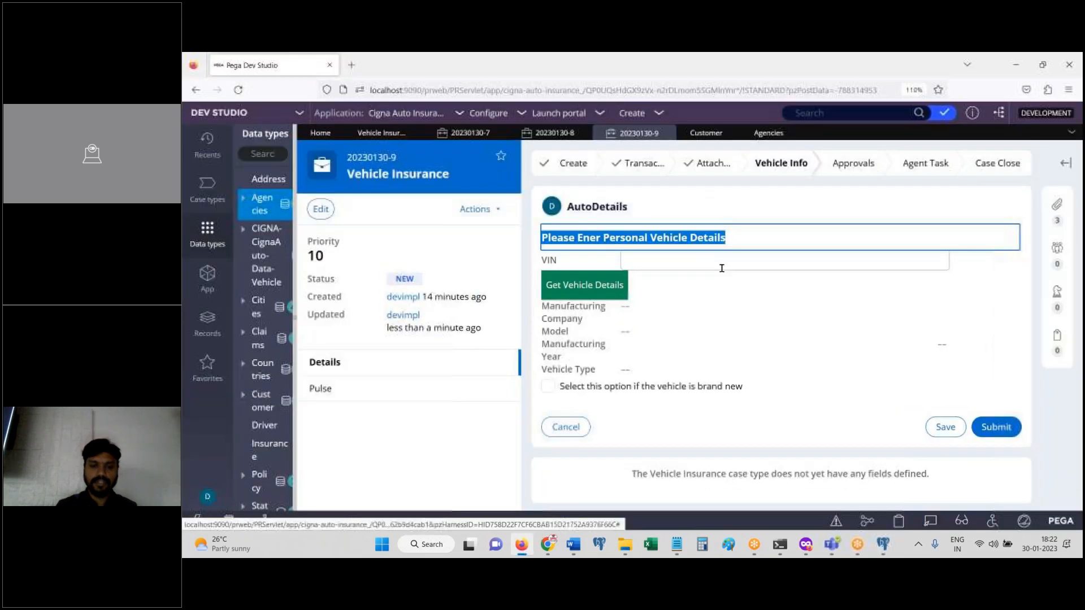
click(551, 393)
Step: Tick and untick the brand-new vehicle option, checking on pgAdmin's startup in between
click(548, 388)
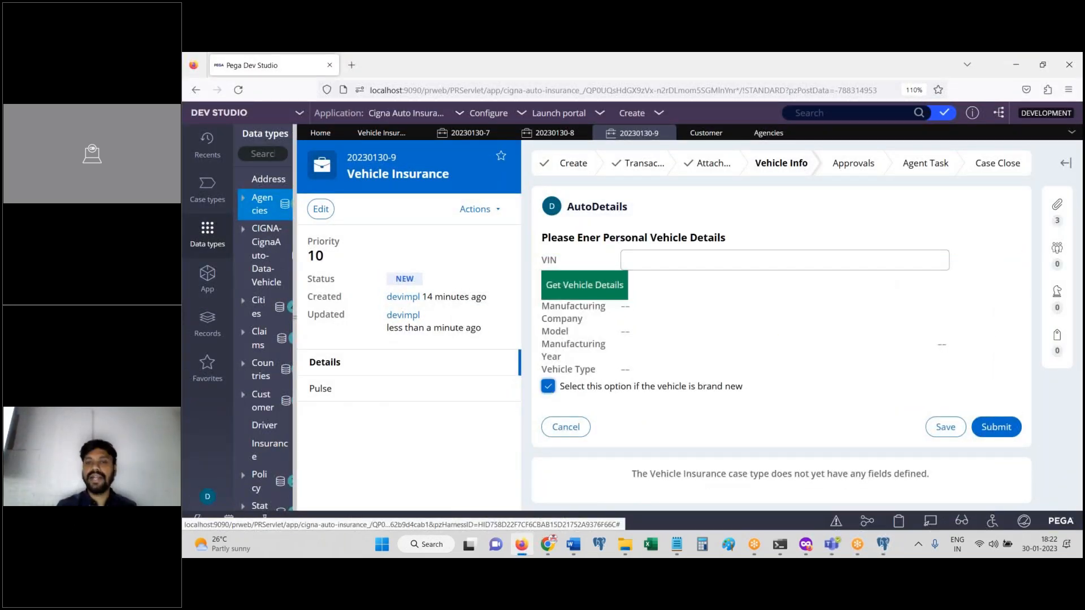
click(550, 388)
click(516, 553)
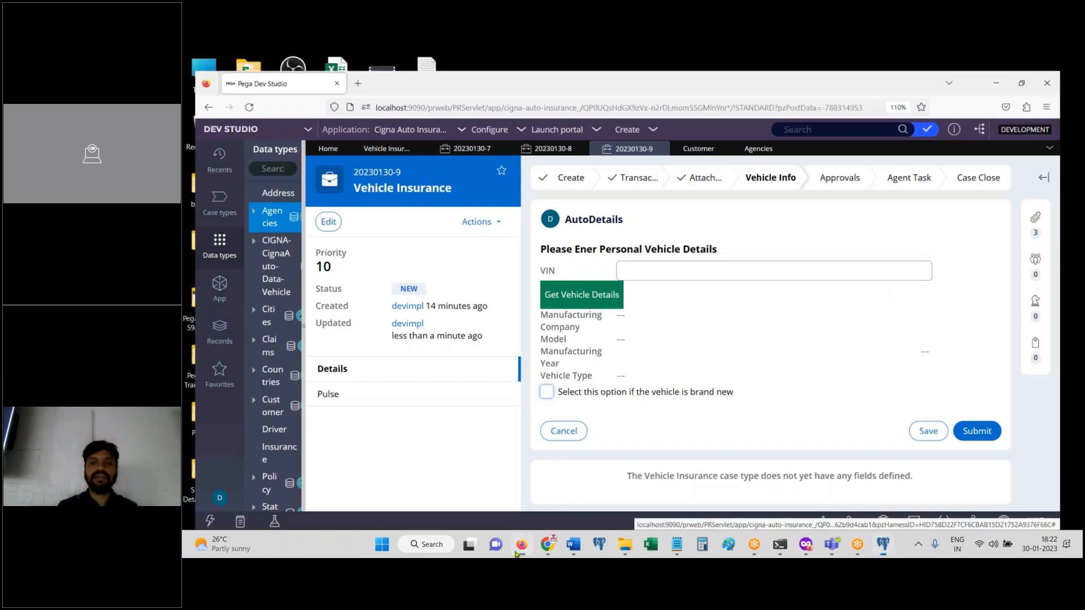
double_click(648, 310)
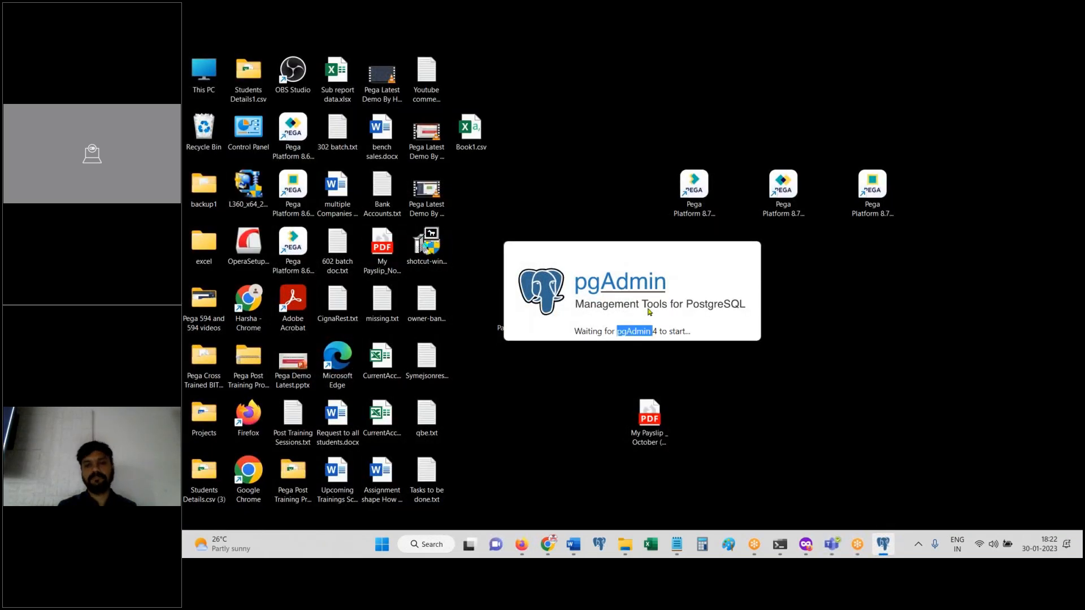
click(884, 552)
click(883, 552)
click(521, 545)
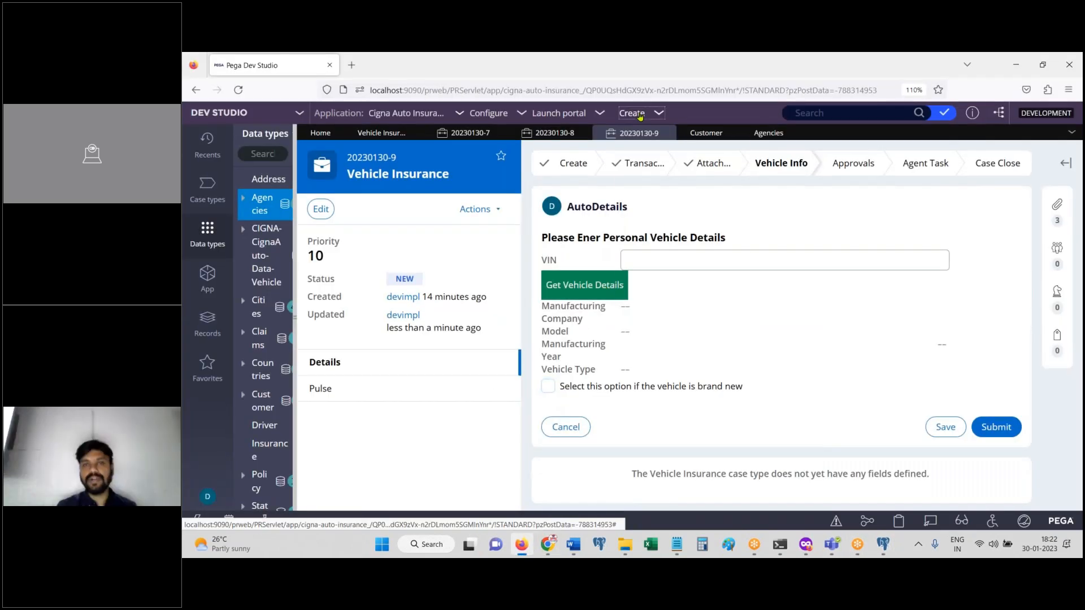
click(641, 114)
Step: Start a new Vehicle Insurance case and enter filler first/last names with gender Male
mouse_move(729, 128)
click(777, 129)
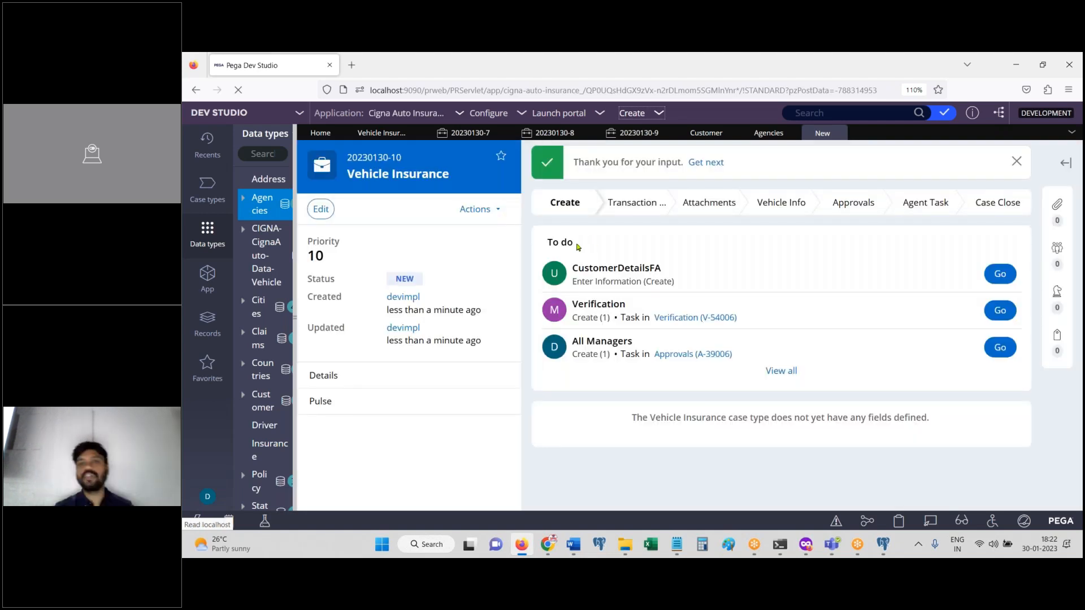
click(1000, 273)
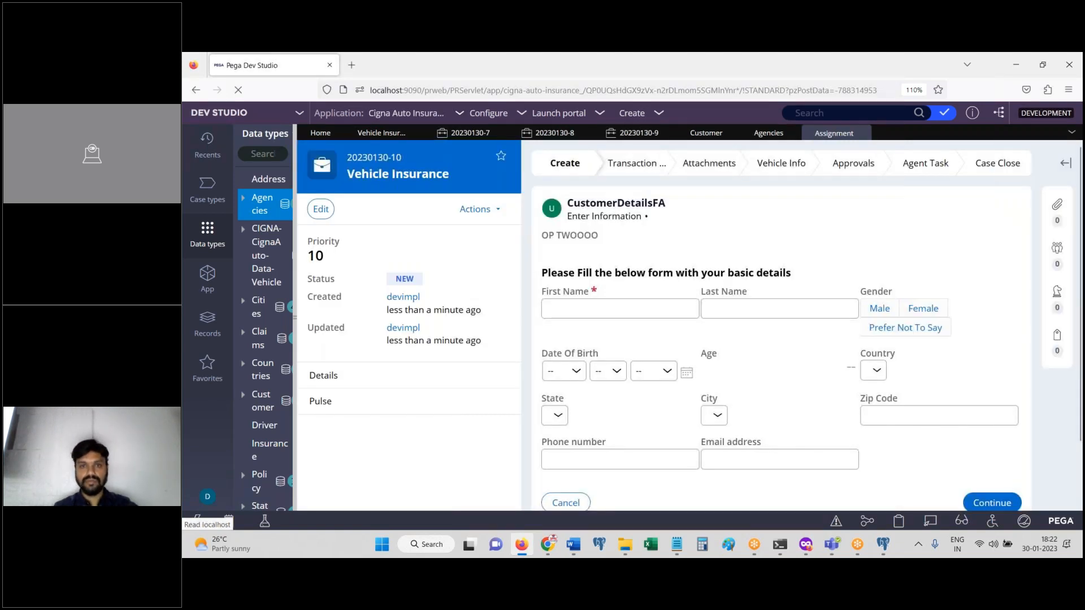
click(620, 309)
text(sdfsdf)
click(729, 309)
text(fdsfdsfds)
click(880, 309)
click(654, 371)
click(570, 371)
click(555, 316)
click(607, 372)
click(602, 273)
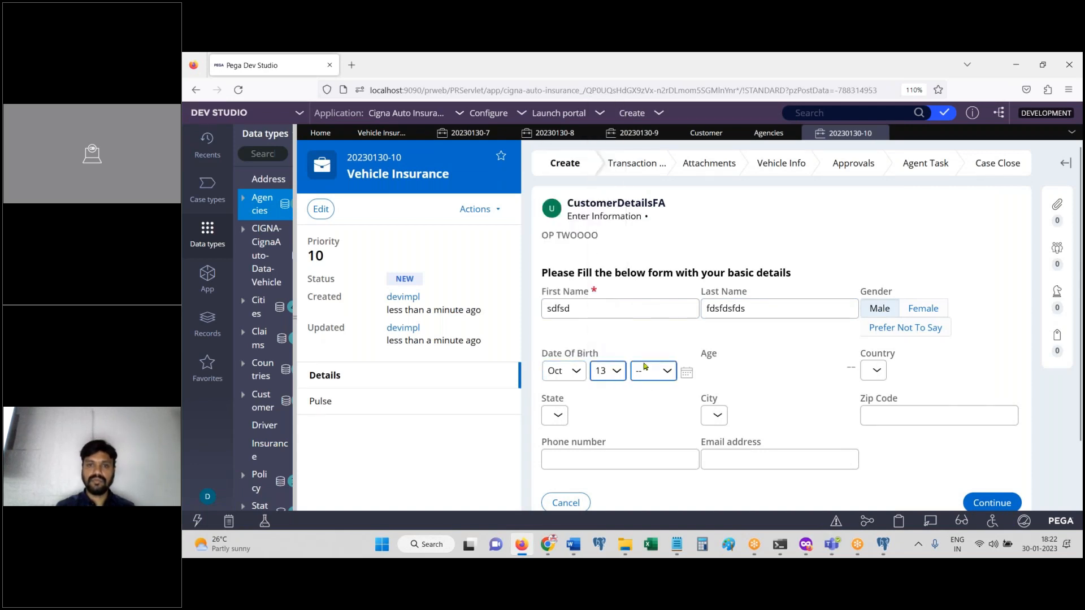
click(645, 366)
scroll(673, 329, down, 20)
click(673, 327)
click(676, 155)
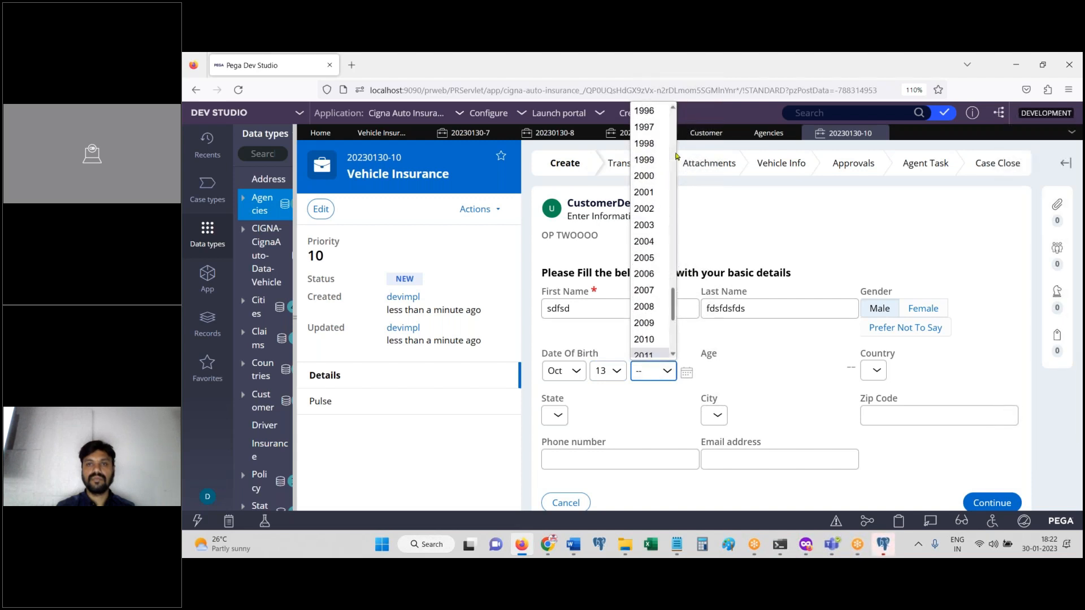
click(644, 111)
Step: Enter the zip code and phone number, then submit the customer details
click(875, 370)
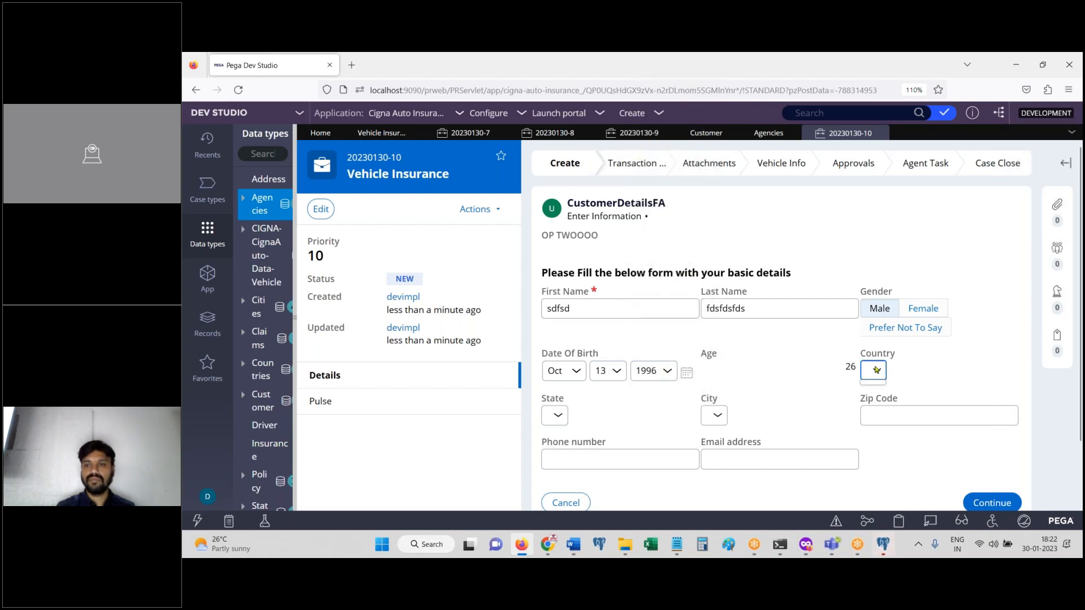
click(884, 417)
text(252525)
key(Tab)
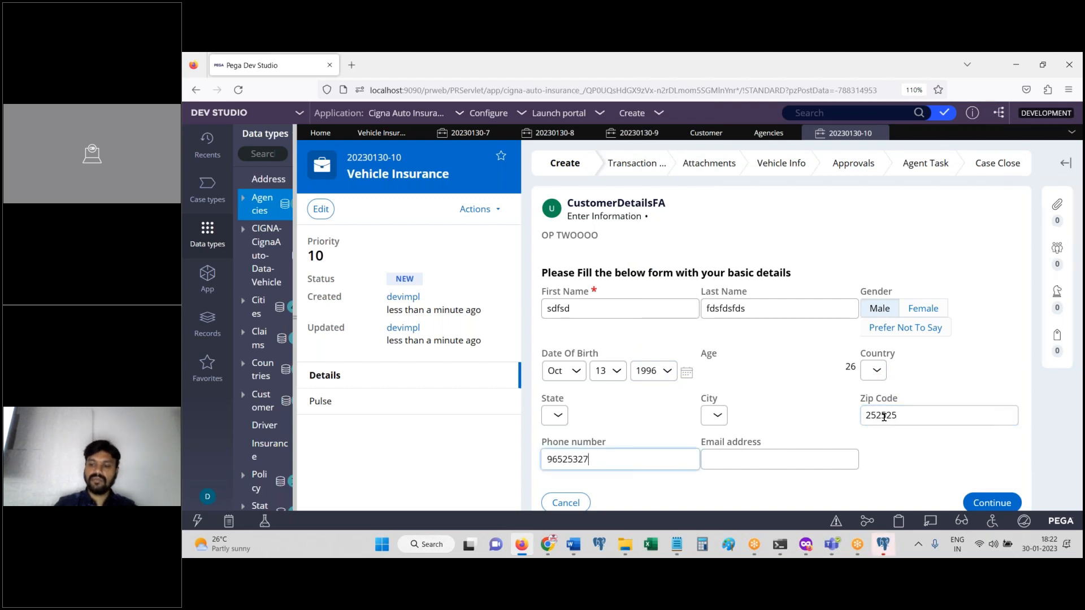
click(993, 502)
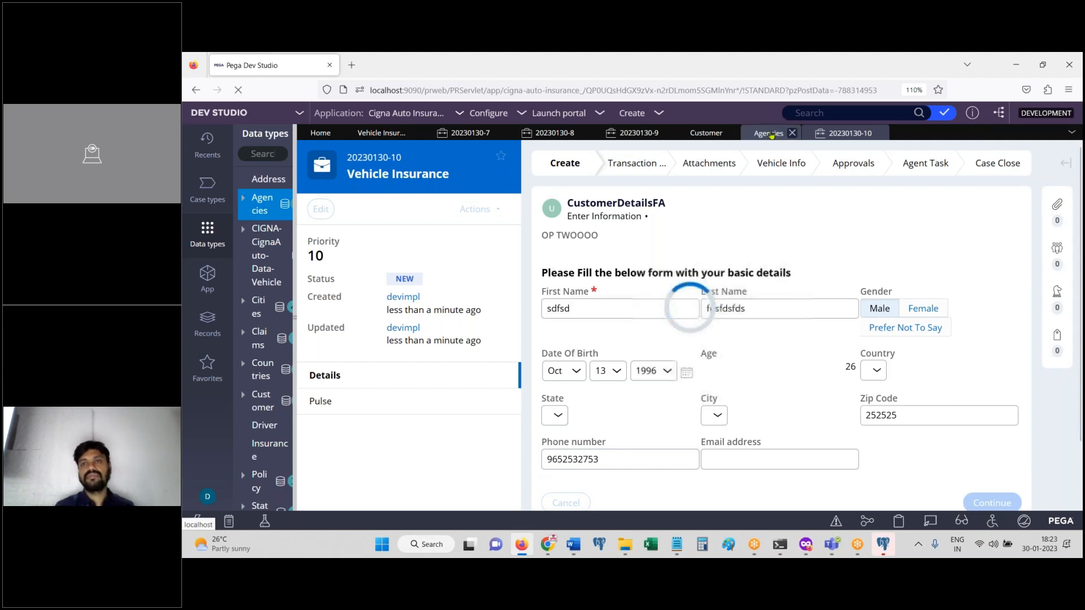
click(884, 547)
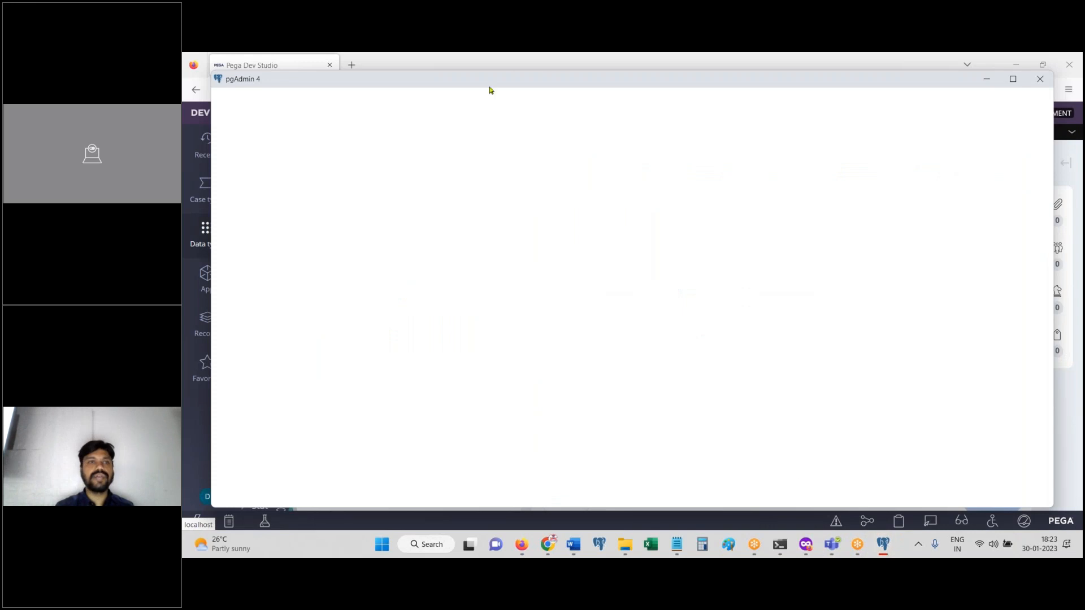
Step: Unlock pgAdmin with the master password and connect to the pega87 server
drag(591, 81, 511, 198)
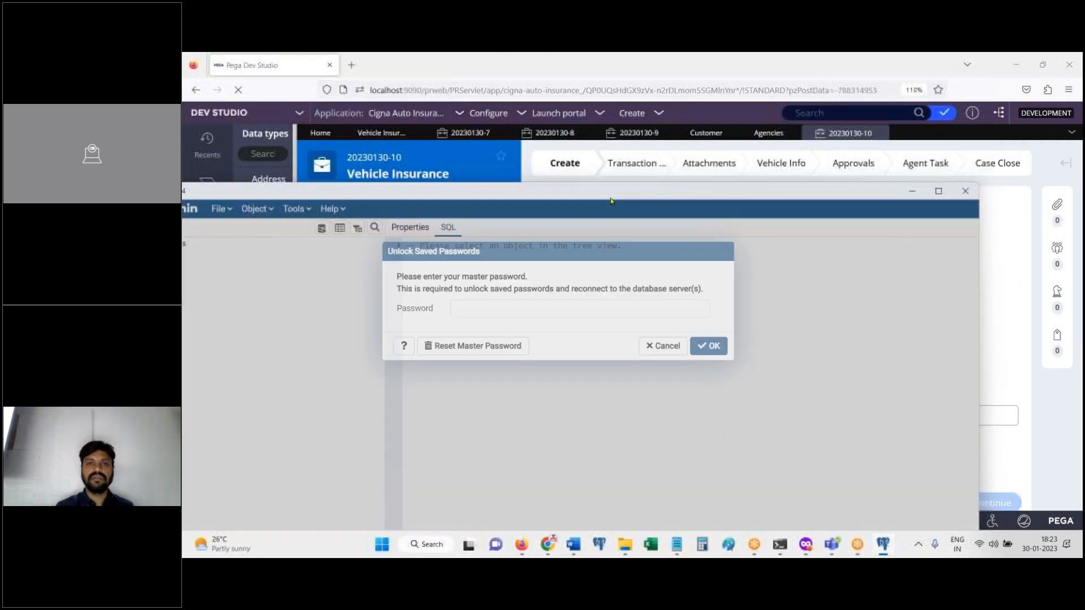
text(********)
key(Return)
click(938, 191)
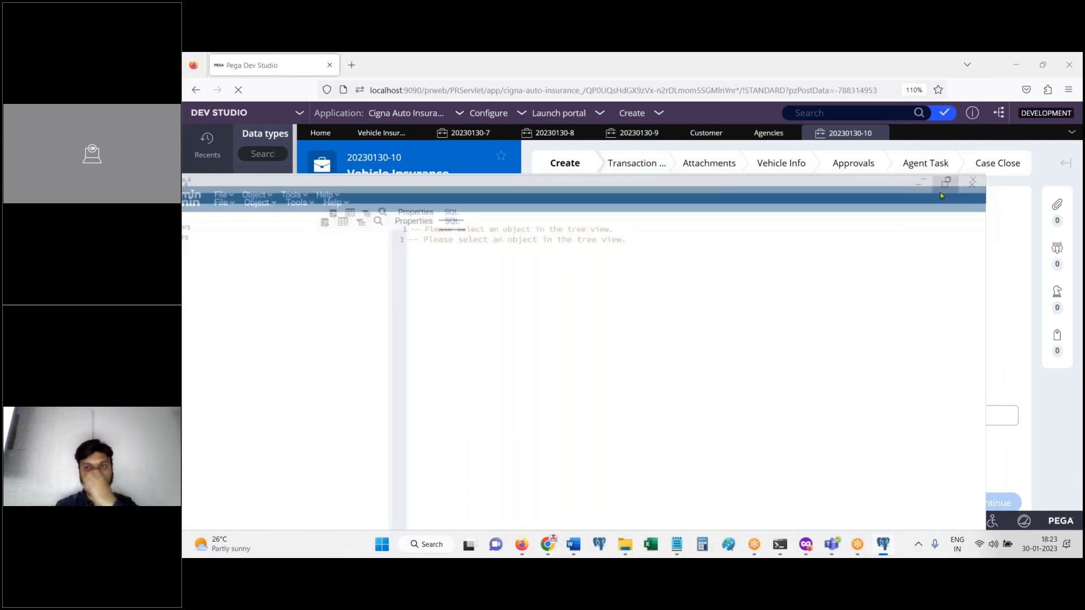
click(189, 110)
click(201, 136)
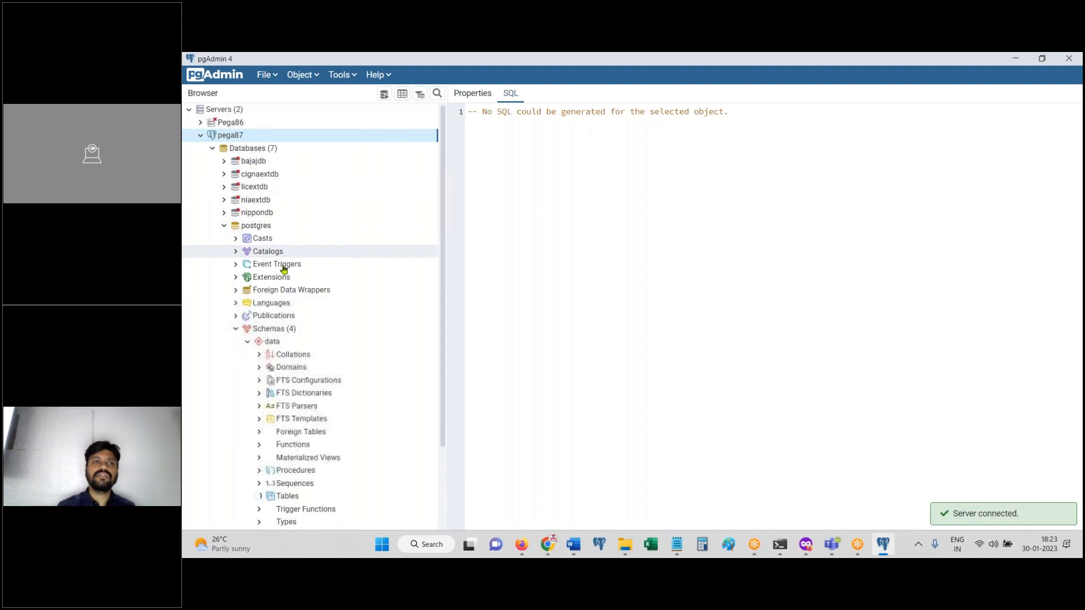
Step: View the first 100 rows of the vehicle table in cignaextdb's public schema
click(259, 176)
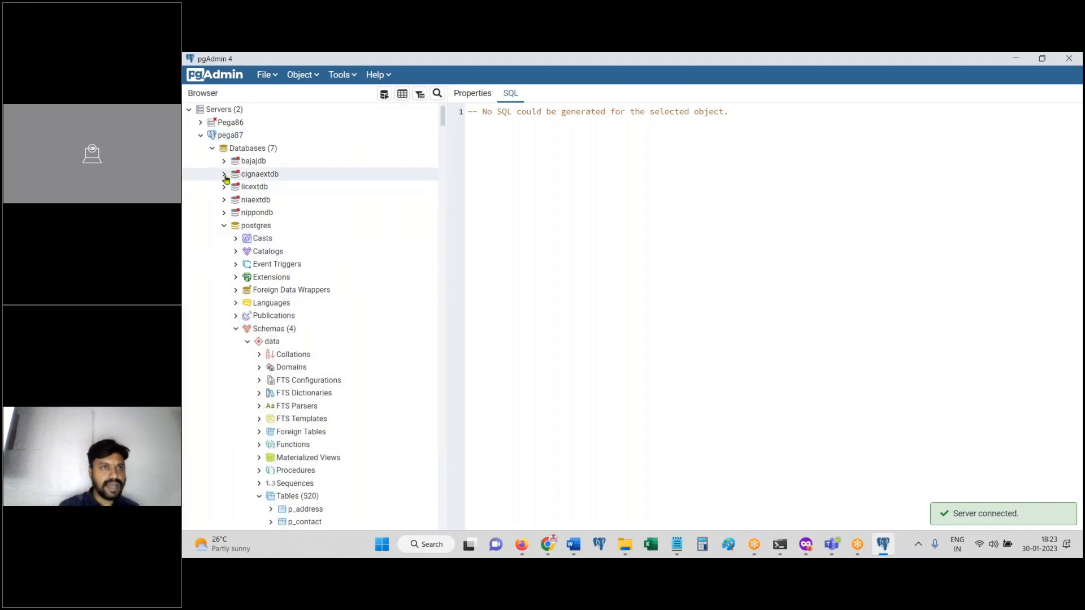
click(224, 174)
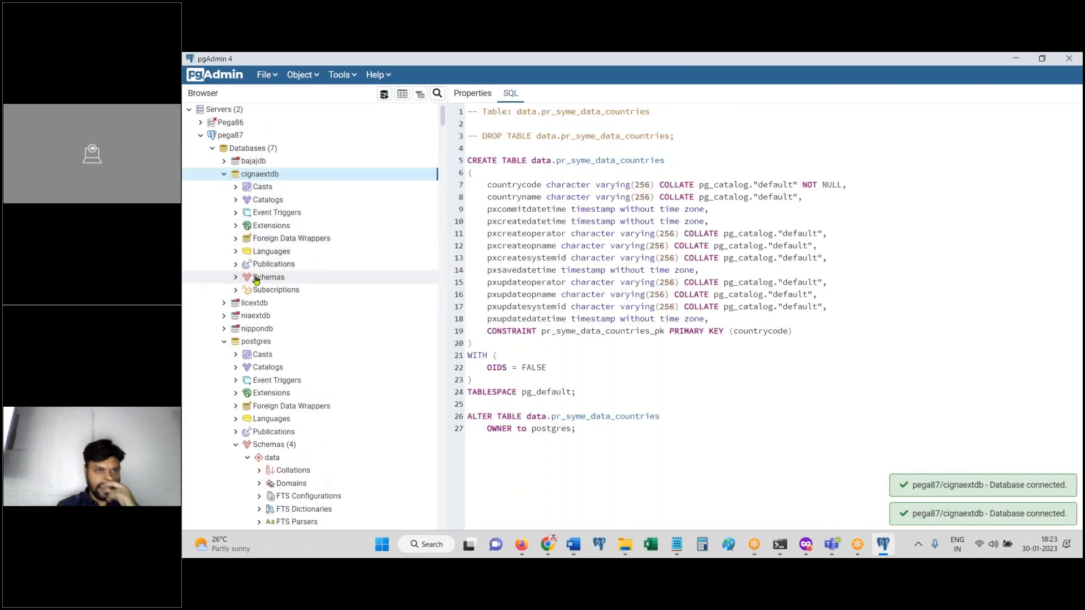
click(237, 279)
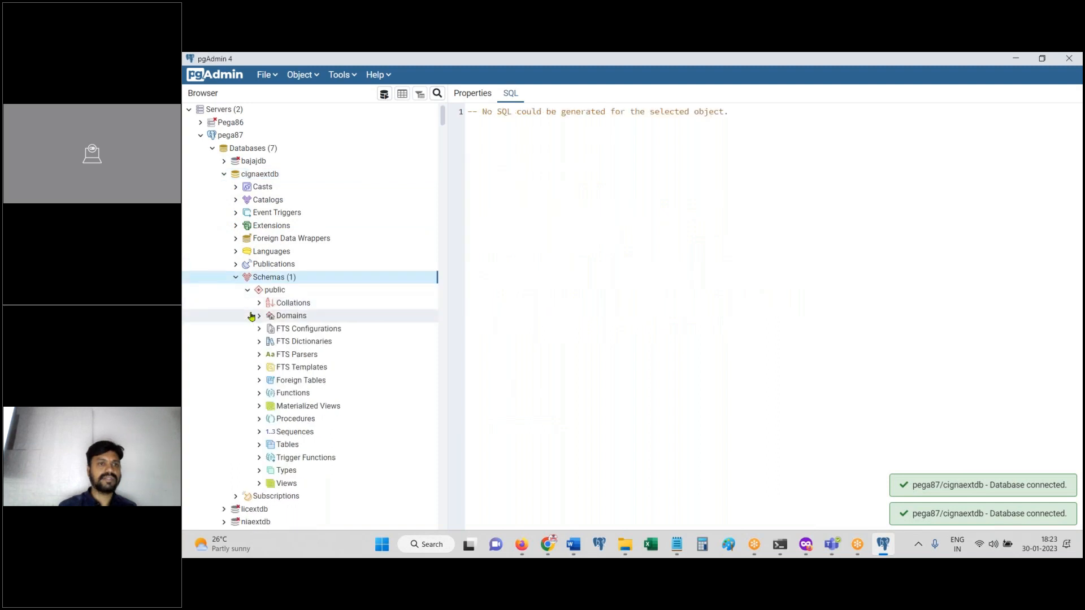
click(295, 446)
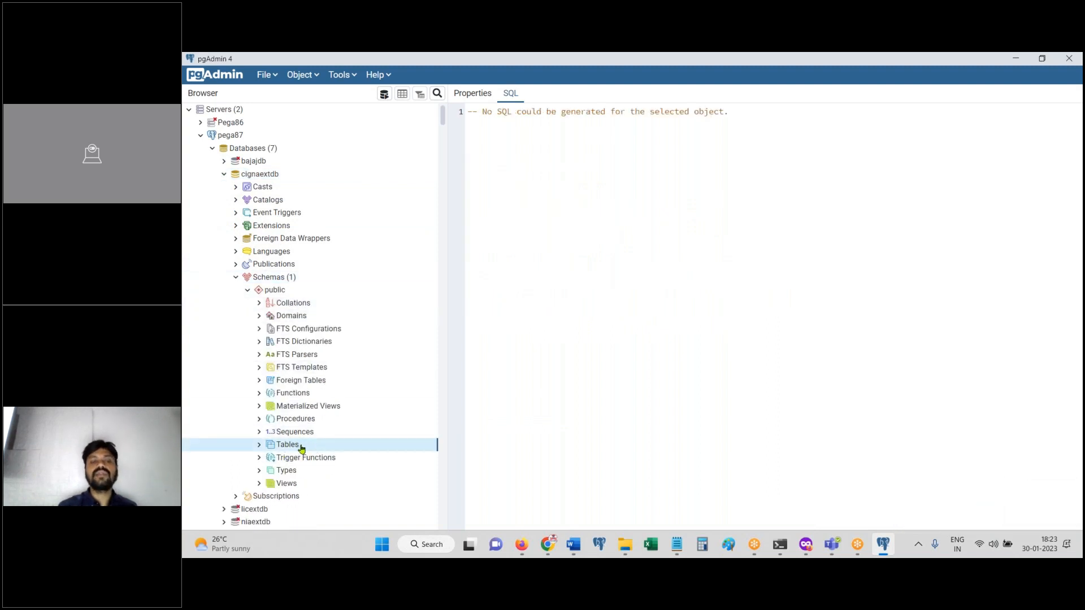
click(260, 446)
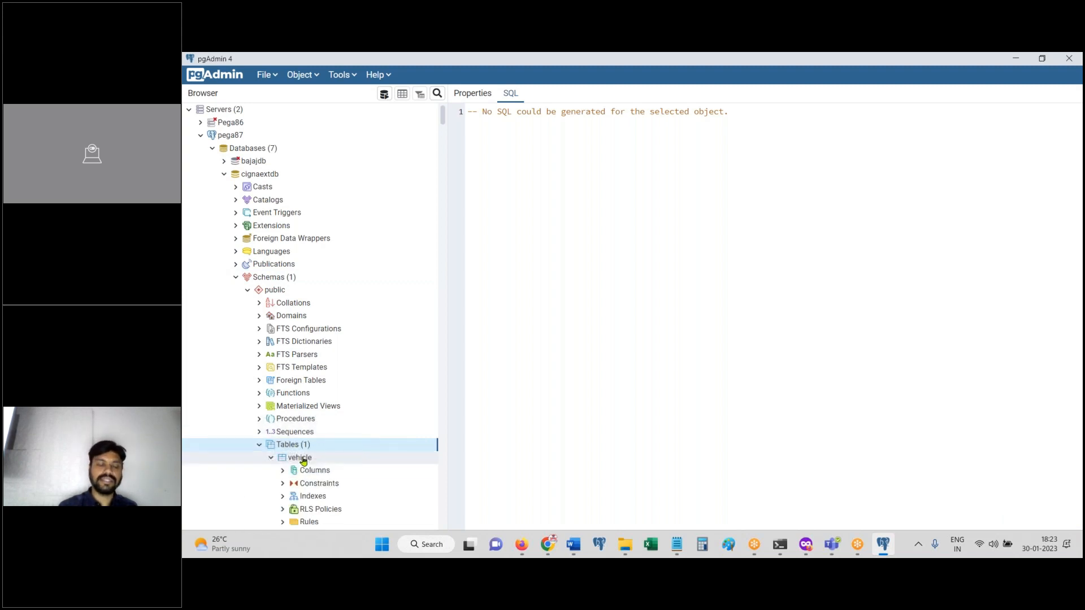
right_click(303, 459)
mouse_move(373, 404)
click(452, 417)
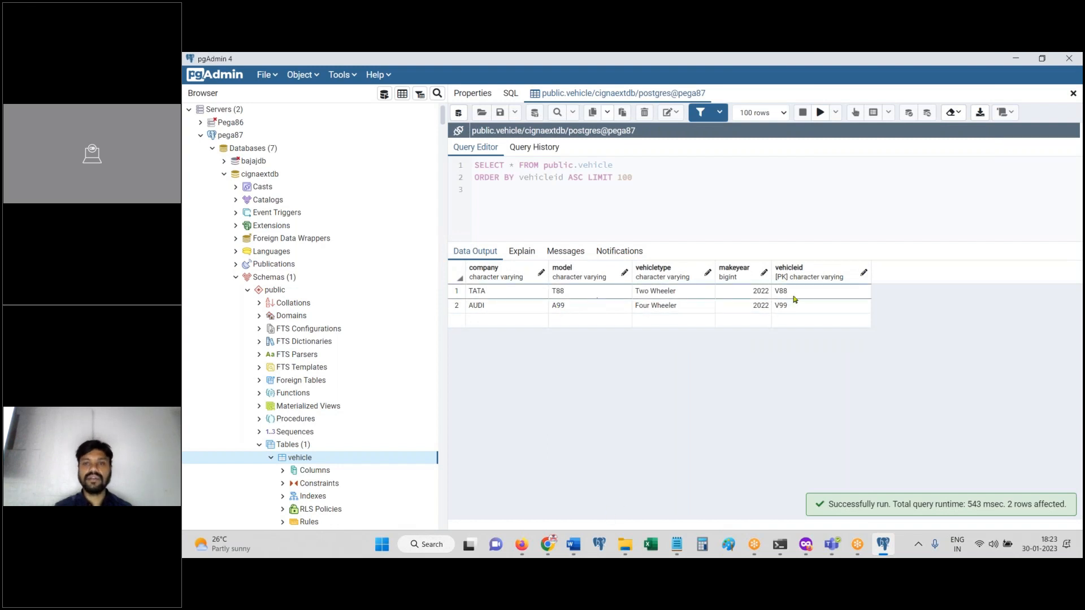
click(521, 544)
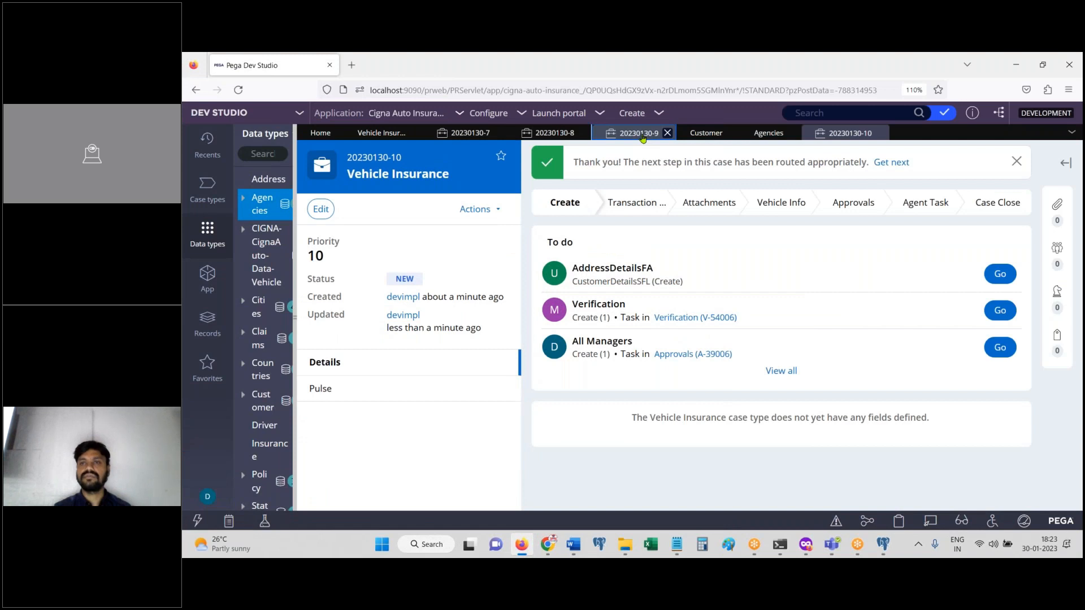
Step: Fetch vehicle details for VIN V88 on case 20230130-9
click(643, 135)
click(672, 258)
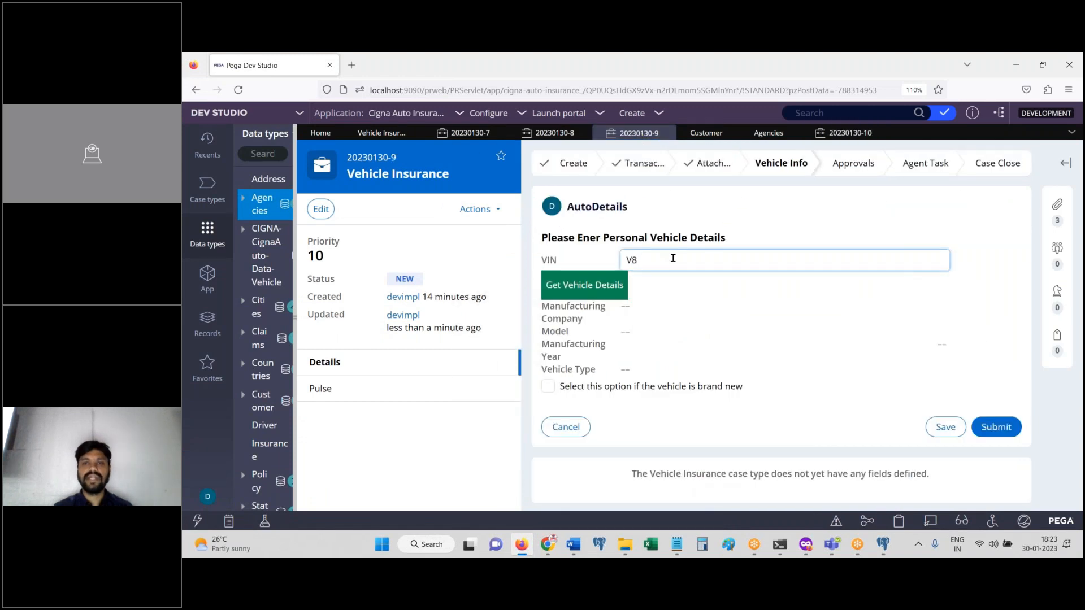
click(592, 288)
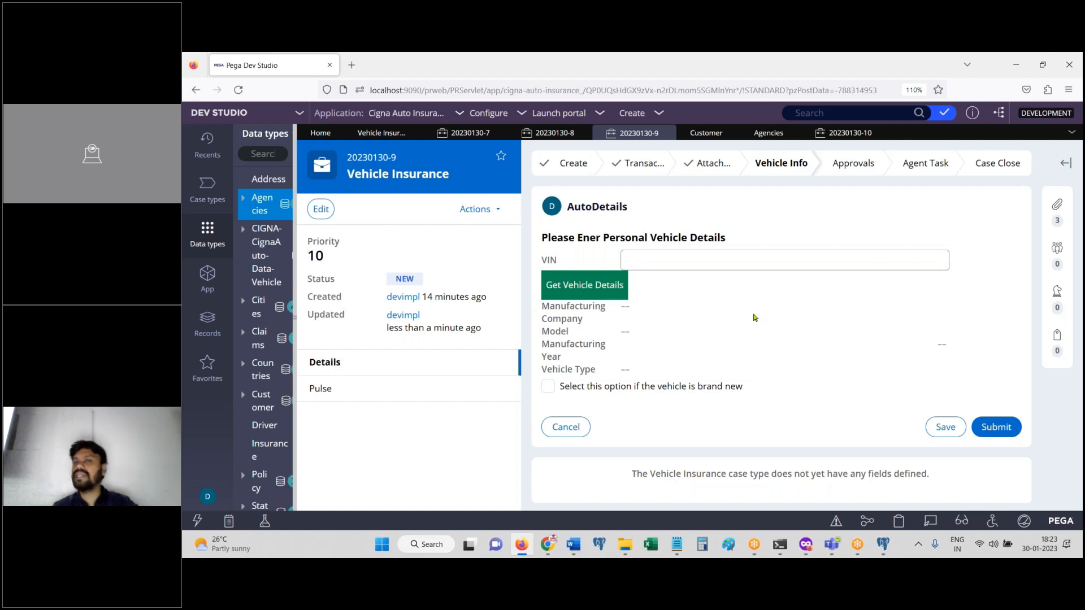
click(648, 266)
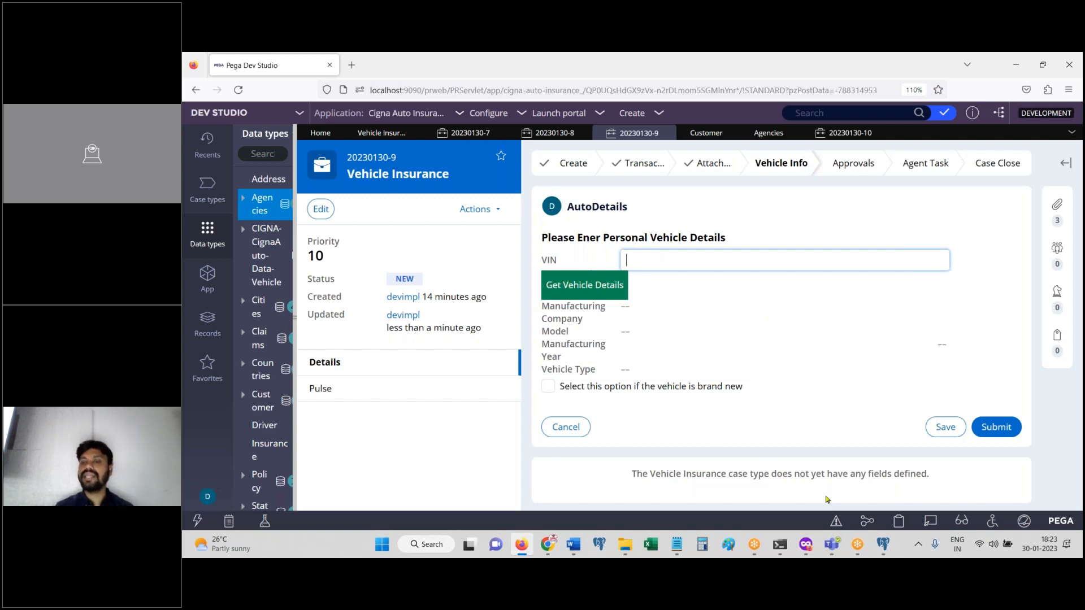
Step: Compare the form against pgAdmin's vehicle records, then bring up the Notepad topic list
click(885, 551)
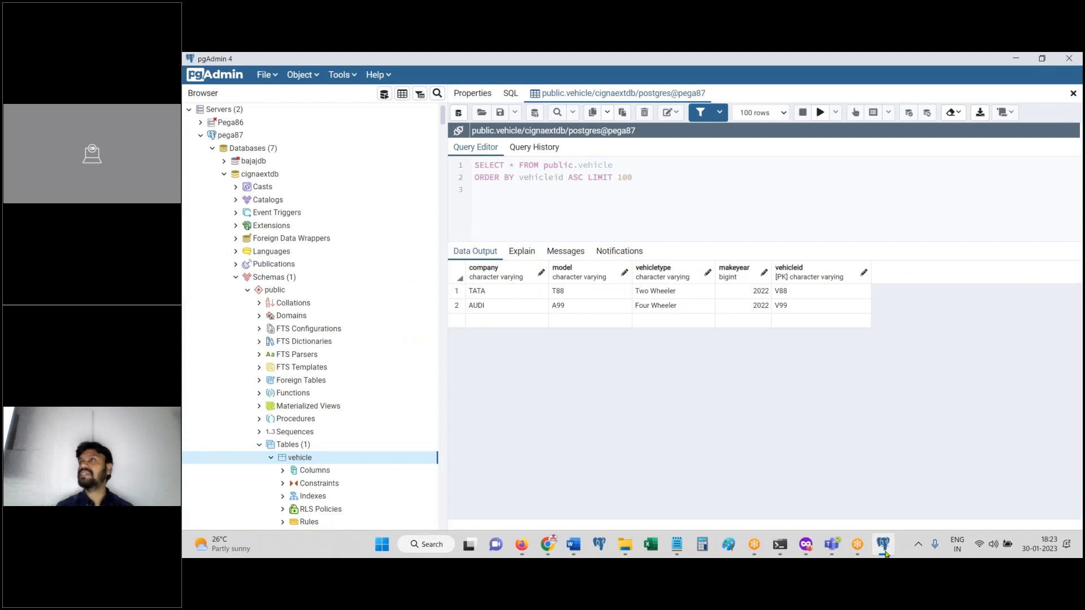
click(883, 551)
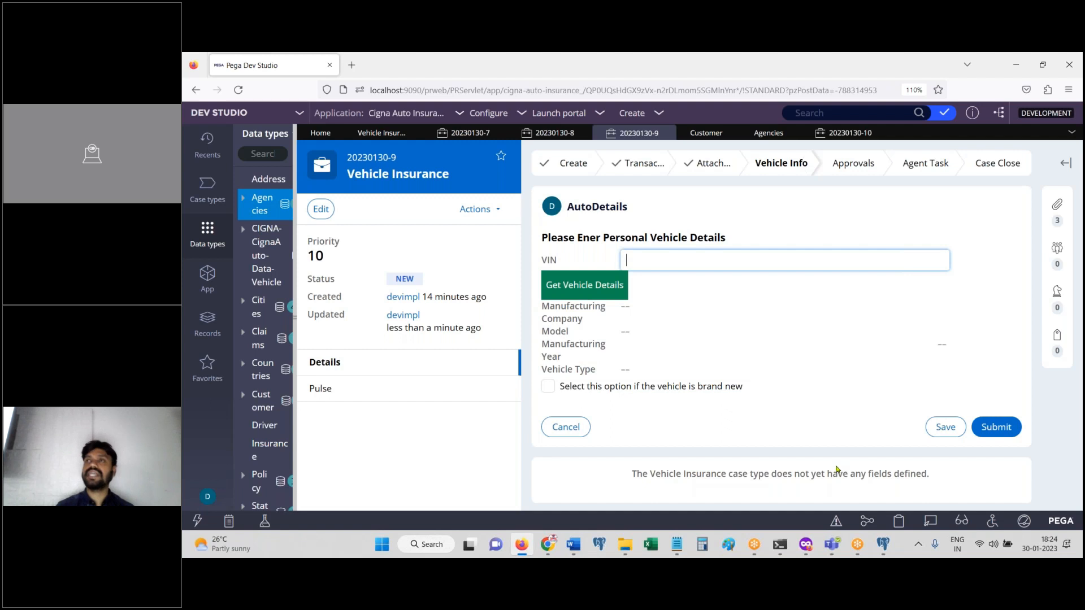
click(884, 549)
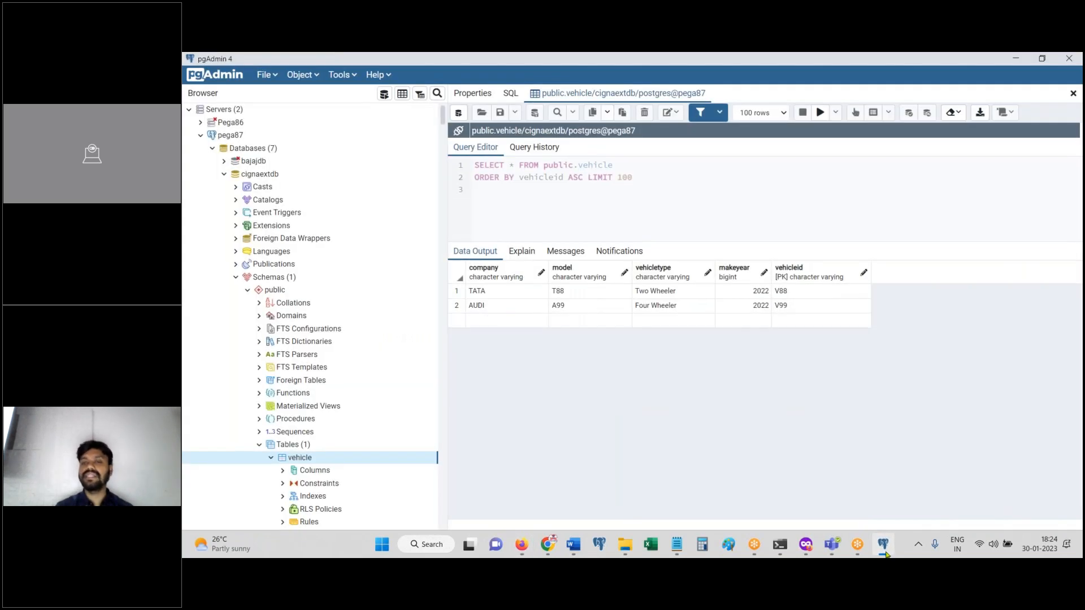
click(883, 545)
mouse_move(677, 544)
click(734, 497)
Step: Append 'Web Services + connectors' after a blank line, correcting typos, and save the notes
key(super+Up)
key(Return)
key(Return)
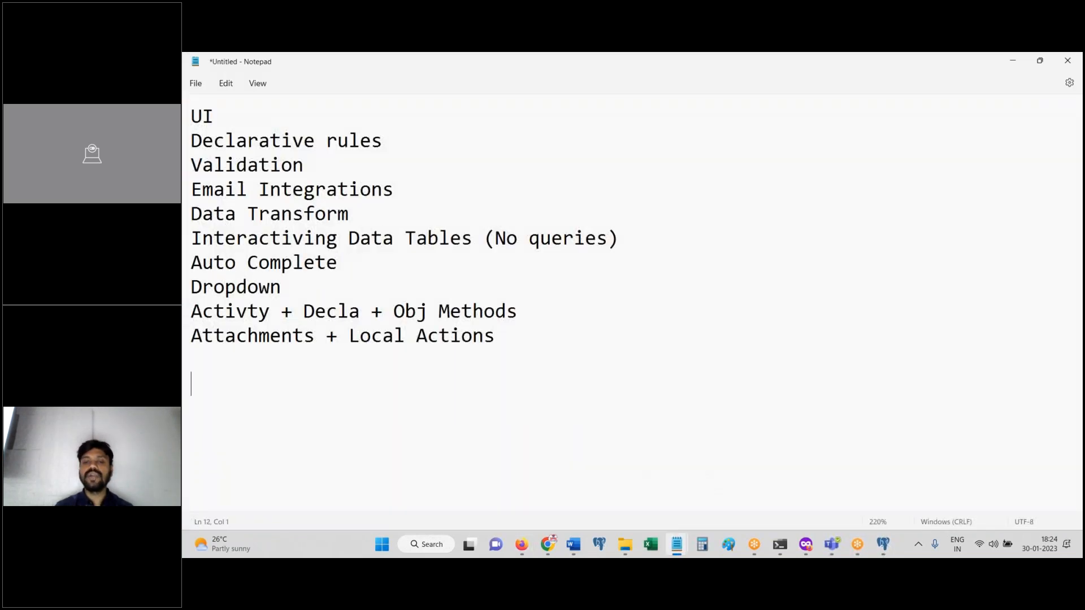
text(Web Seri)
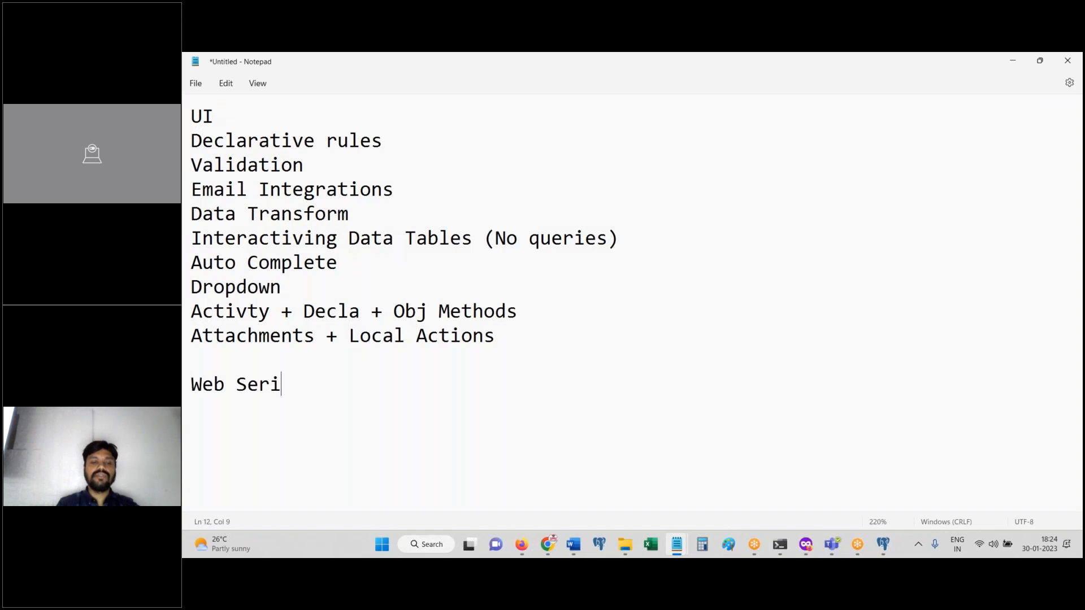
text(vices + connections)
key(BackSpace)
key(BackSpace)
key(BackSpace)
key(BackSpace)
key(BackSpace)
text(ors)
key(BackSpace)
key(BackSpace)
key(BackSpace)
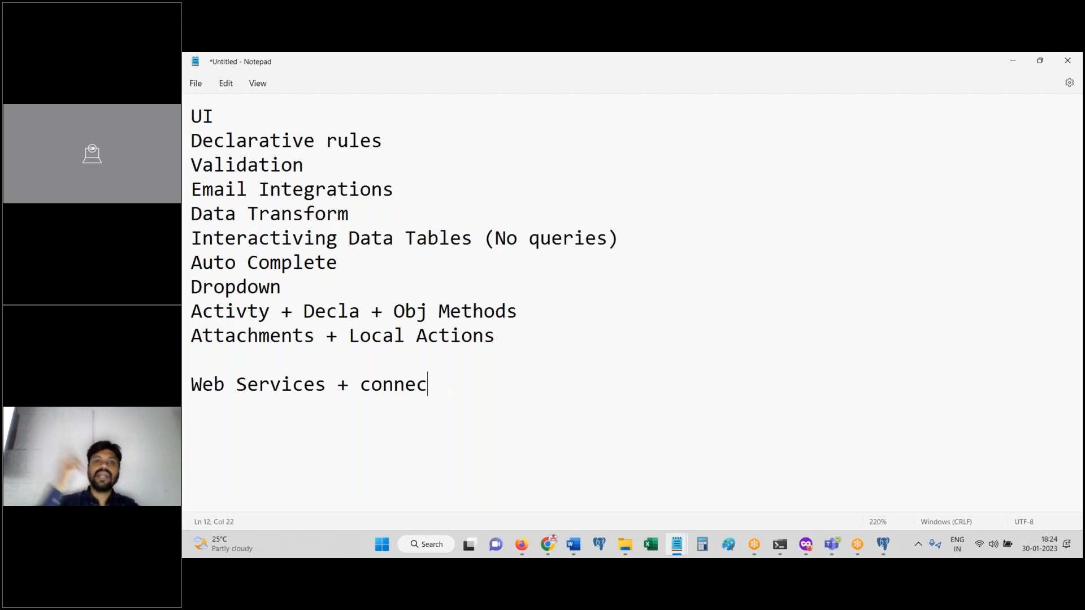
key(BackSpace)
text(ctors)
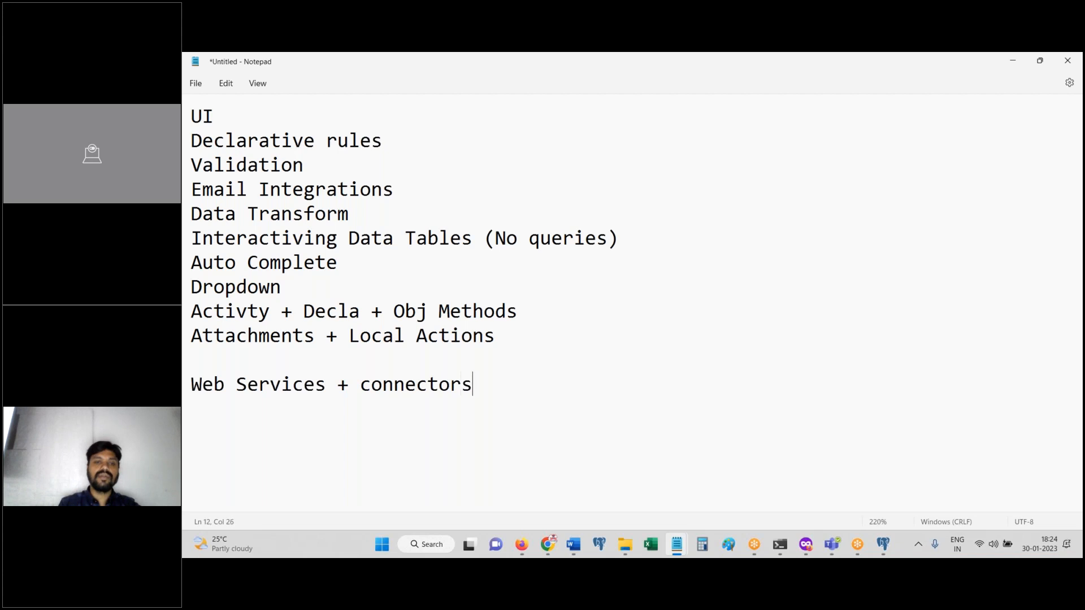
key(Return)
key(ctrl+s)
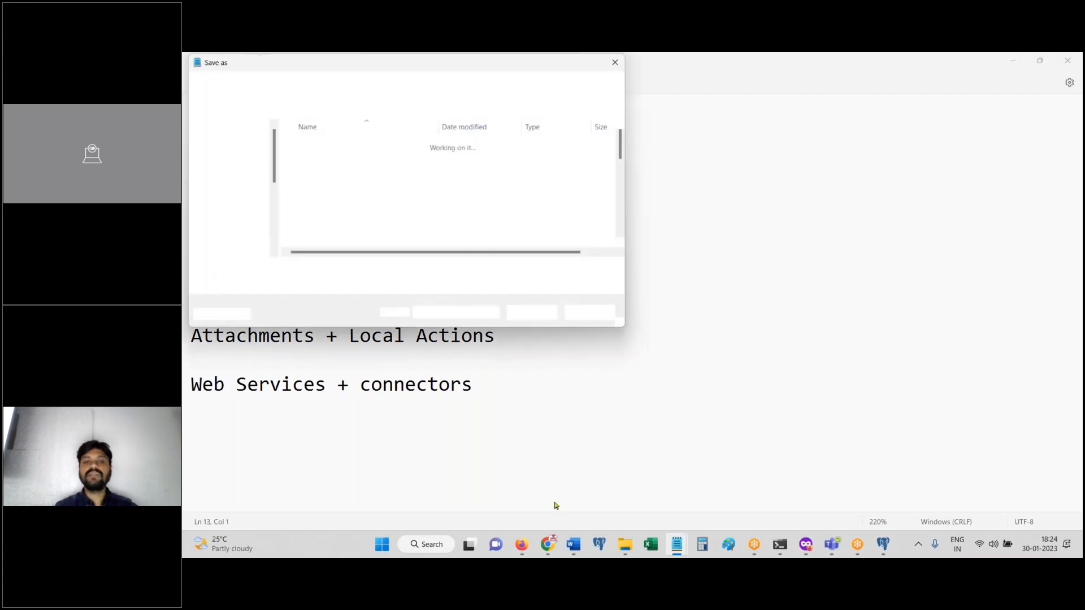
Step: Discard the Notepad changes and submit the AutoDetails step of case 20230130-9
click(589, 314)
click(522, 545)
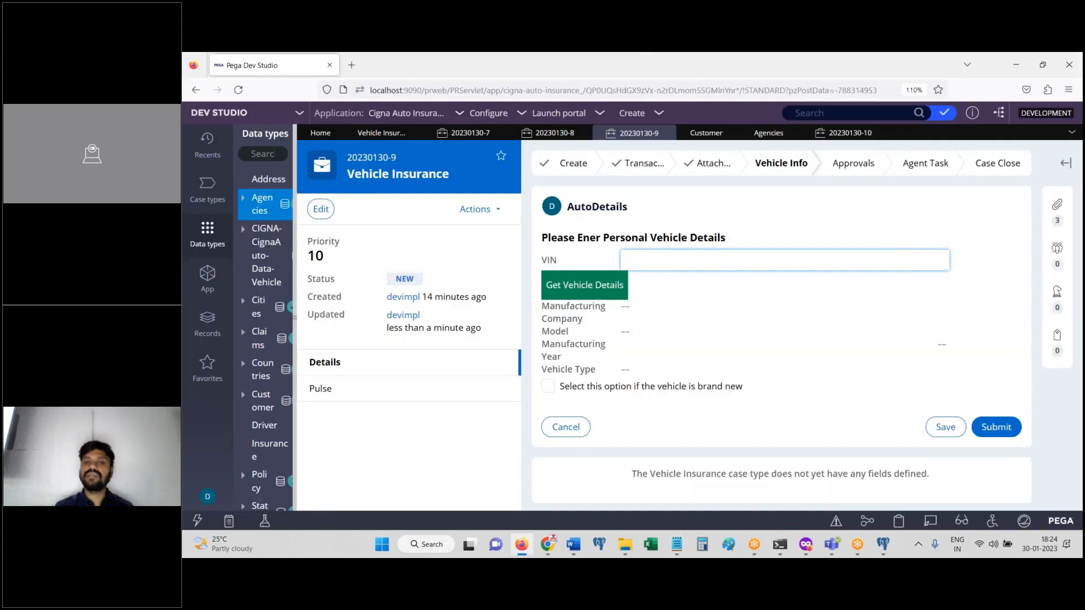
click(850, 136)
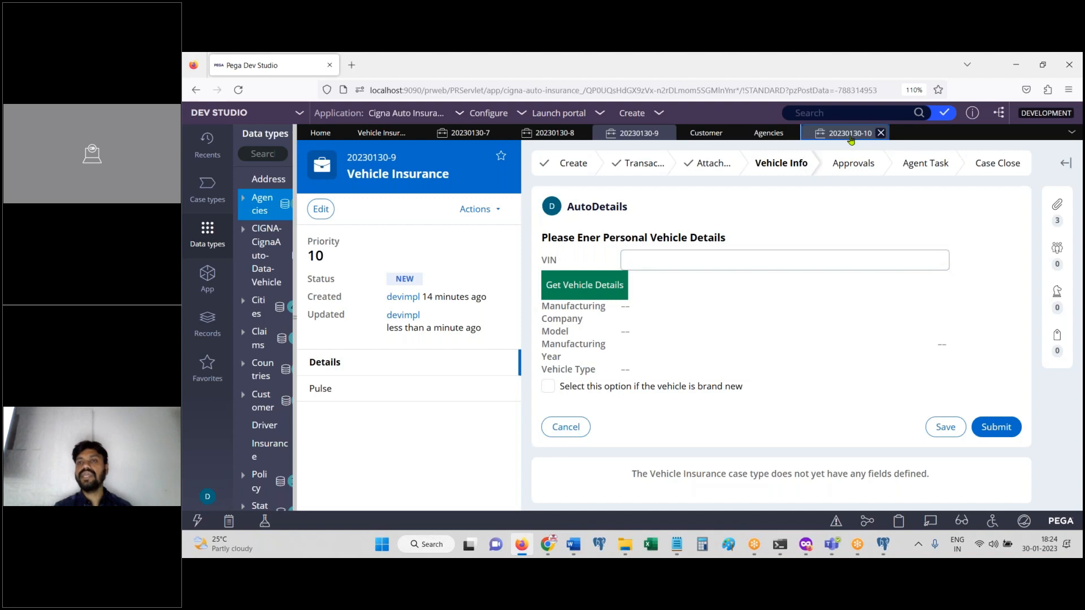
click(636, 134)
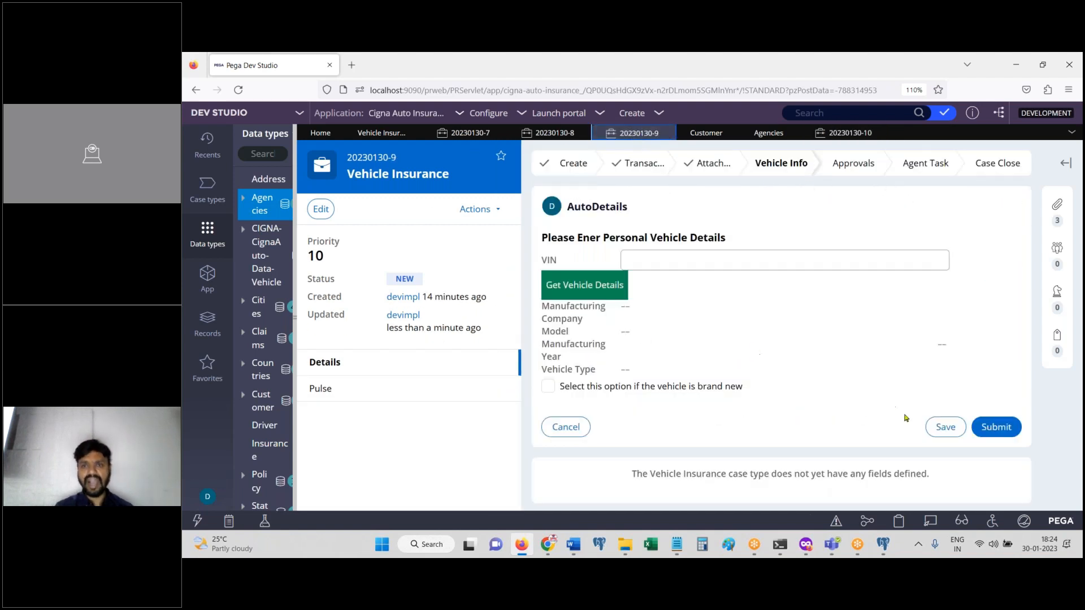
click(996, 427)
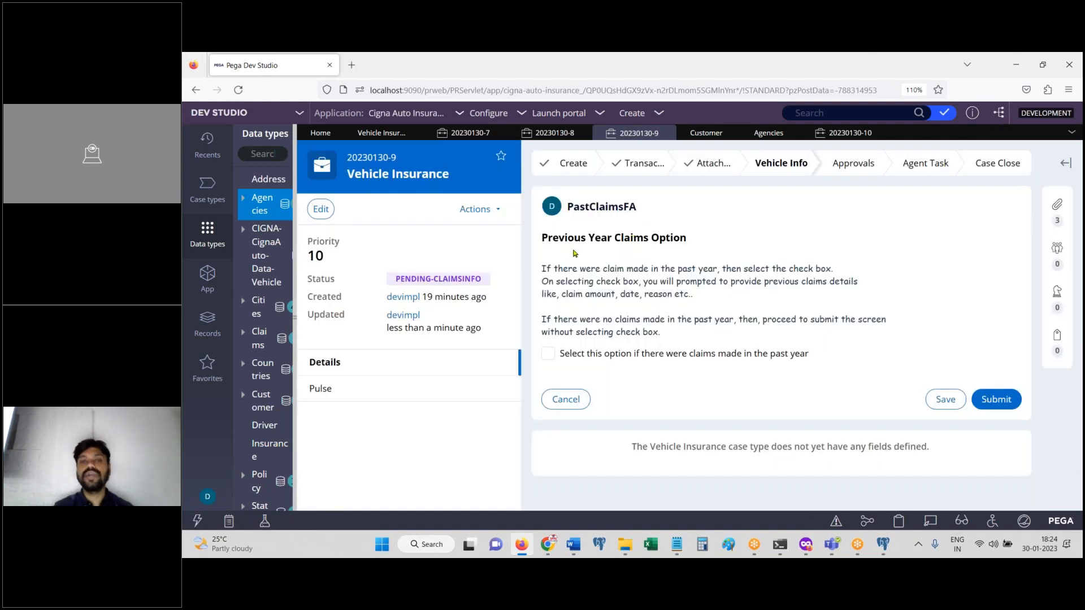
Step: Mark that claims were made in the past year to reveal the claims details
click(548, 355)
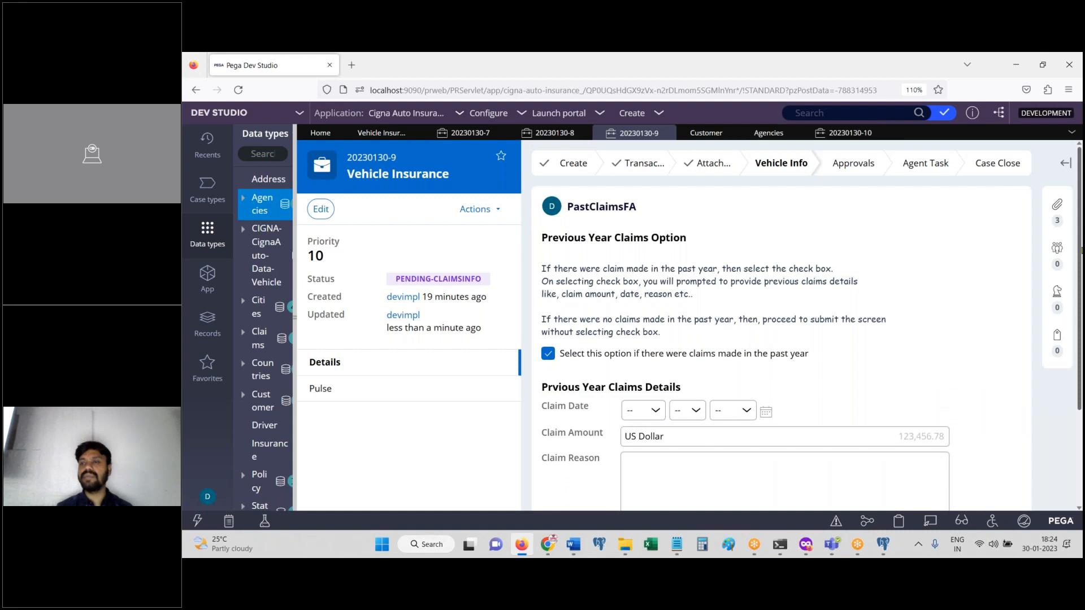
scroll(534, 260, down, 2)
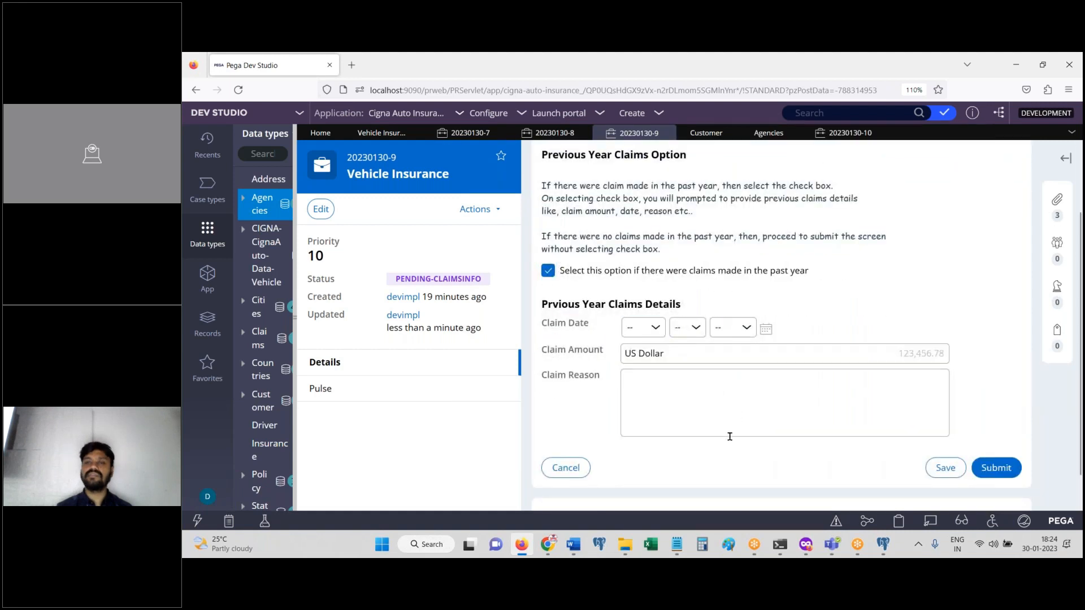
click(549, 271)
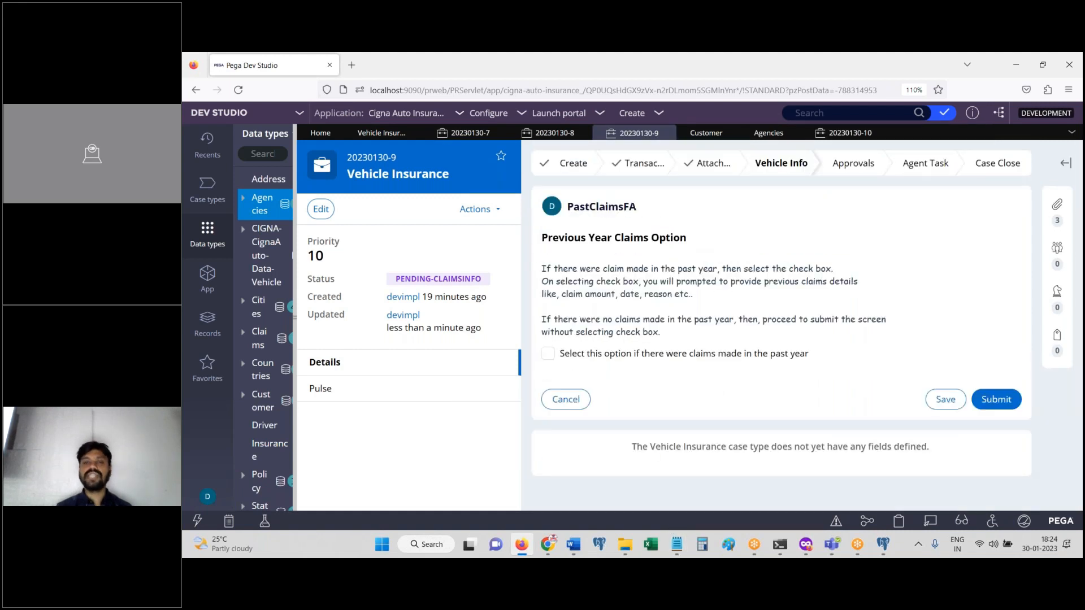
click(548, 354)
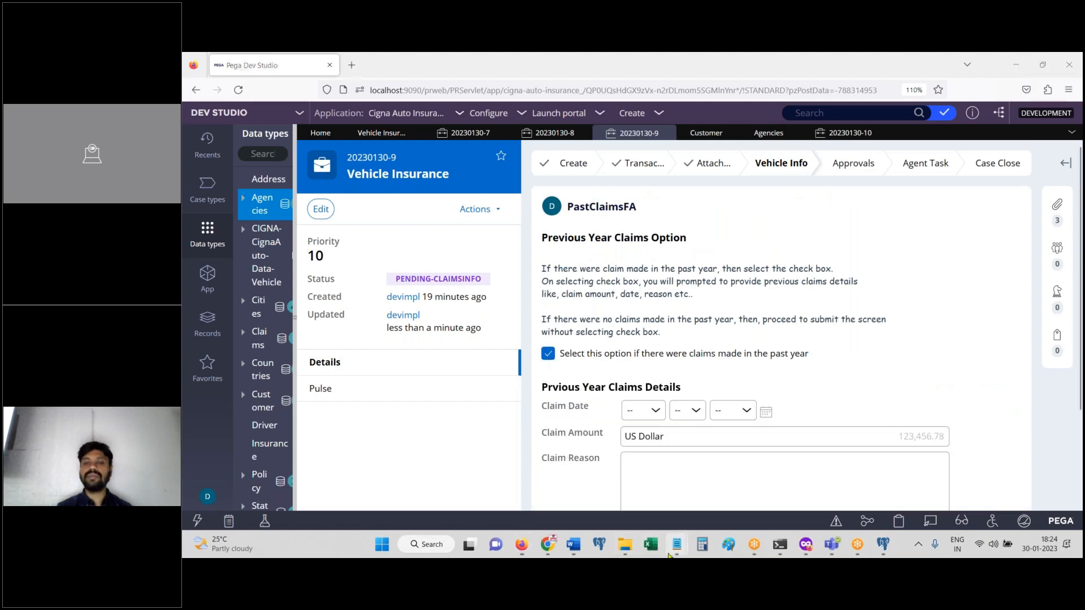
mouse_move(677, 545)
click(634, 446)
Step: Add 'Visibility + when rules' as the new Notepad topic and return to the Pega case
text(Visibility + wh)
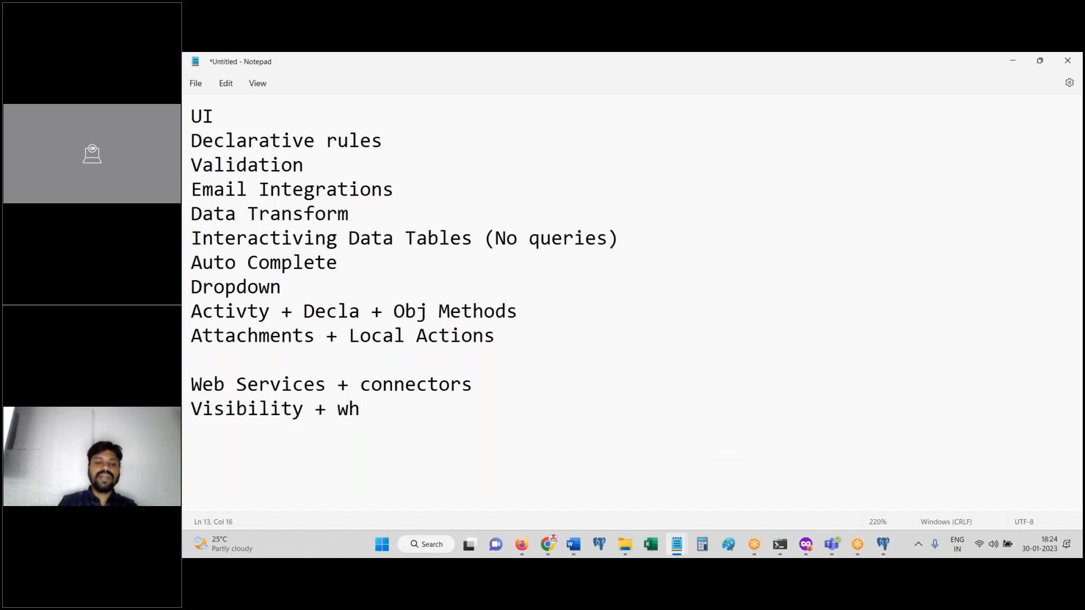
text(en rules)
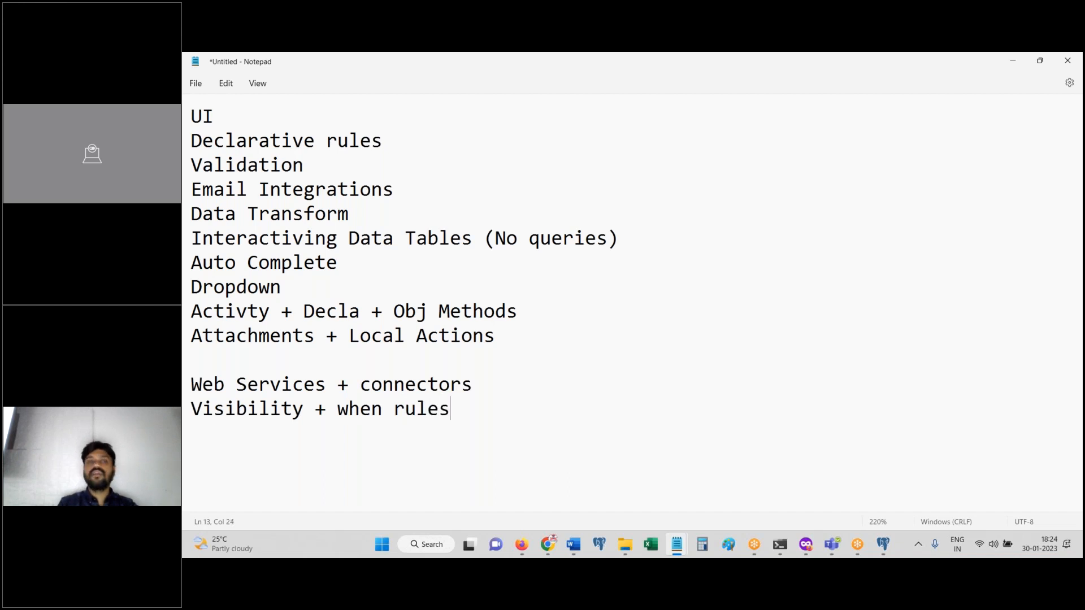
click(522, 544)
Step: Submit the past claims and vehicle loss inspection steps of case 20230130-9
scroll(994, 382, down, 2)
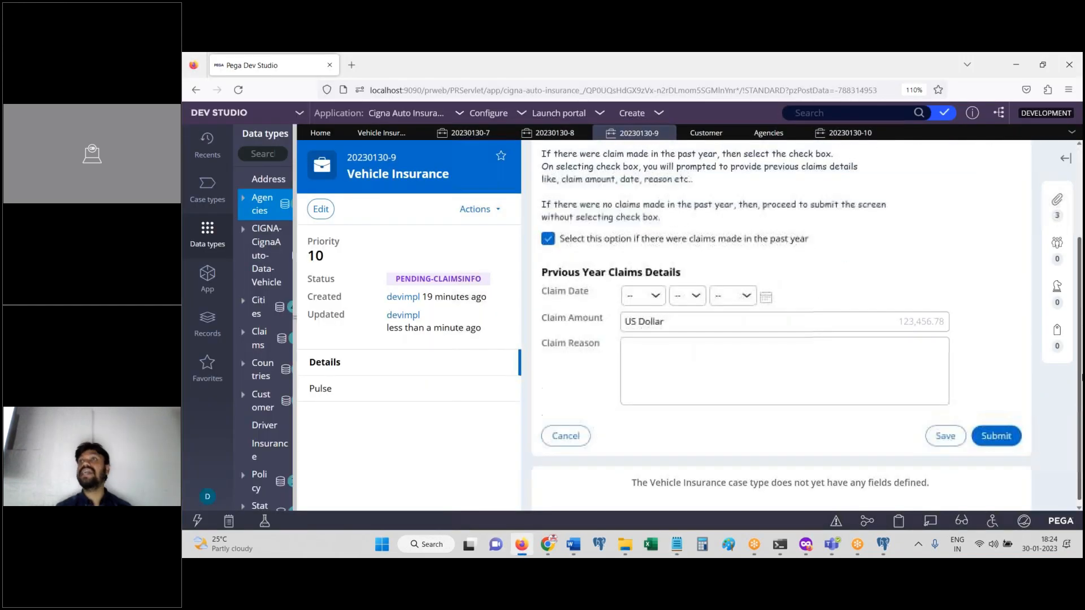
click(1001, 429)
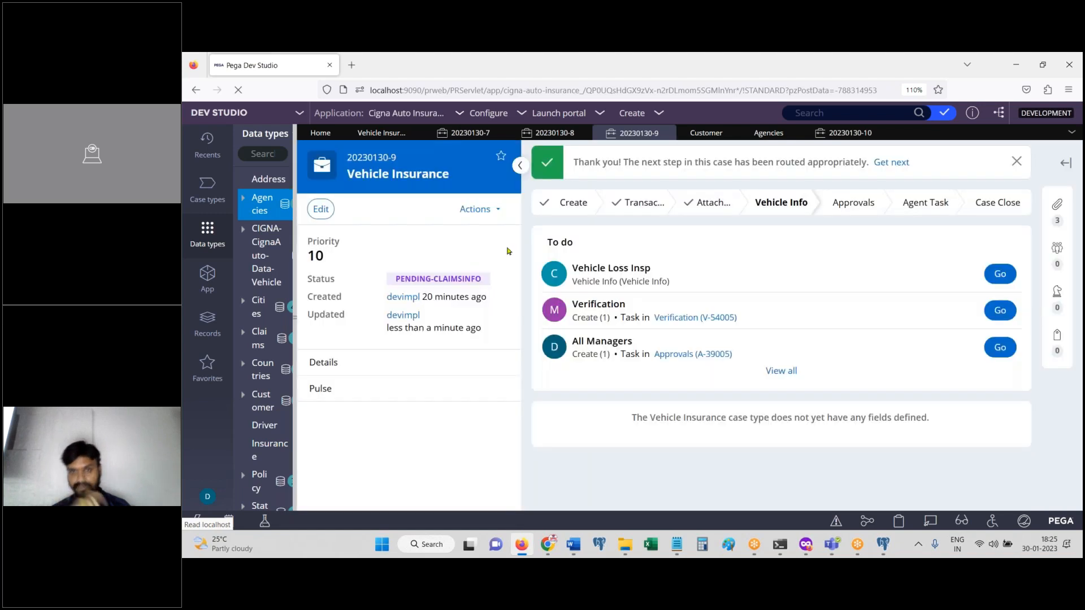
click(999, 274)
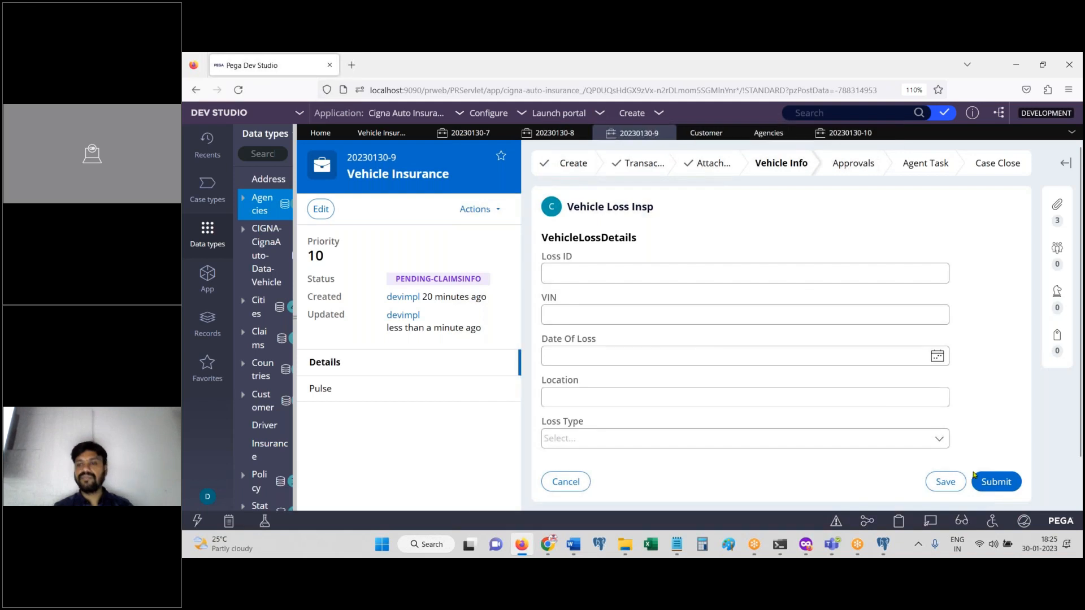
click(992, 481)
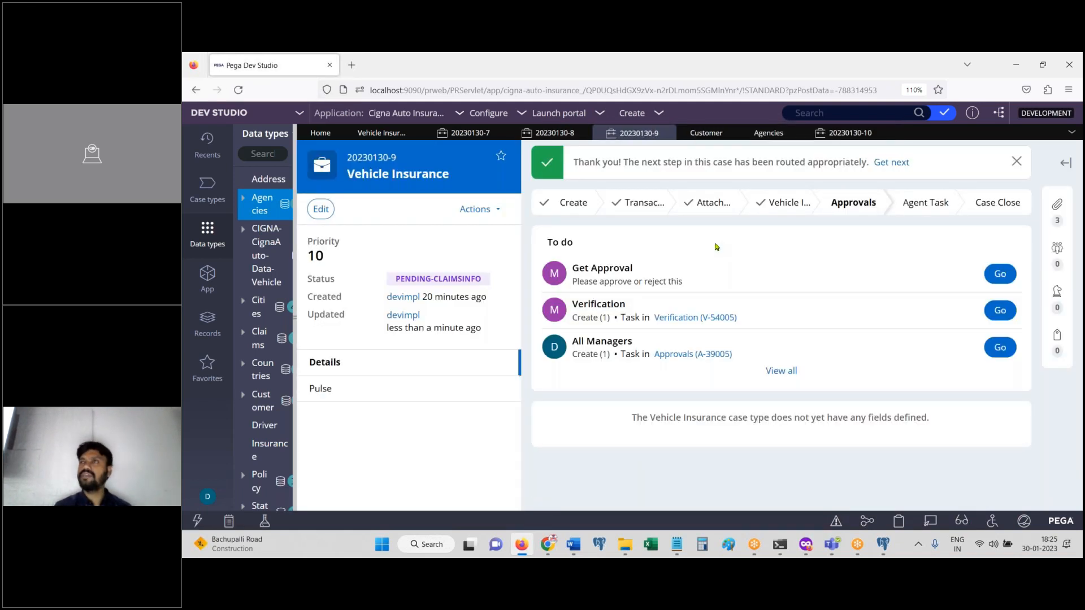
Step: Approve case 20230130-9 through Get Approval, then widen the side panel to list case types
click(999, 274)
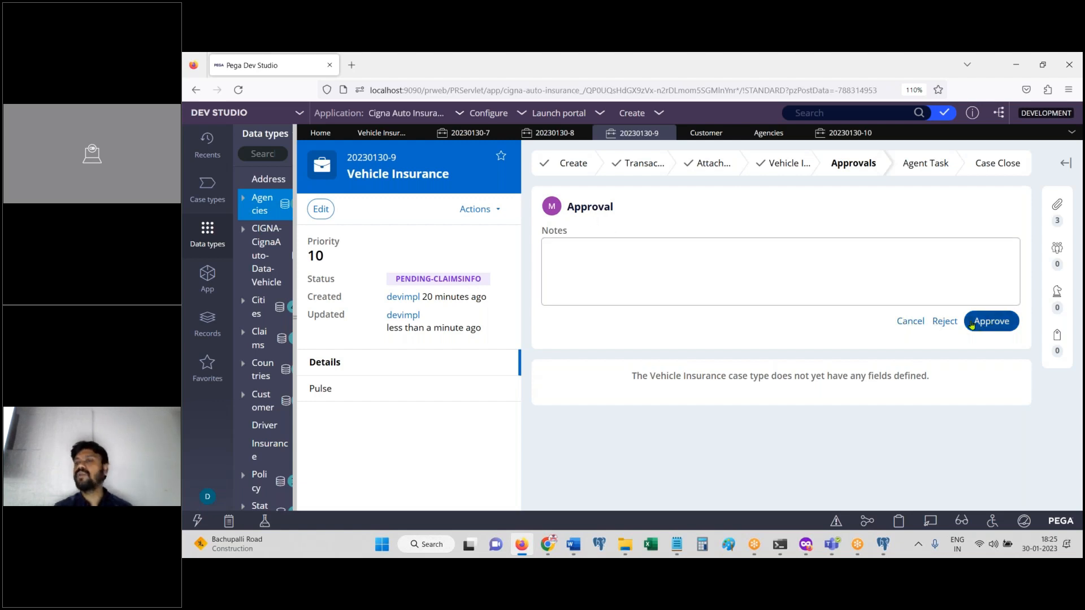
click(993, 322)
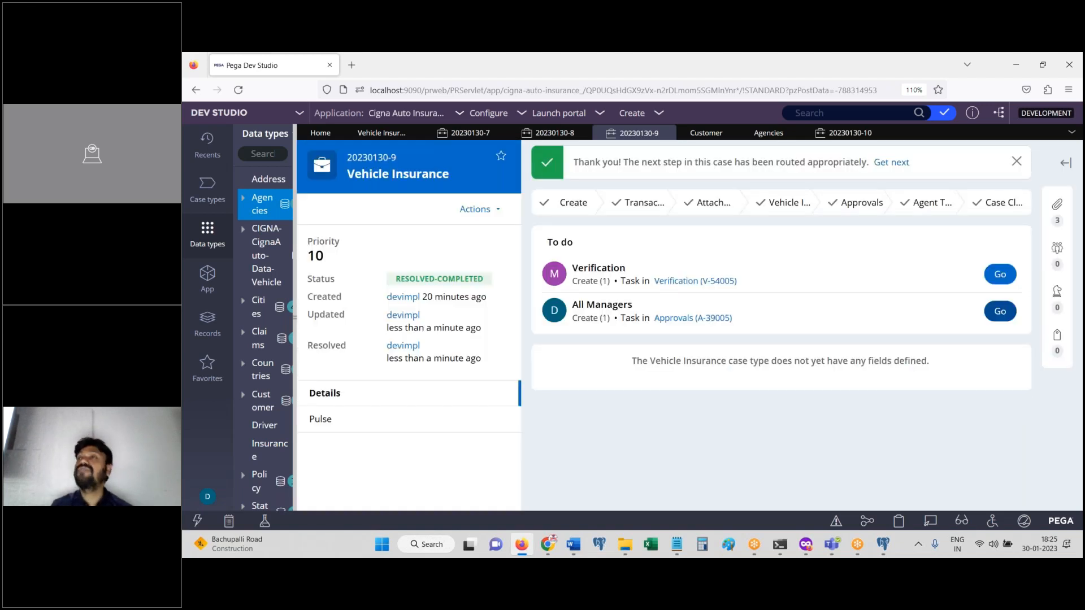
drag(294, 220, 411, 221)
click(185, 184)
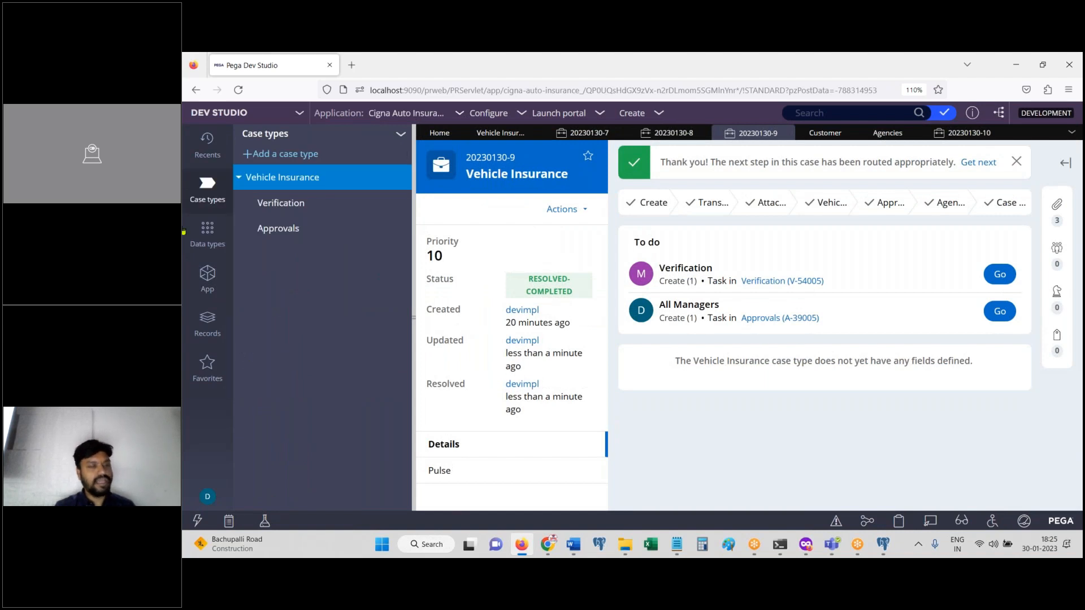
Step: Open the Vehicle Insurance case type and scroll to its Approval Rejection stage
click(278, 179)
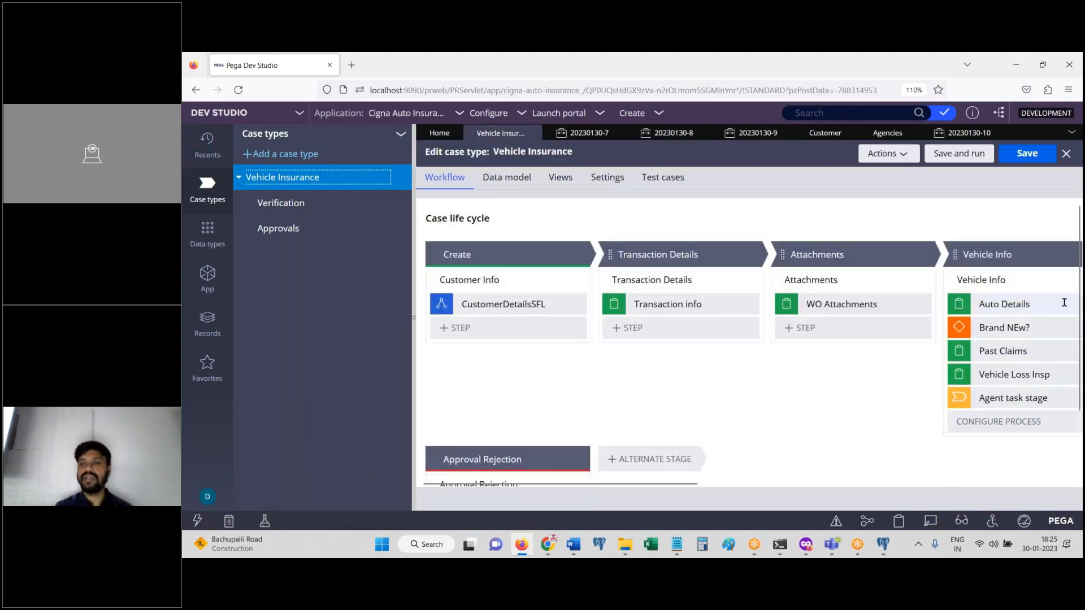
drag(1077, 306, 1078, 452)
click(1078, 450)
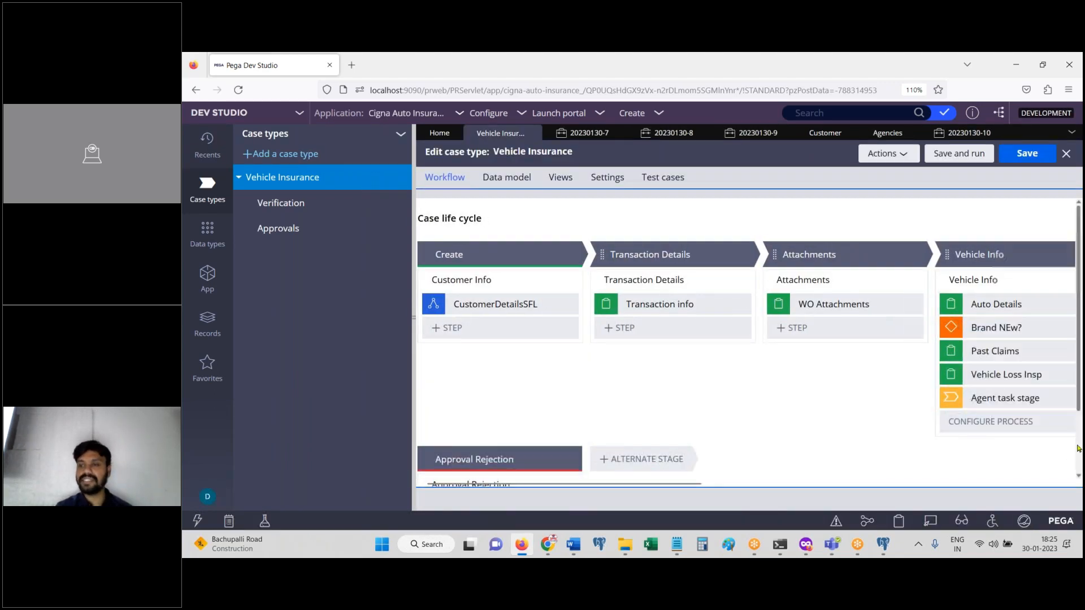
scroll(649, 419, down, 2)
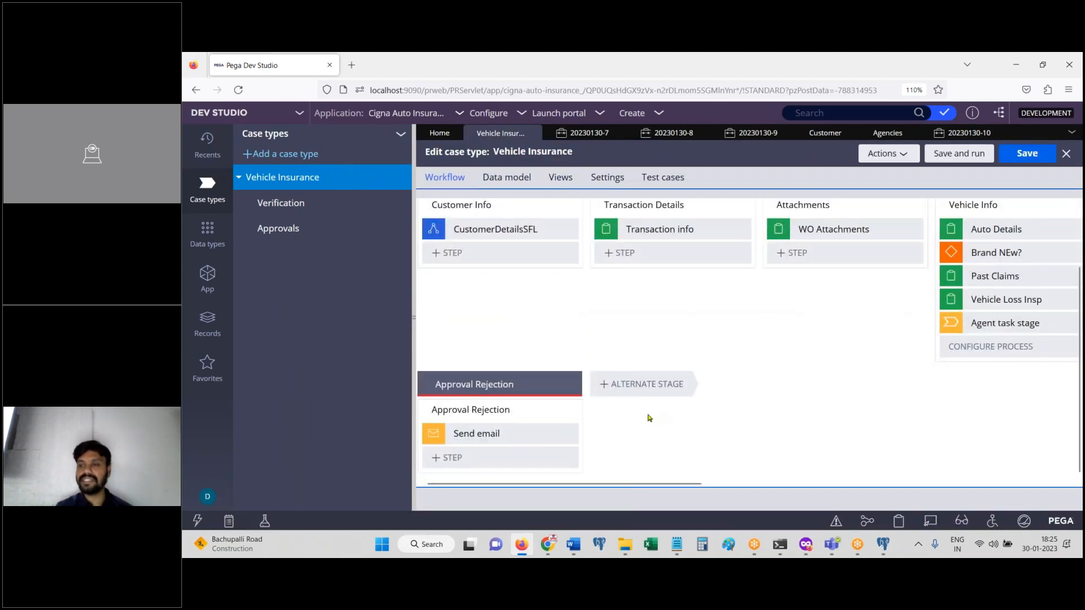
Step: Review the Send email step settings, keeping Correspondence as the message type
click(495, 431)
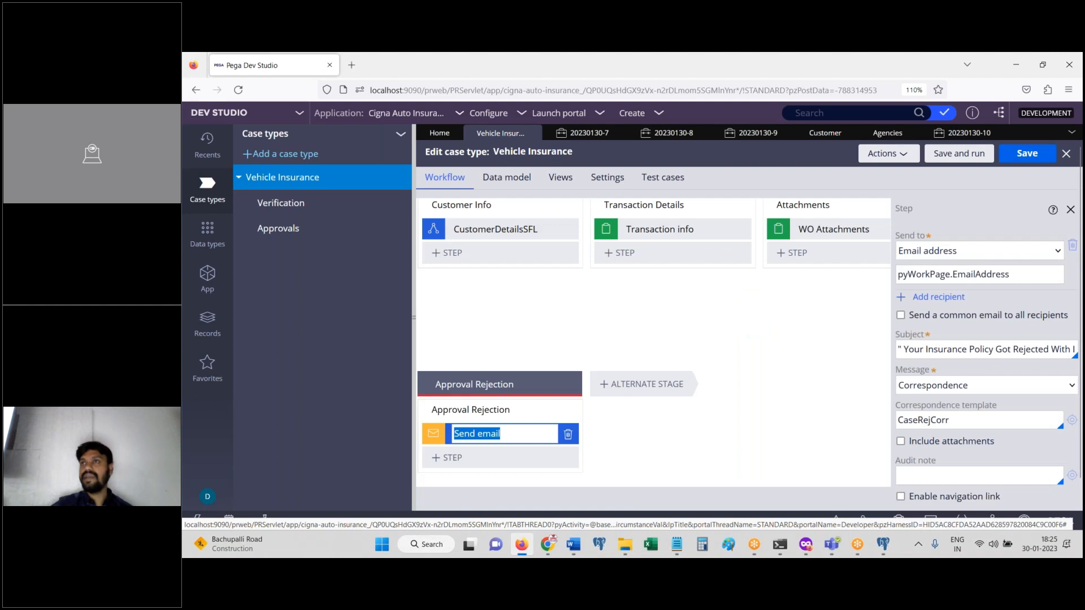
drag(918, 349, 1077, 351)
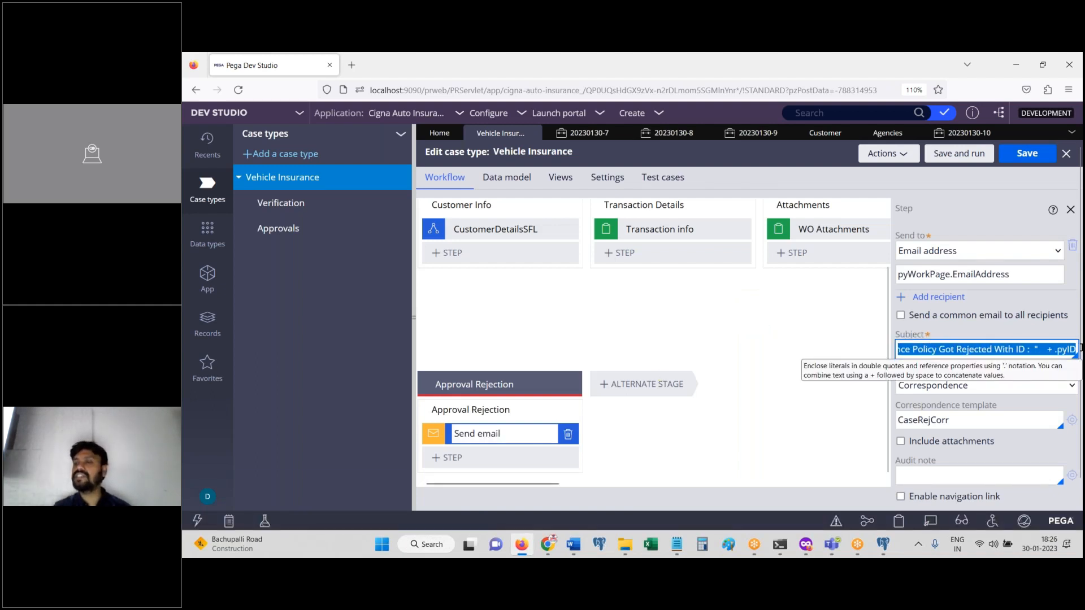
click(1024, 386)
click(1048, 389)
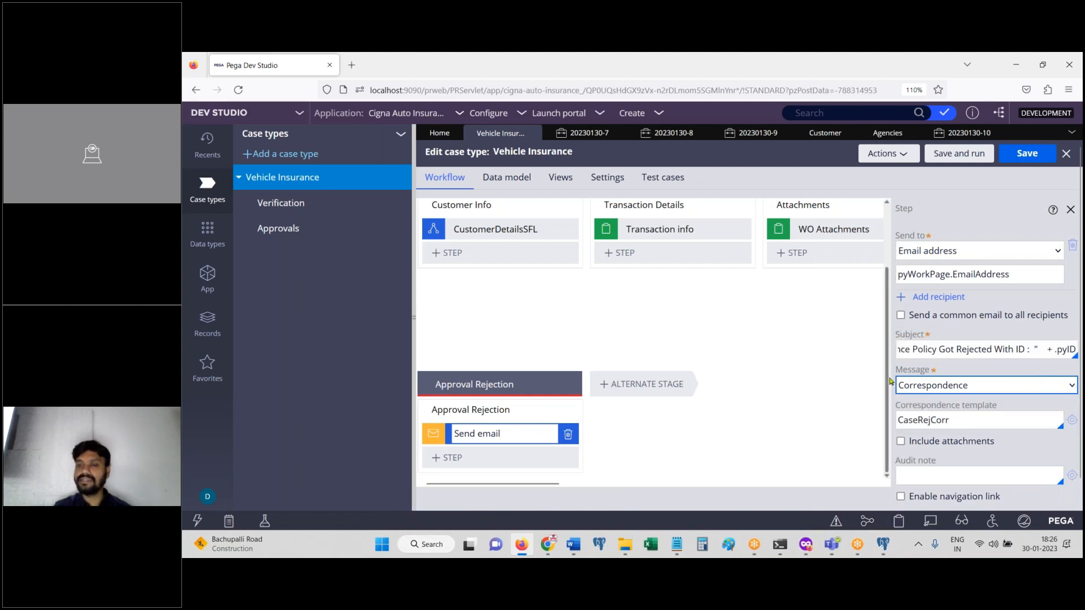
click(213, 277)
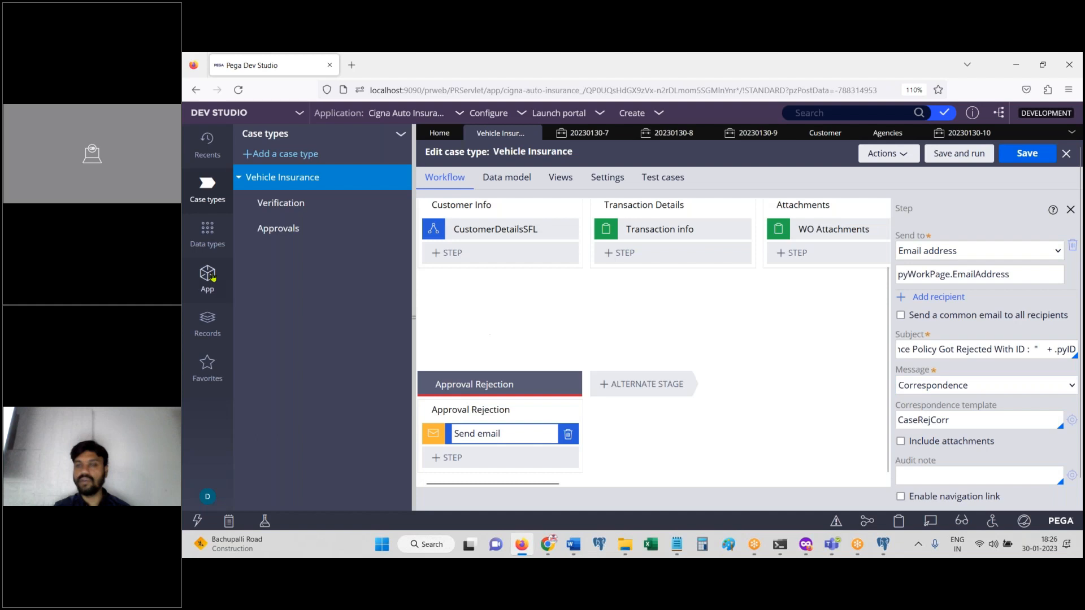
Step: Open the CaseRejCorr Email rule under VehicleInsurance > Process > Correspondence
click(248, 364)
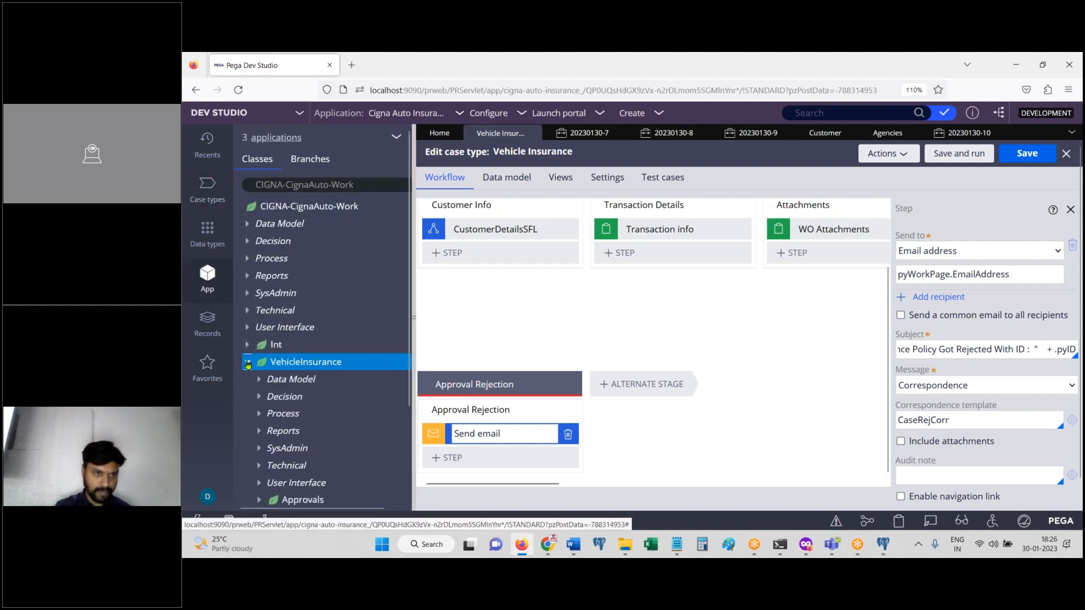
scroll(257, 359, down, 2)
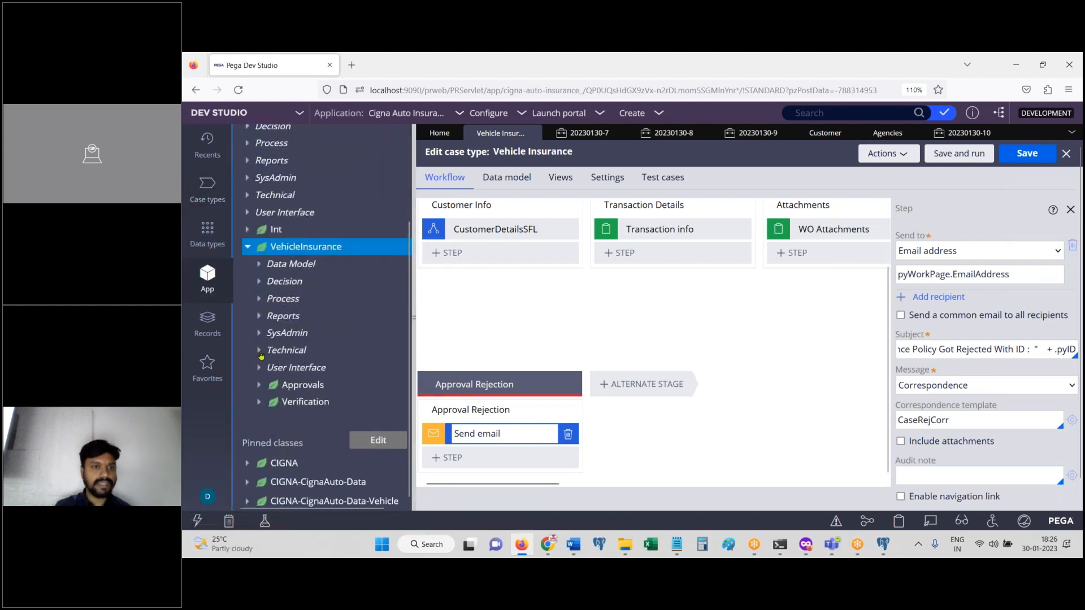
click(260, 300)
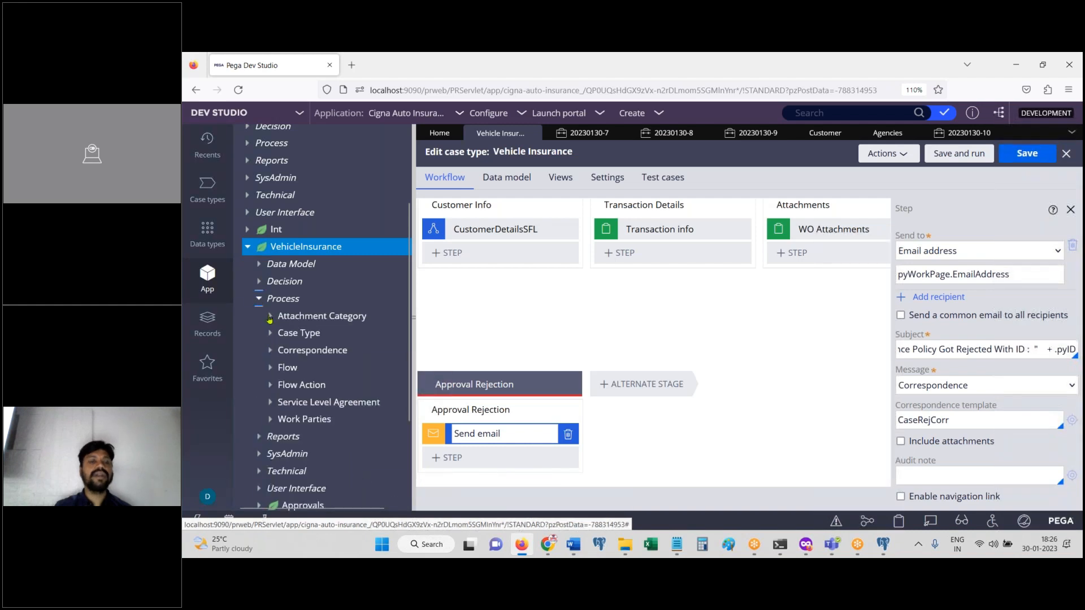
click(272, 352)
click(342, 368)
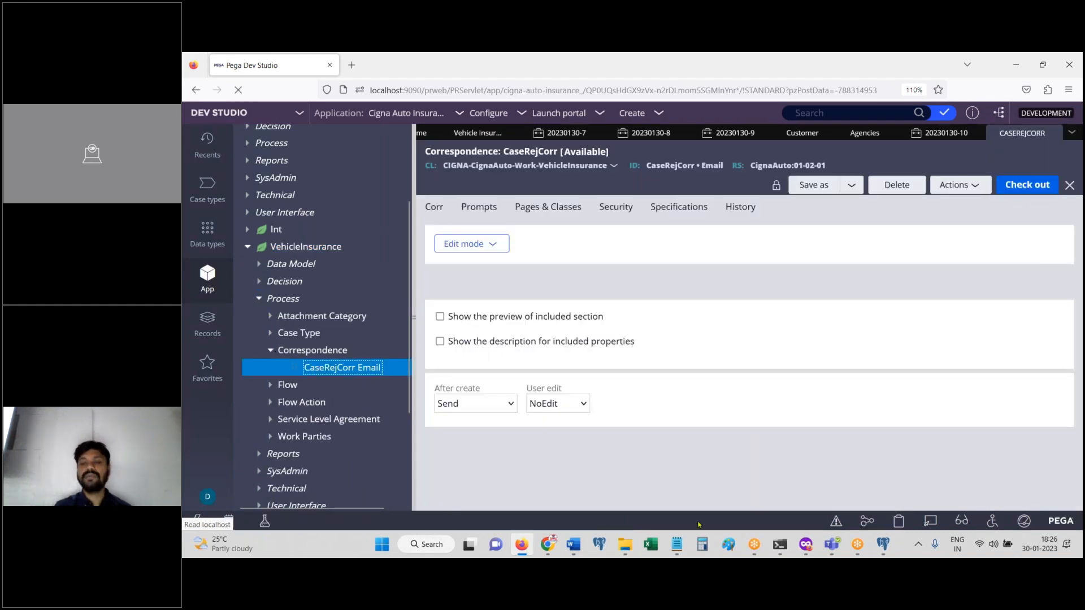
Step: Add 'corre' to the running topic notes in Notepad
mouse_move(676, 544)
click(763, 482)
text(corre)
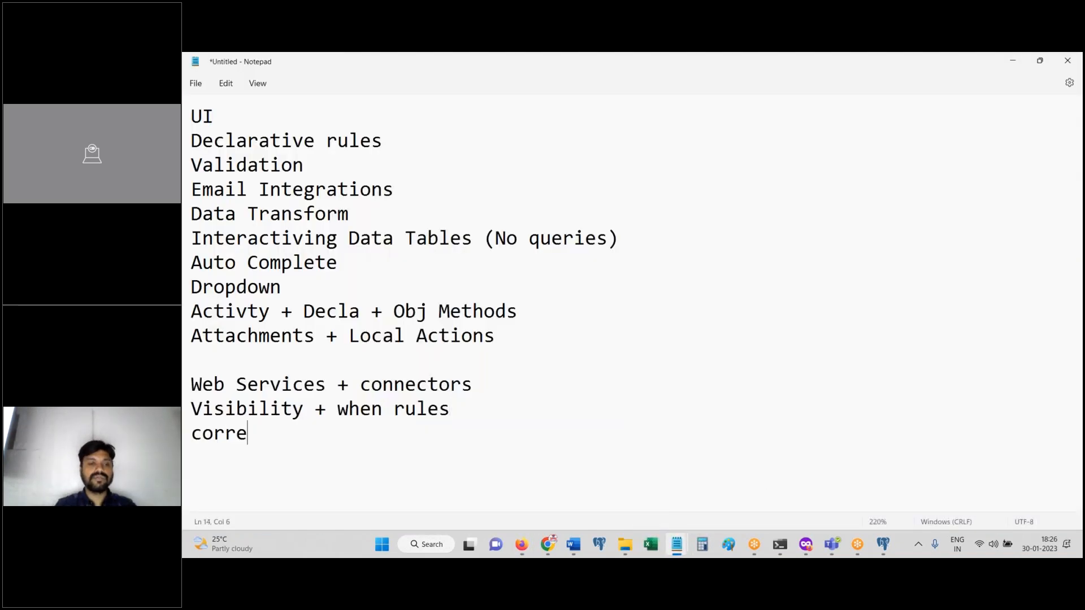
click(521, 544)
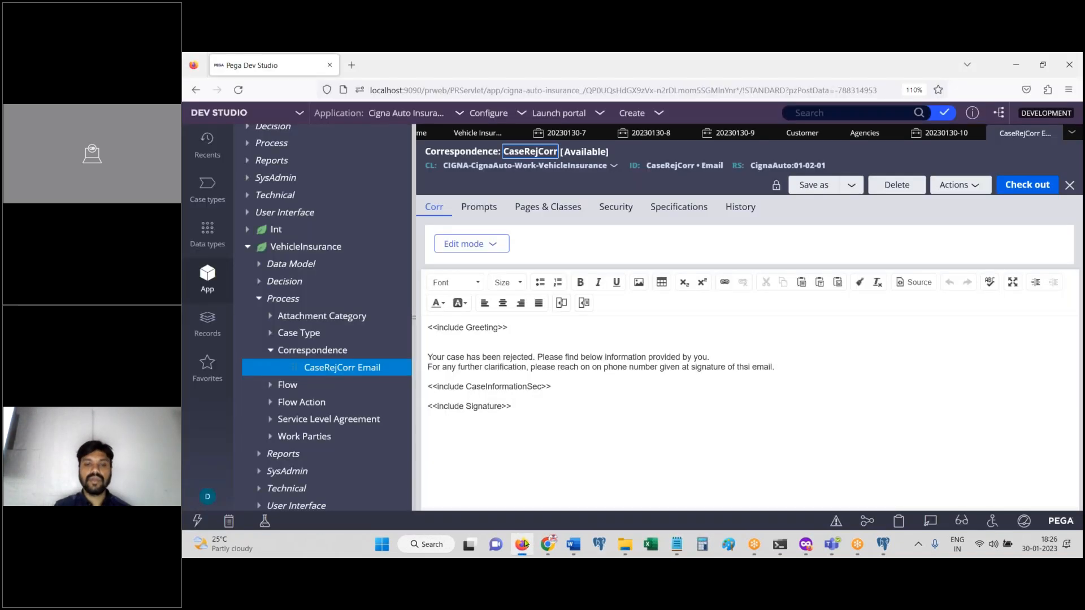
Step: Review the rejection email body, including its CaseInformationSec and Signature include lines
drag(525, 405, 444, 342)
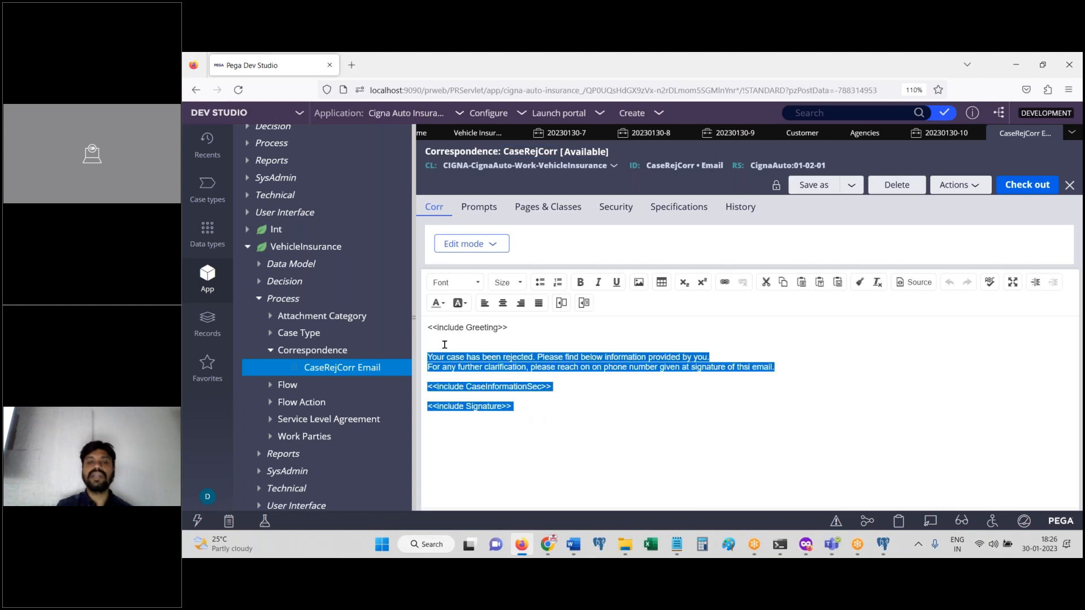
click(495, 390)
click(491, 407)
click(483, 334)
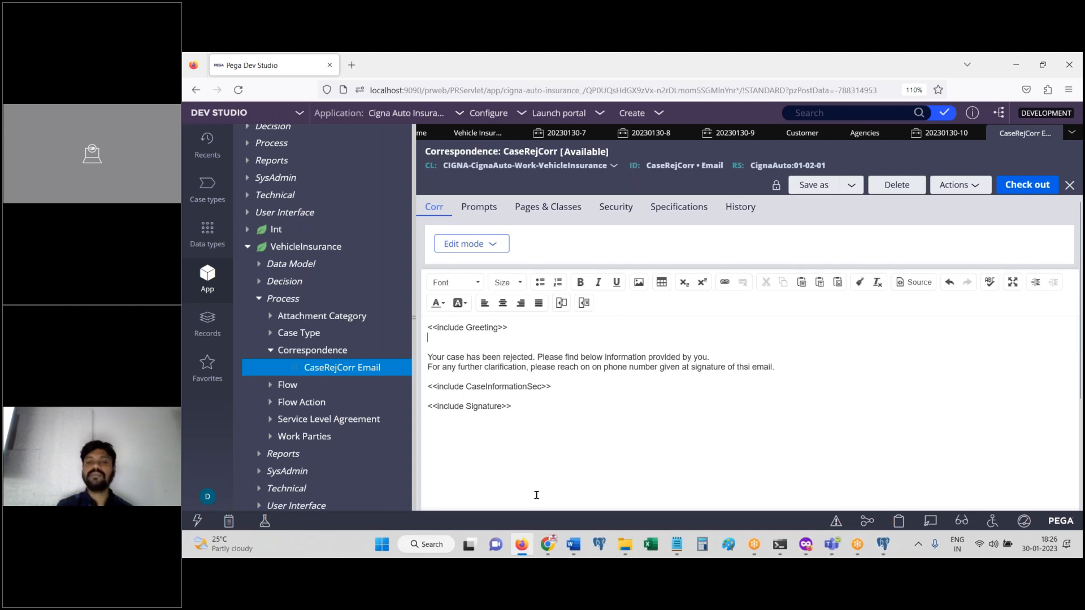
click(524, 545)
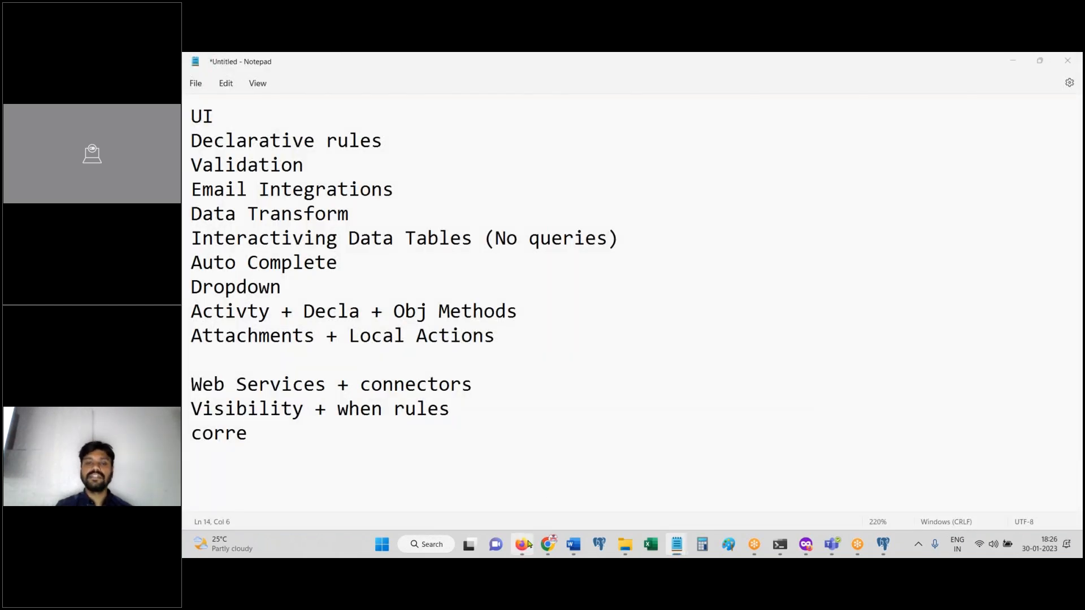
click(540, 521)
click(945, 133)
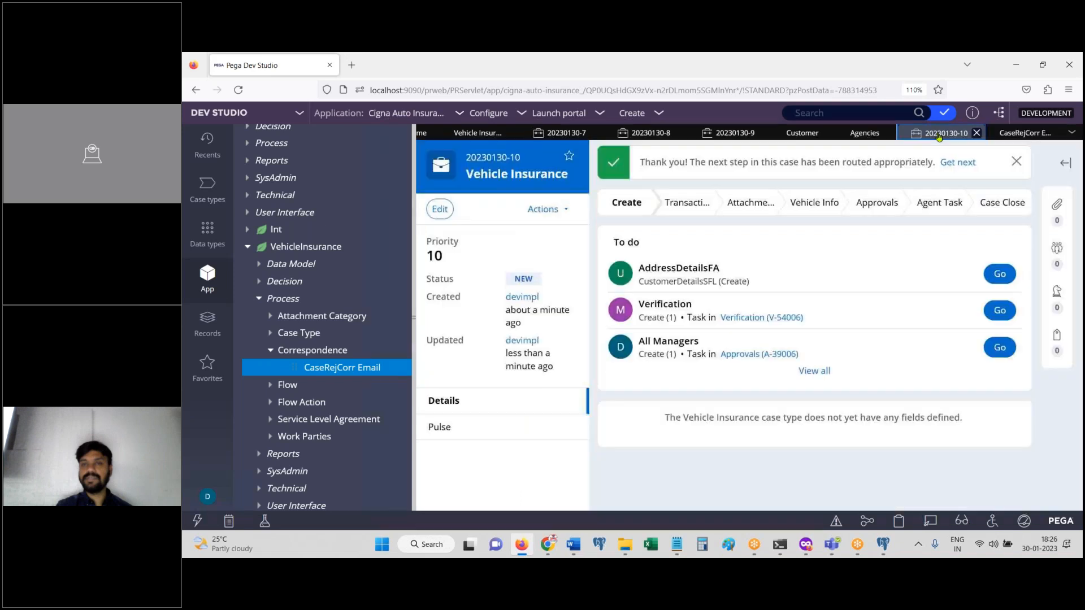
click(1000, 274)
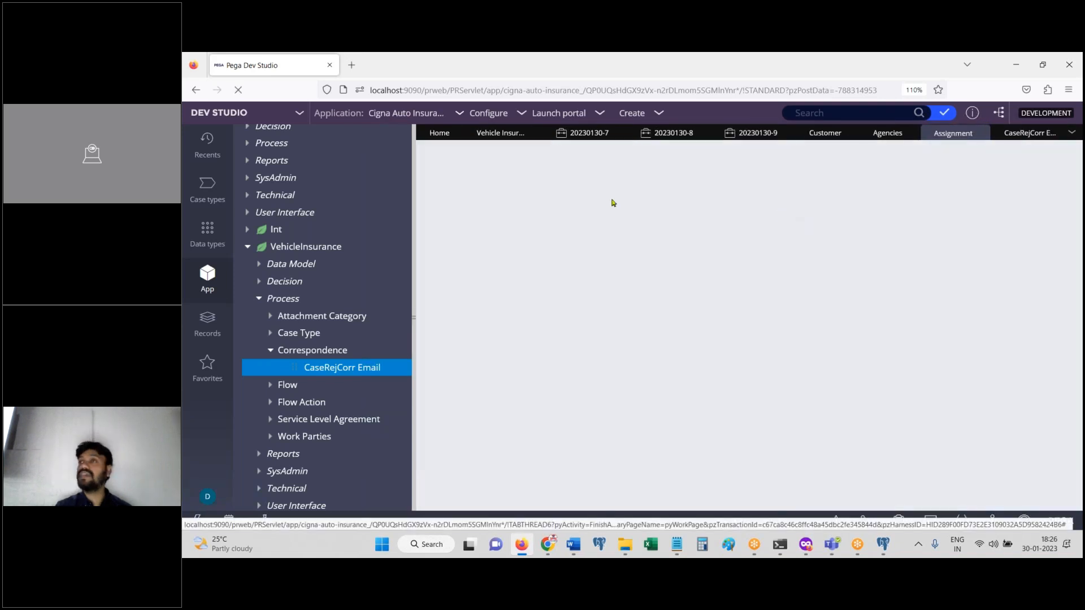
drag(1081, 376, 1080, 503)
click(994, 429)
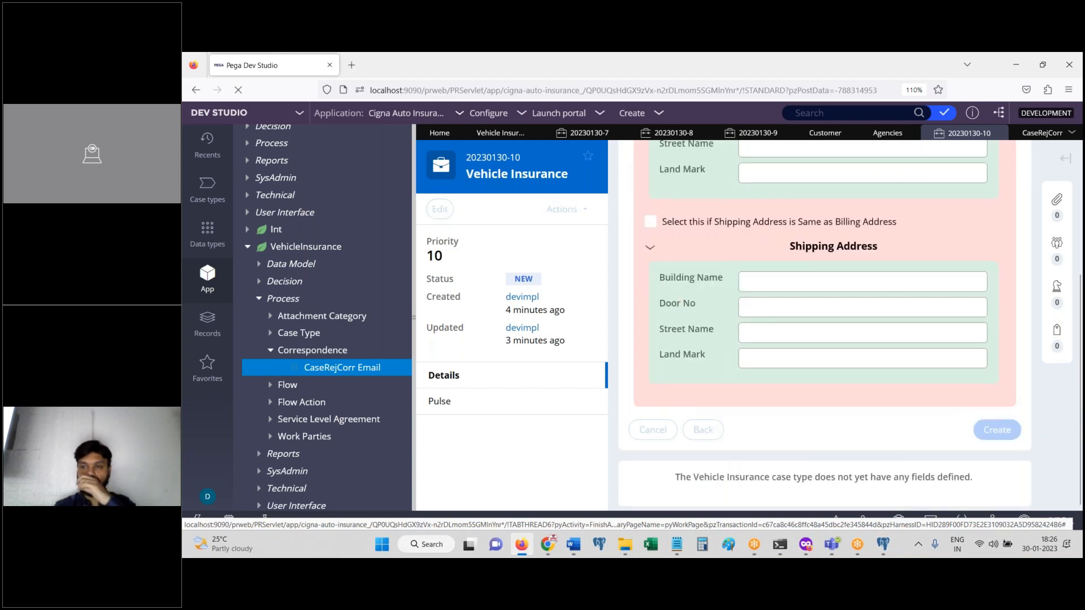
Step: Submit transaction info as Commercial Vehicle, agency 1500101, policy effective date 1/19/2023
click(802, 294)
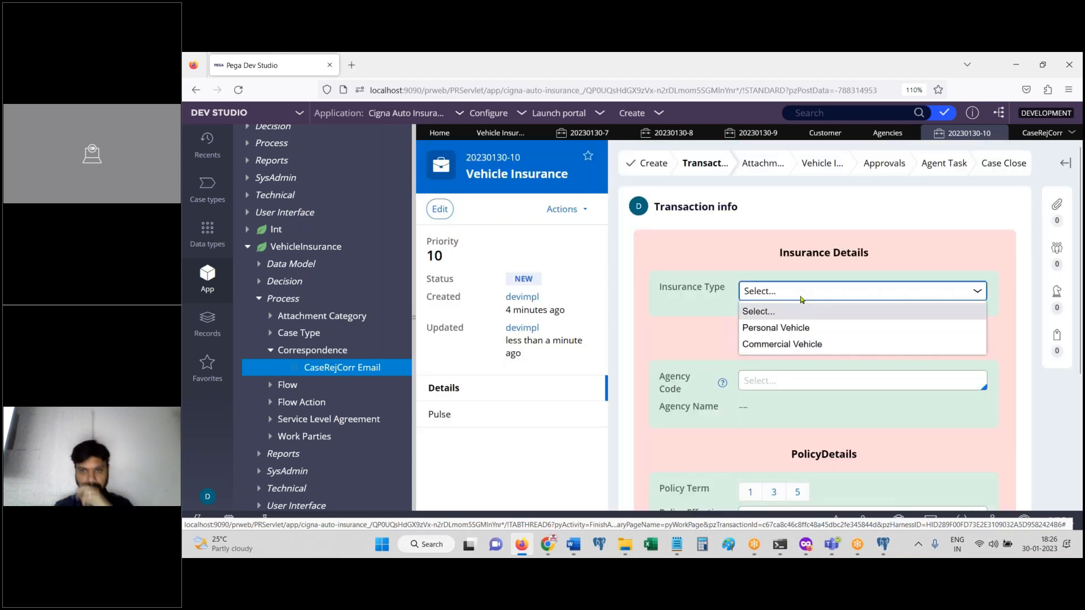
click(806, 340)
click(798, 379)
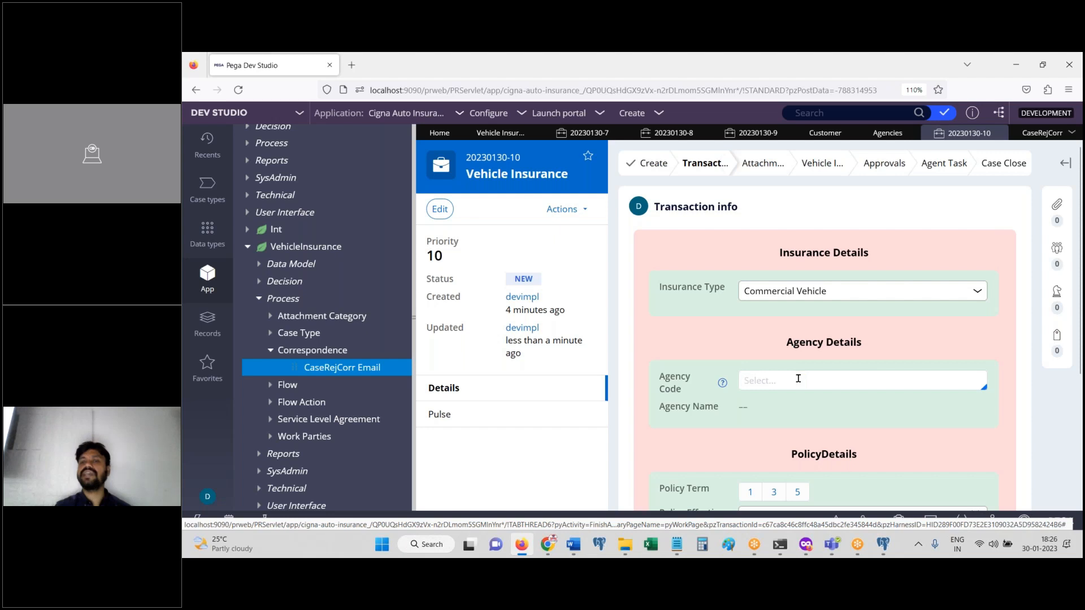
text(15001)
click(826, 406)
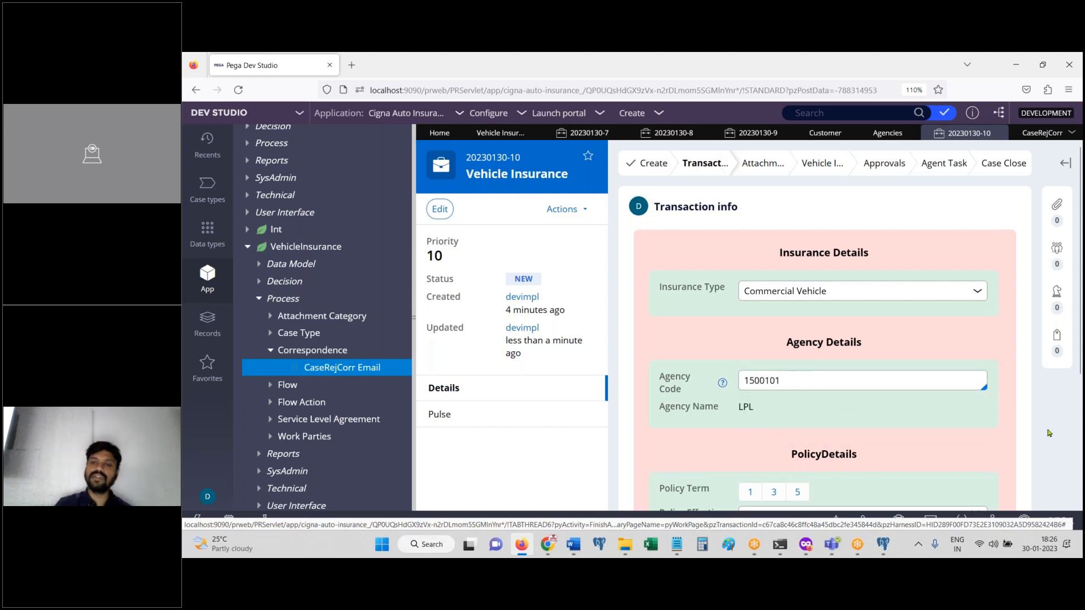
scroll(784, 294, down, 3)
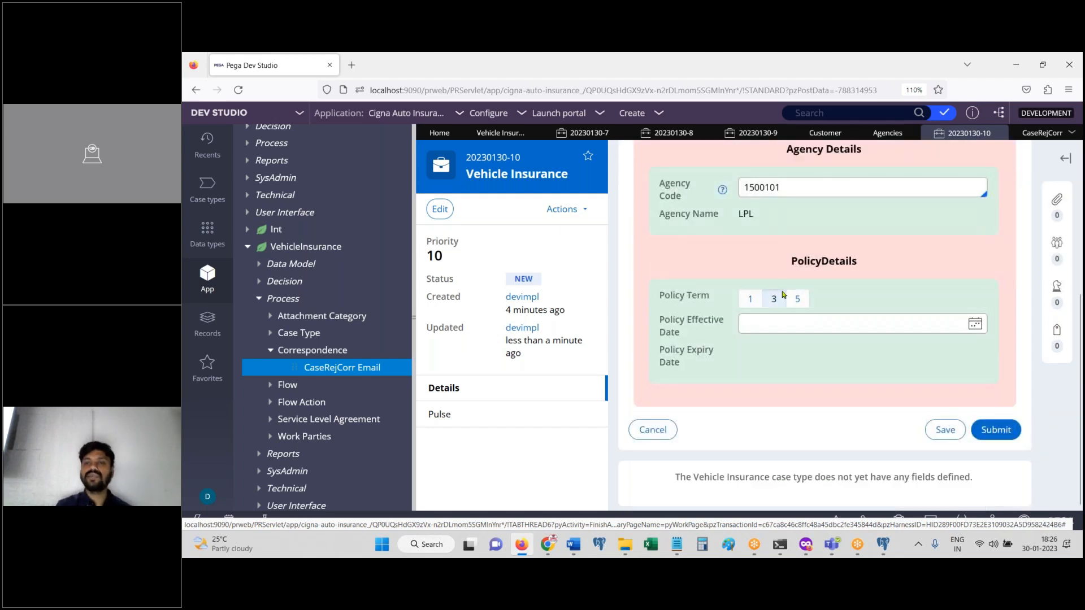
click(975, 323)
click(845, 416)
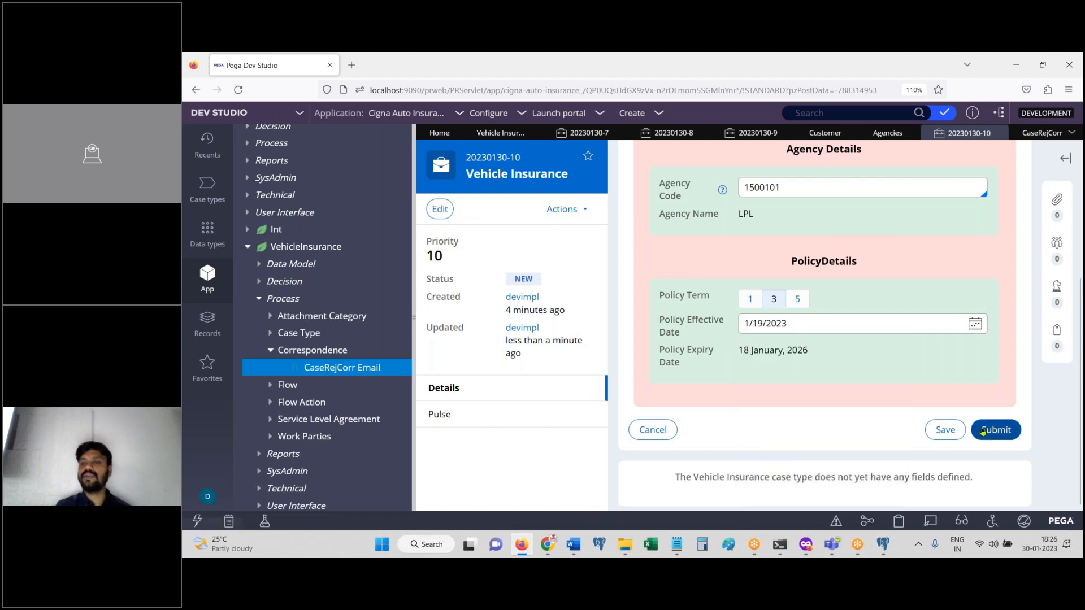
click(996, 432)
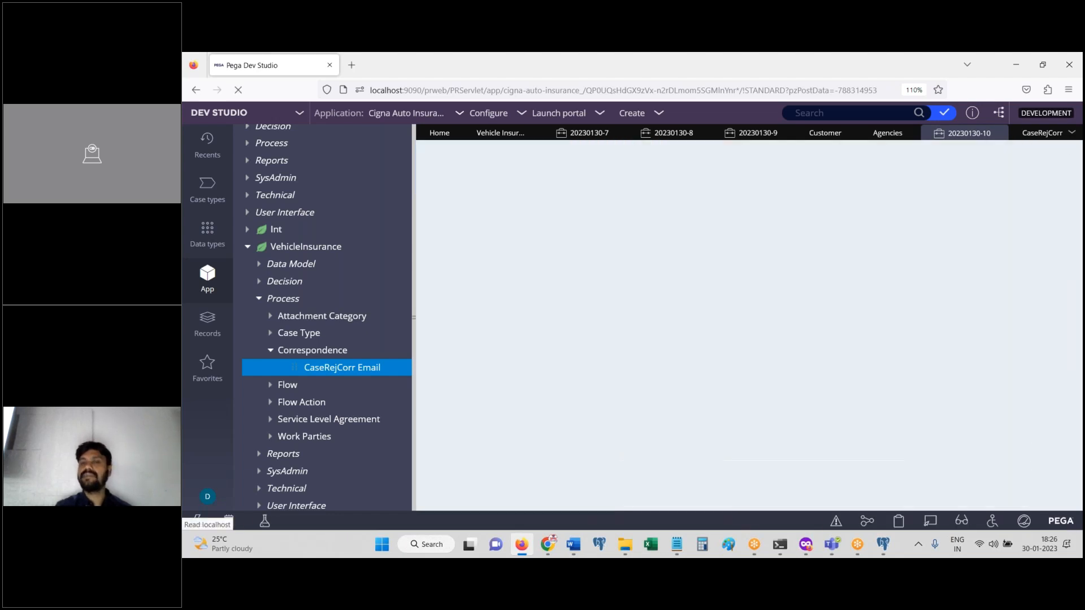
click(725, 441)
click(738, 356)
click(531, 263)
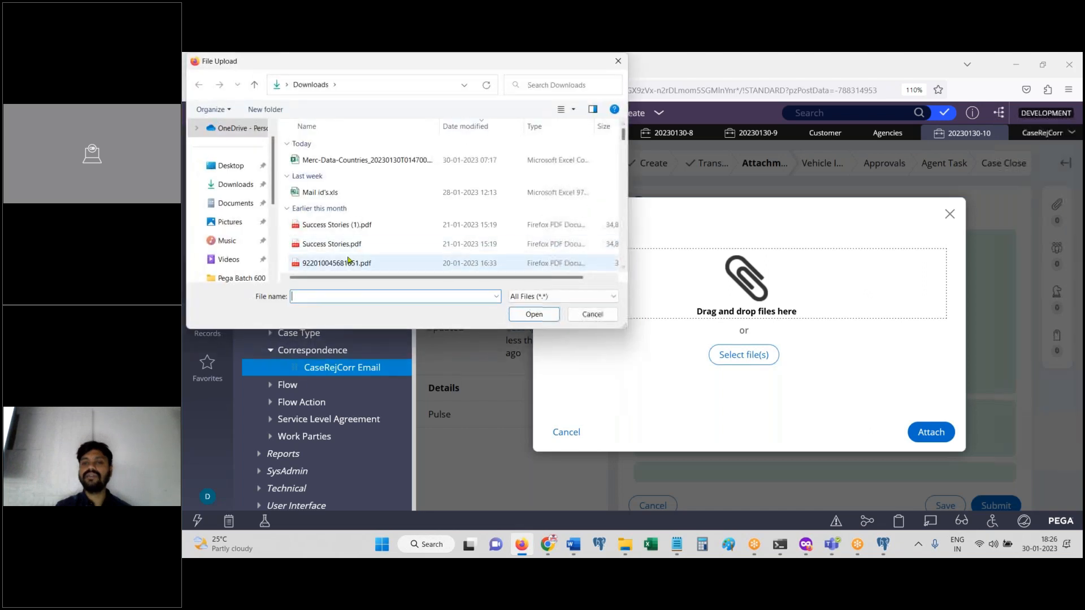
click(534, 314)
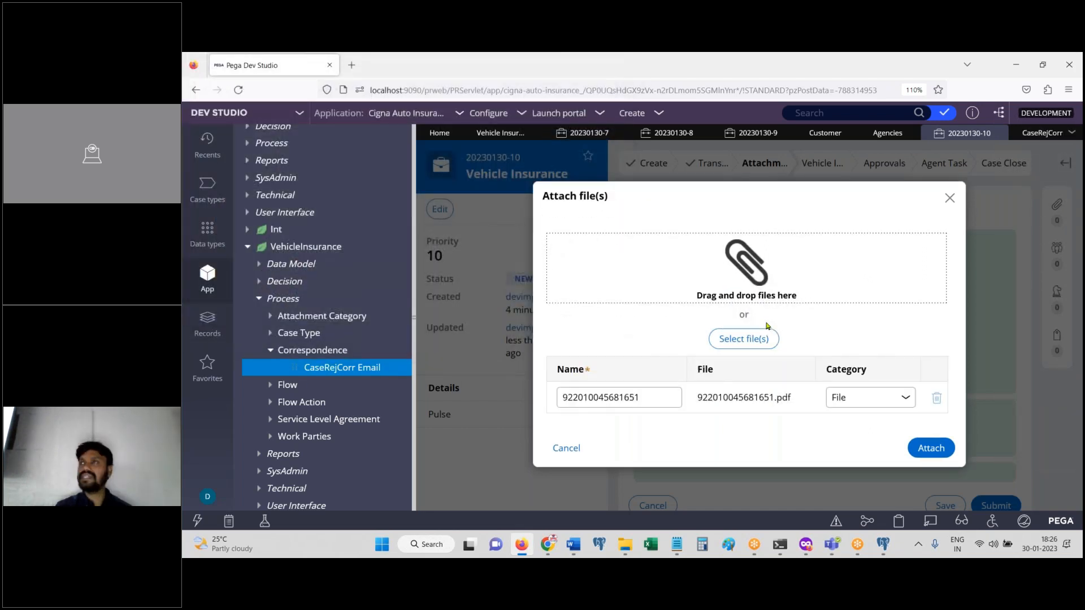
click(865, 397)
click(848, 417)
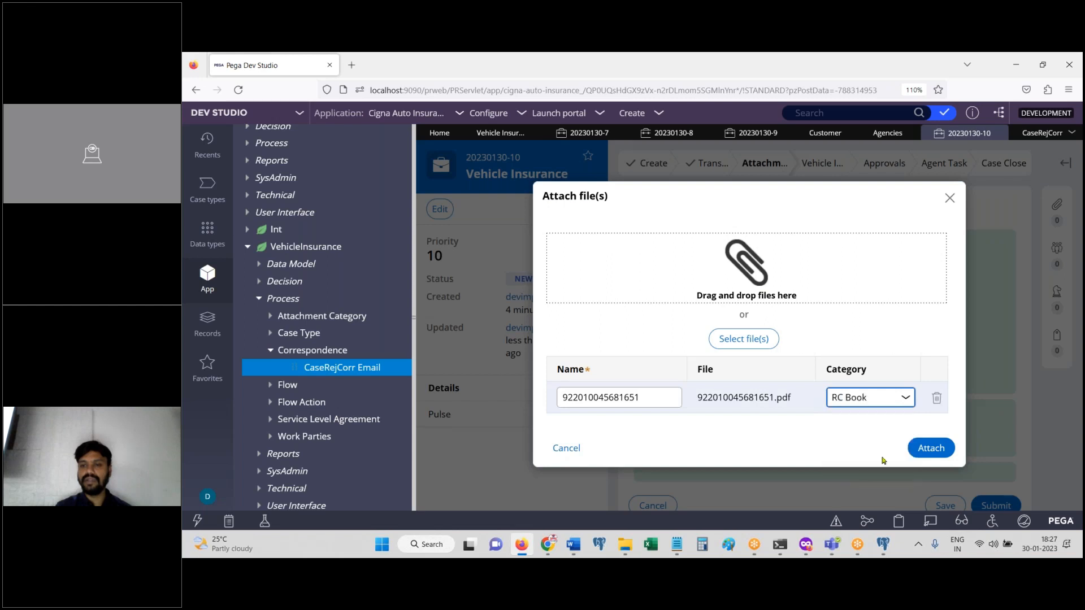
click(931, 447)
Step: Submit the attachments step and widen the case view by shrinking the explorer
scroll(1082, 446, down, 3)
click(1003, 434)
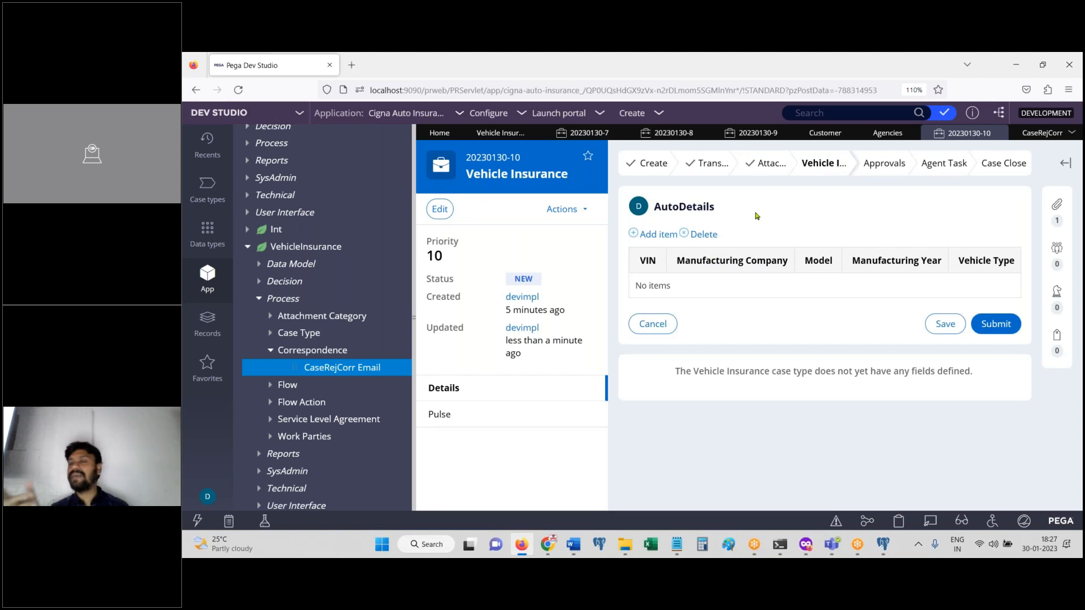
drag(414, 243, 285, 228)
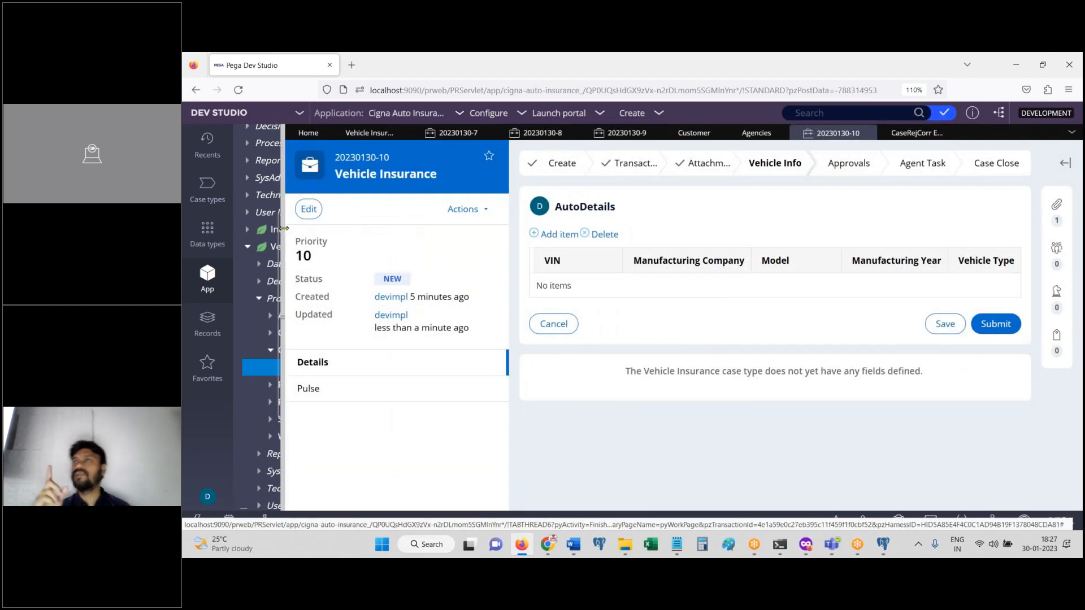
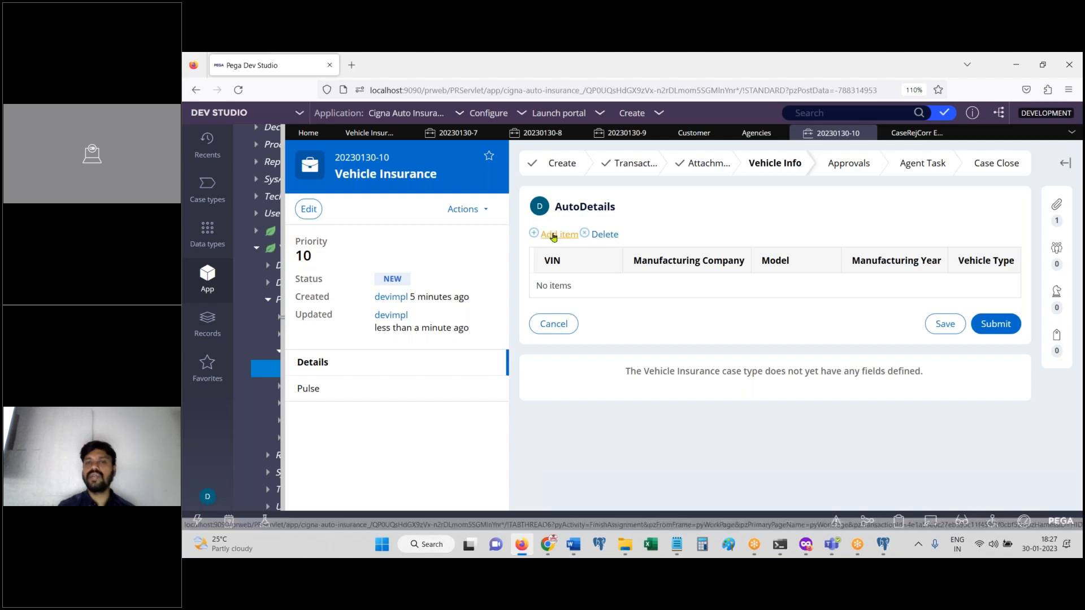
Step: Add three AutoDetails rows with VINs sdfsdfd, sdvsdfsdfsd and gfsgfdgfdgfd
click(547, 235)
click(591, 288)
text(sdfsdfd)
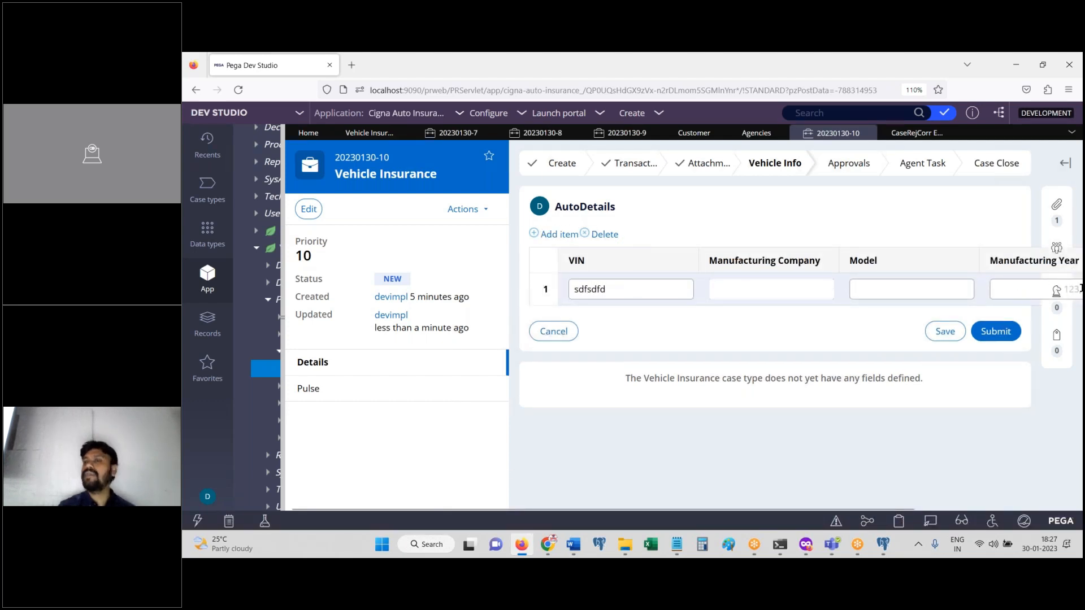
click(570, 237)
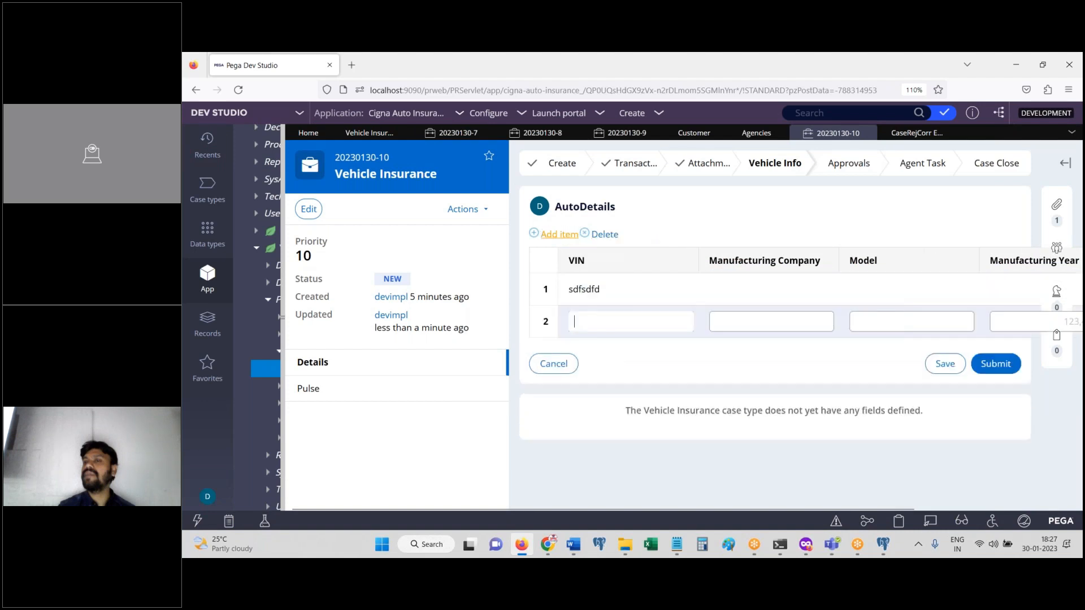
text(sdvsdfsdfsd)
click(565, 238)
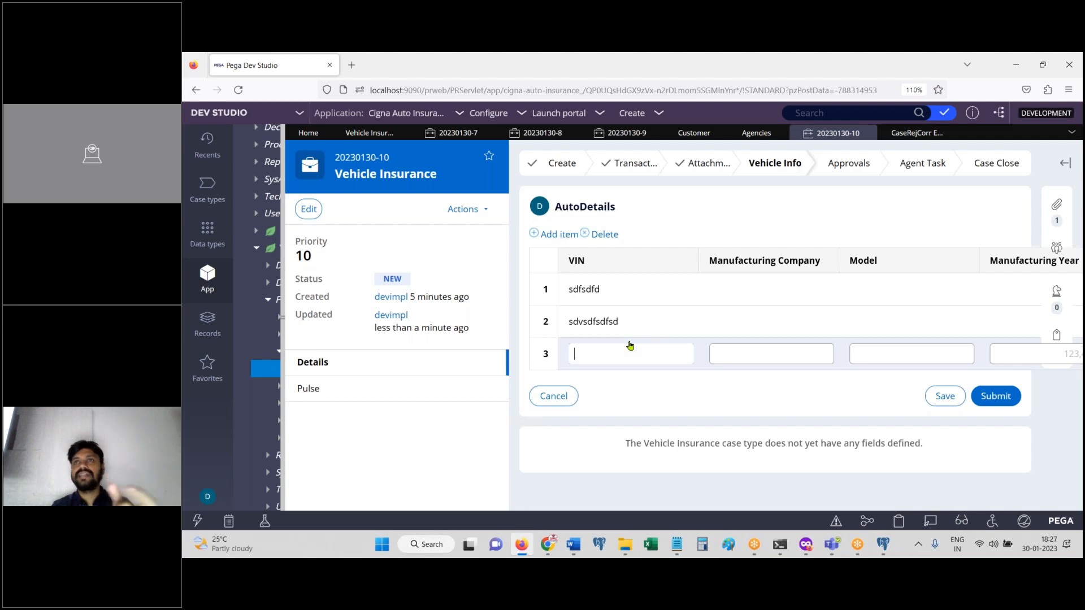
text(gfsgfdgfdgfd)
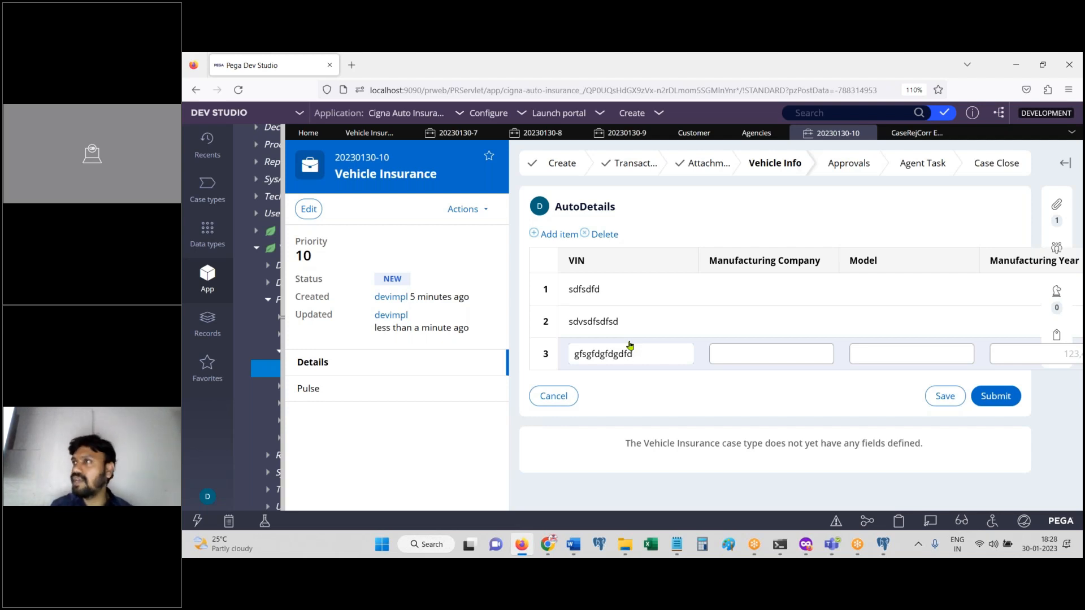
Step: Submit the vehicle details so the case advances to Previous Year Claims
click(665, 408)
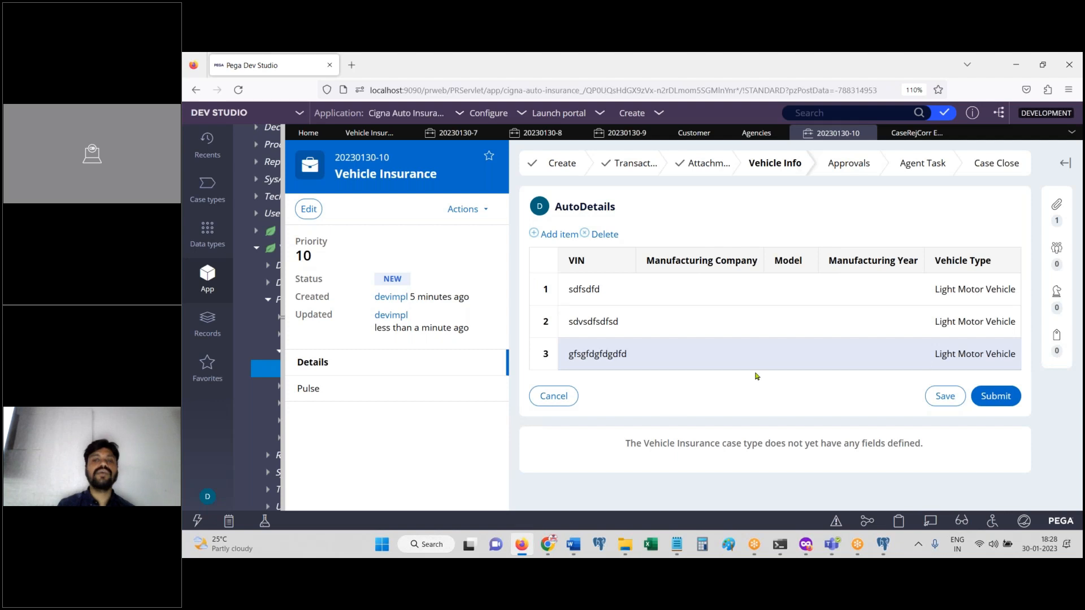
click(1005, 398)
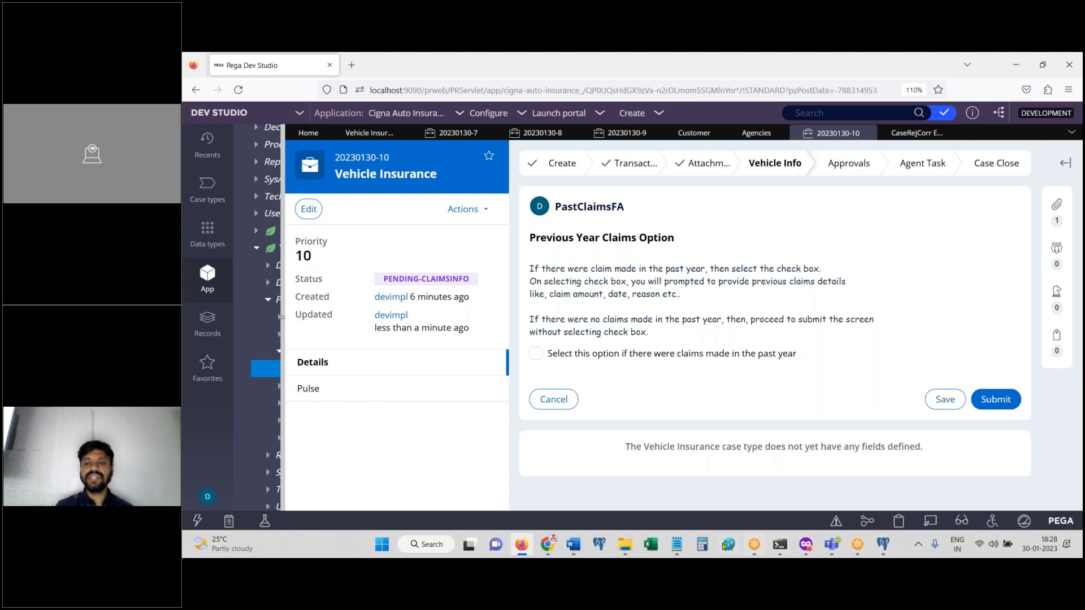
mouse_move(677, 544)
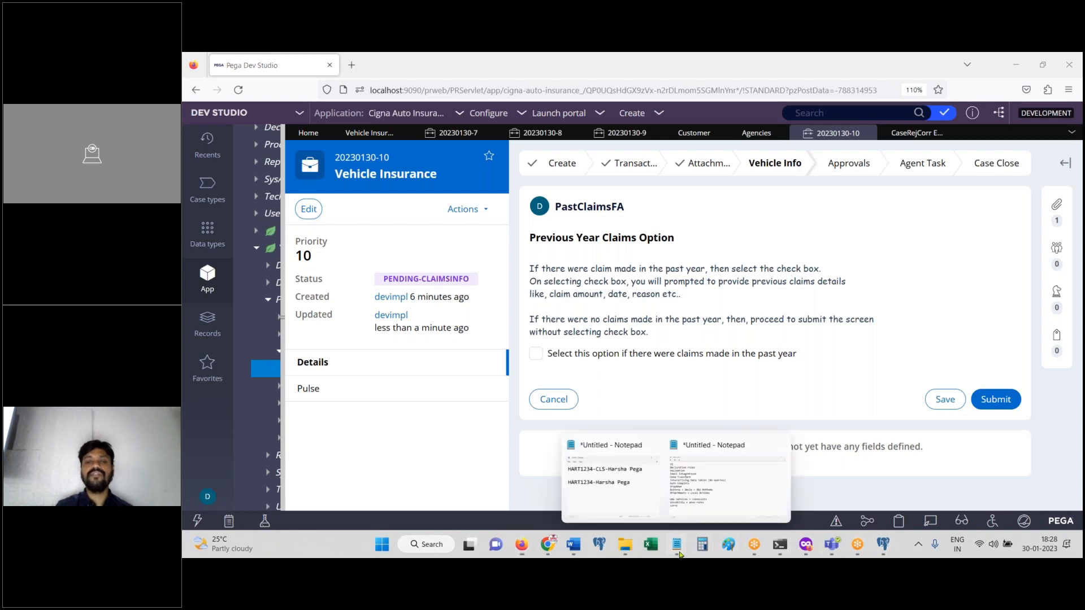
click(728, 508)
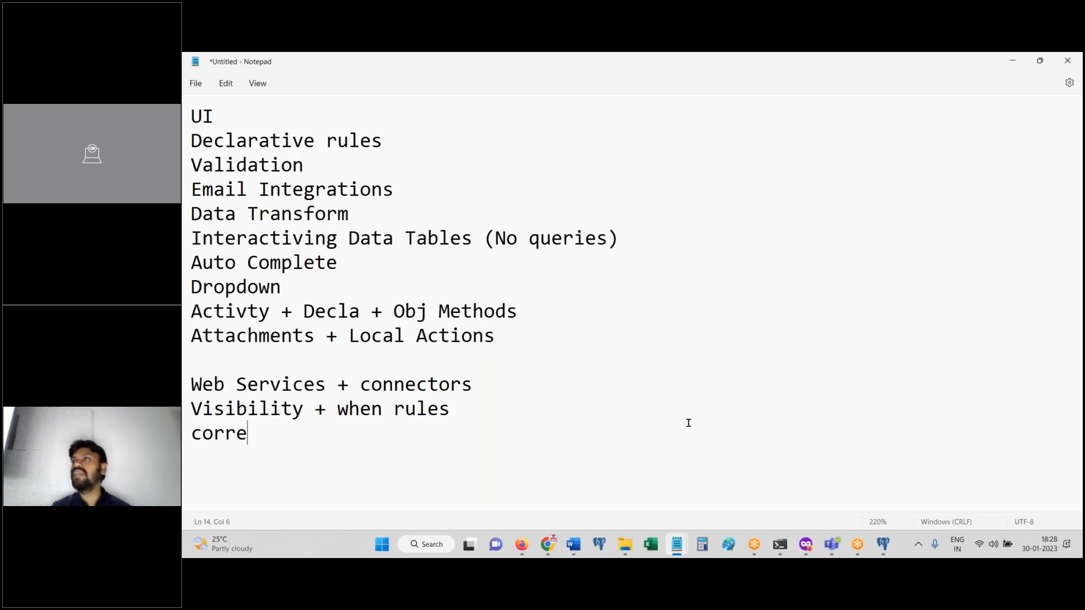
click(562, 500)
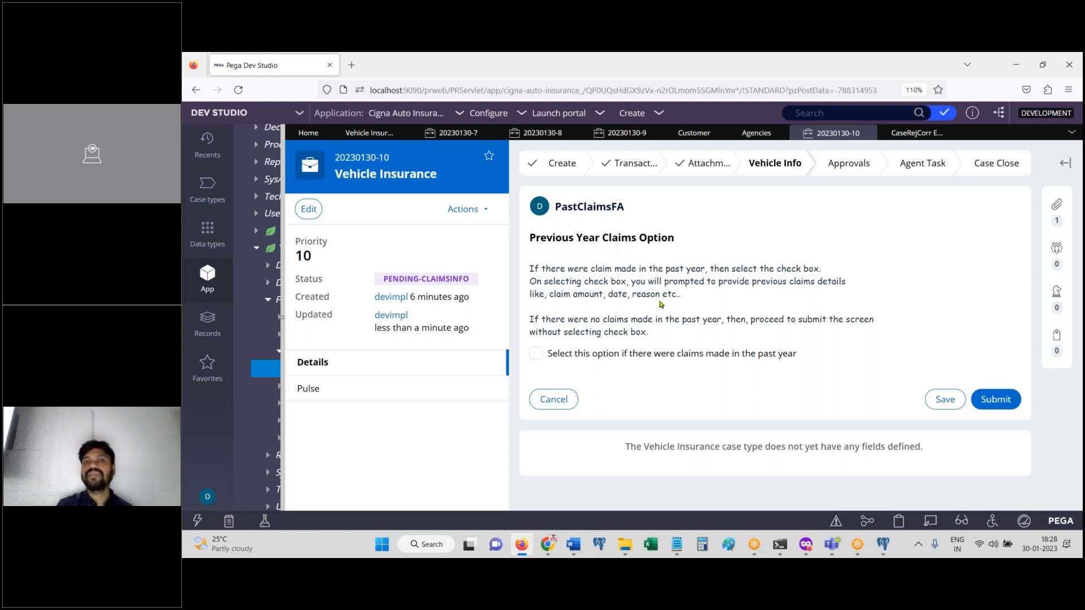
mouse_move(676, 544)
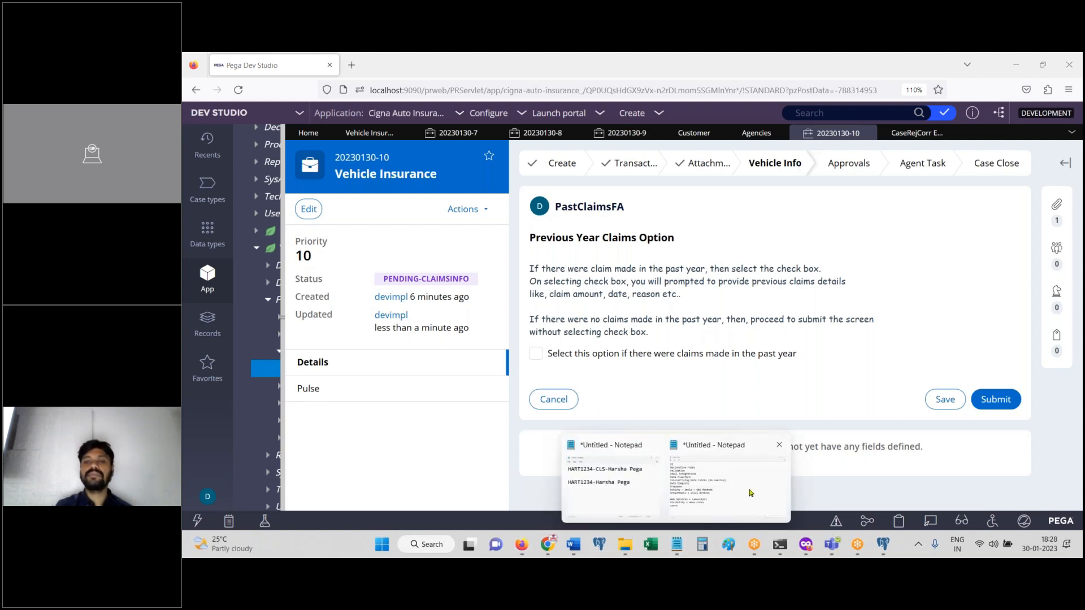
click(746, 489)
click(259, 165)
click(383, 141)
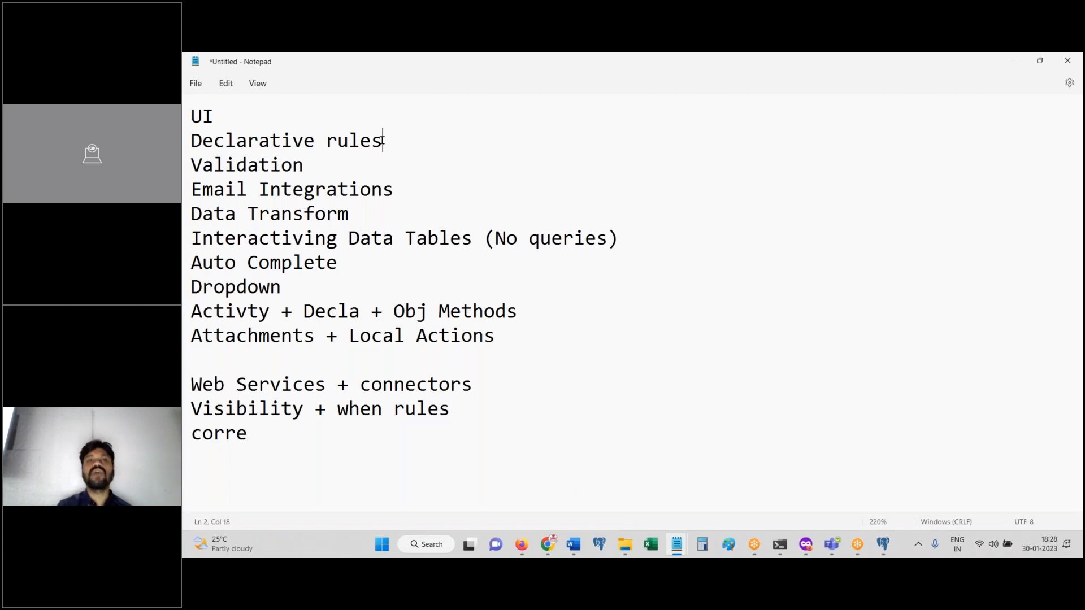
drag(191, 262, 191, 238)
drag(552, 353, 182, 307)
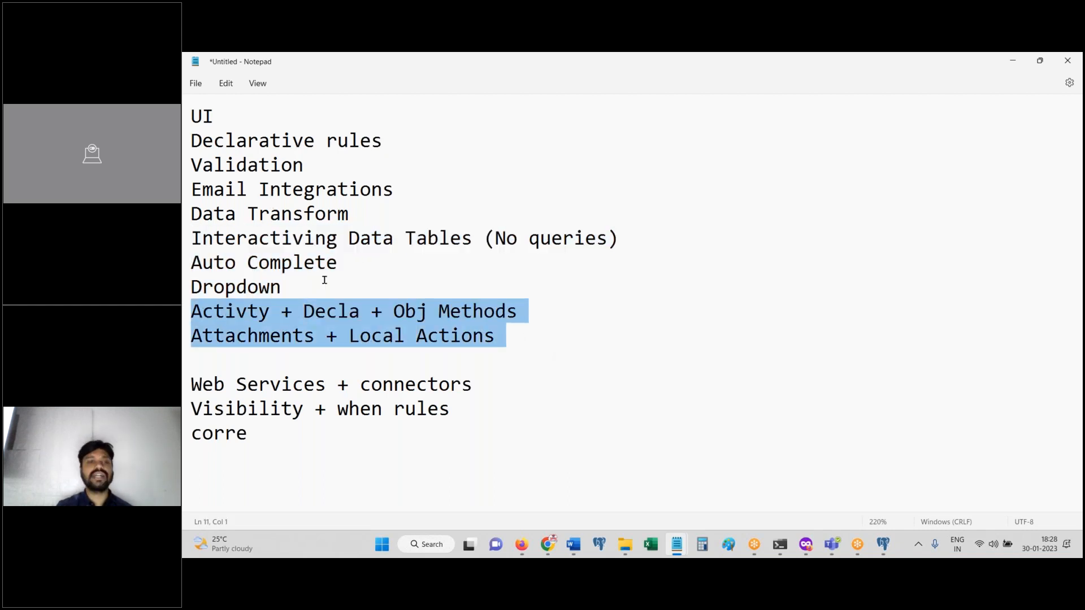
click(414, 335)
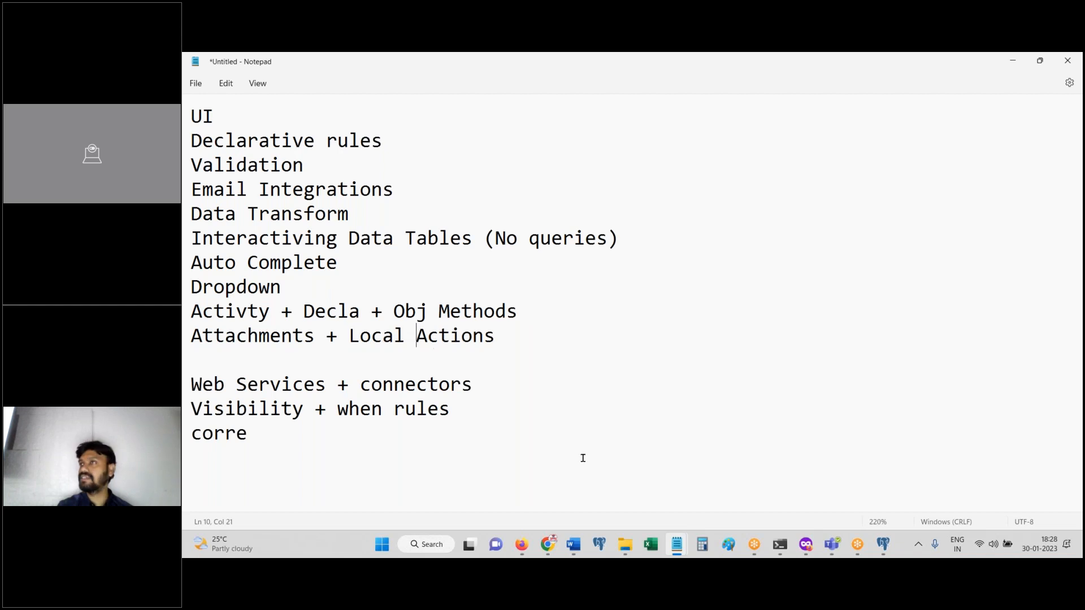
click(521, 545)
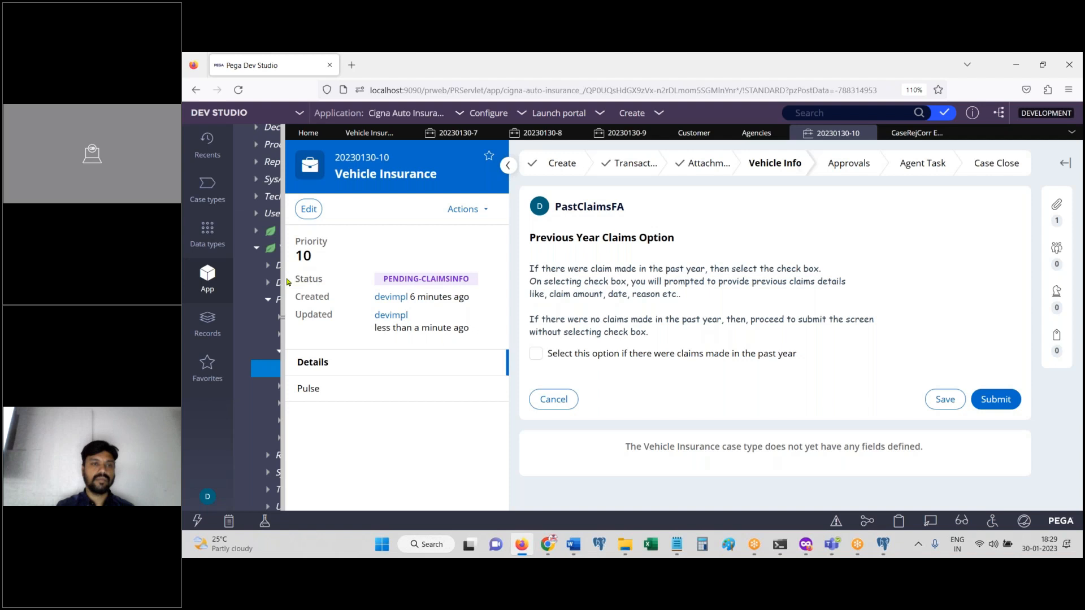
Step: Open the Vehicle Info process's VehicleInfo_Flow diagram in the Vehicle Insurance case type, widening App Explorer
drag(285, 278, 214, 277)
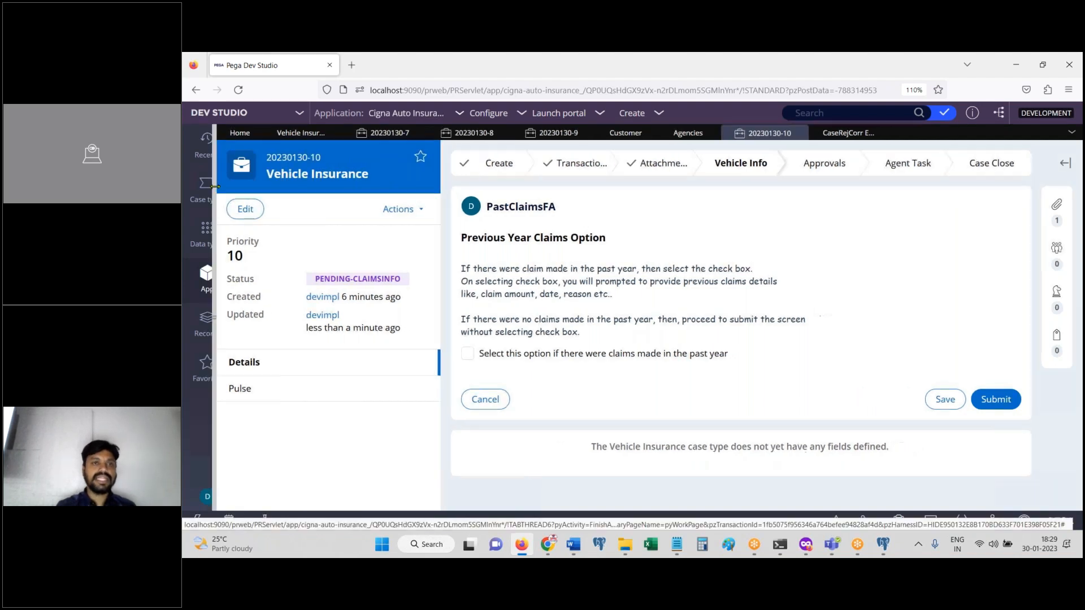
click(296, 135)
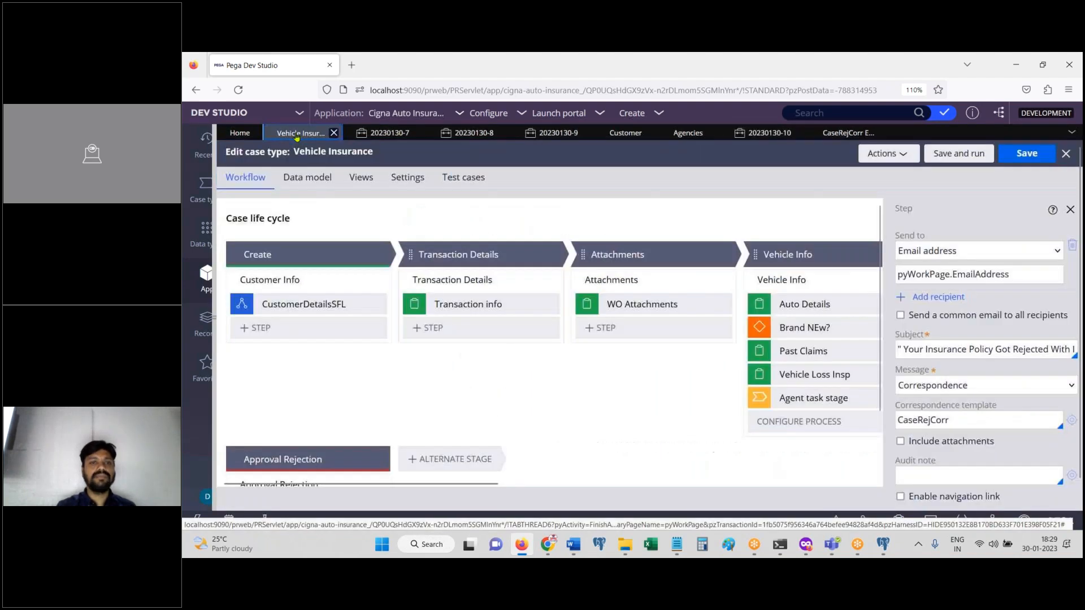
click(801, 280)
click(923, 297)
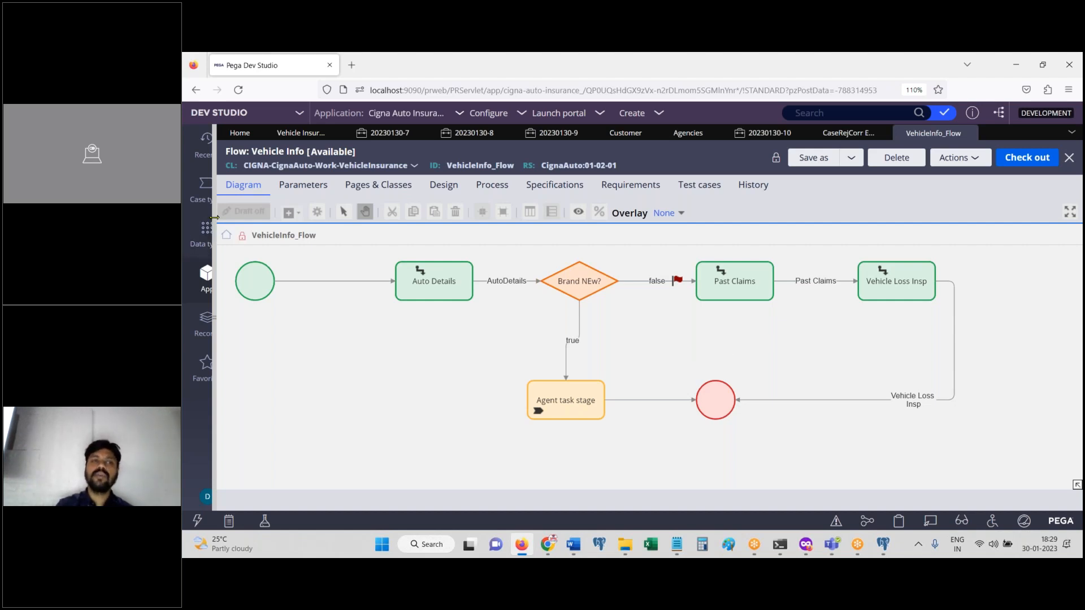
drag(213, 323, 454, 324)
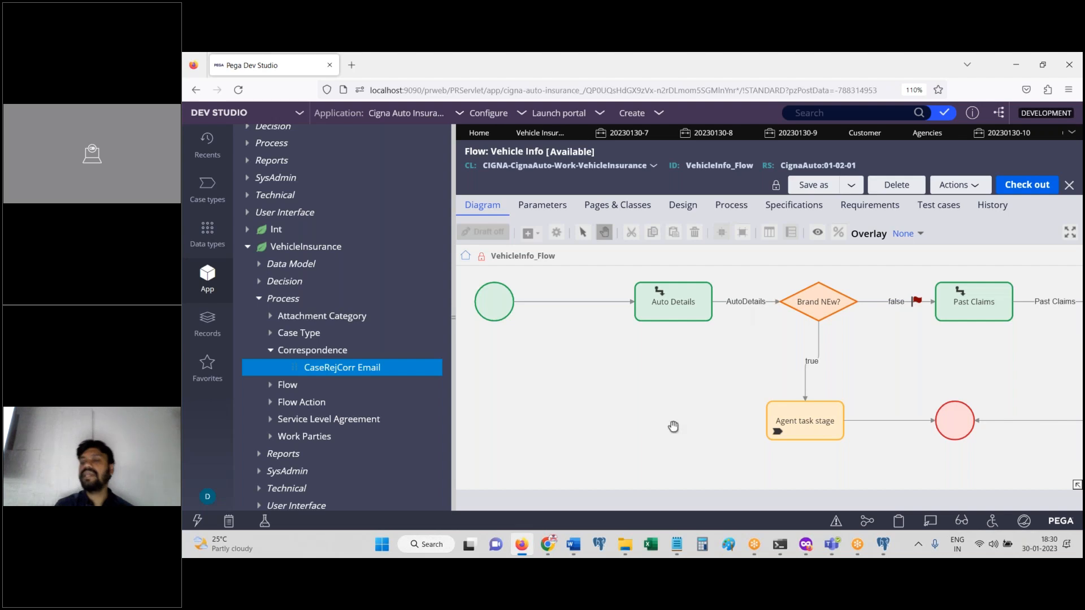
Step: Bring up the Notepad notes, then hide all windows with Super+D to show the desktop
click(526, 556)
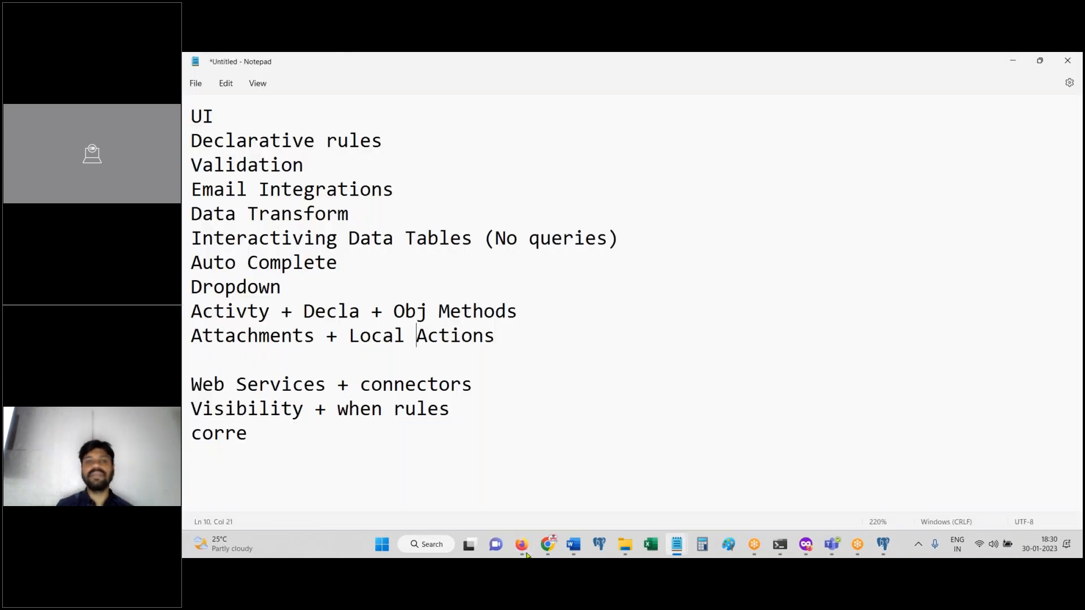
key(super+d)
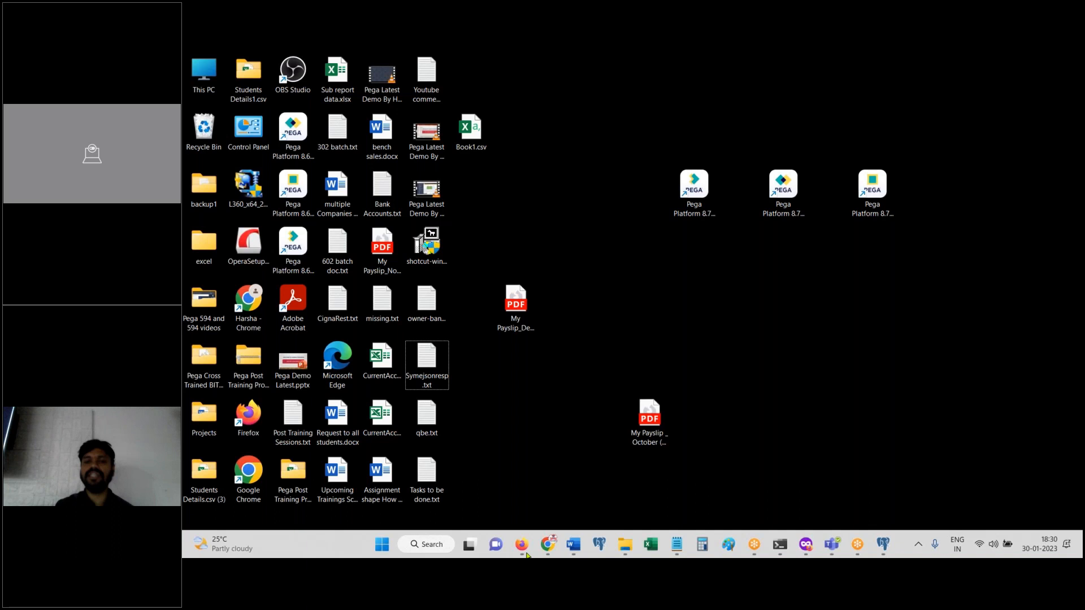
Step: Return to Pega Dev Studio and try closing all open tabs, dismissing the unsaved-changes alerts
click(525, 554)
click(1071, 134)
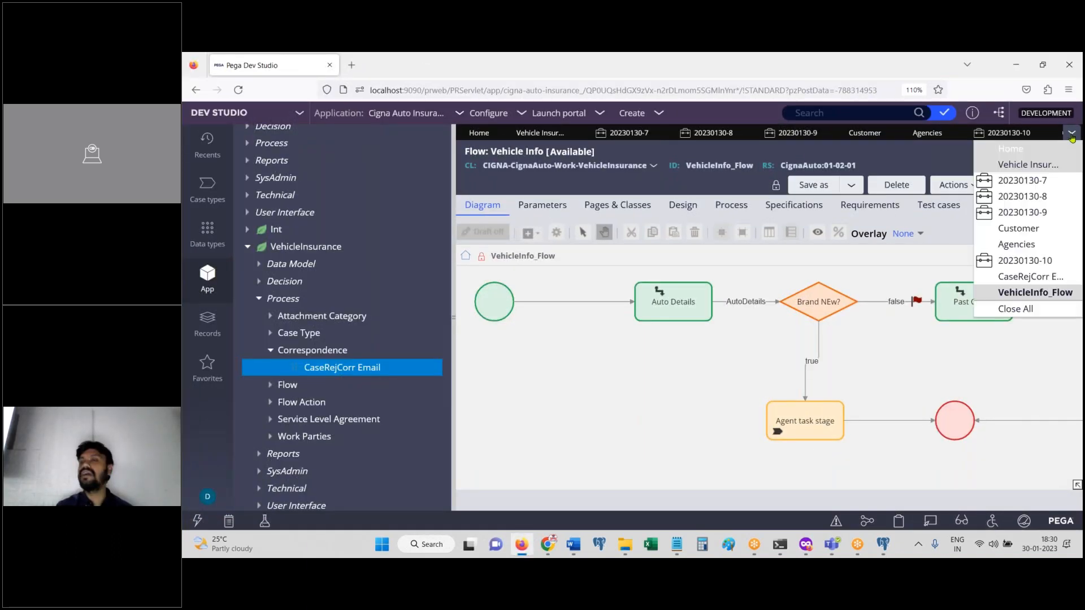
click(1039, 310)
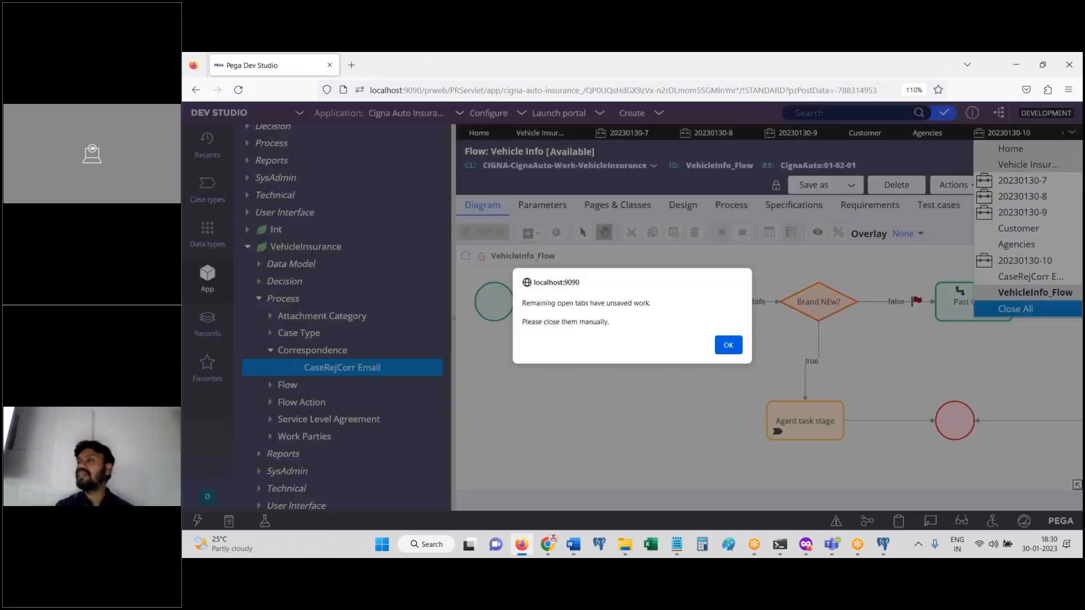
click(728, 345)
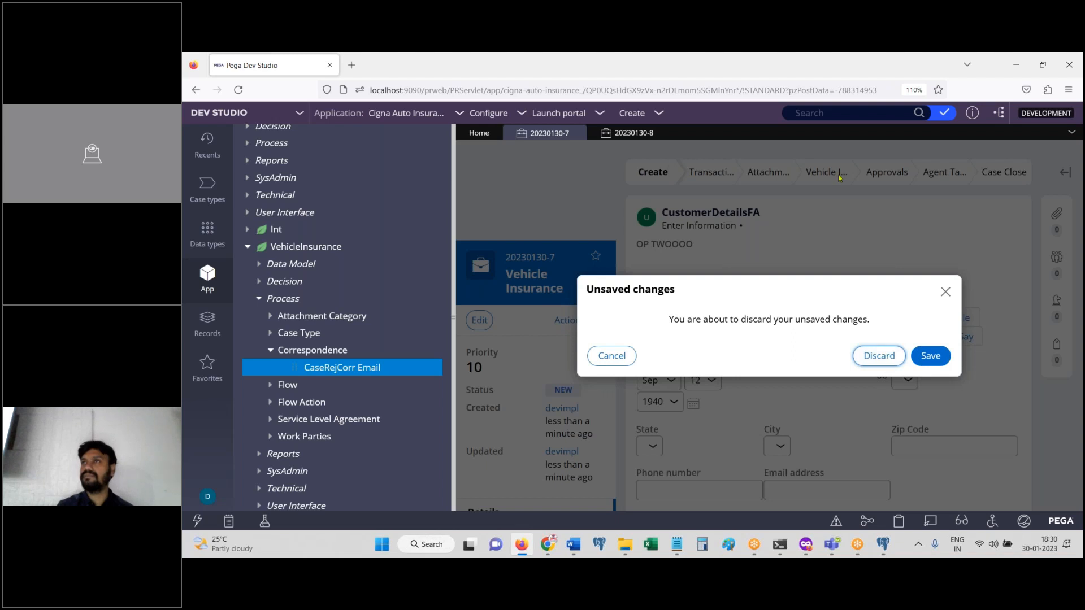
click(945, 292)
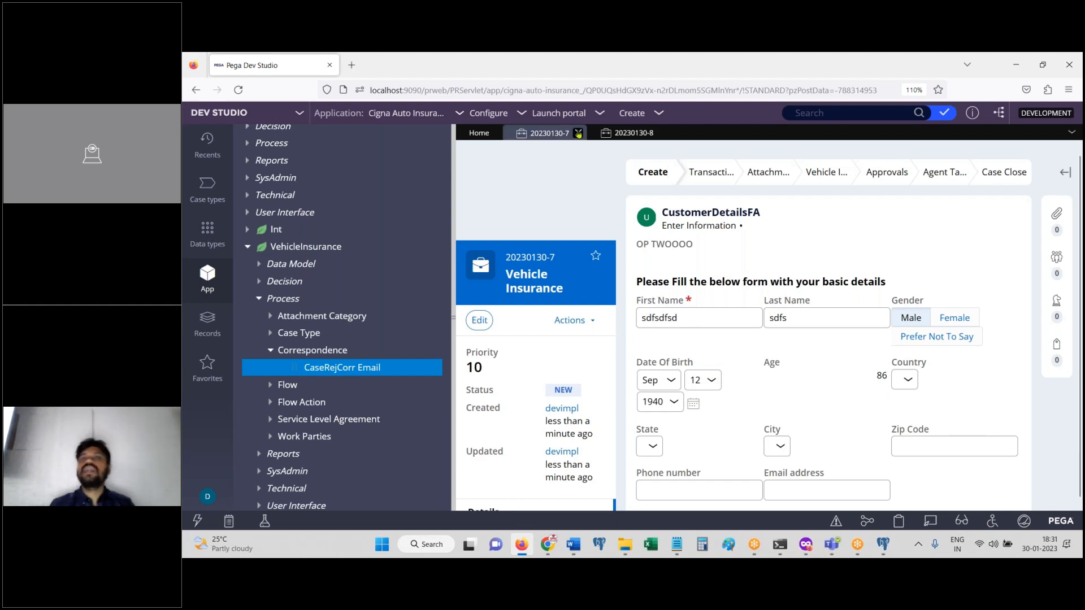
Step: Close case tabs 20230130-7 and 20230130-8, discarding their unsaved changes
click(578, 133)
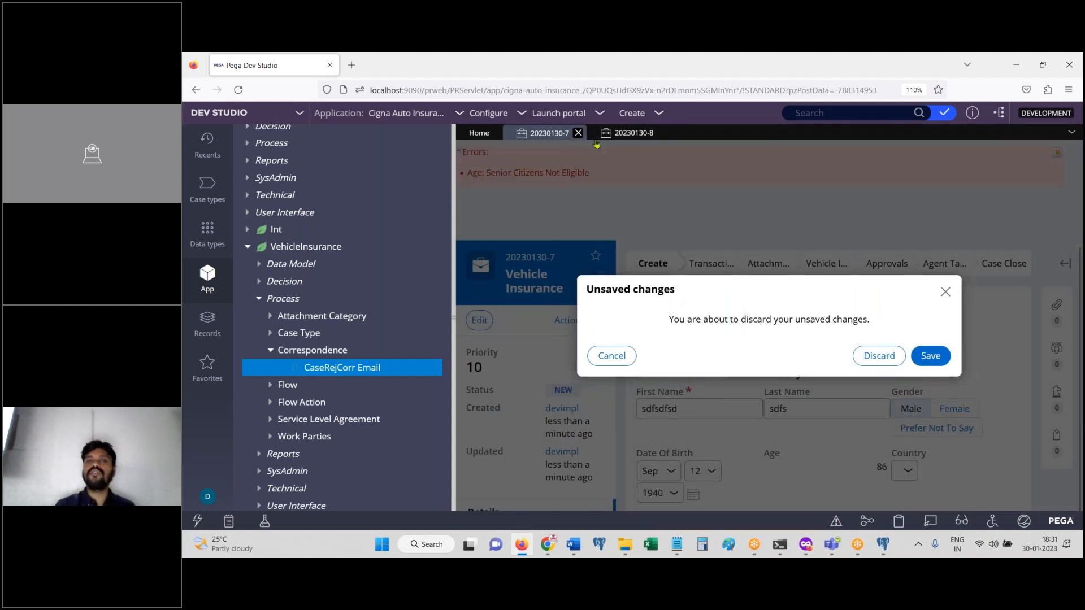
click(879, 355)
click(578, 134)
click(880, 356)
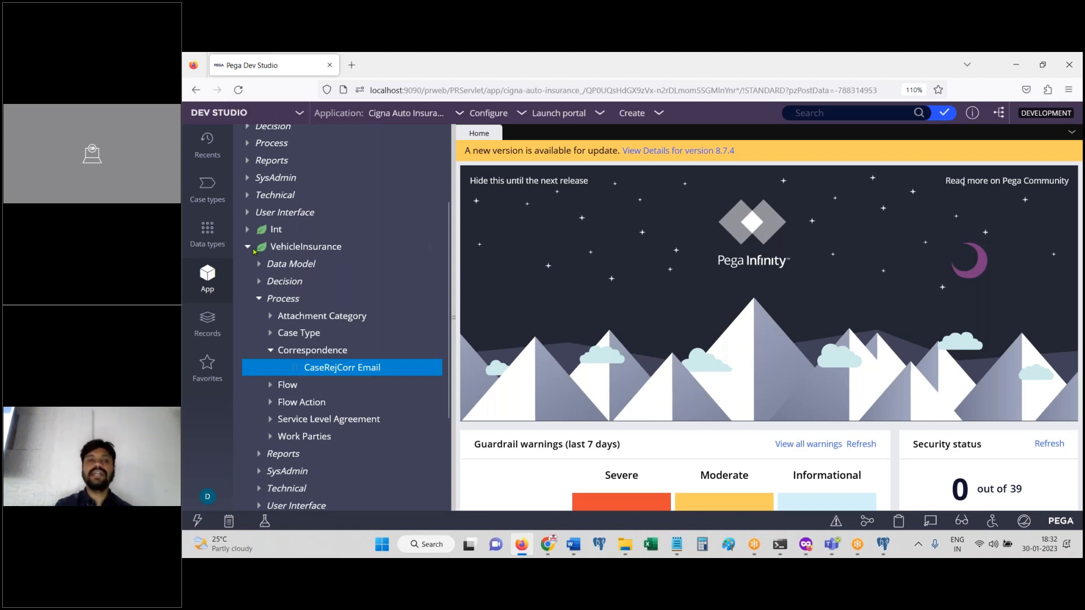
Step: Collapse the VehicleInsurance tree, then replace all Notepad text with the heading 'Frame Work'
click(254, 248)
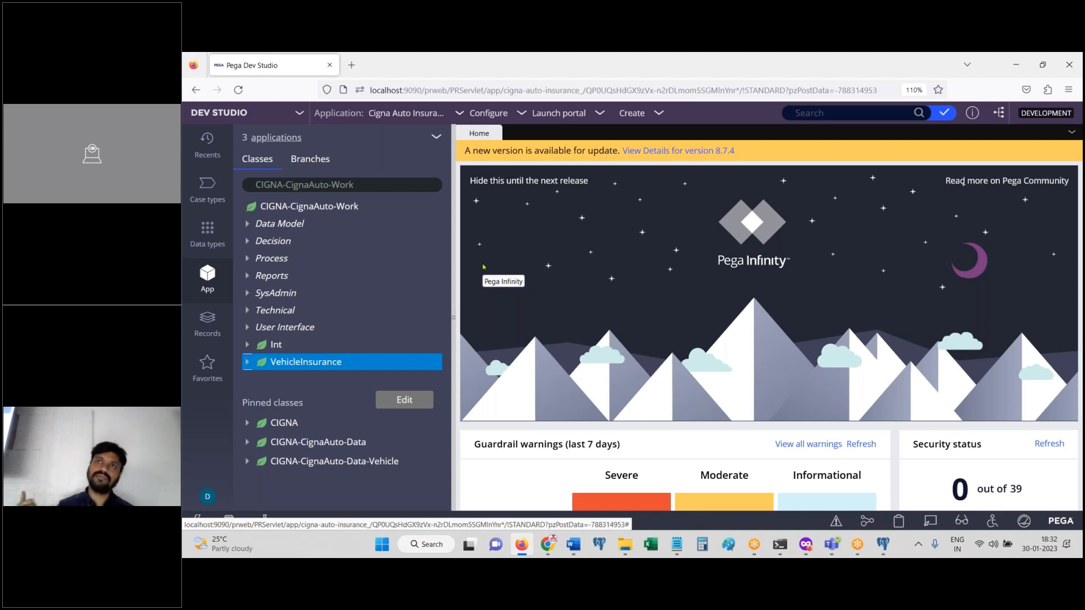
mouse_move(676, 544)
click(733, 490)
key(ctrl+a)
key(BackSpace)
text(Frame Work)
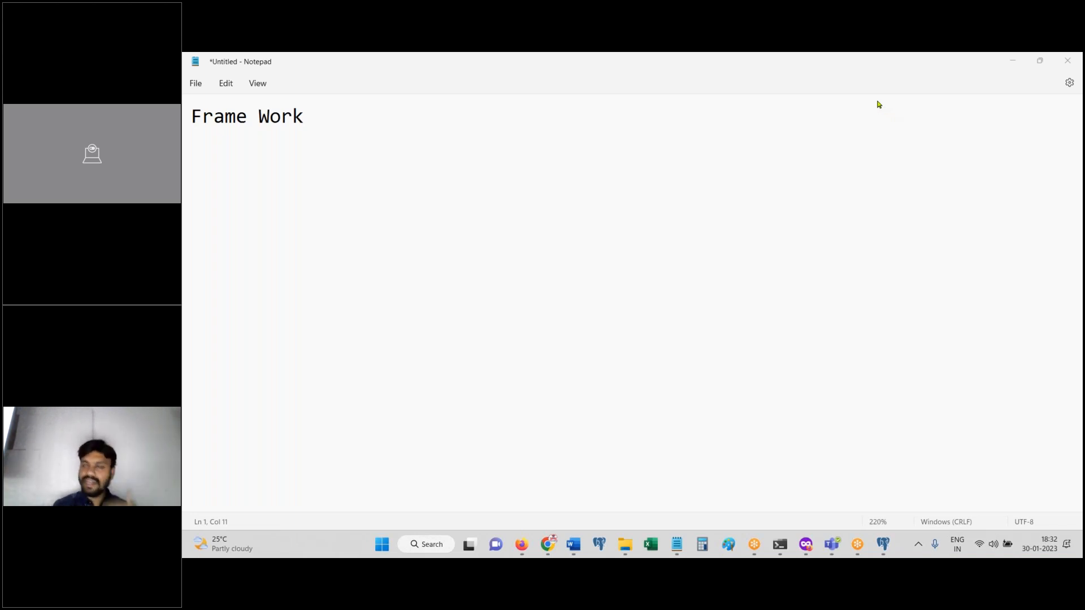
Step: Add ' -' after Frame Work and an 'IMPL' line, then undo to empty the note
click(354, 121)
text(-)
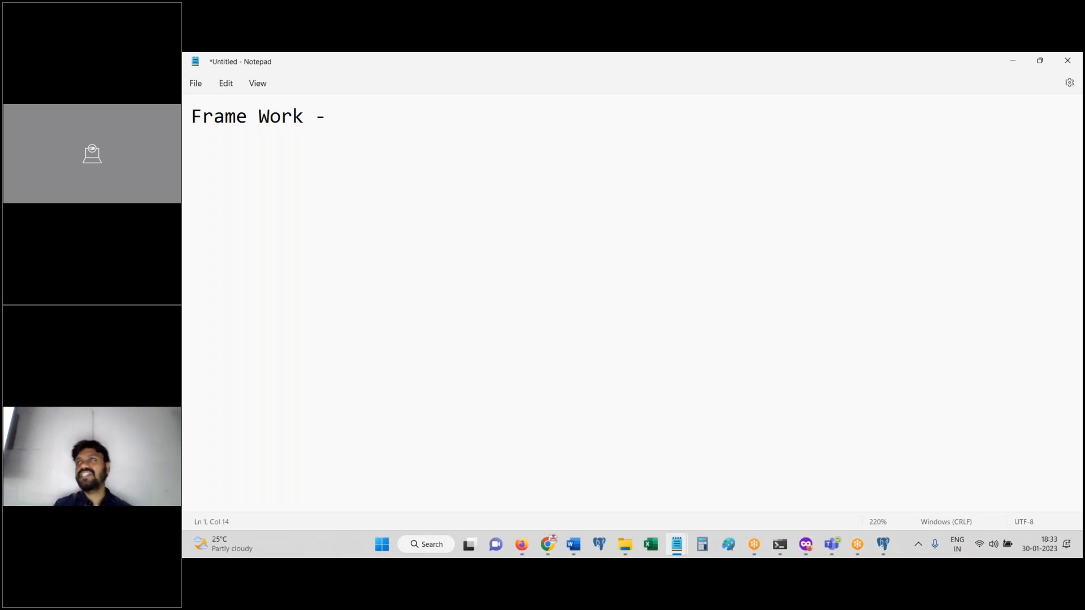
key(Return)
key(Return)
text(I)
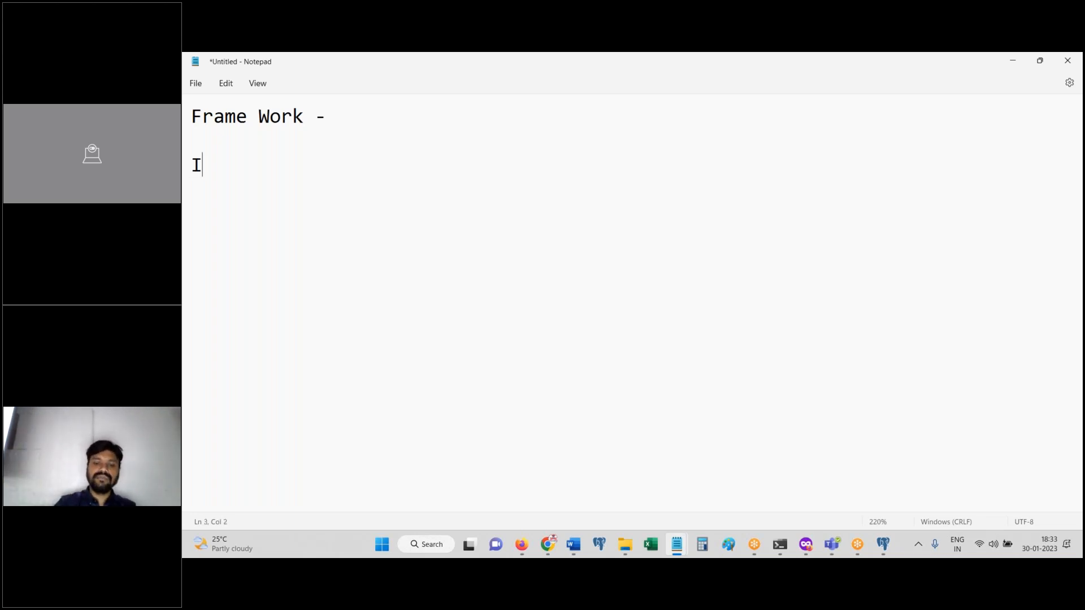
text(MPL)
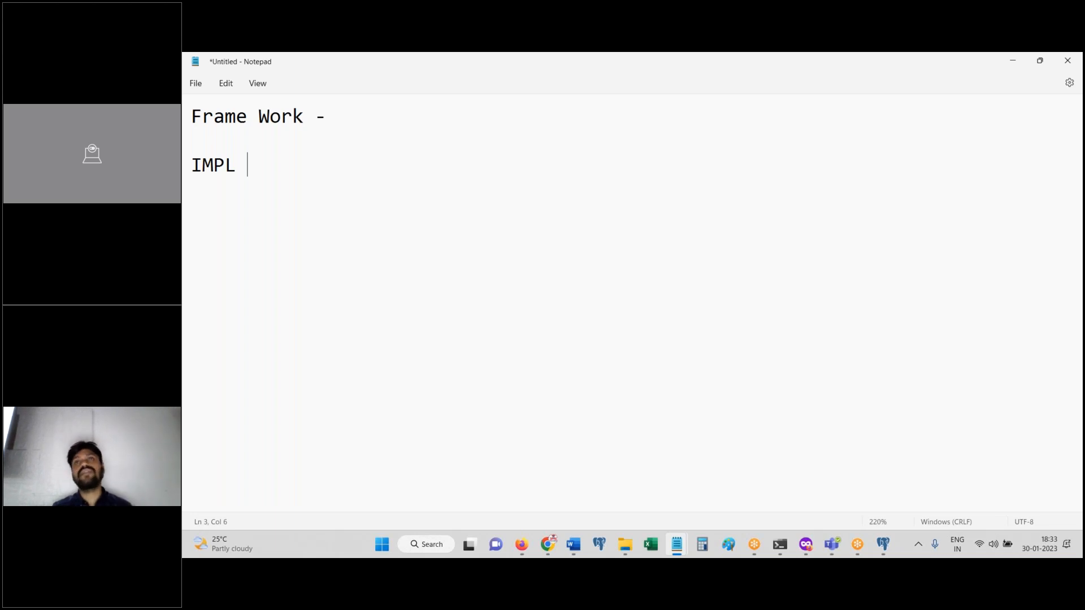
key(ctrl+z)
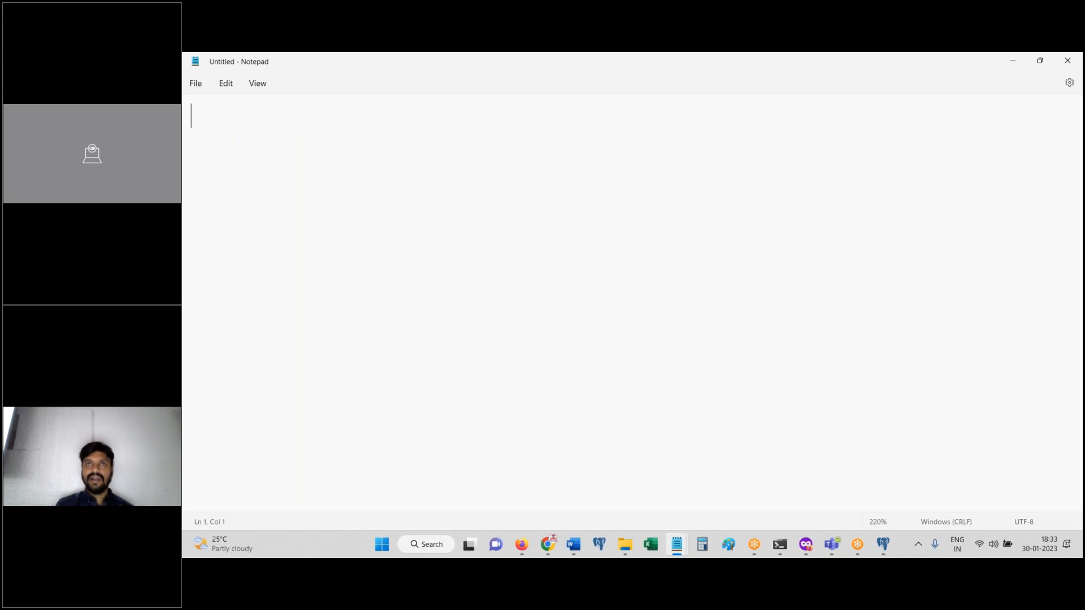
Step: Type 'Pega Platform' and insert 'Framework' on the line above it
text(Pega)
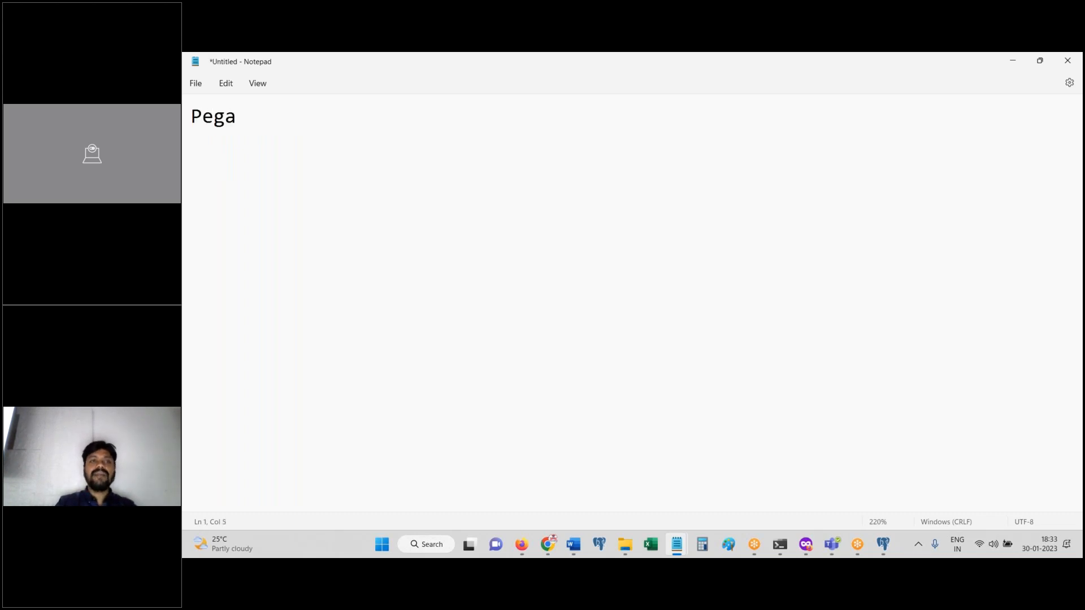
text( Pla)
key(BackSpace)
key(BackSpace)
text(Platform)
key(Home)
key(Return)
key(Up)
text(F)
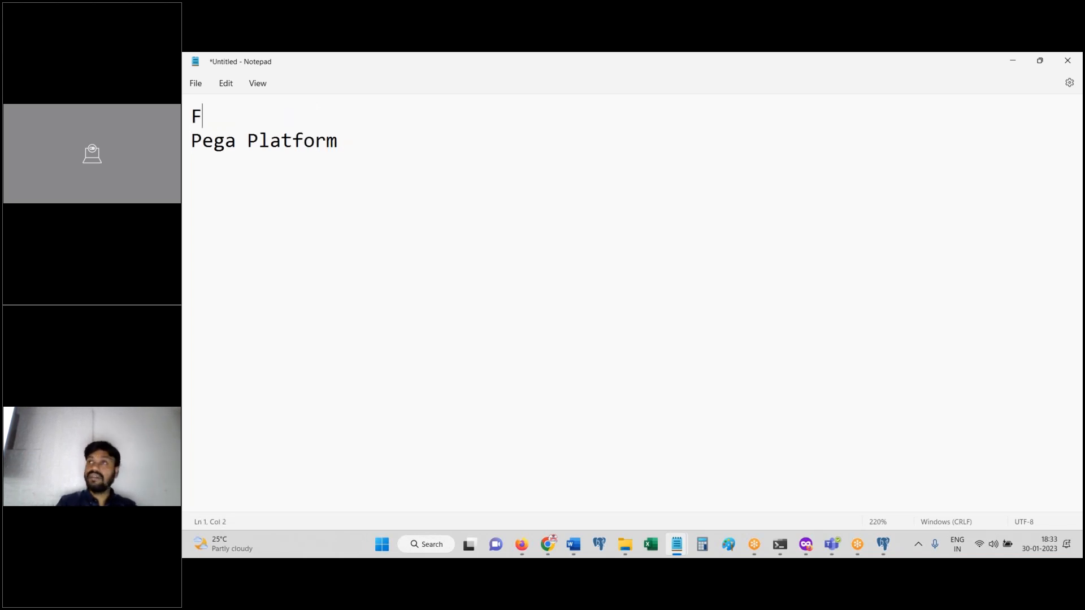
text(ramework)
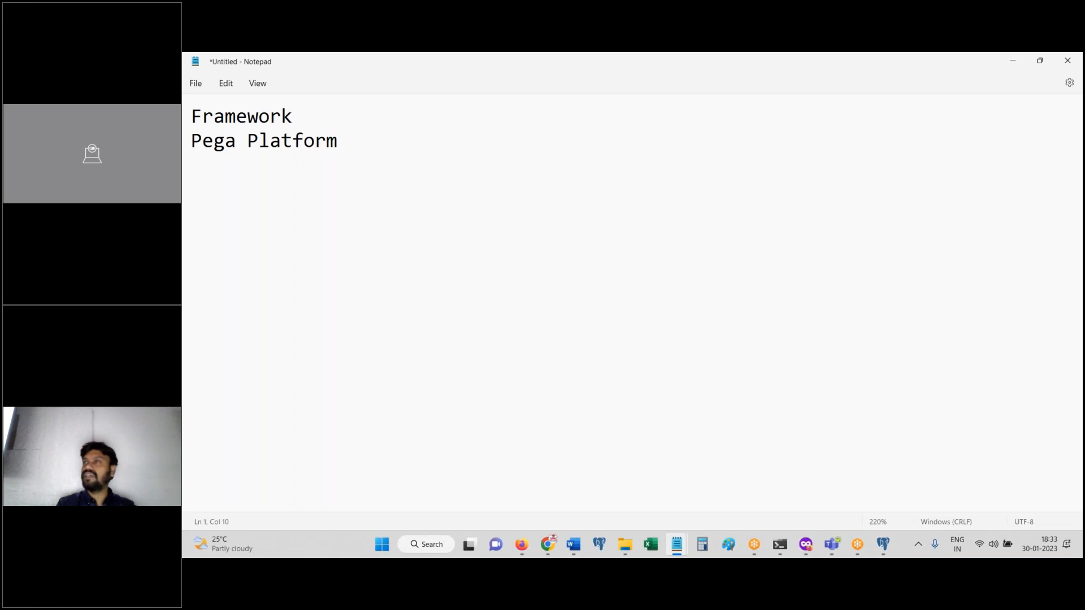
Step: Below the first pair, add 'IMPLApp' over 'Pegaplatform'
click(465, 172)
key(Return)
key(Return)
key(Return)
text(IM)
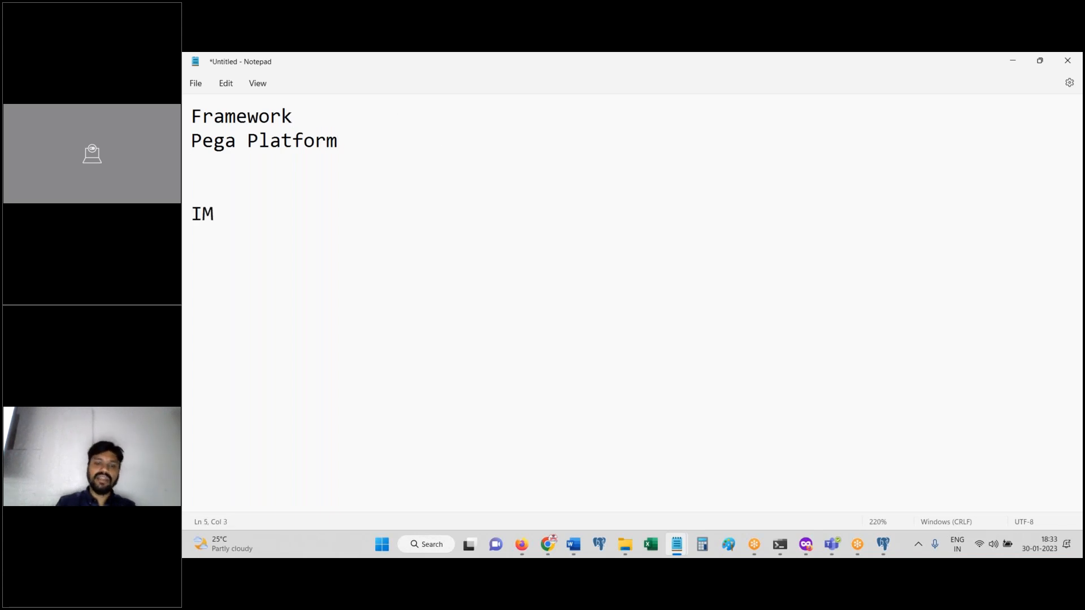
text(PLApp)
key(Return)
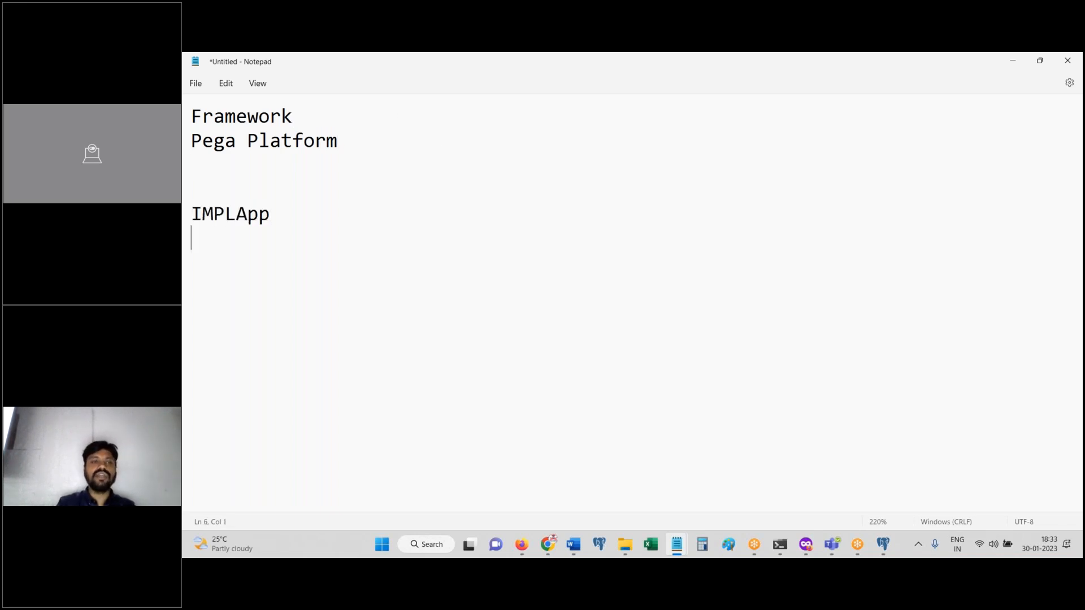
text(Pegapla)
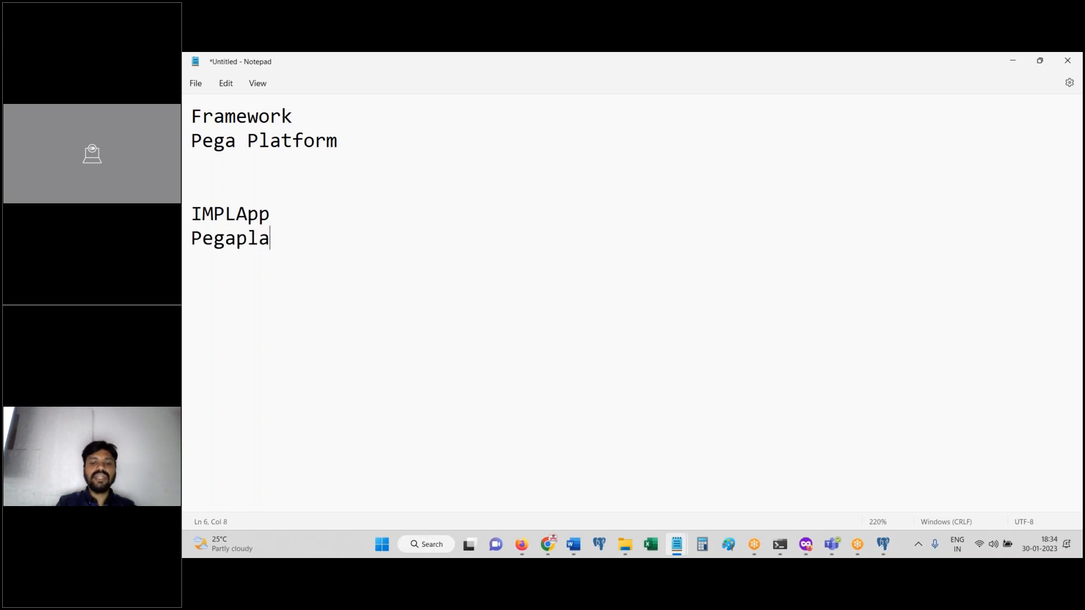
text(tform)
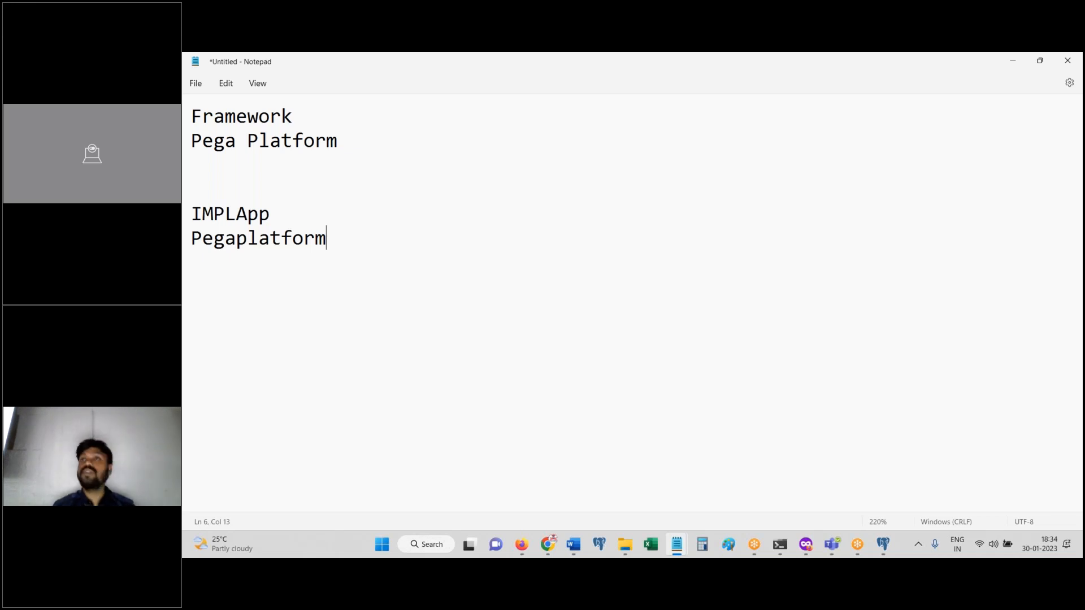
click(282, 212)
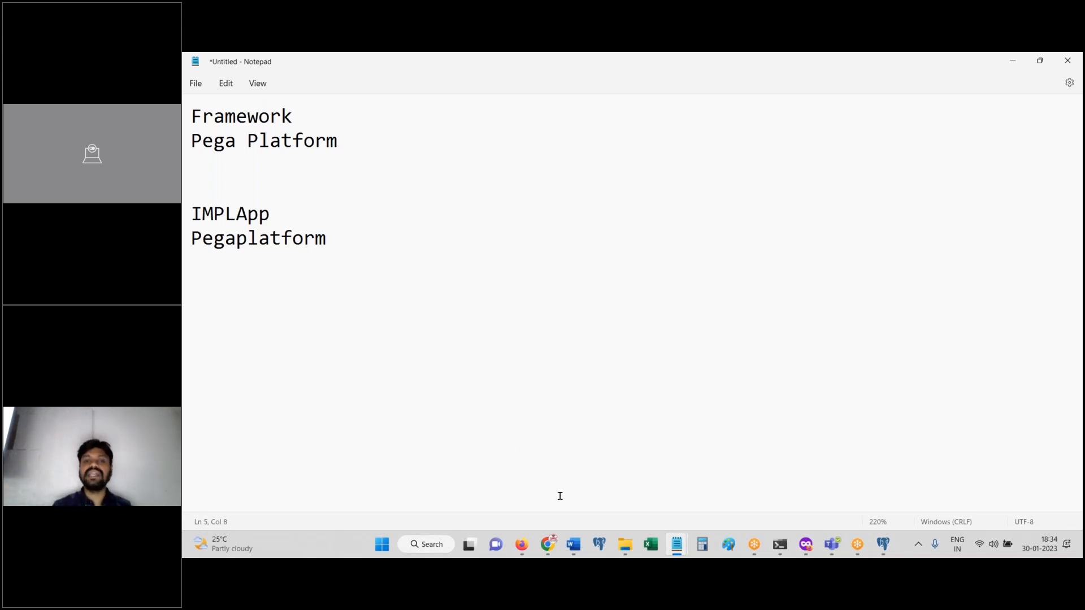
Step: In File Explorer, browse from Desktop to the Pega Classes > Diagrams folder
click(625, 546)
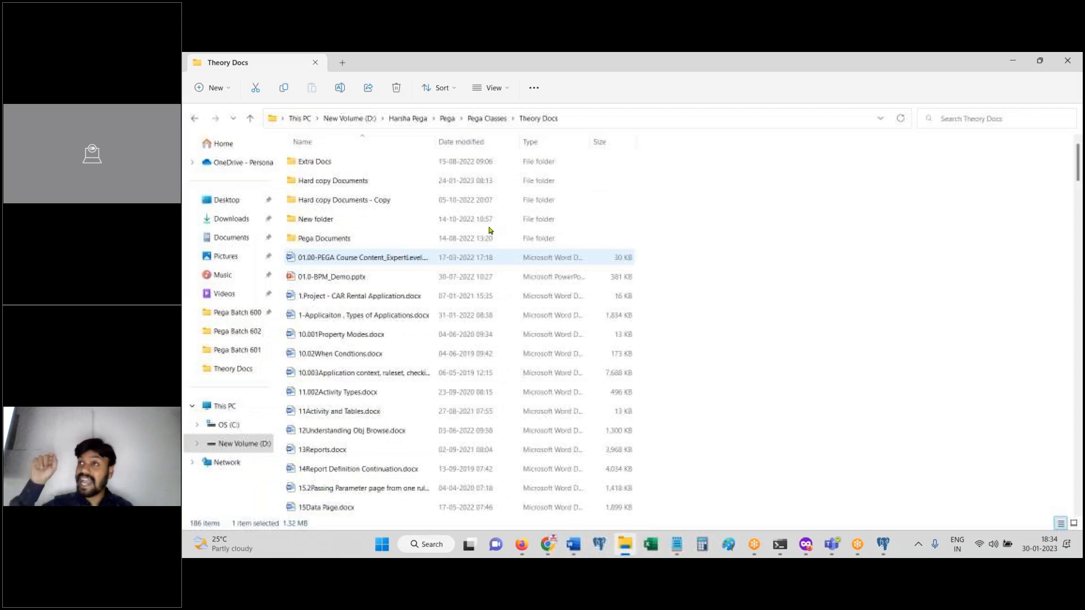
click(231, 205)
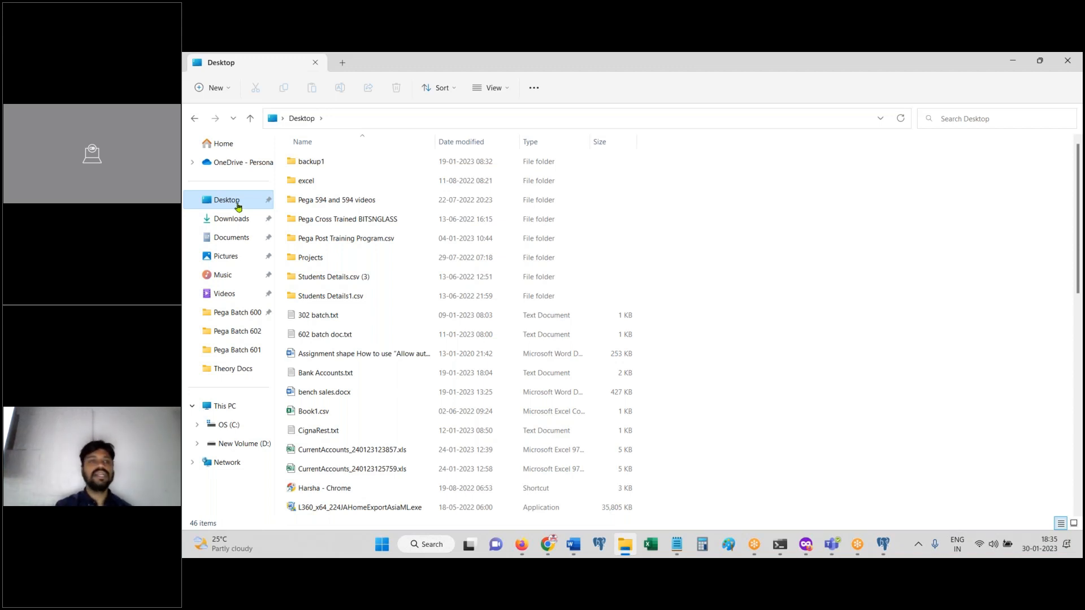
click(249, 314)
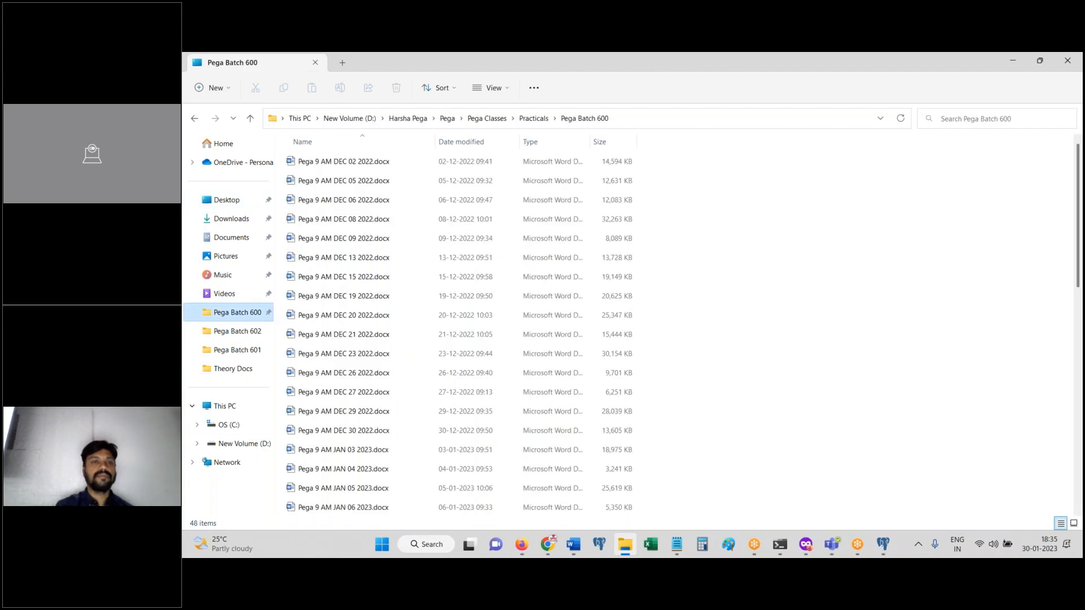
click(251, 119)
click(251, 119)
double_click(320, 169)
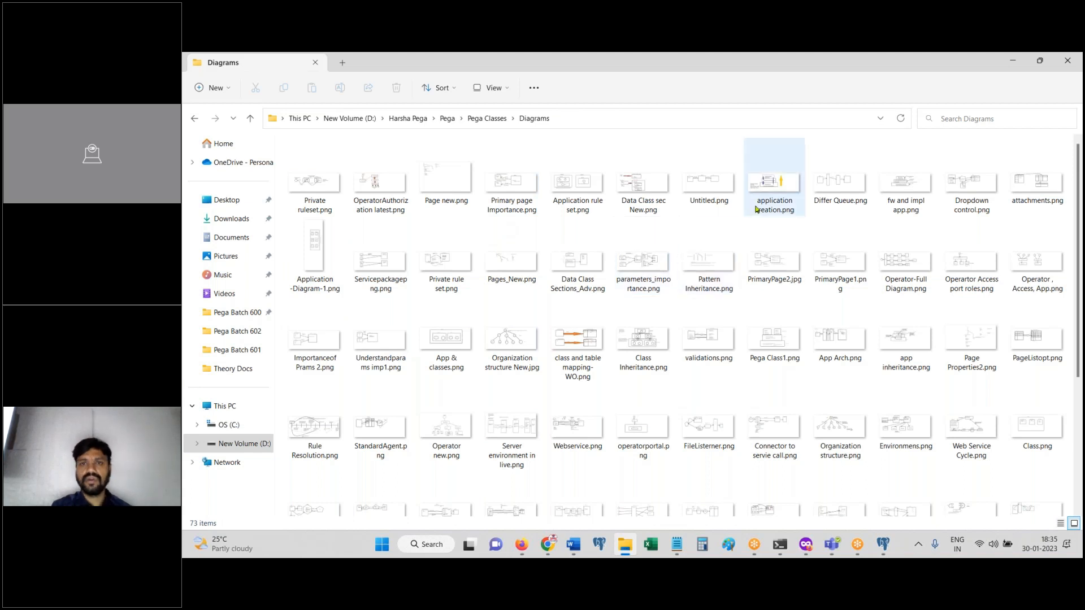
Step: Open application creation.png with Paint
right_click(771, 197)
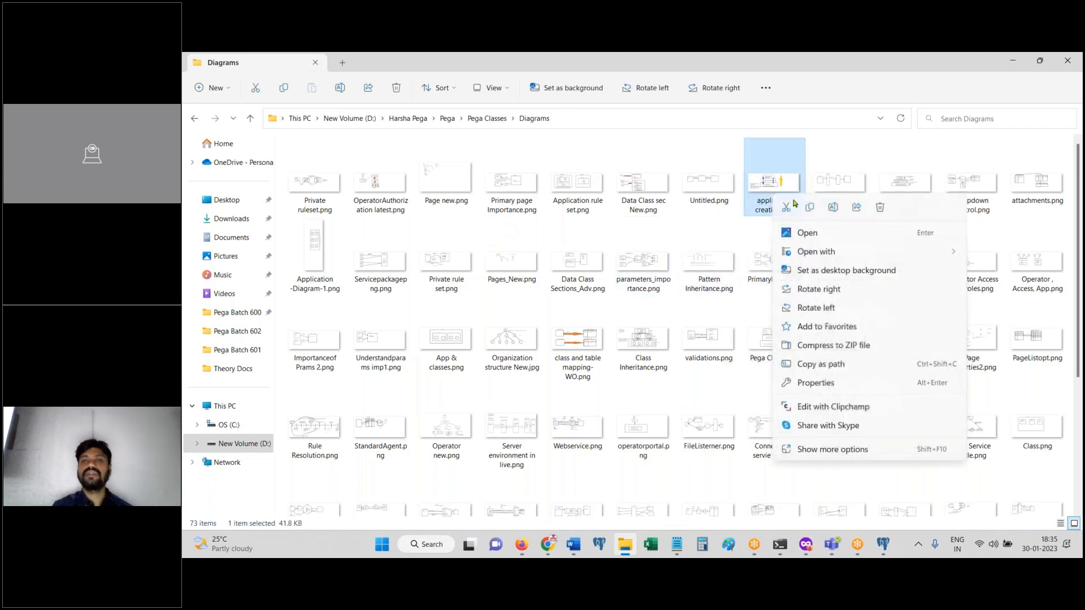
mouse_move(809, 256)
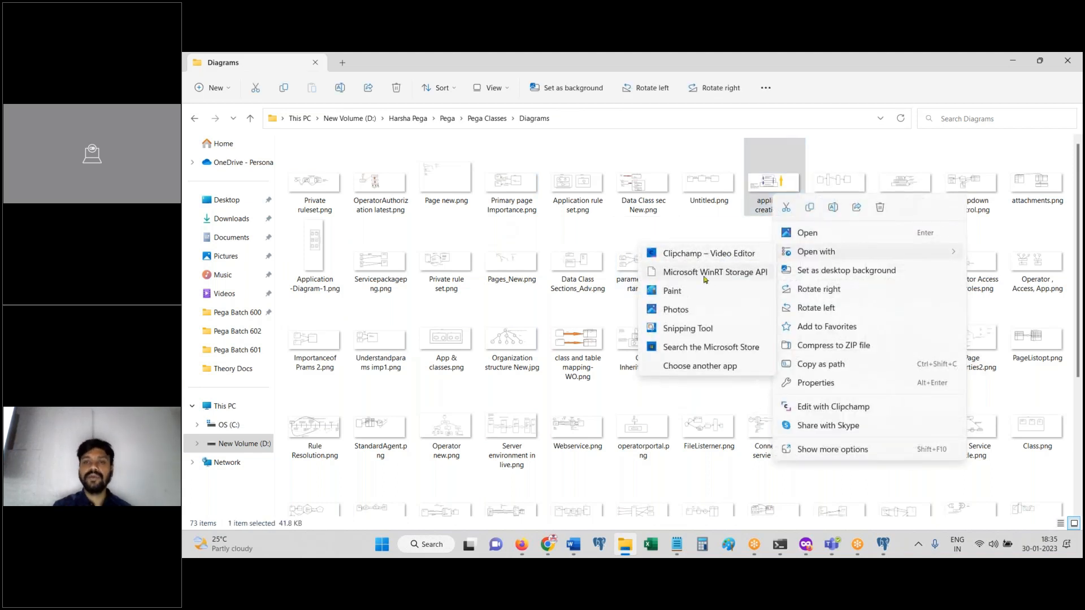
click(685, 292)
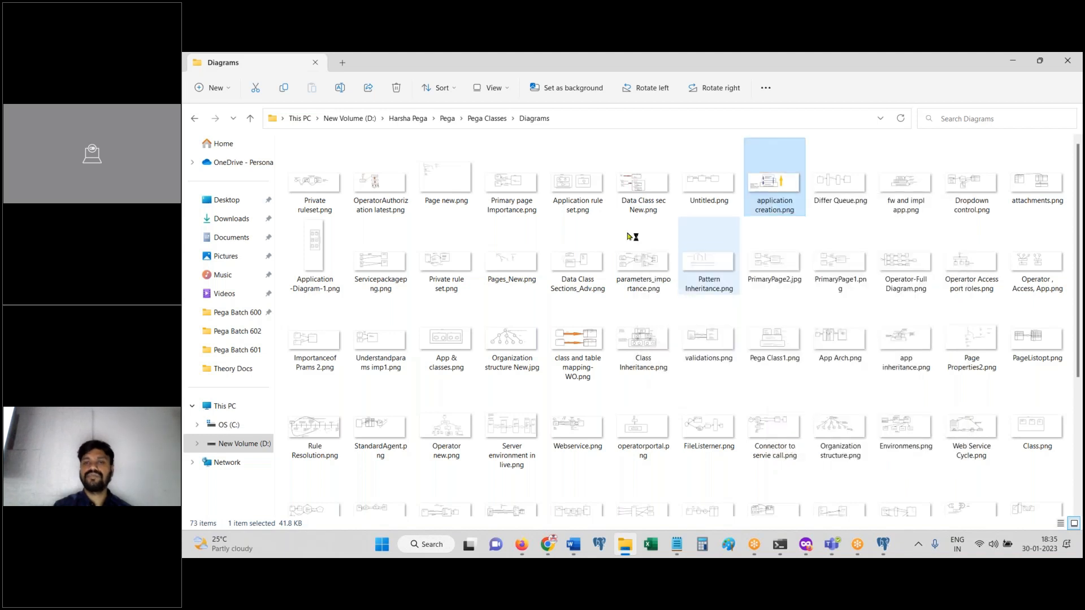